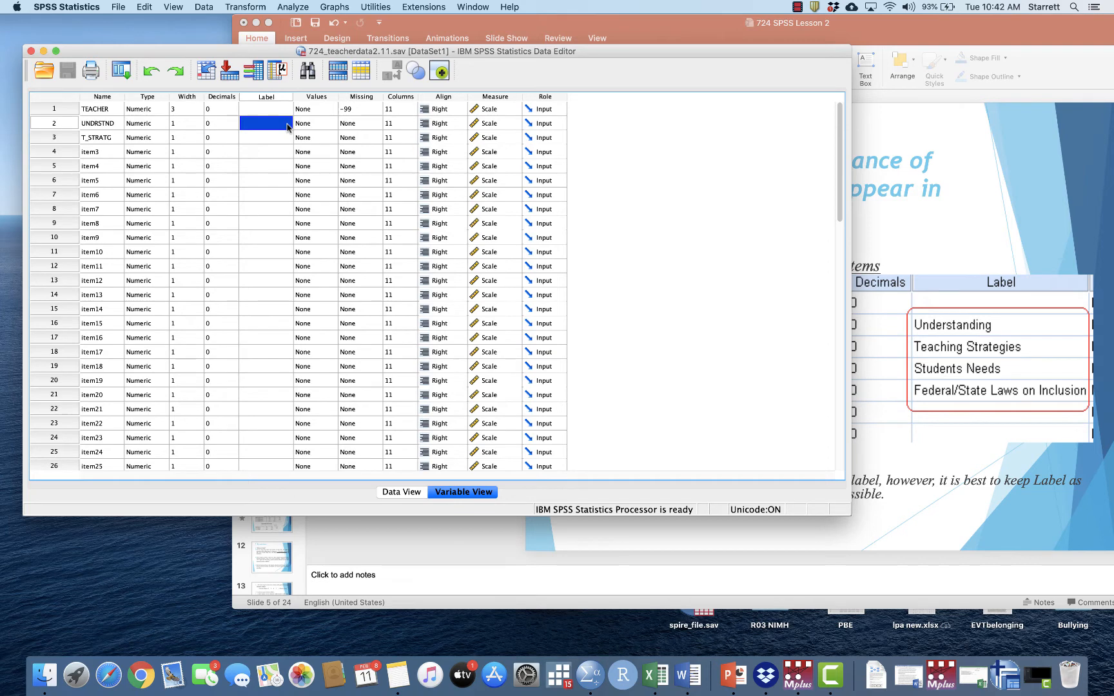
# - Enter Understanding as the label of the UNDRSTND variable
pyautogui.write('Underst')
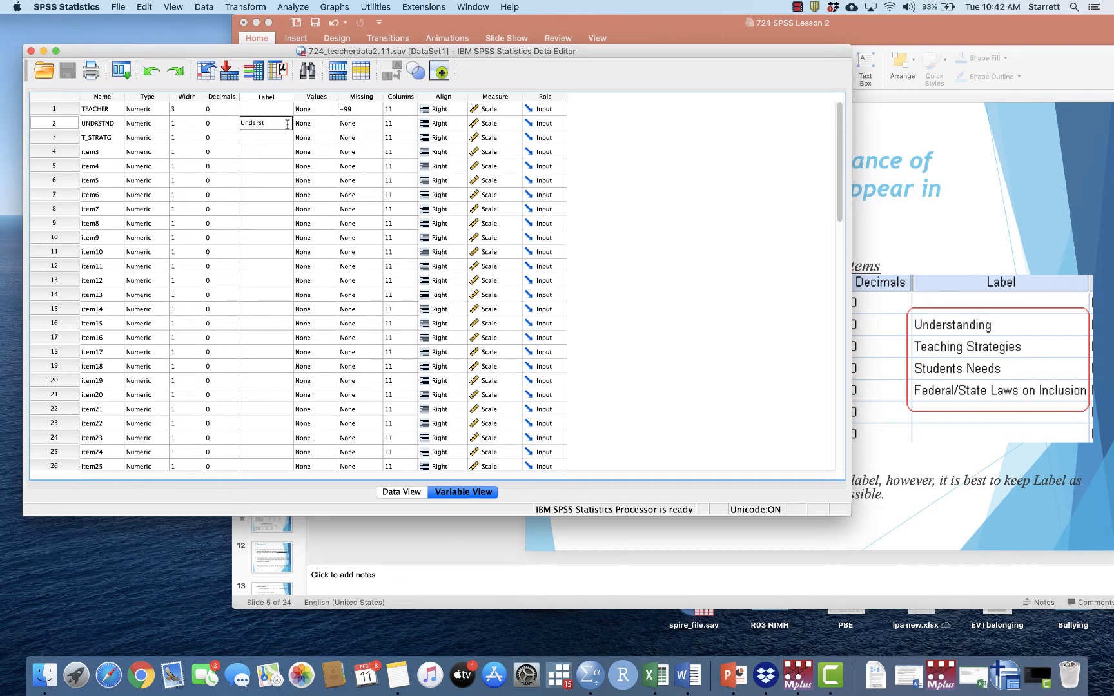
pyautogui.write('anding')
pyautogui.press('BackSpace')
pyautogui.press('BackSpace')
pyautogui.press('BackSpace')
pyautogui.write('din')
# - Enter Teaching Strategies as the label of the T_STRATG variable
pyautogui.click(275, 141)
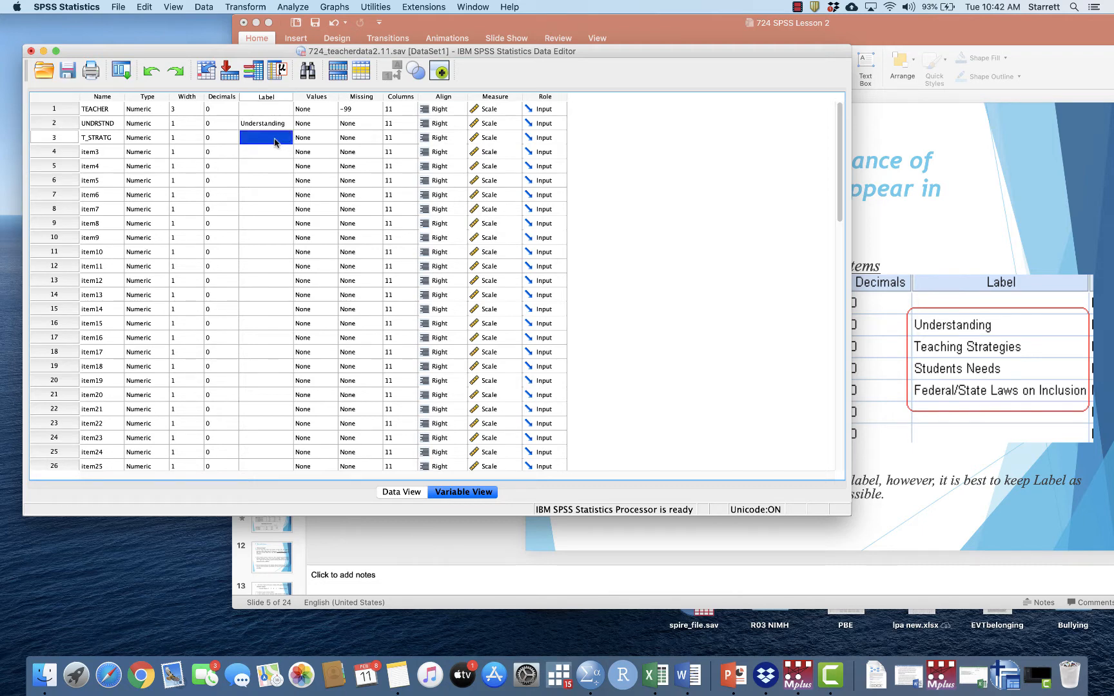
pyautogui.write('Teac')
pyautogui.write('hing Strate')
pyautogui.write('gies')
pyautogui.press('Return')
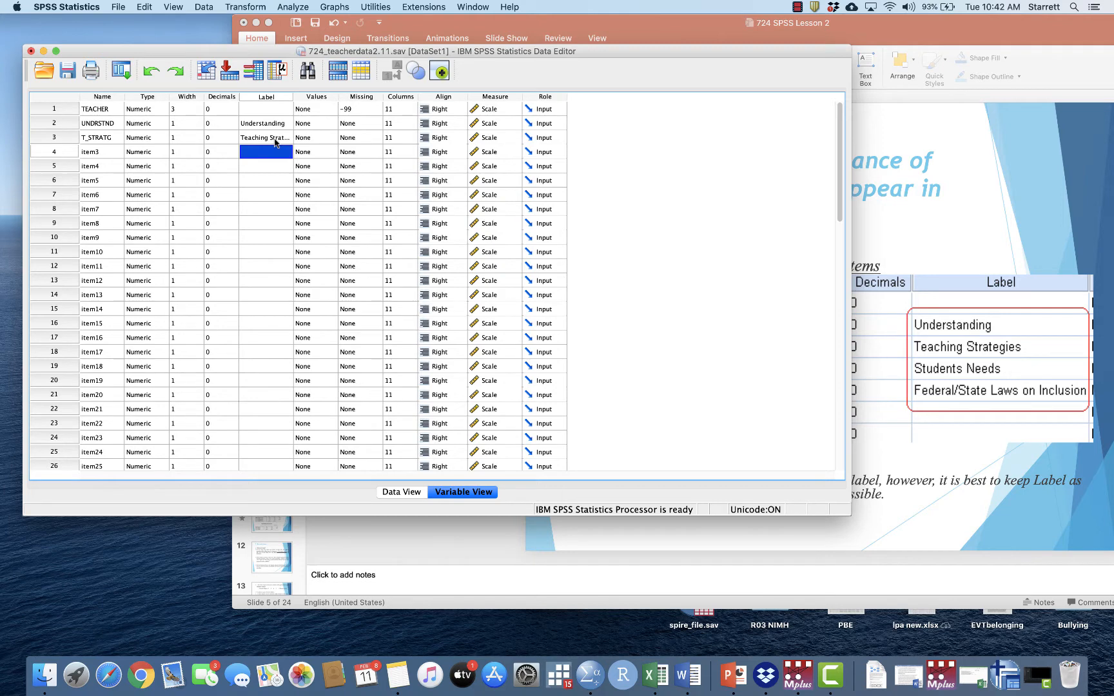
# - Label item3 as Student Needs and item4 as Federal/State Laws on Inclusion, and widen the Label column to fit the text
pyautogui.write('Student Needs')
pyautogui.press('Return')
pyautogui.write('Federal/State')
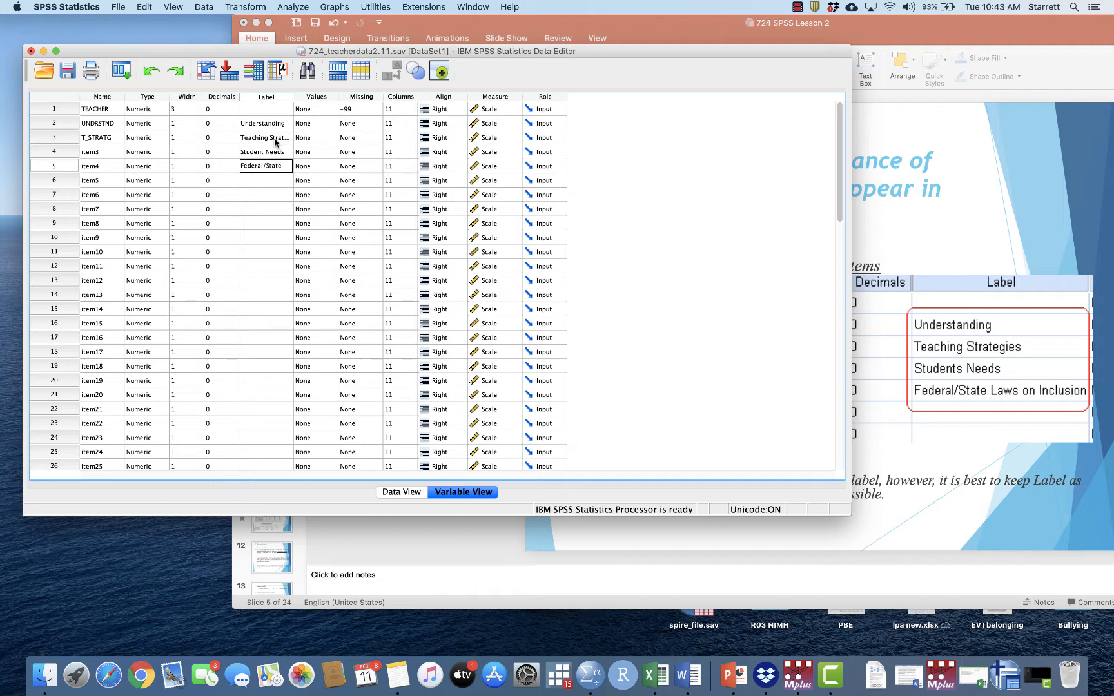
pyautogui.write(' Laws on Inclusio')
pyautogui.write('n Inclusion')
pyautogui.press('Return')
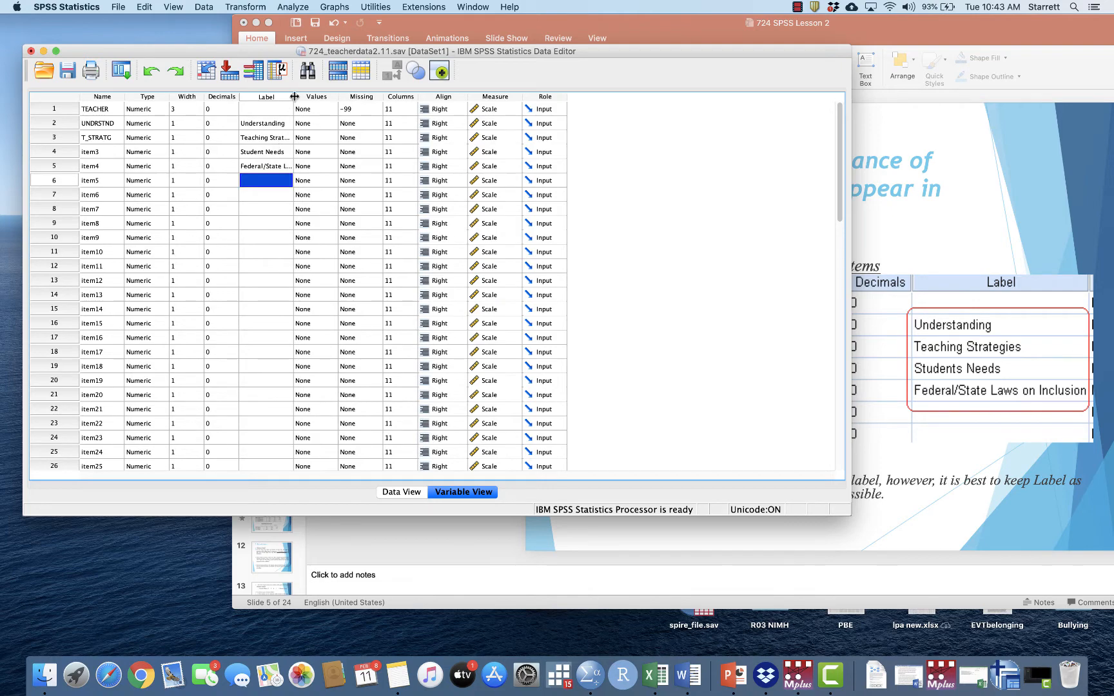
pyautogui.moveTo(292, 97); pyautogui.dragTo(346, 96)
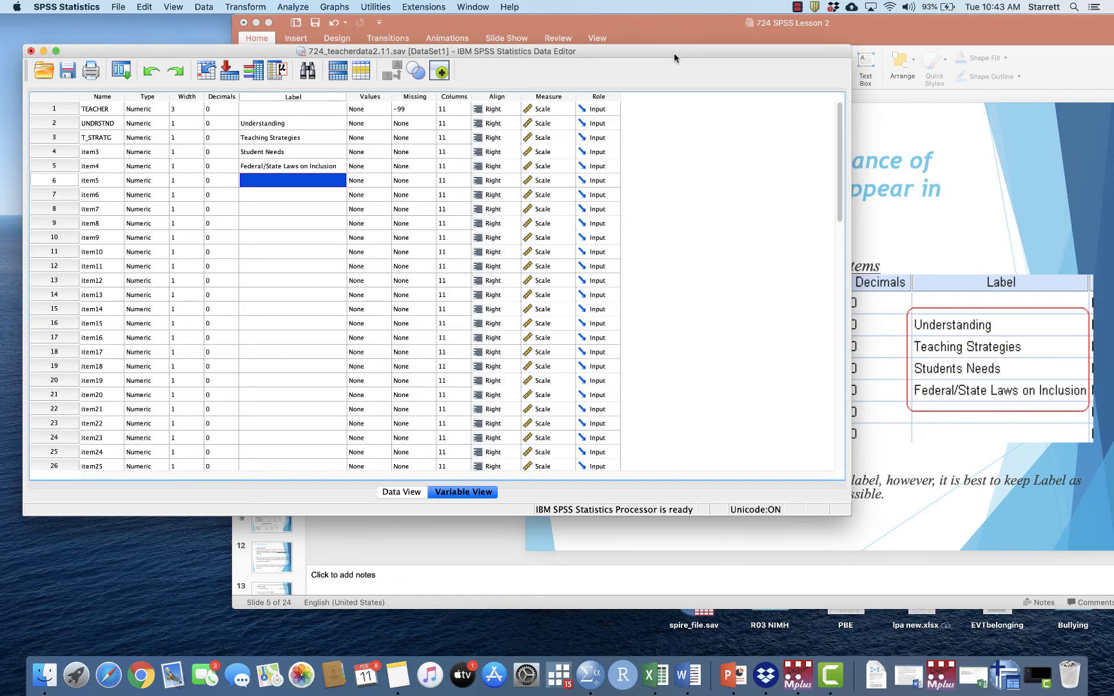
# - Arrange the data editor and lesson windows, and display slide 6 of the PowerPoint lesson with the descriptive statistics practice
pyautogui.moveTo(674, 52)
pyautogui.mouseDown()
pyautogui.moveTo(641, 52)
pyautogui.moveTo(658, 47)
pyautogui.mouseUp()
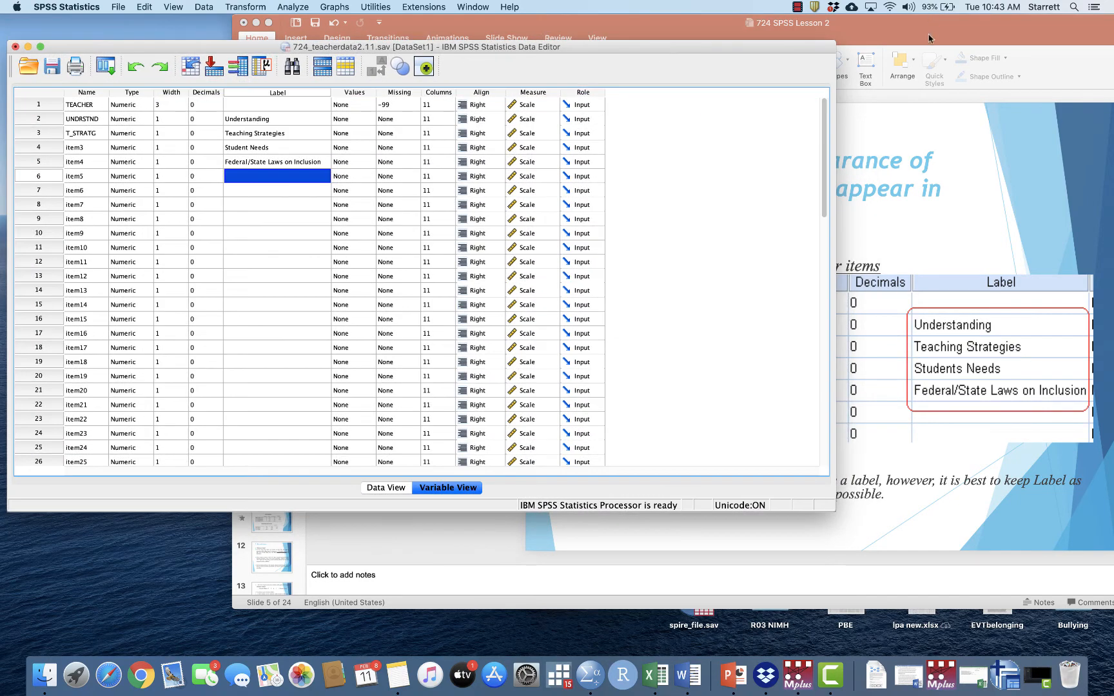
pyautogui.moveTo(928, 38); pyautogui.dragTo(882, 37)
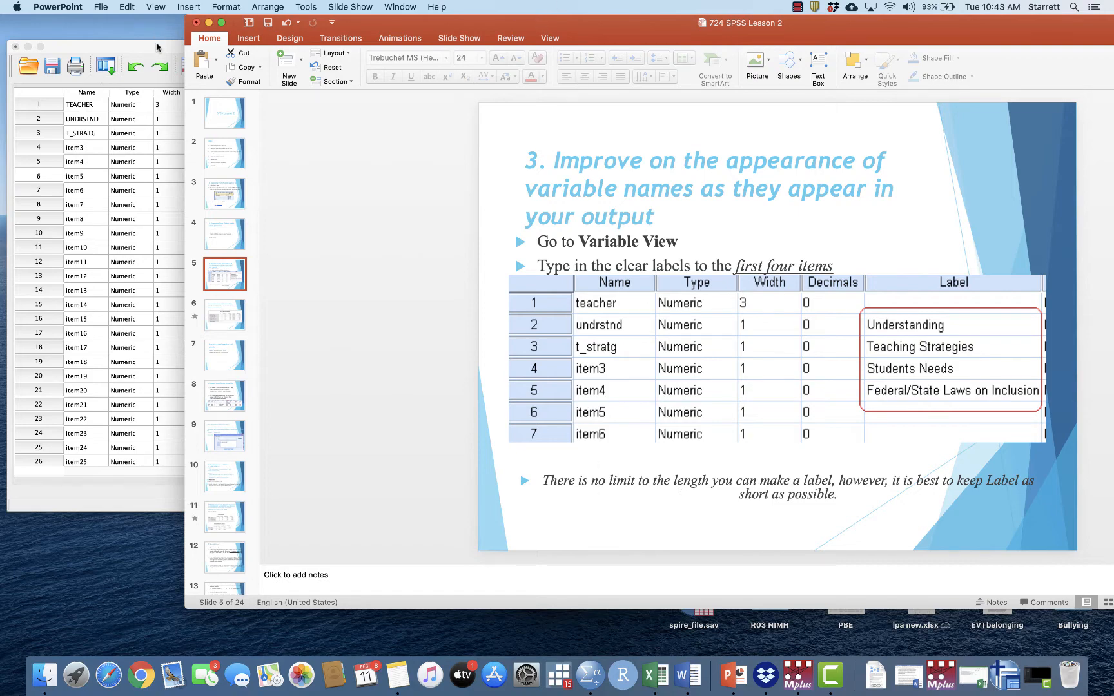
pyautogui.moveTo(156, 48); pyautogui.dragTo(186, 38)
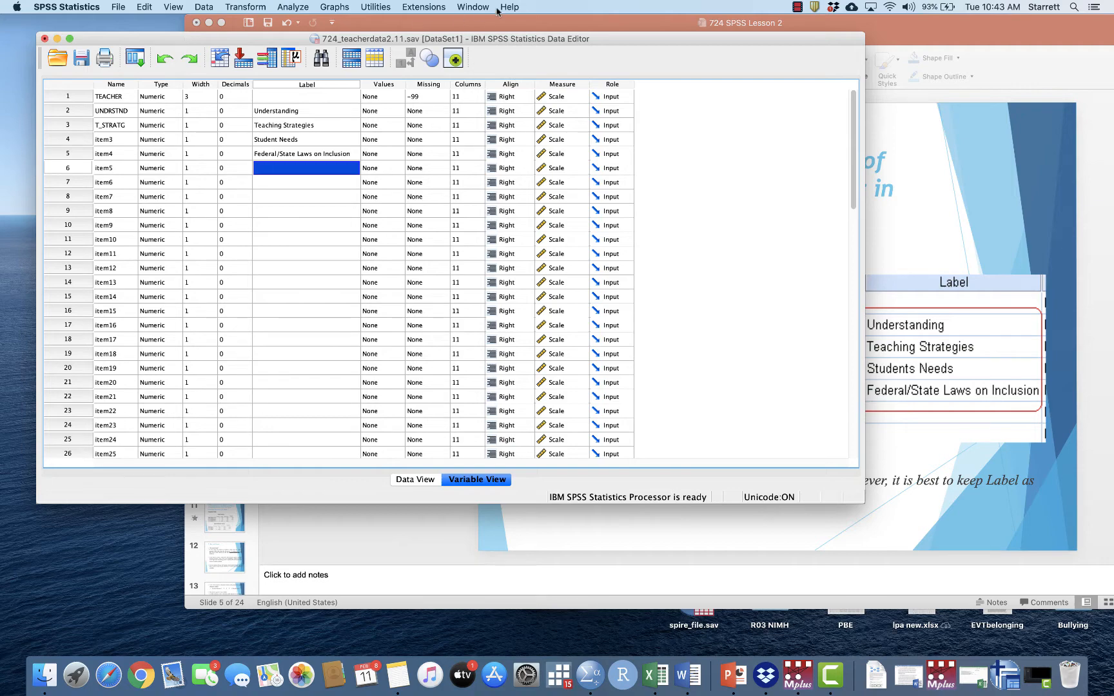
pyautogui.moveTo(661, 43); pyautogui.dragTo(648, 42)
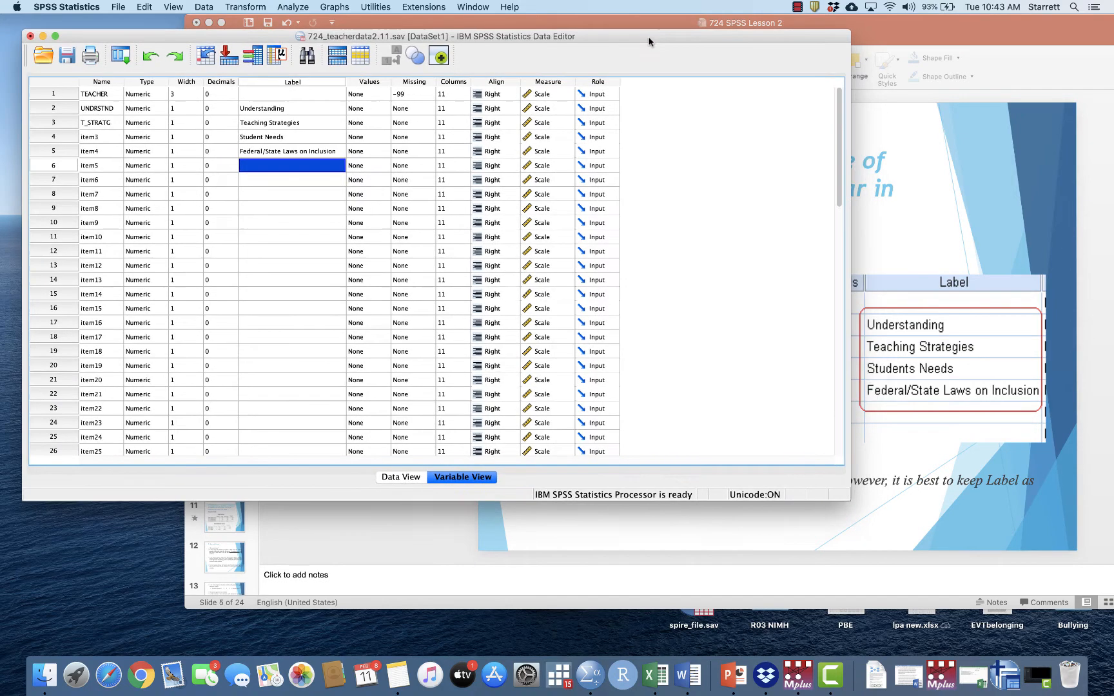
pyautogui.click(661, 25)
pyautogui.click(230, 321)
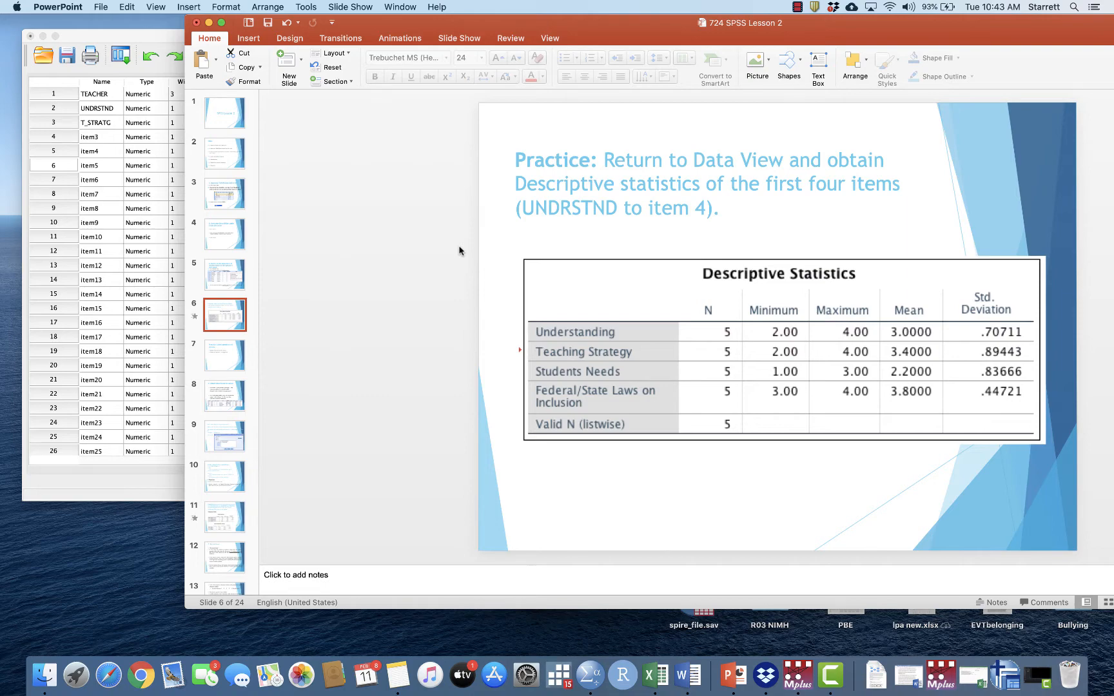
# - Switch back to the SPSS data editor and open the Descriptives analysis
pyautogui.click(166, 36)
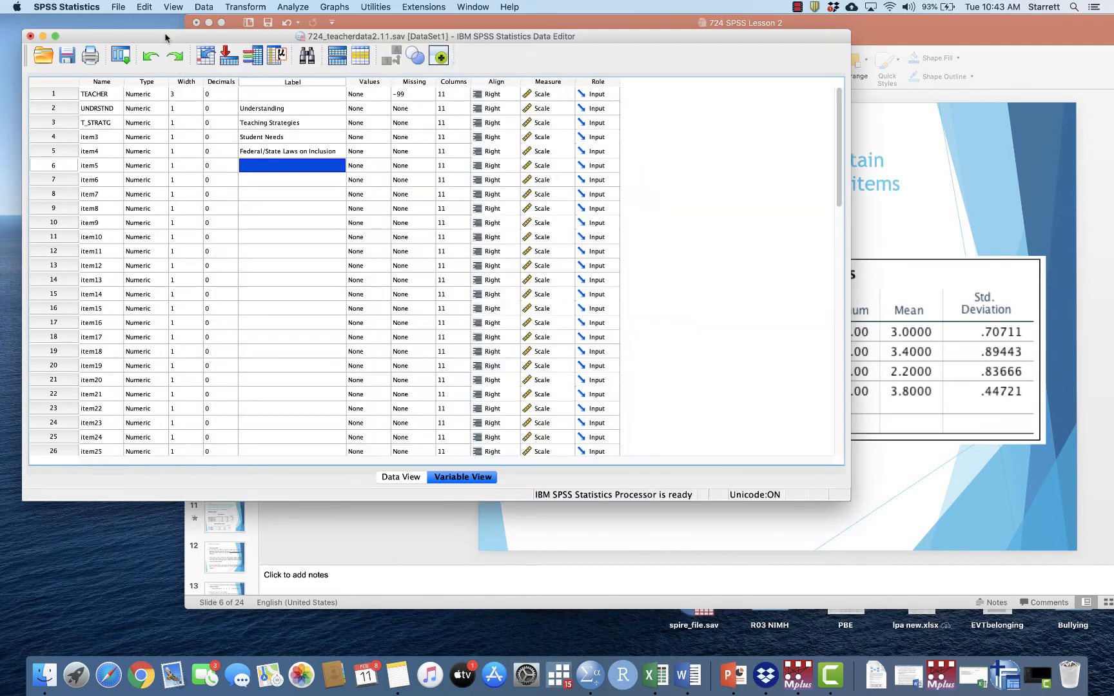
pyautogui.moveTo(178, 39); pyautogui.dragTo(187, 37)
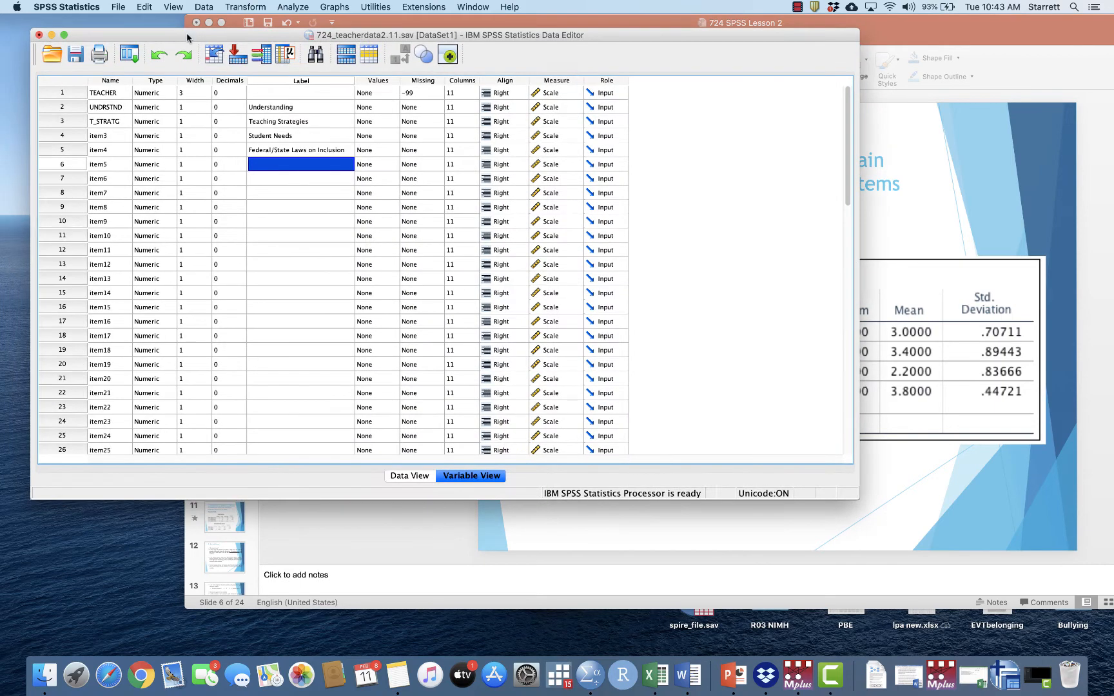
pyautogui.click(294, 6)
pyautogui.moveTo(308, 34)
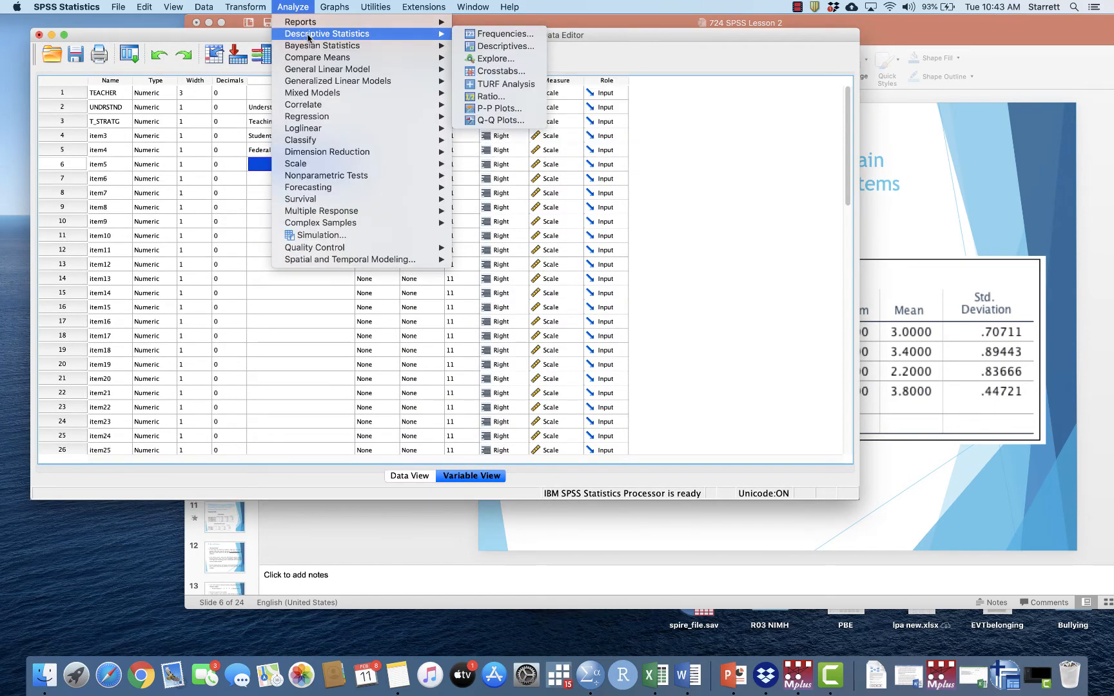
pyautogui.click(496, 46)
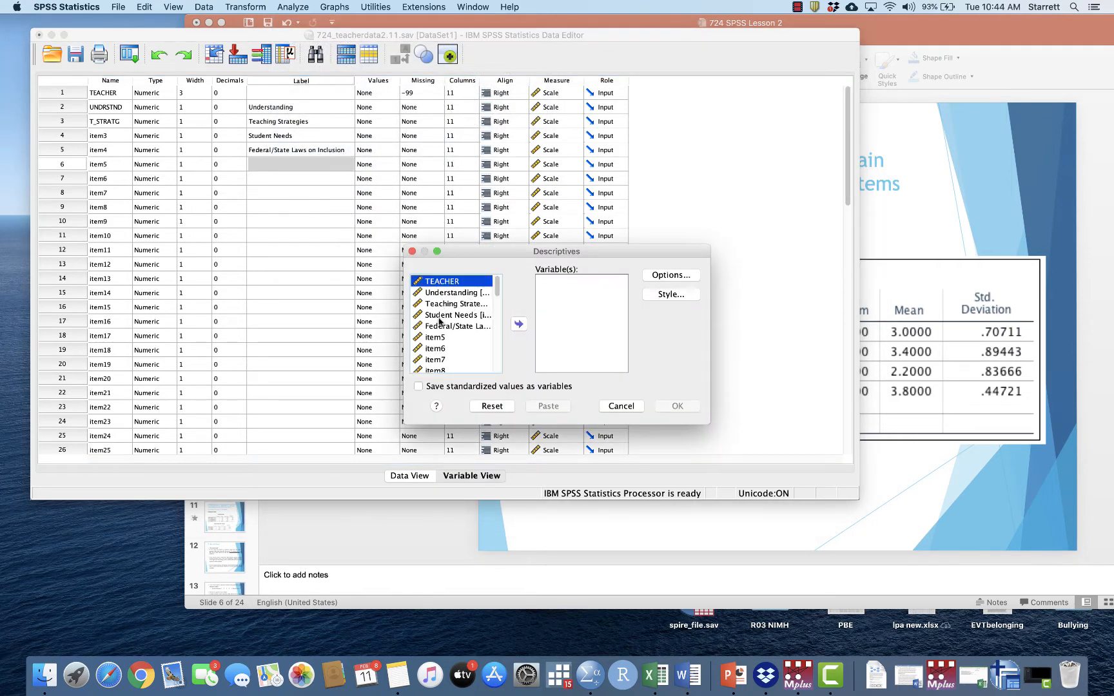
# - Run Descriptives on the variables Understanding, Teaching Strategies, Student Needs and Federal/State Laws on Inclusion
pyautogui.click(466, 295)
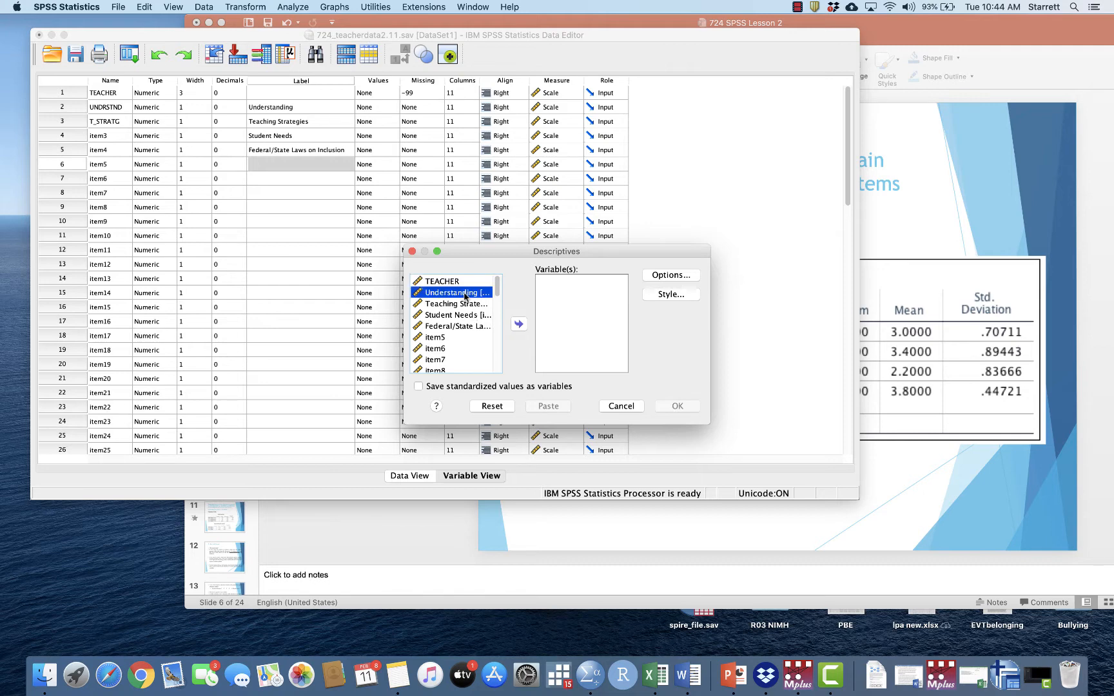
pyautogui.doubleClick(466, 294)
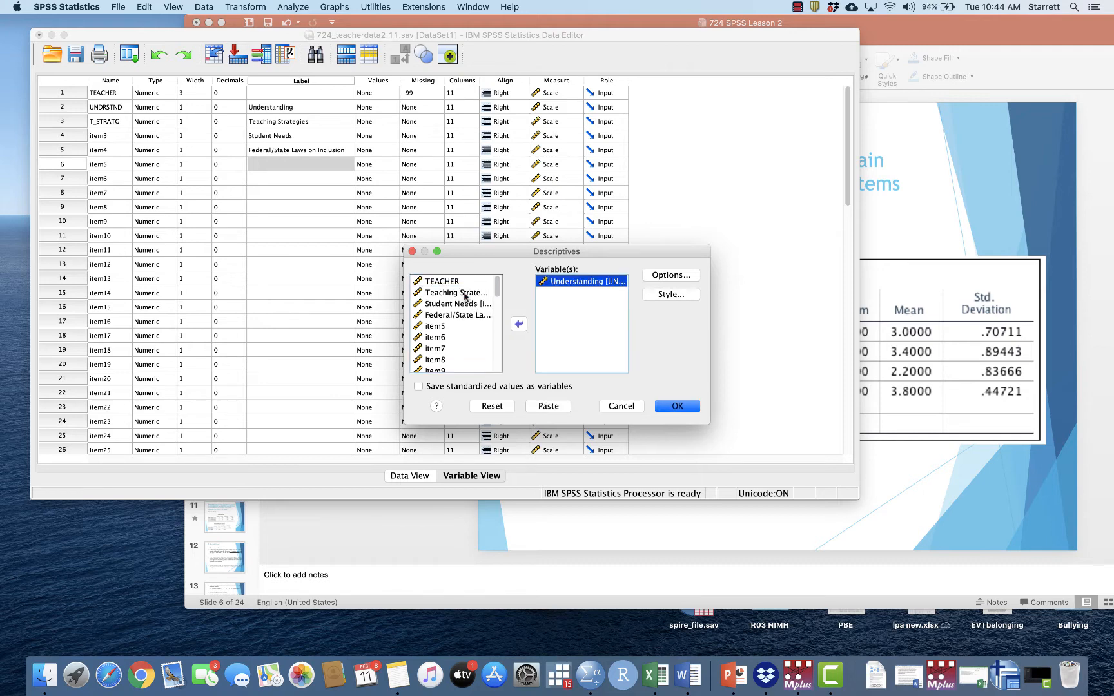
pyautogui.click(465, 294)
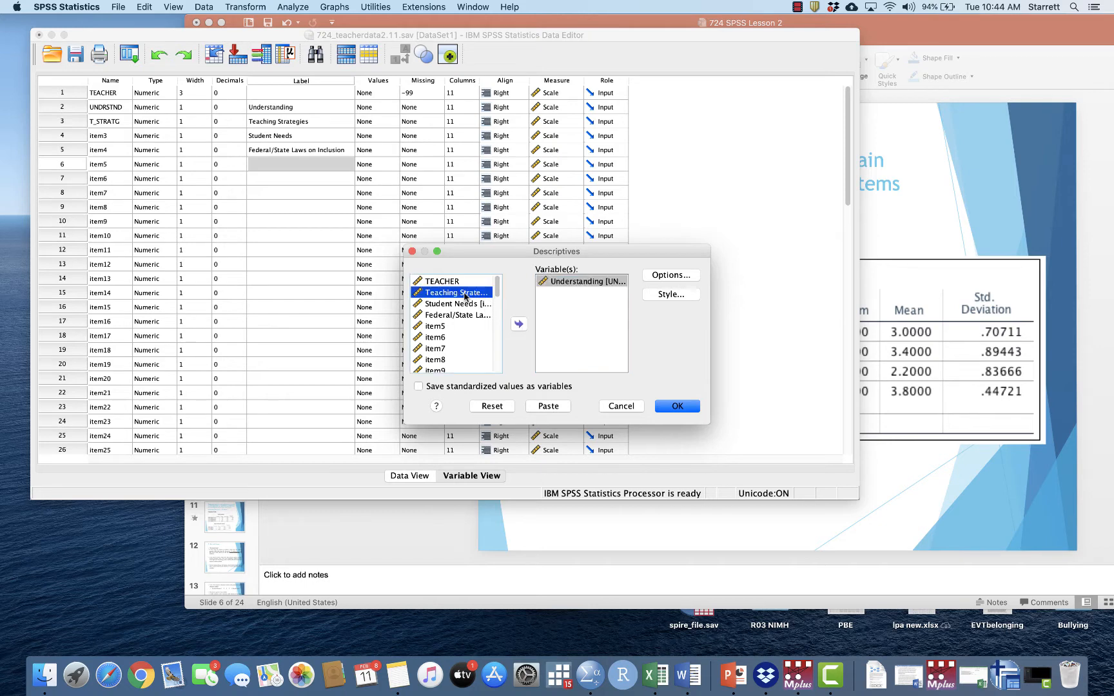
pyautogui.click(518, 328)
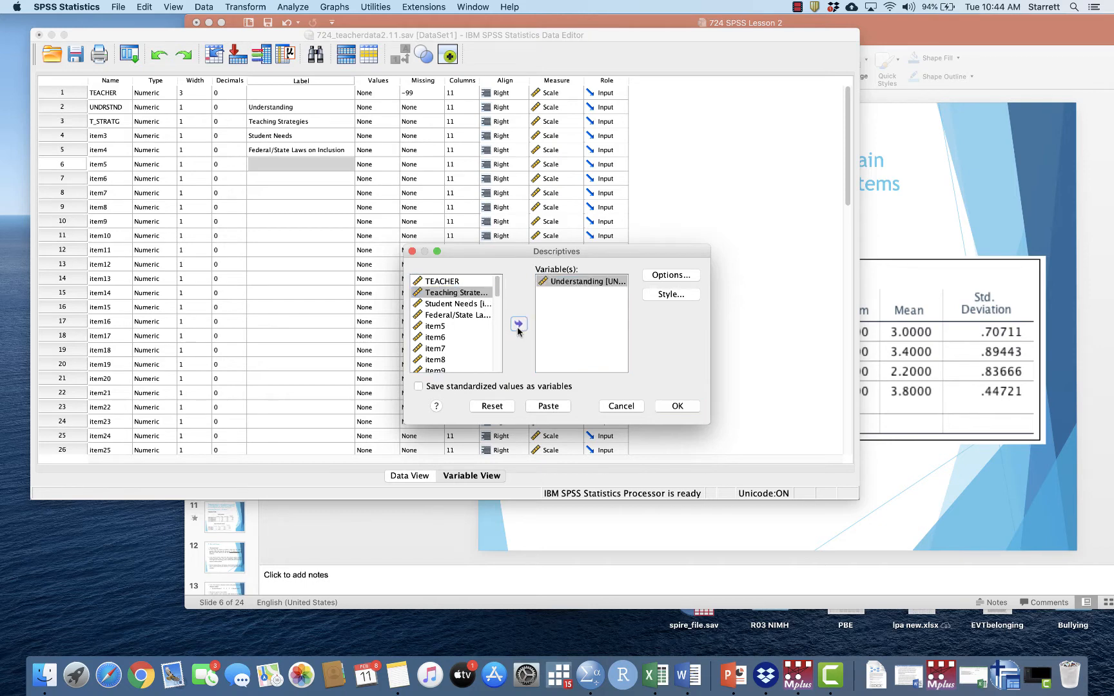
pyautogui.click(461, 295)
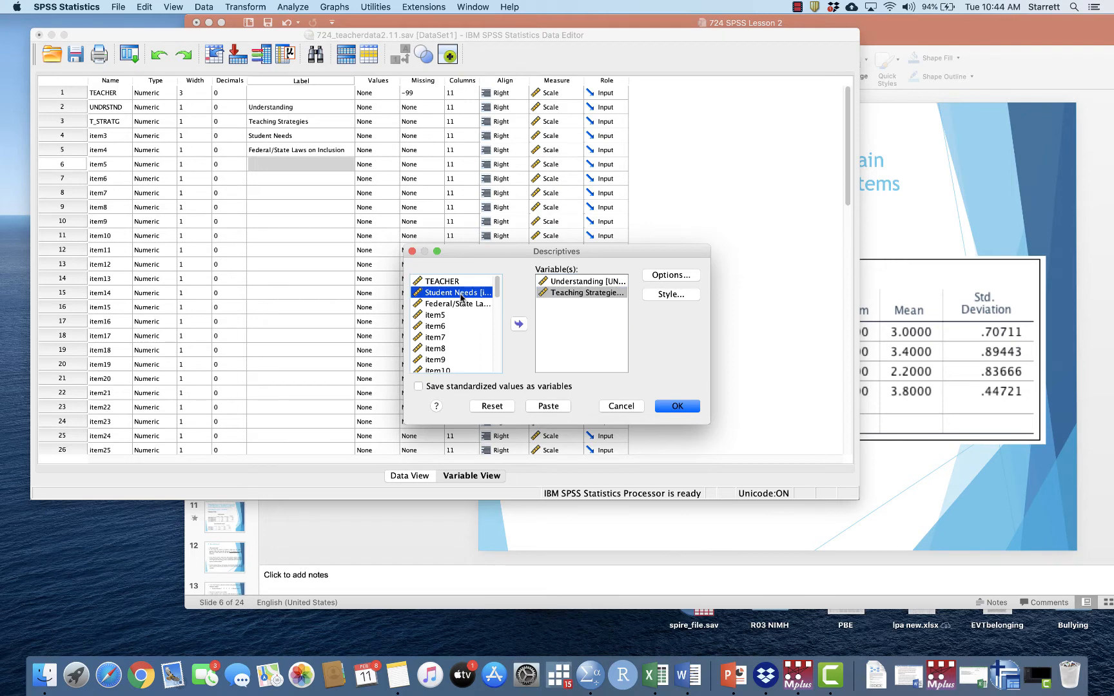
pyautogui.keyDown('shift'); pyautogui.click(460, 305); pyautogui.keyUp('shift')
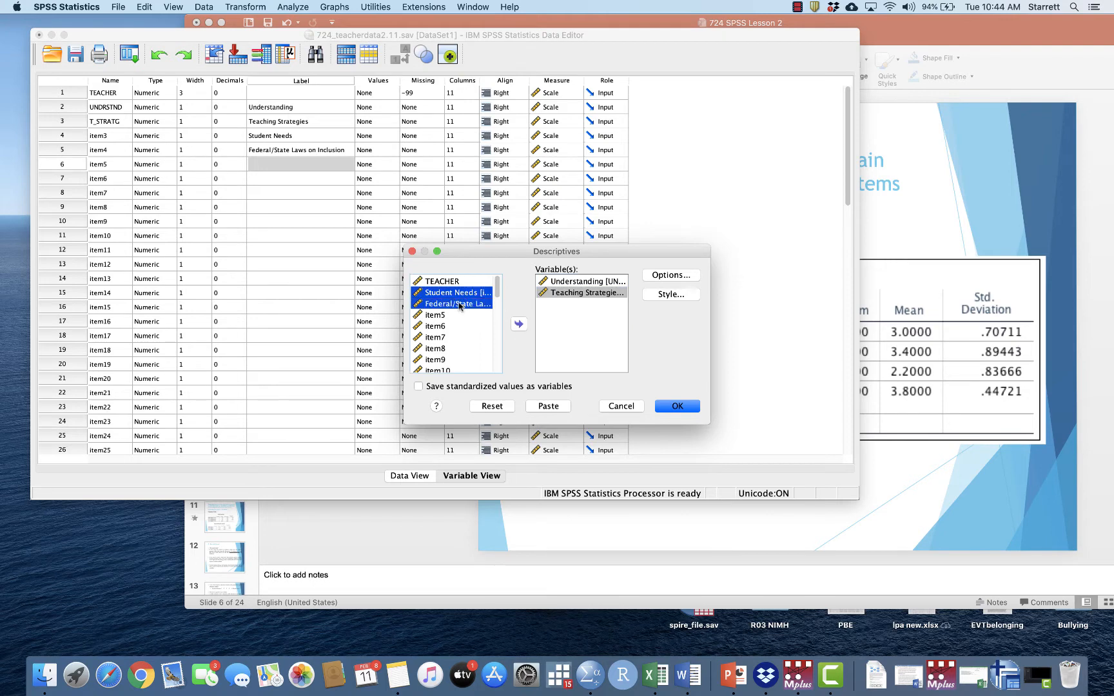
pyautogui.click(519, 326)
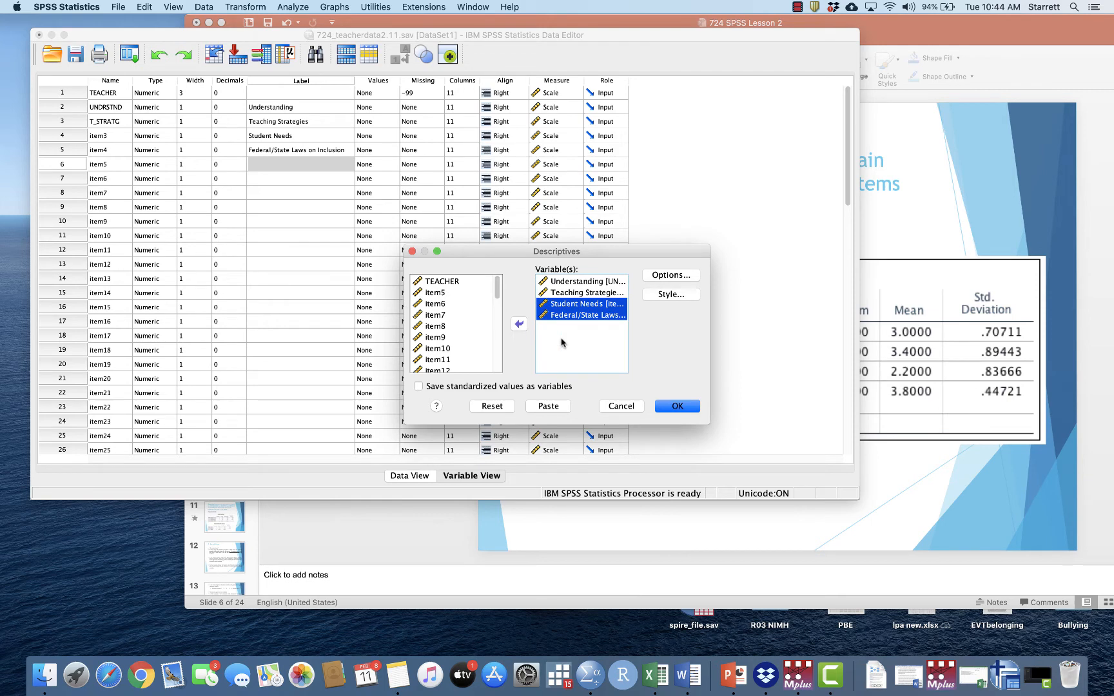
pyautogui.click(678, 407)
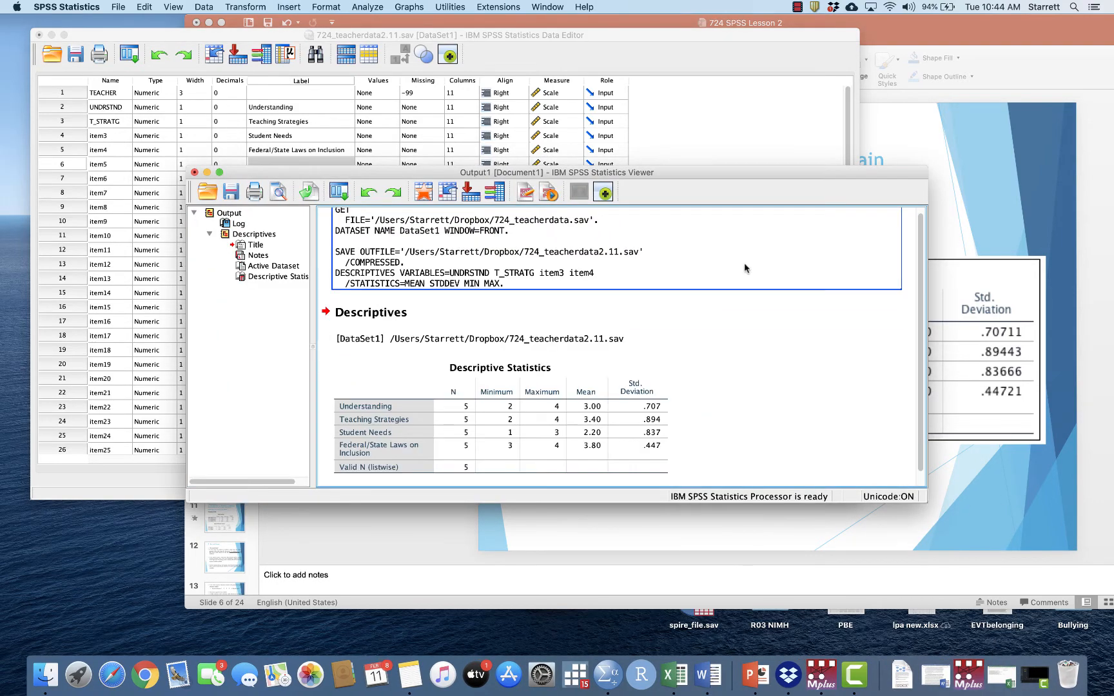
# - Bring the output viewer to the front and move it up to examine the Descriptive Statistics table
pyautogui.click(752, 158)
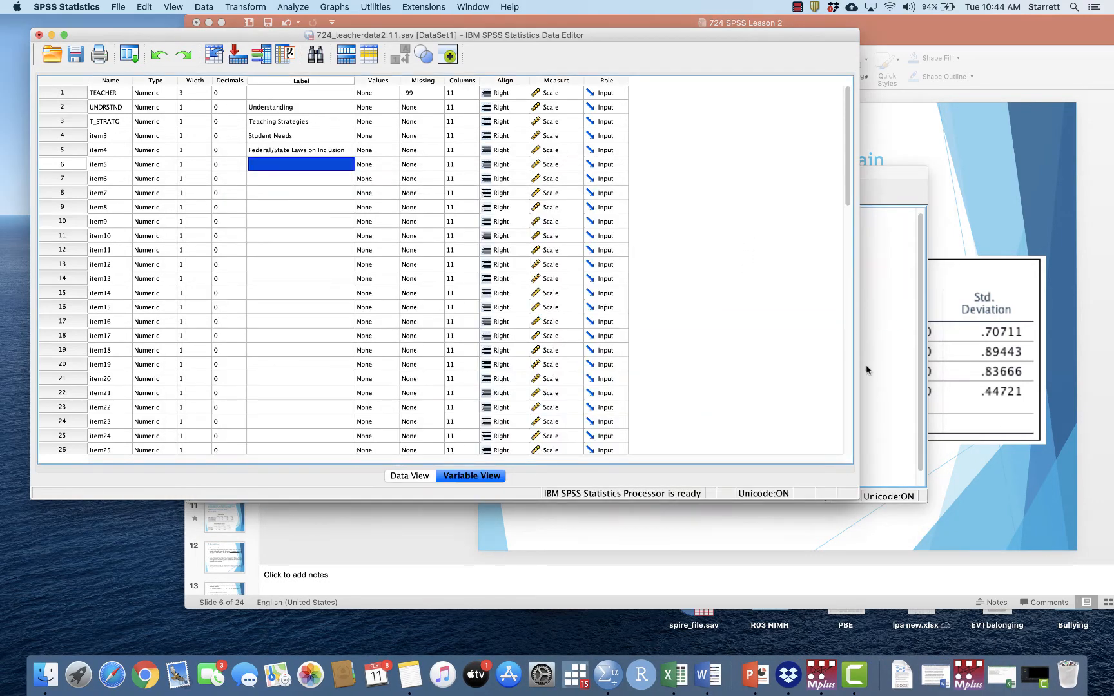
pyautogui.click(882, 365)
pyautogui.moveTo(828, 170); pyautogui.dragTo(781, 52)
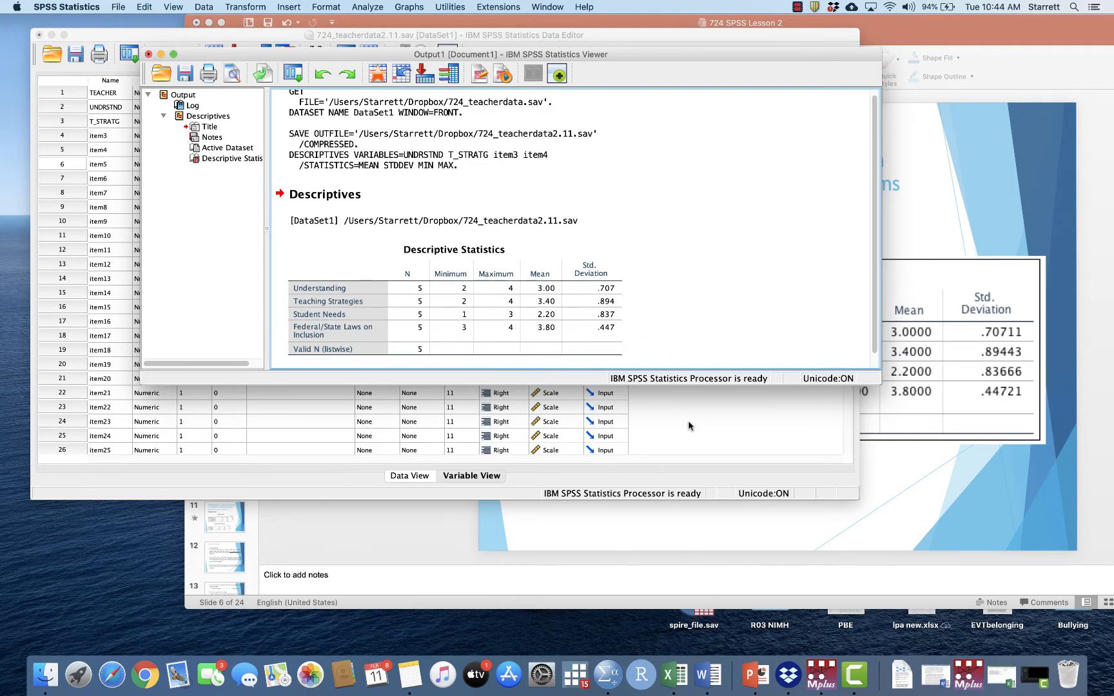
# - Read slide 7 of the PowerPoint lesson, and find the SPEDCLS and CLRNCLS variables in the SPSS variable list
pyautogui.click(719, 572)
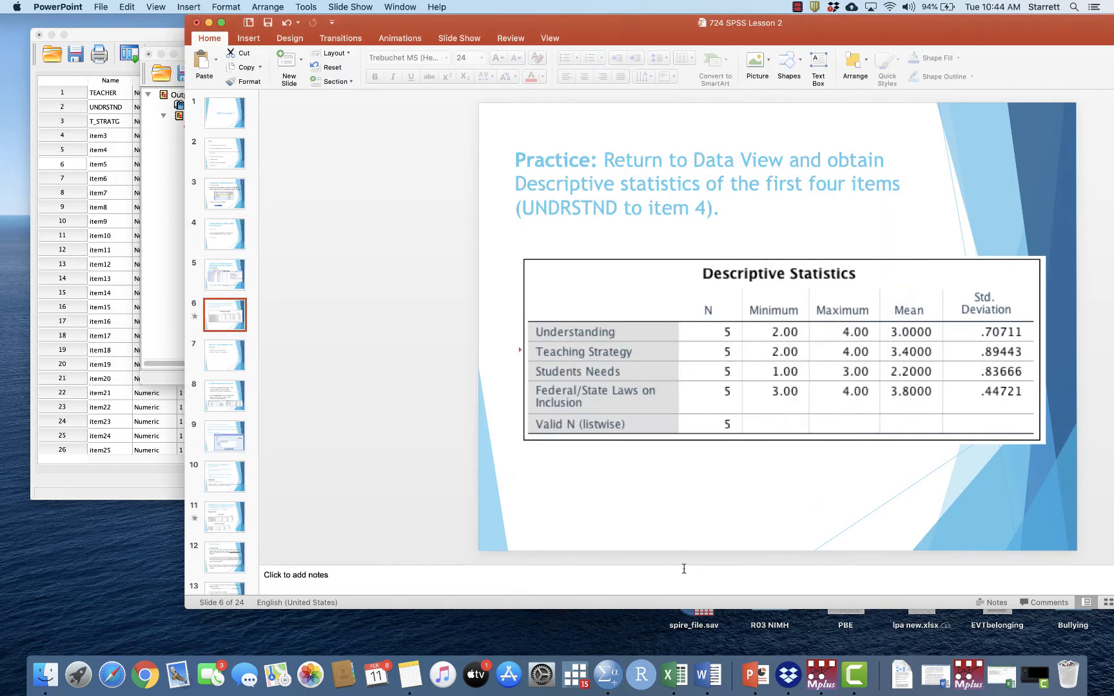
pyautogui.click(223, 352)
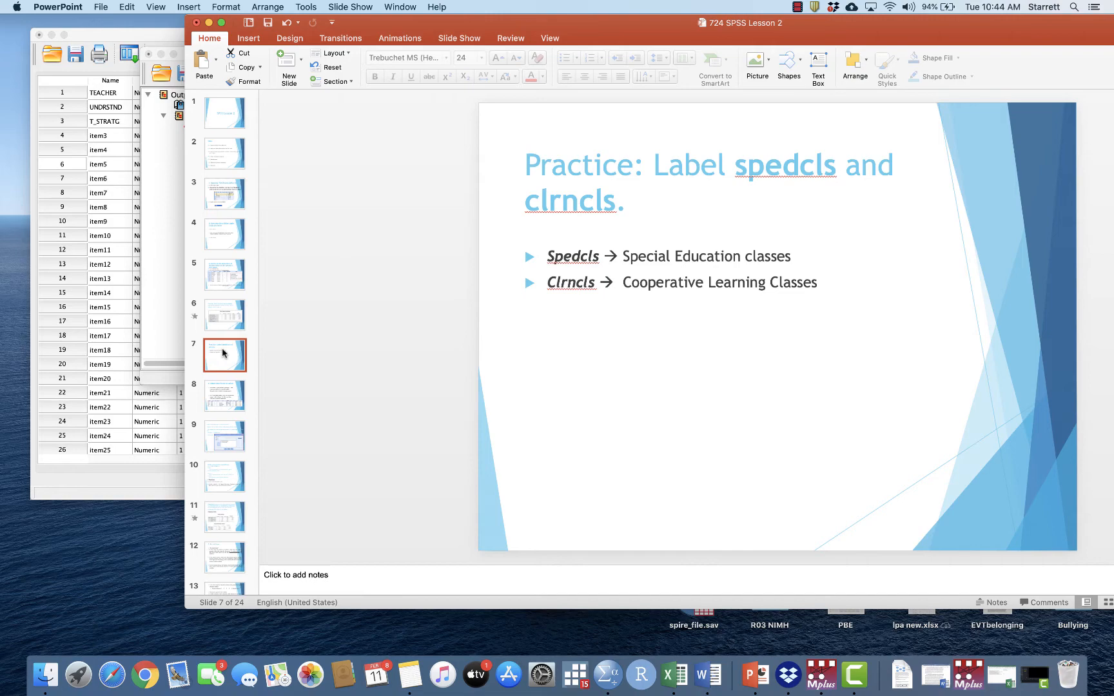
pyautogui.click(80, 495)
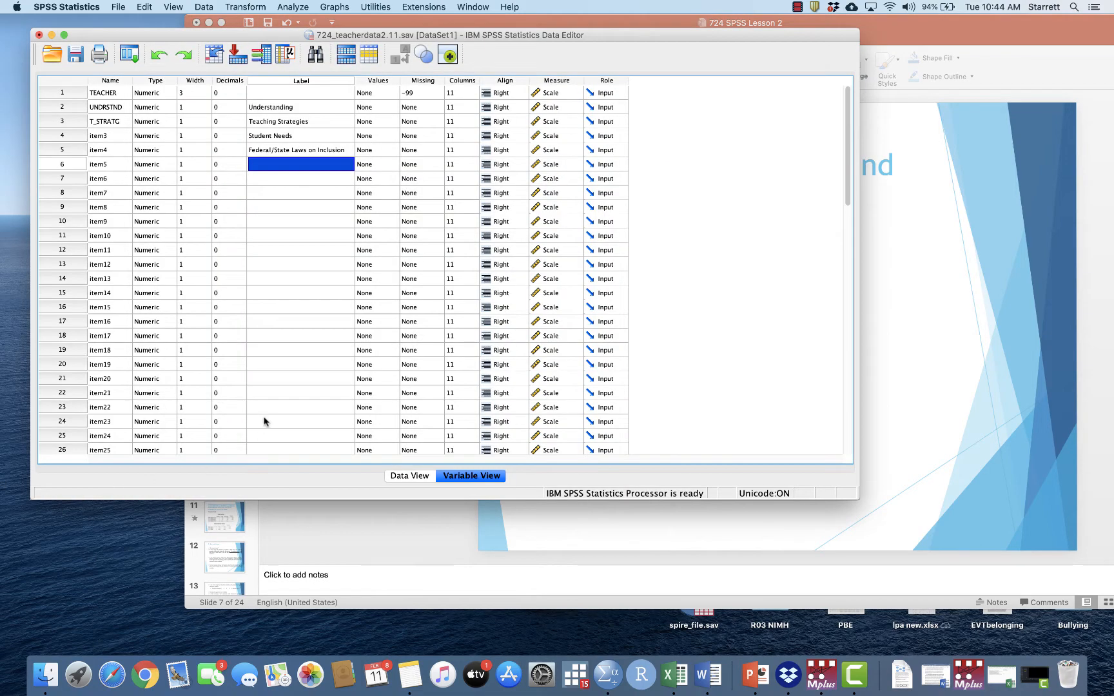
pyautogui.scroll(-8, 264, 421)
pyautogui.scroll(2, 264, 422)
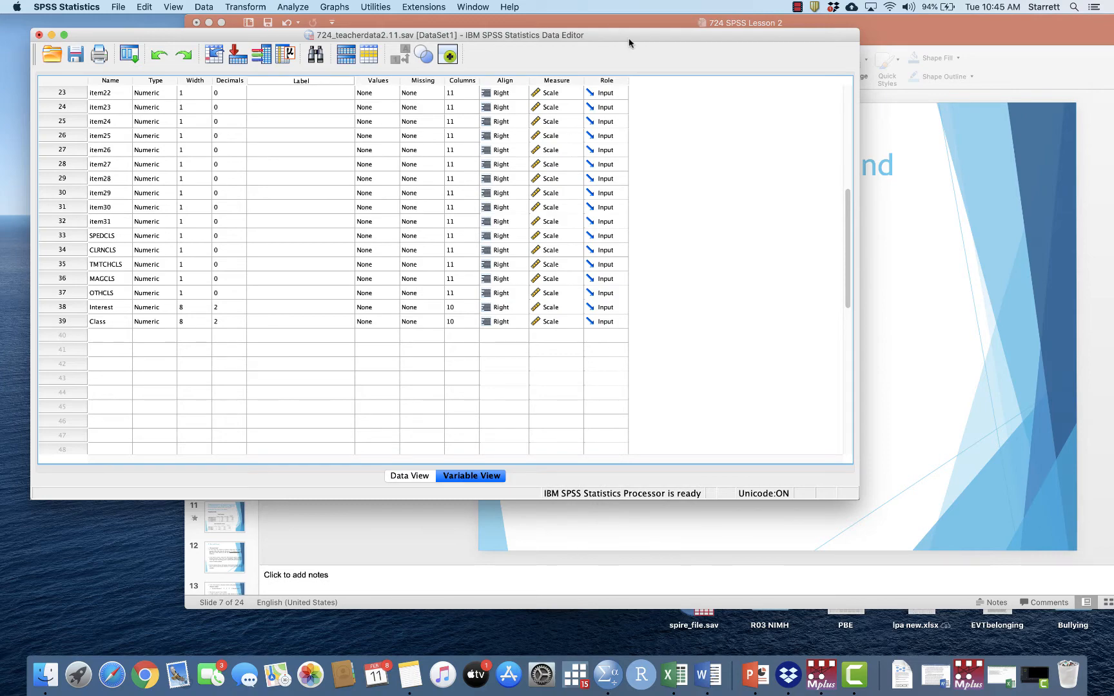
# - Reposition the PowerPoint and SPSS windows to compare the labels on slide 7 with the variable list
pyautogui.moveTo(630, 40); pyautogui.dragTo(586, 37)
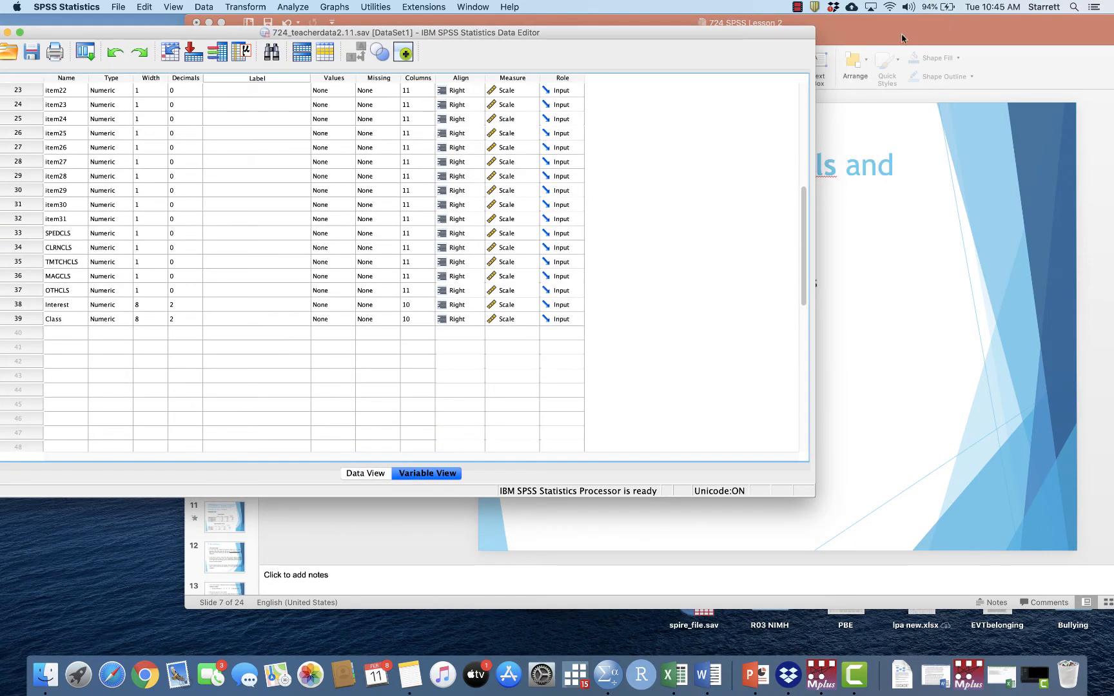
pyautogui.moveTo(902, 38); pyautogui.dragTo(994, 26)
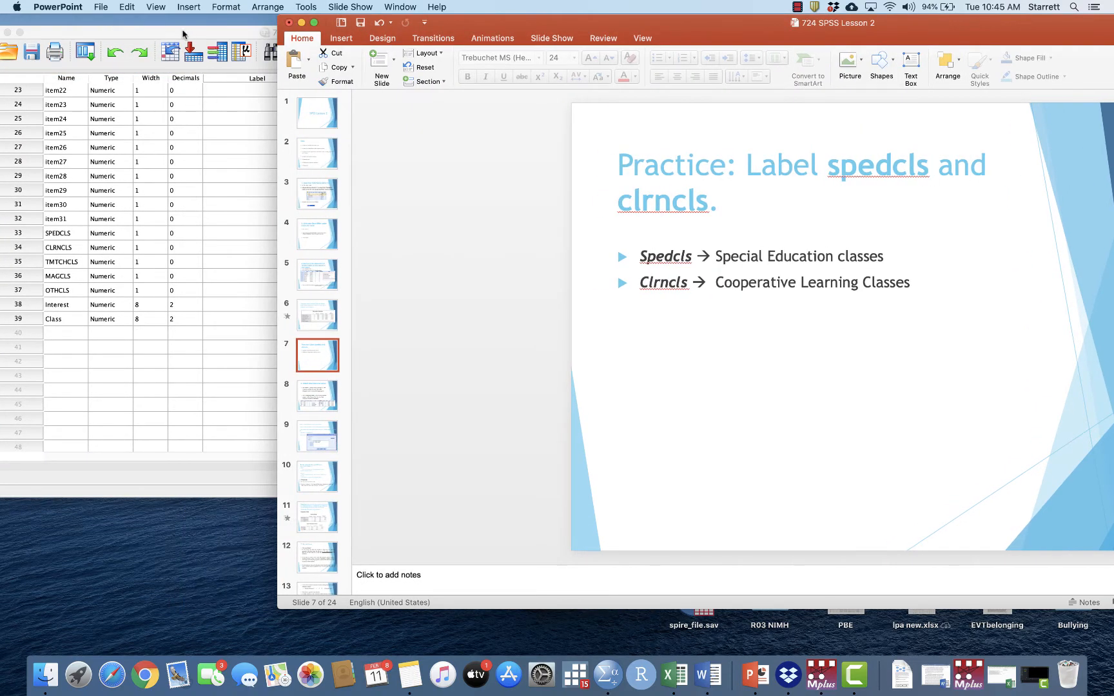
pyautogui.moveTo(183, 34); pyautogui.dragTo(223, 27)
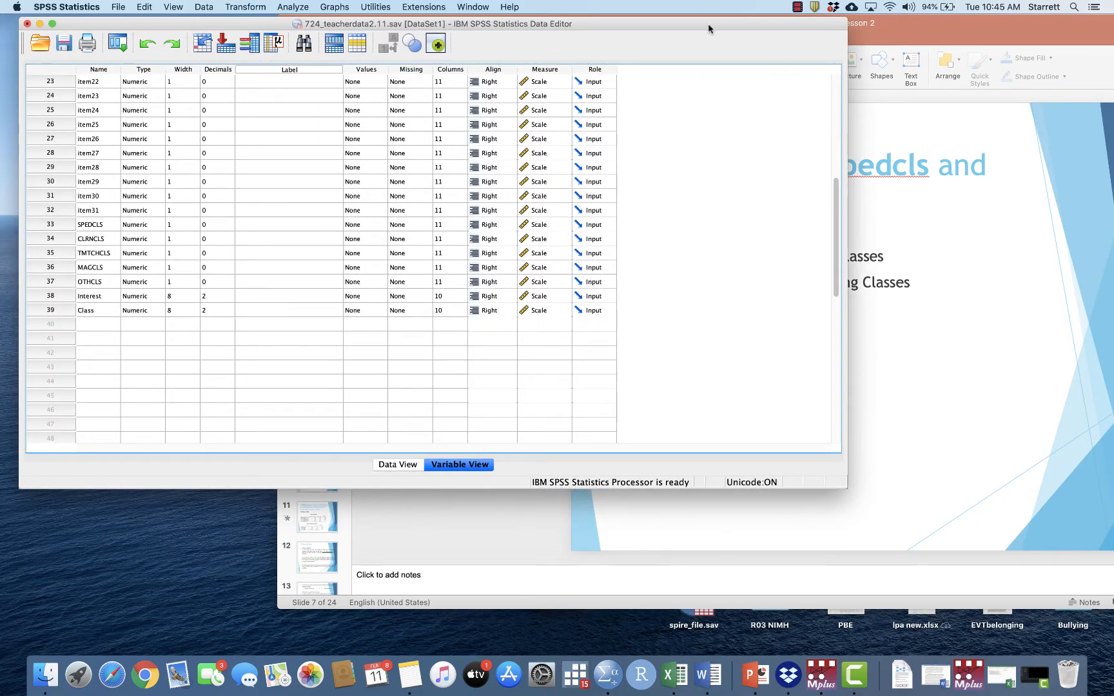
pyautogui.moveTo(709, 29)
pyautogui.mouseDown()
pyautogui.moveTo(557, 32)
pyautogui.moveTo(718, 29)
pyautogui.mouseUp()
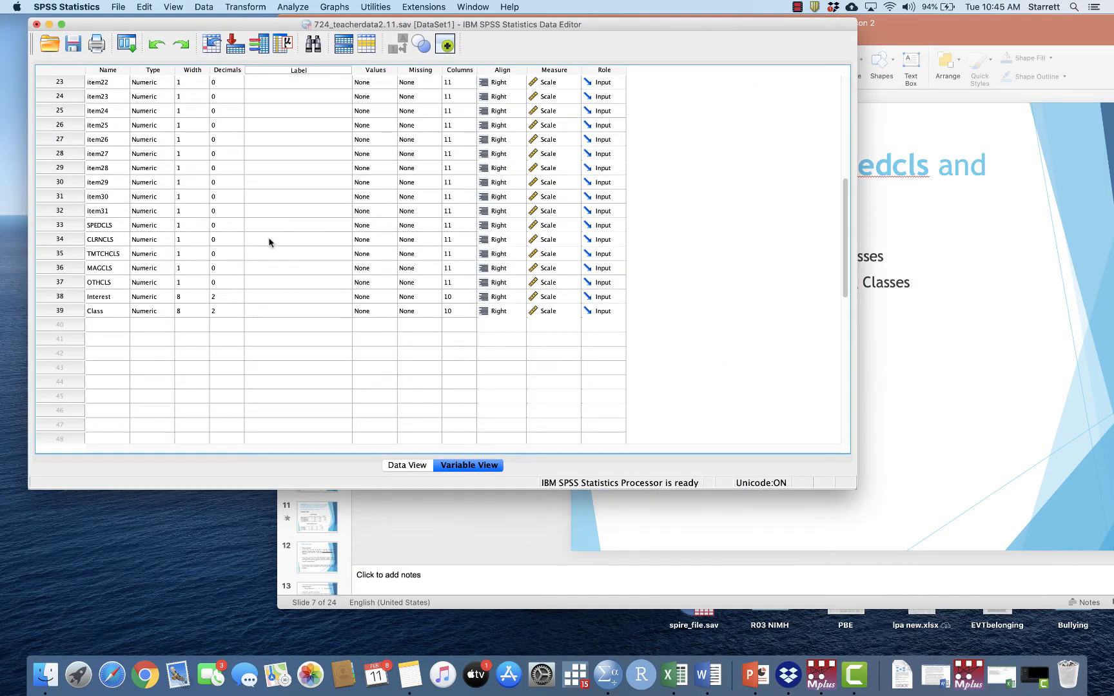
# - Switch to PowerPoint, display slide 8 on attaching descriptors to values, and move the window so the whole slide fits
pyautogui.click(859, 377)
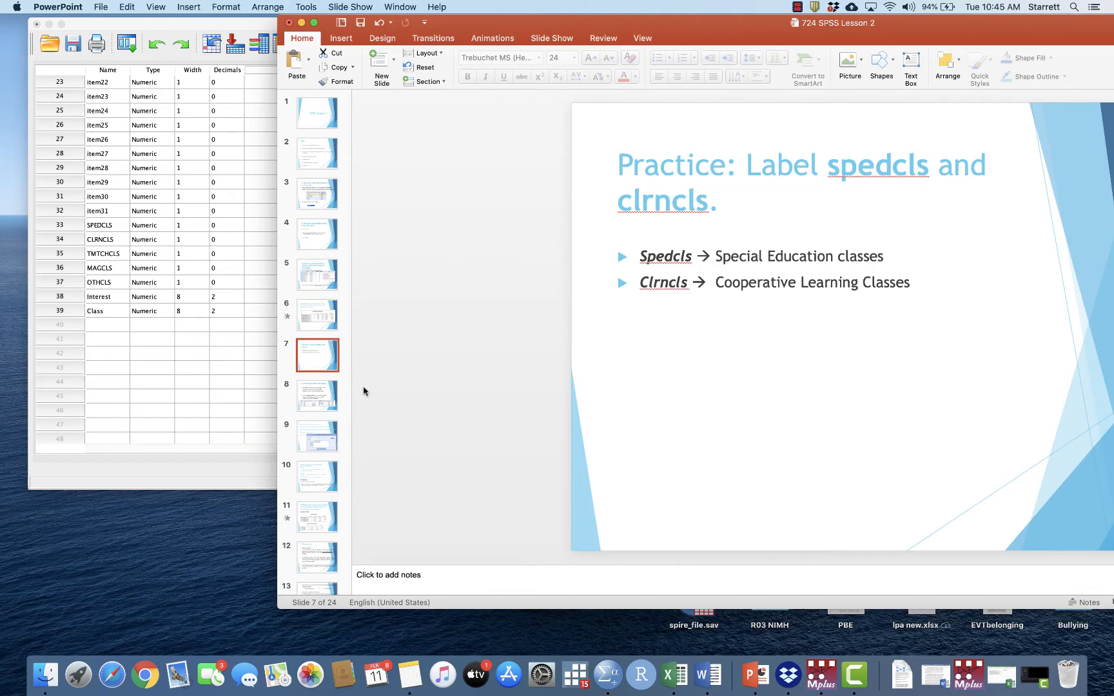
pyautogui.click(324, 401)
pyautogui.moveTo(812, 24); pyautogui.dragTo(690, 24)
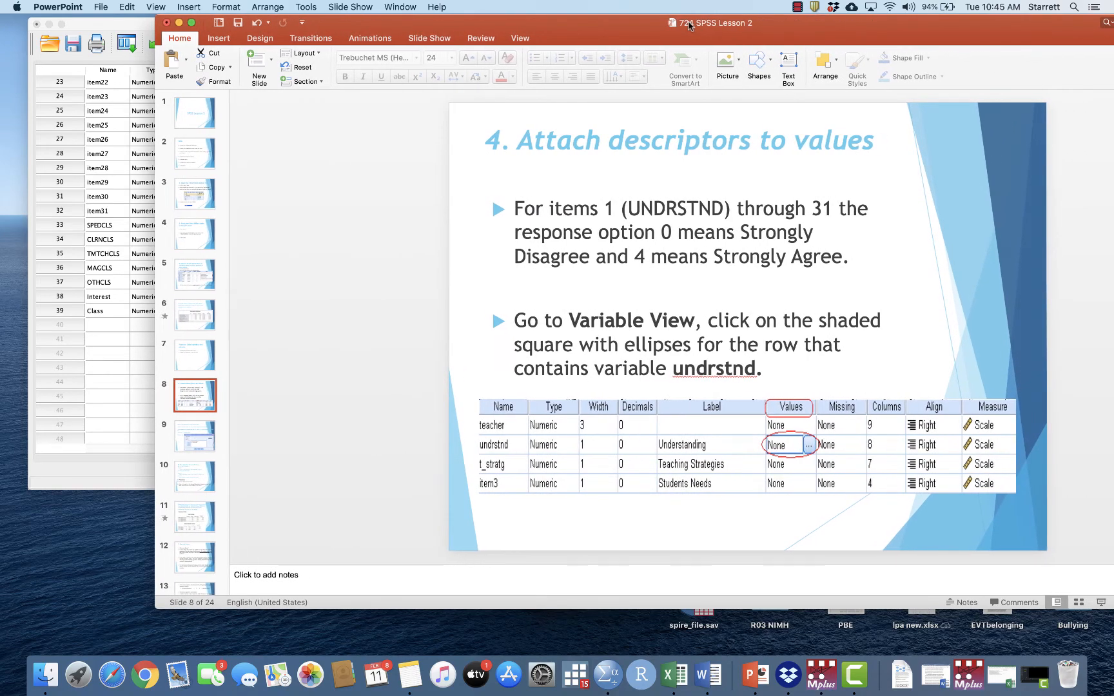
# - Return to the start of the variable list in SPSS, and reread slide 8 on attaching descriptors to values in PowerPoint
pyautogui.click(135, 24)
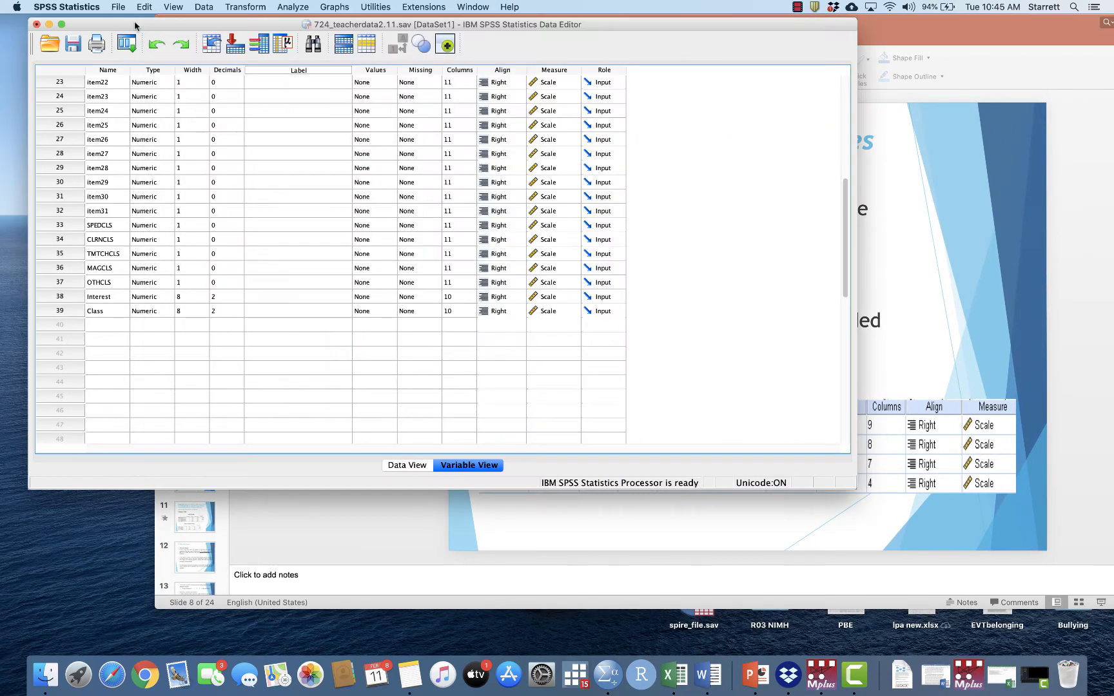
pyautogui.scroll(10, 358, 211)
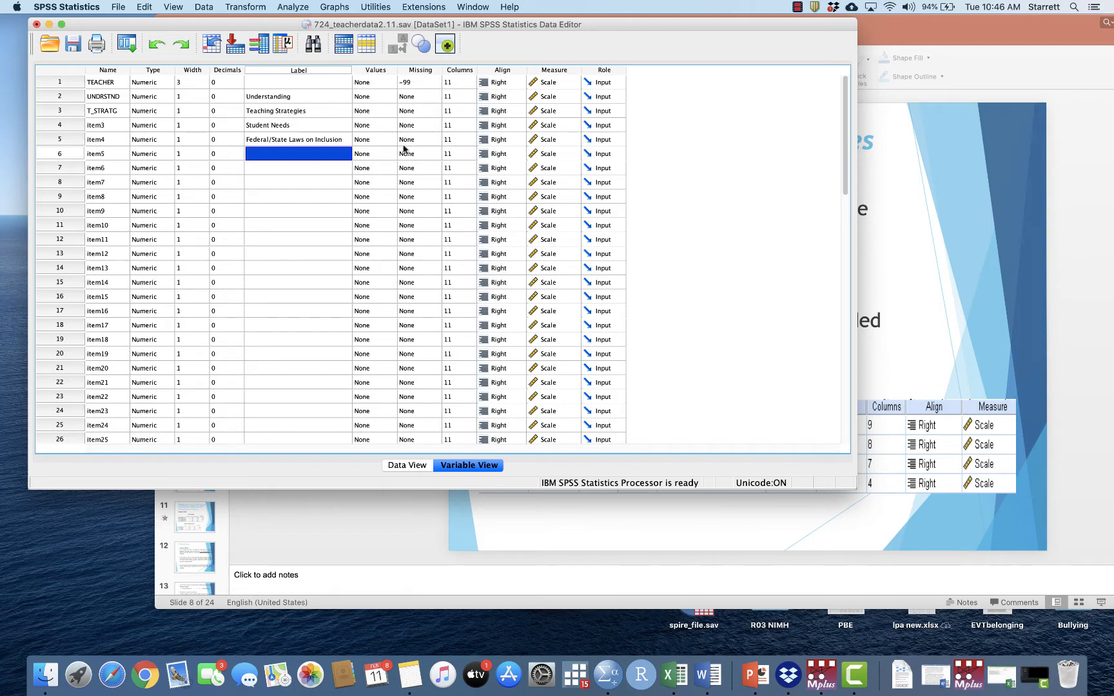
pyautogui.click(926, 37)
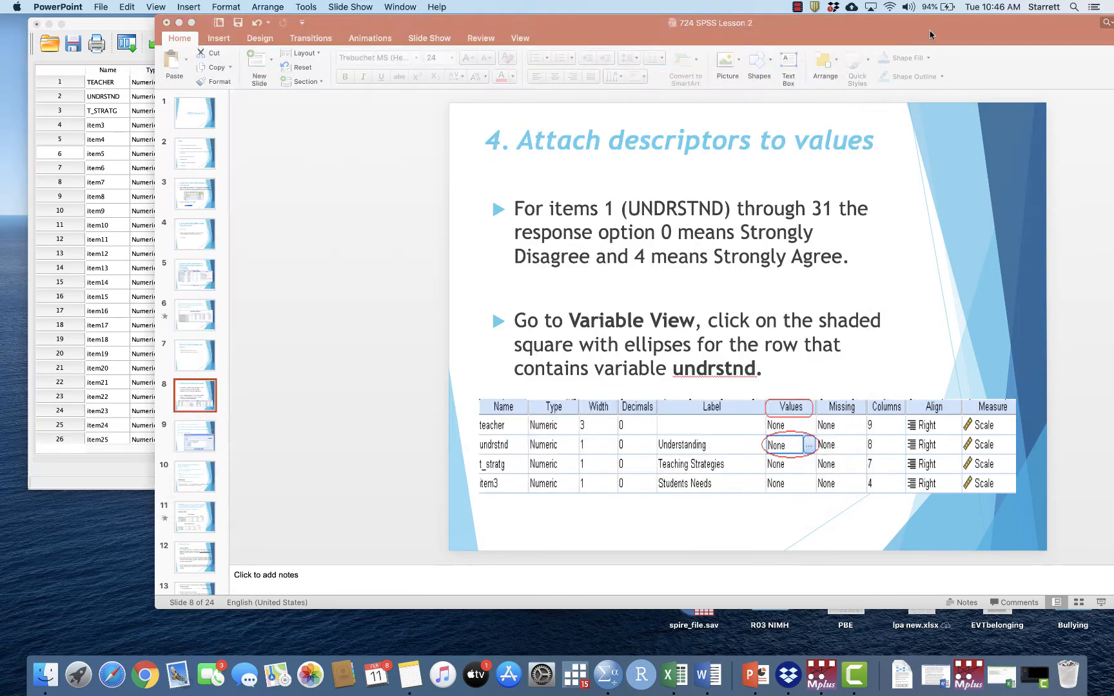
pyautogui.scroll(-1, 860, 263)
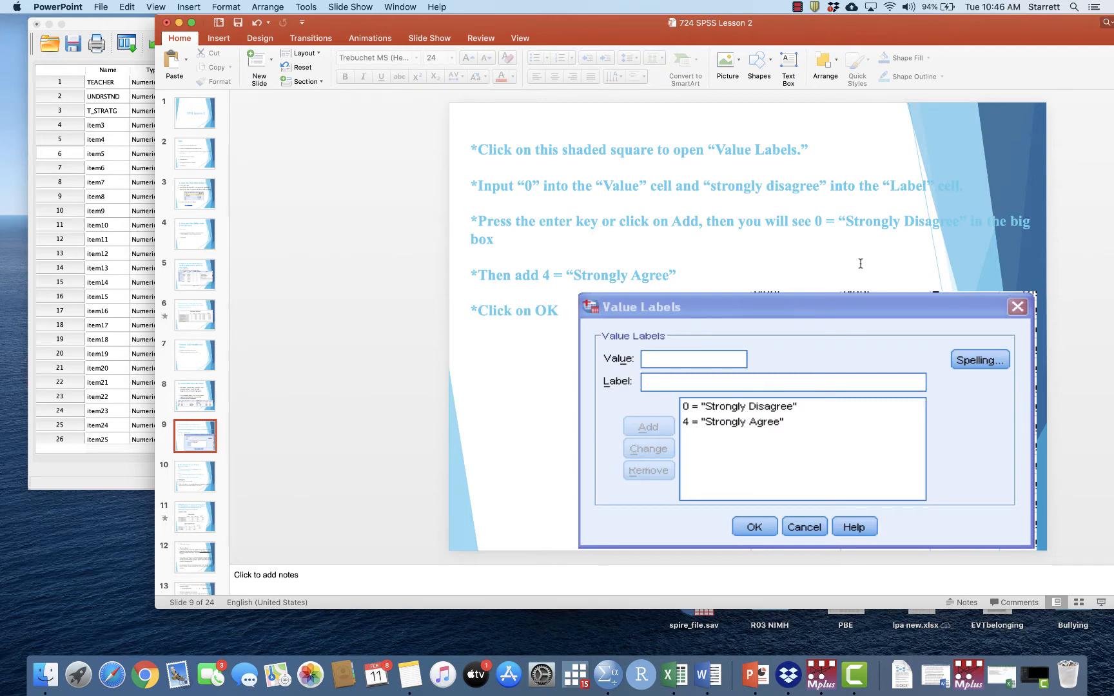
pyautogui.scroll(1, 861, 264)
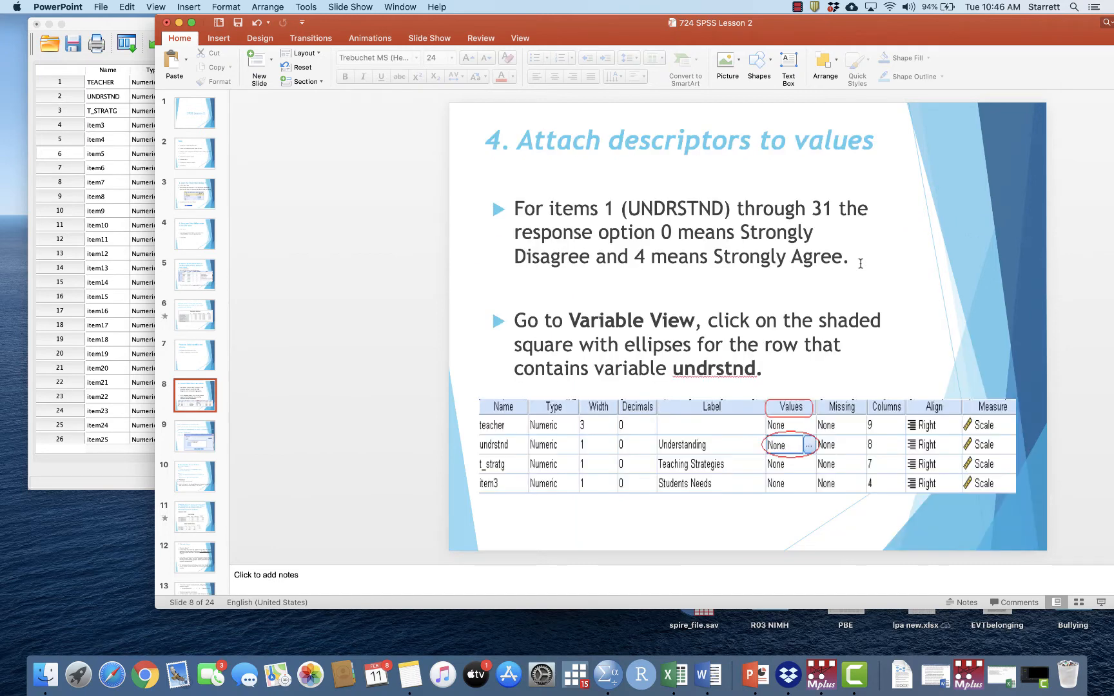
pyautogui.click(698, 278)
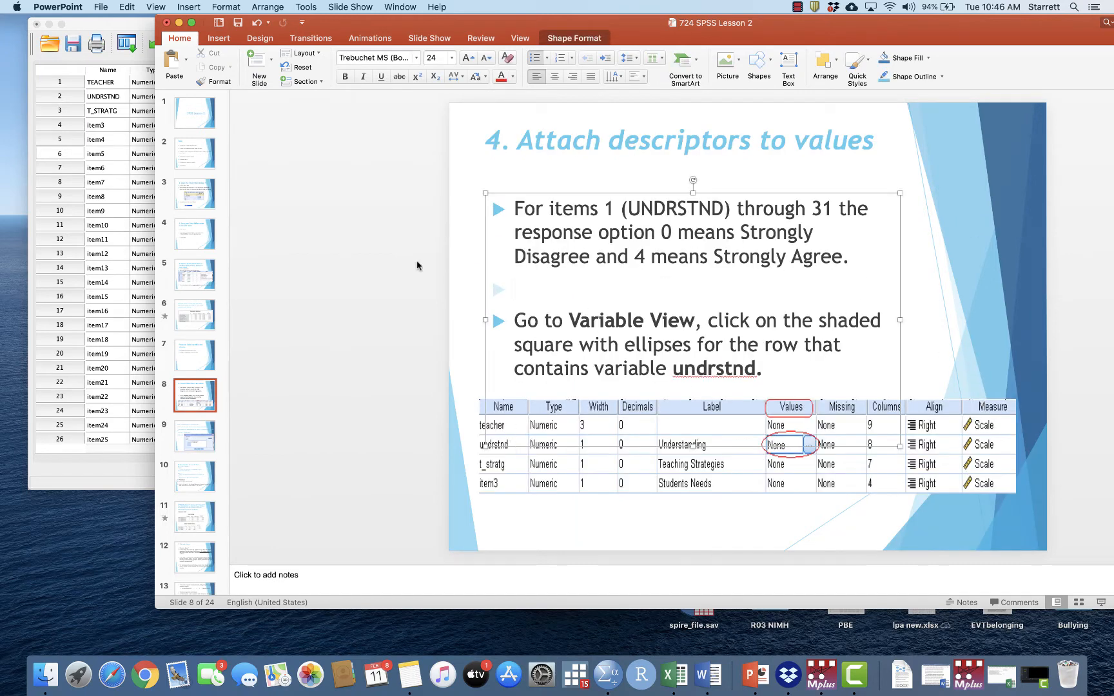
# - Locate variables UNDRSTND through item31 in the SPSS variable list, and display slide 9 on the Value Labels dialog in PowerPoint
pyautogui.click(129, 24)
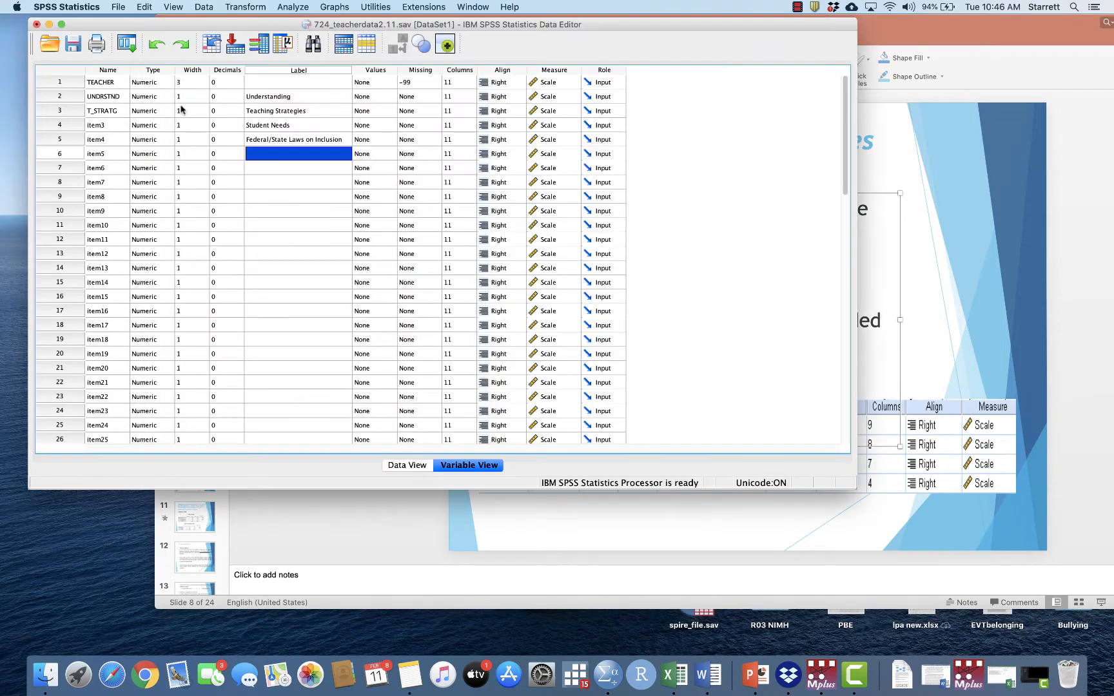
pyautogui.click(963, 189)
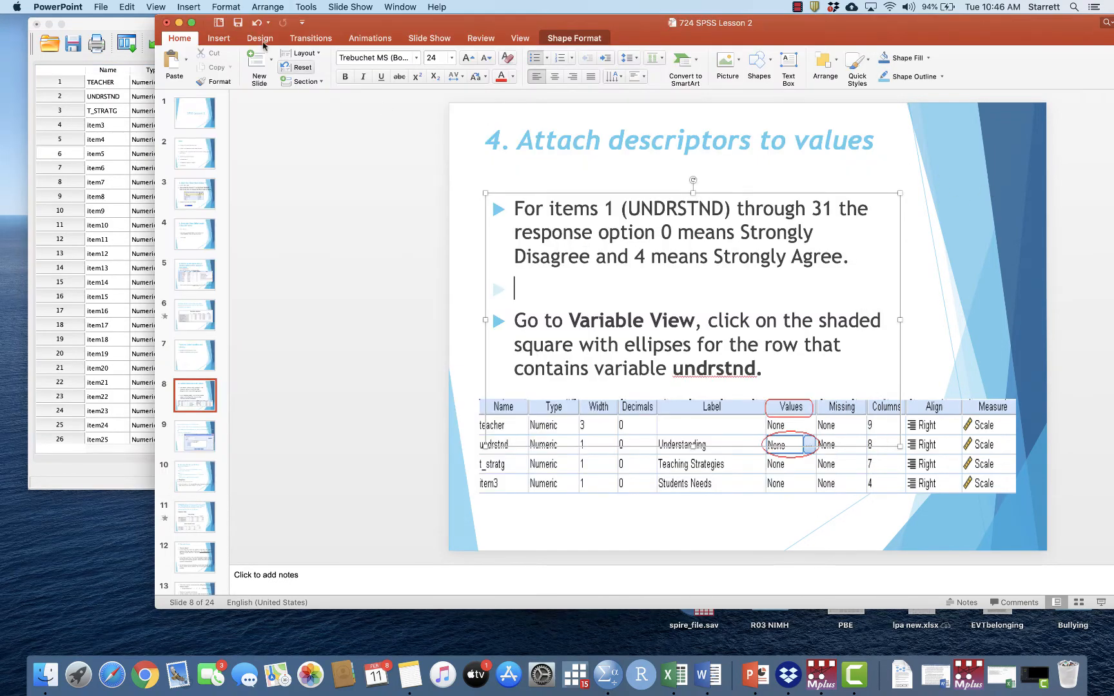
pyautogui.click(129, 31)
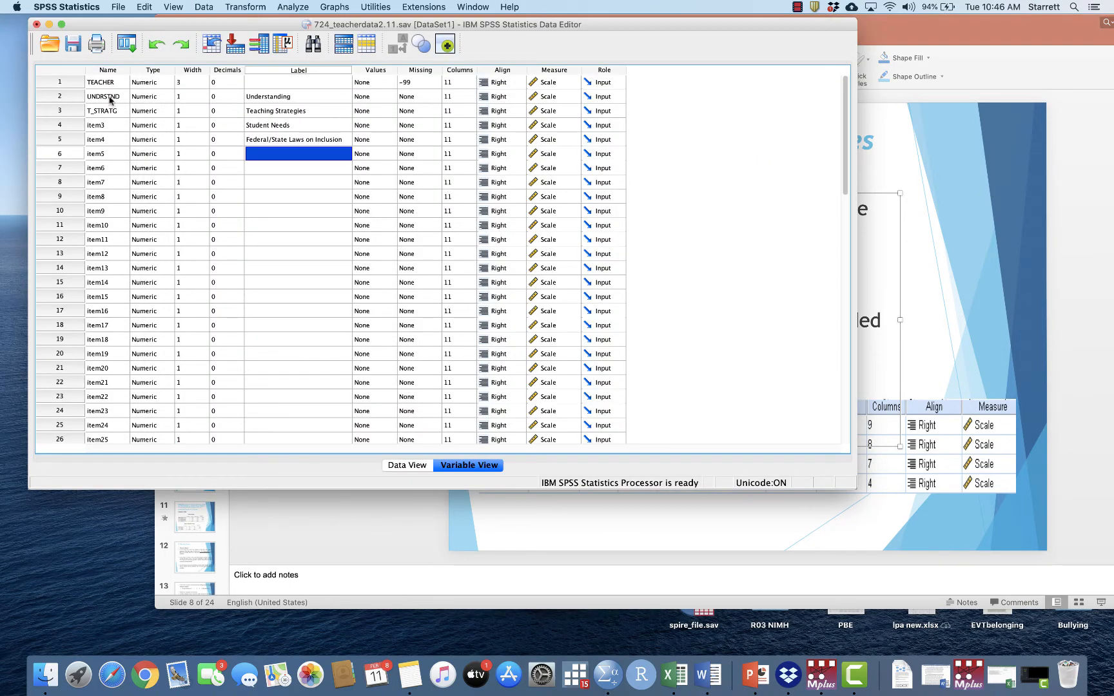
pyautogui.scroll(-5, 109, 203)
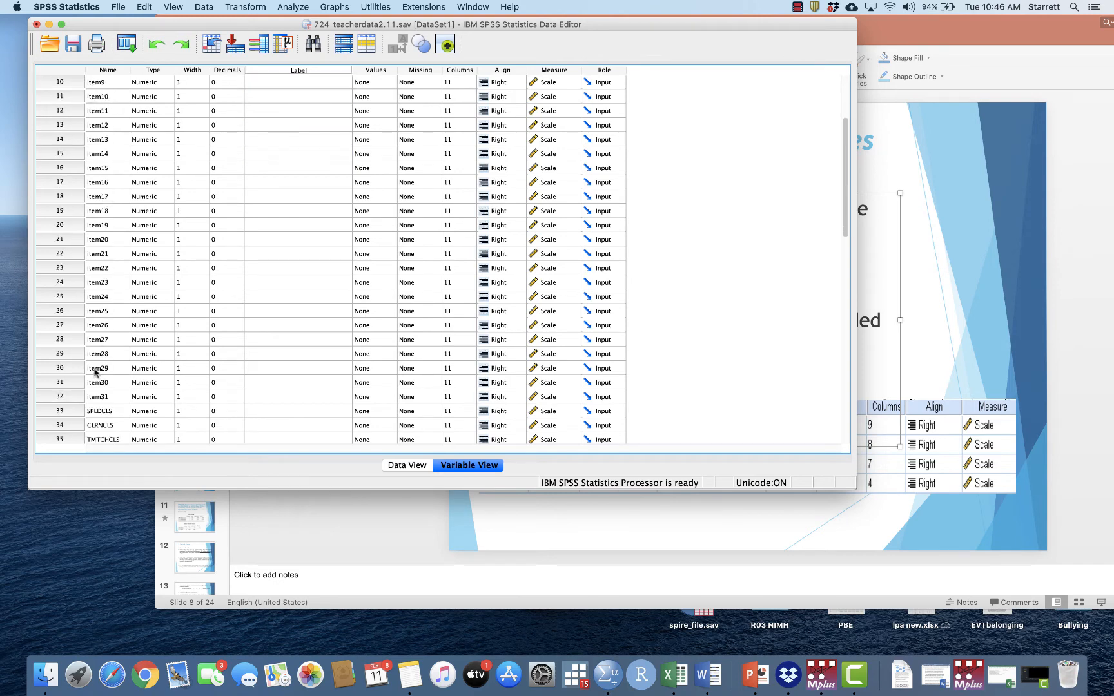
pyautogui.scroll(5, 220, 275)
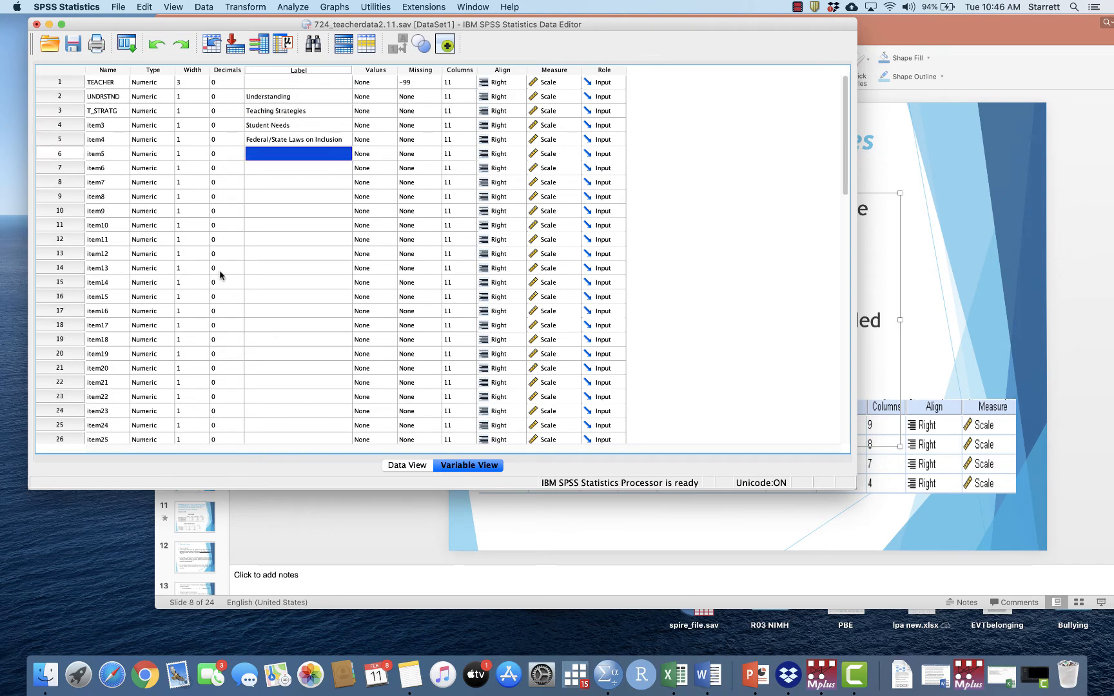
pyautogui.click(940, 30)
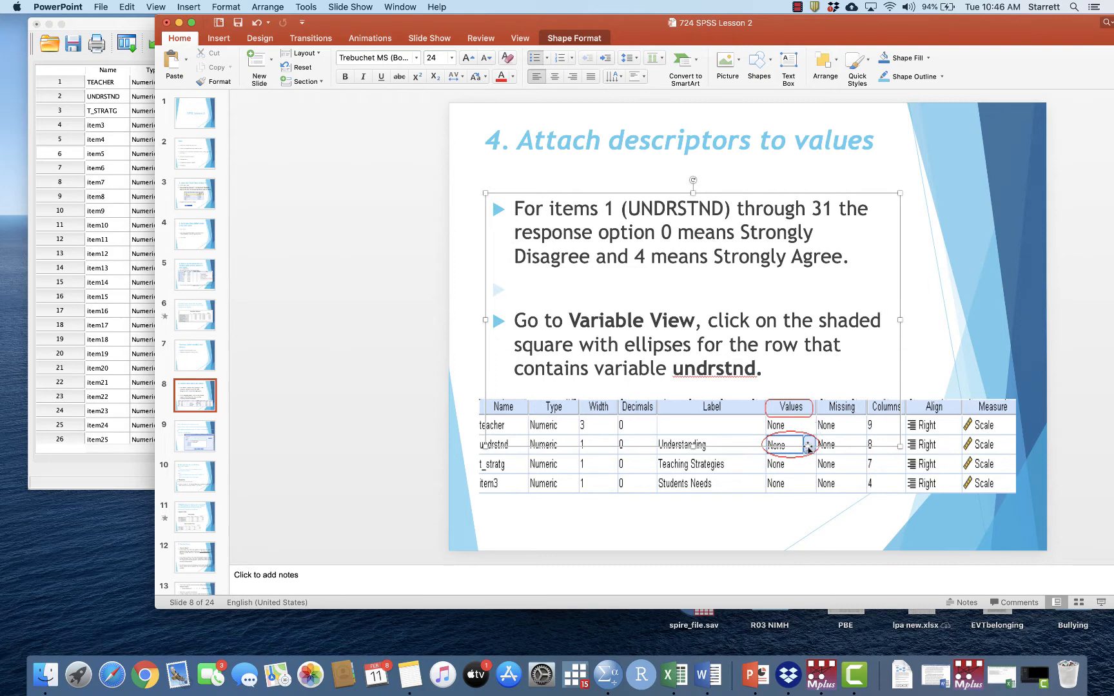
pyautogui.click(192, 442)
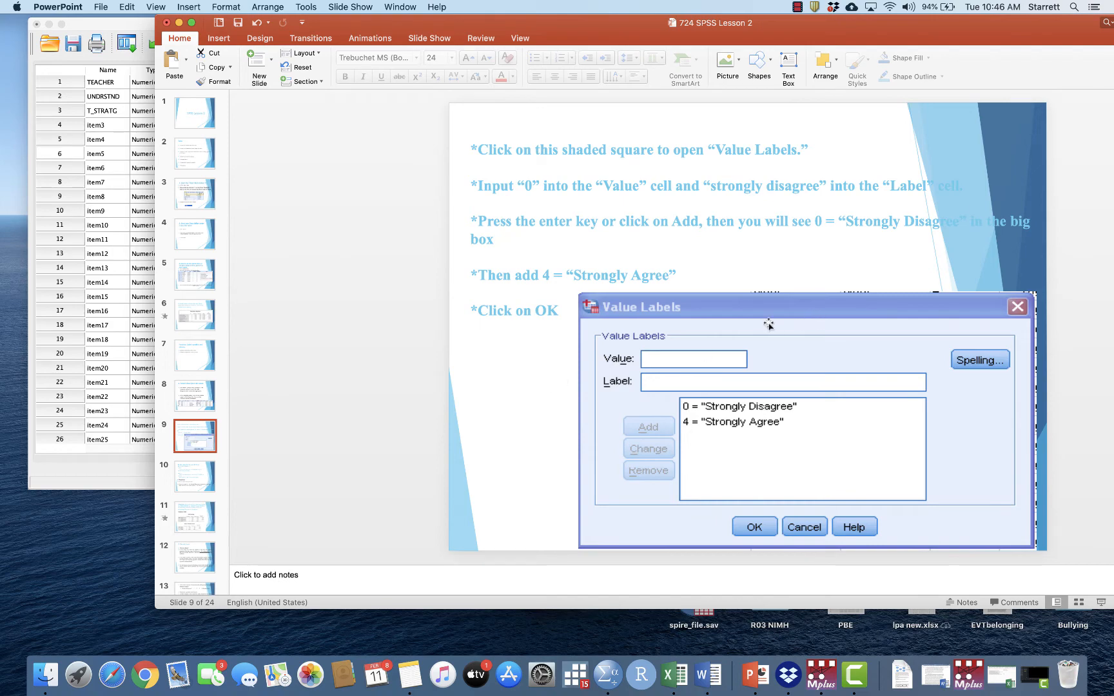
# - Switch to SPSS and add the value label 0 = "Strongly Disagree" to the UNDRSTND variable
pyautogui.click(136, 29)
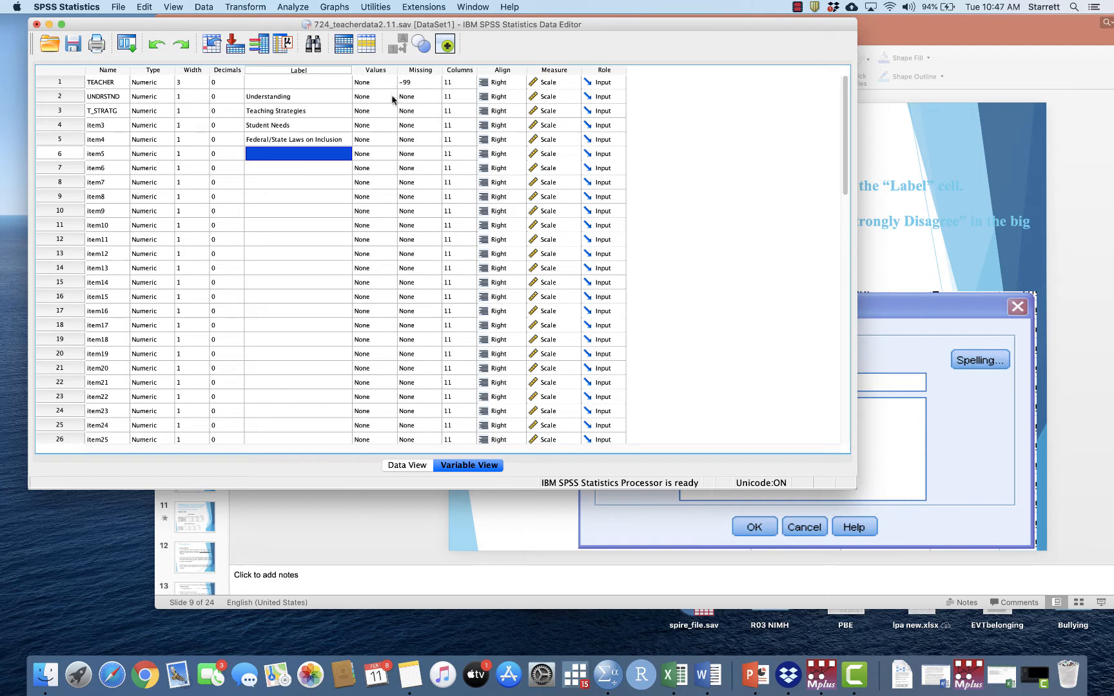
pyautogui.click(391, 97)
pyautogui.click(393, 97)
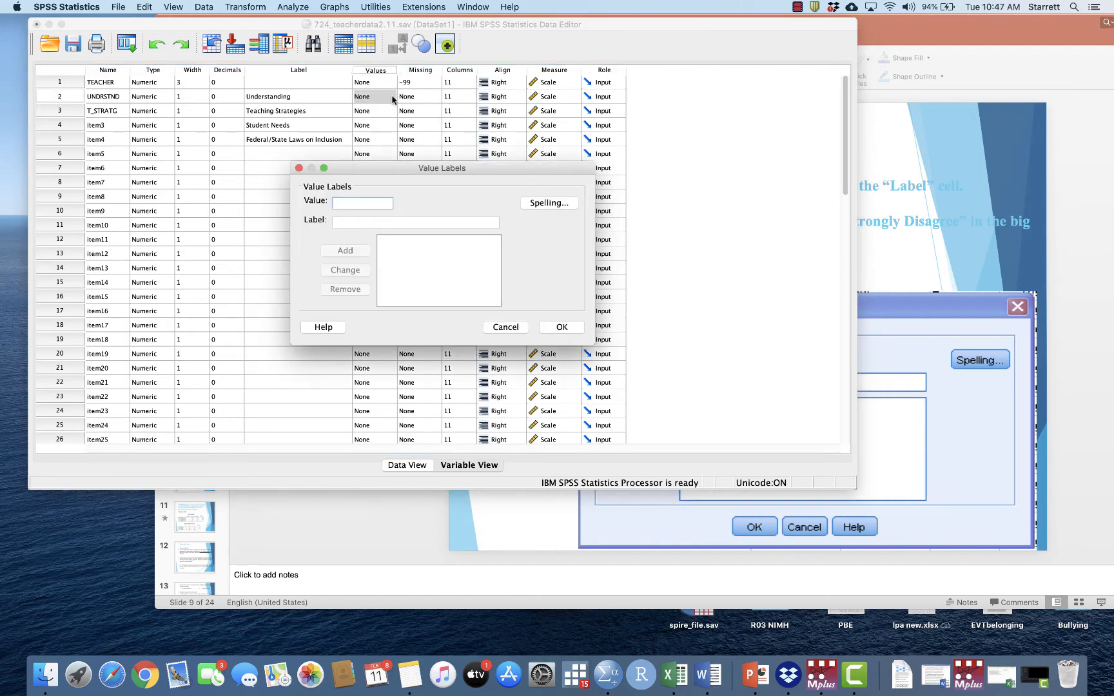
pyautogui.click(298, 167)
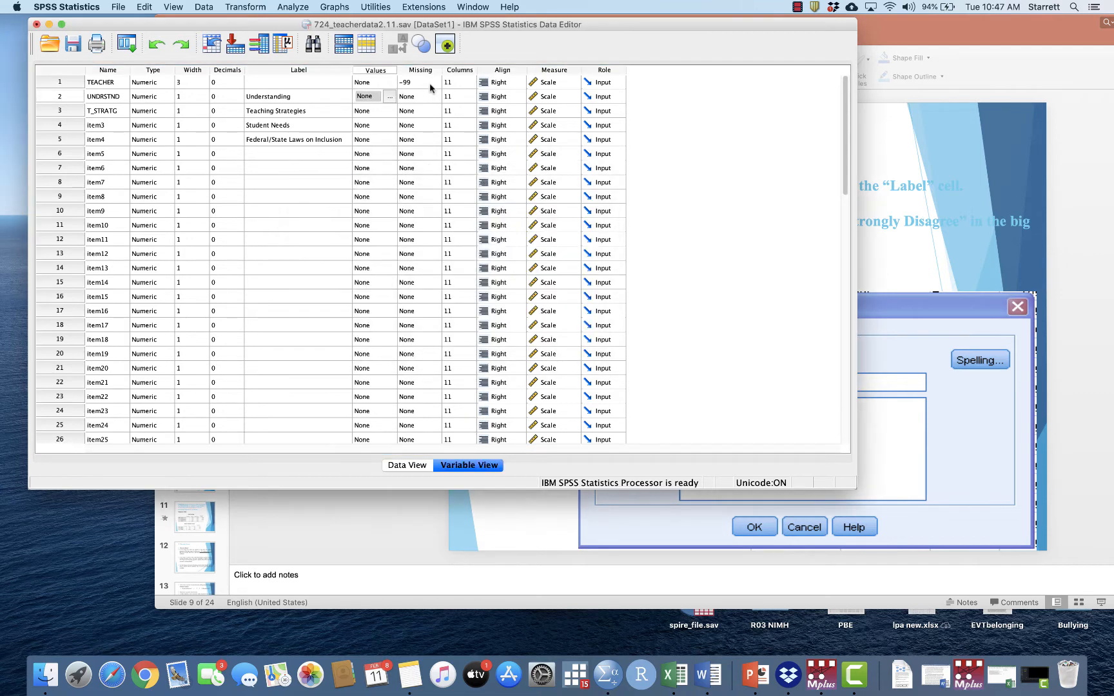
pyautogui.click(390, 97)
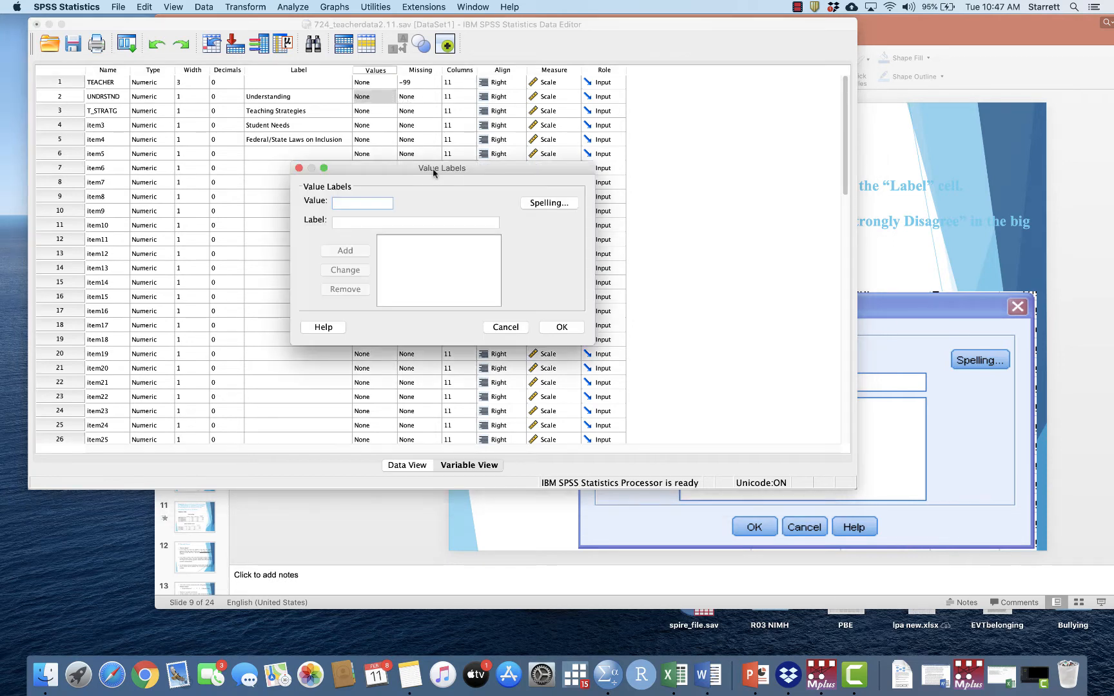
pyautogui.moveTo(478, 167); pyautogui.dragTo(477, 152)
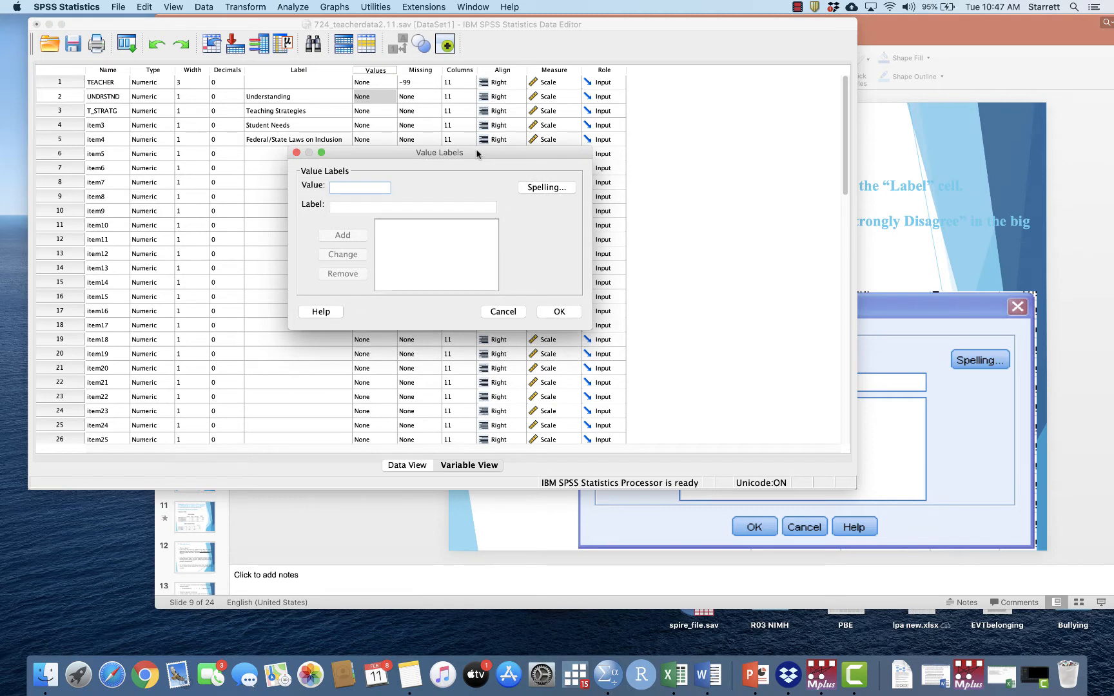
pyautogui.click(975, 256)
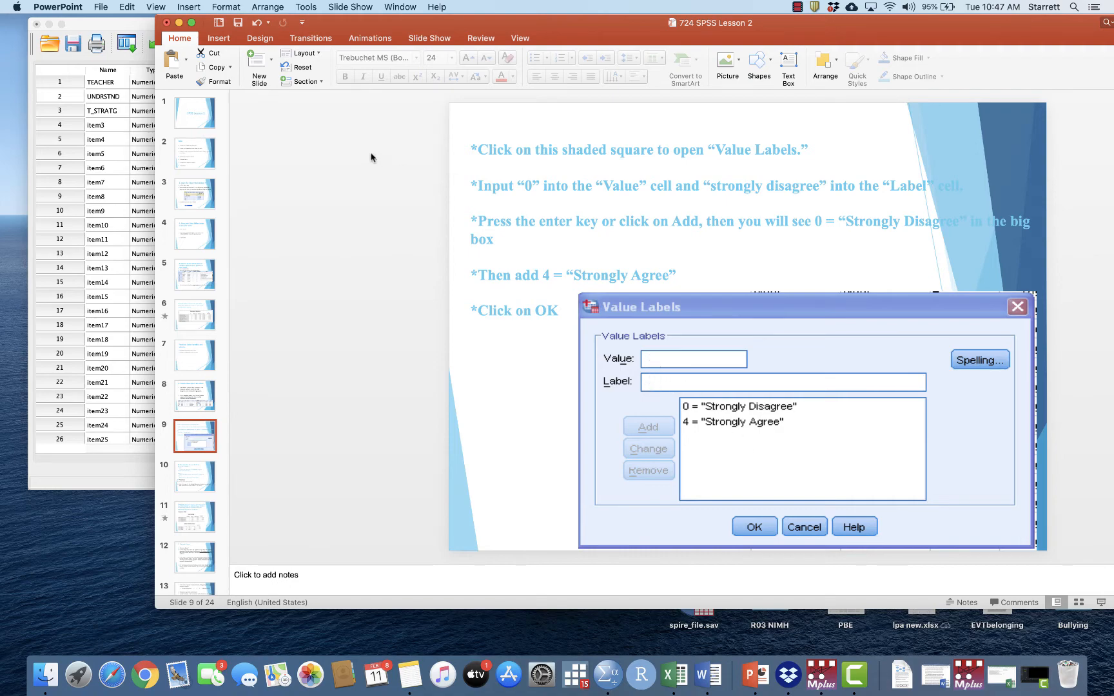
pyautogui.click(141, 29)
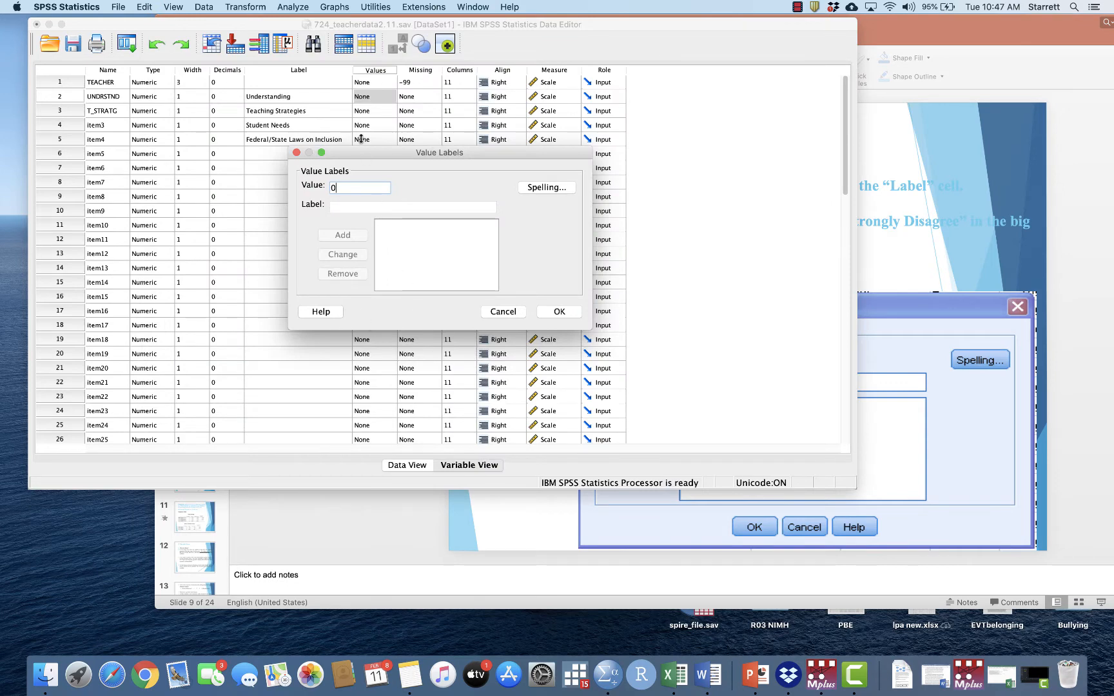
pyautogui.click(353, 207)
pyautogui.write('St')
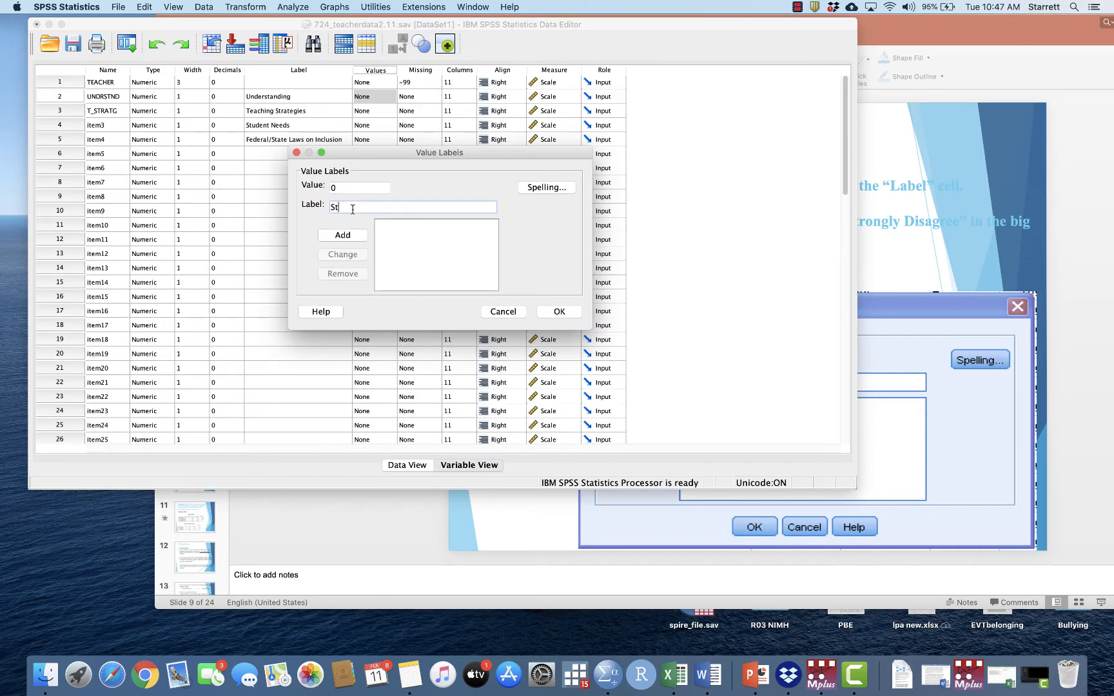
pyautogui.write('rongly Disagree')
pyautogui.click(347, 236)
# - Add the value label 4 = "Strongly Agree" to UNDRSTND and apply its value labels
pyautogui.write('4')
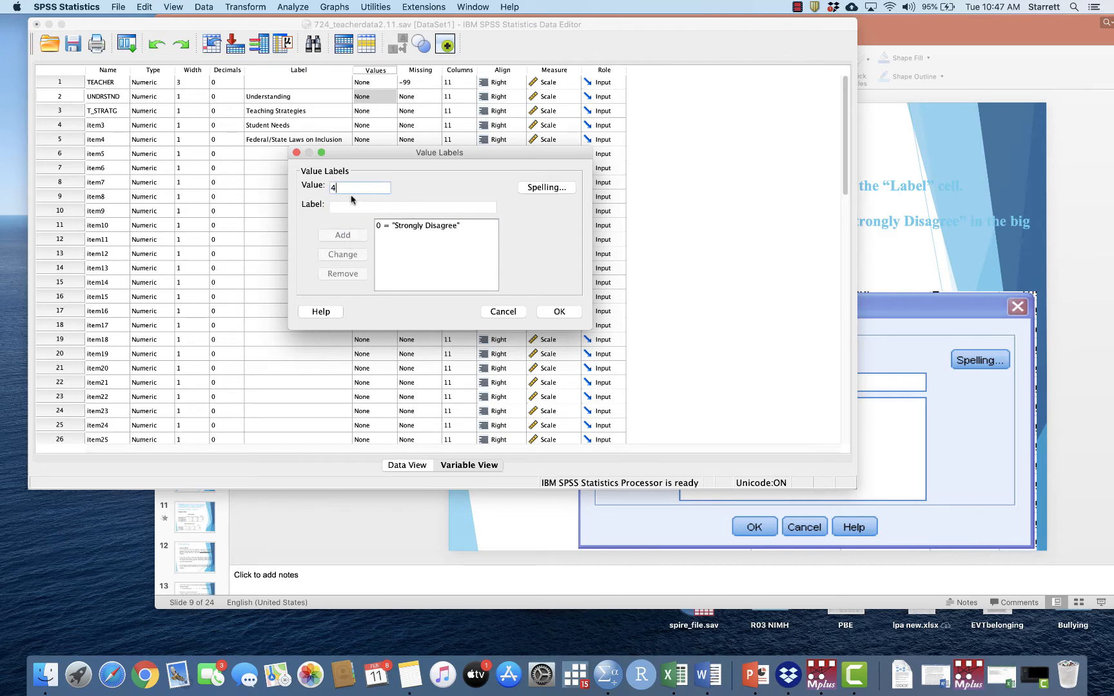
pyautogui.click(347, 207)
pyautogui.write('St')
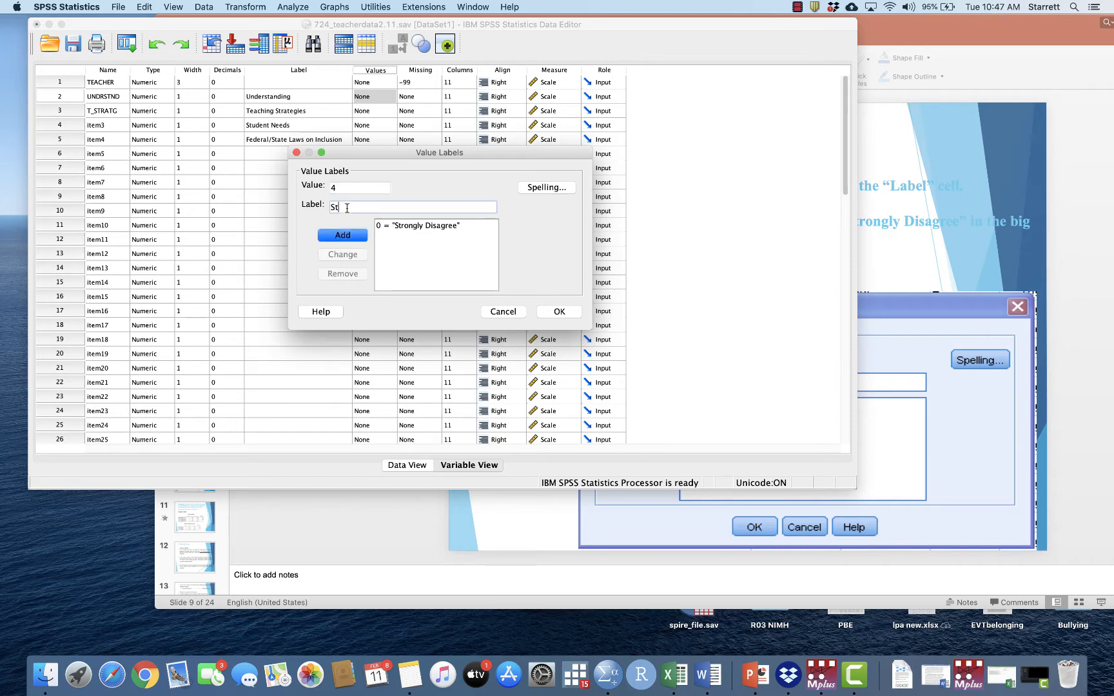
pyautogui.write('rongly Agree')
pyautogui.click(344, 236)
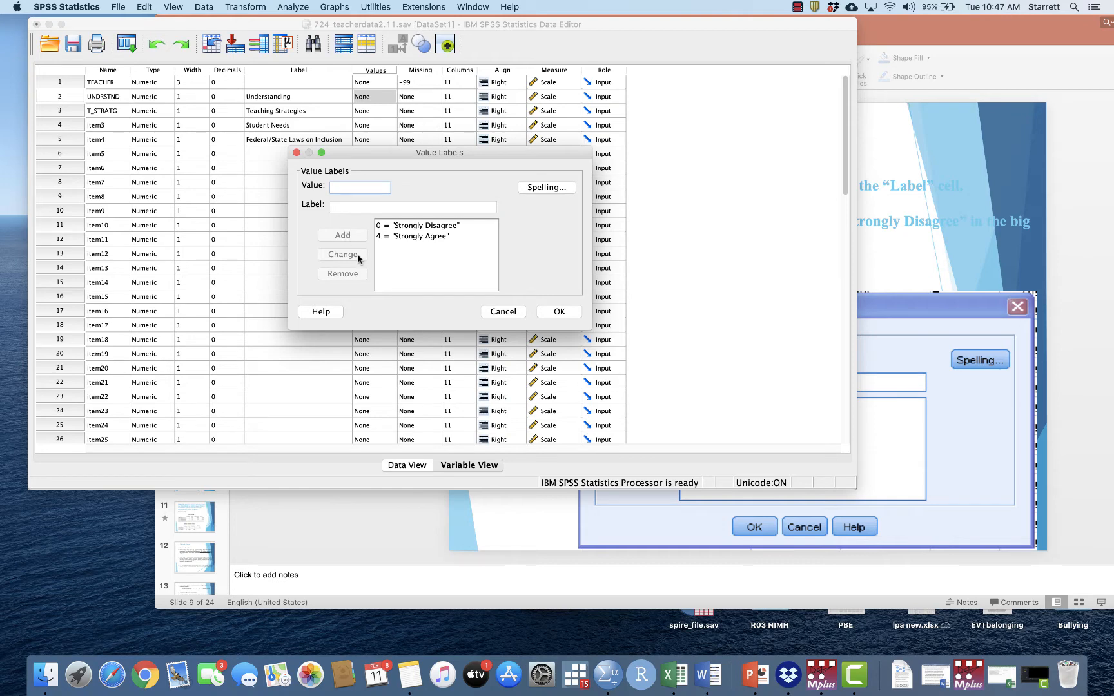
pyautogui.click(558, 312)
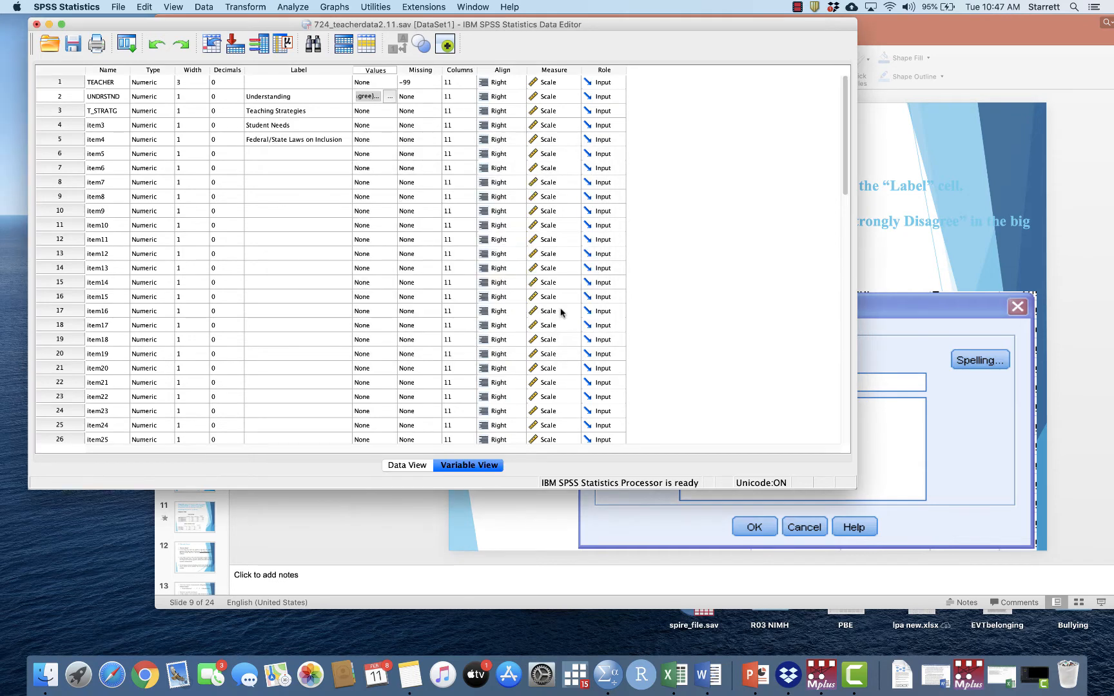
# - Widen the Values column in Variable View to show more of the value label text
pyautogui.click(394, 70)
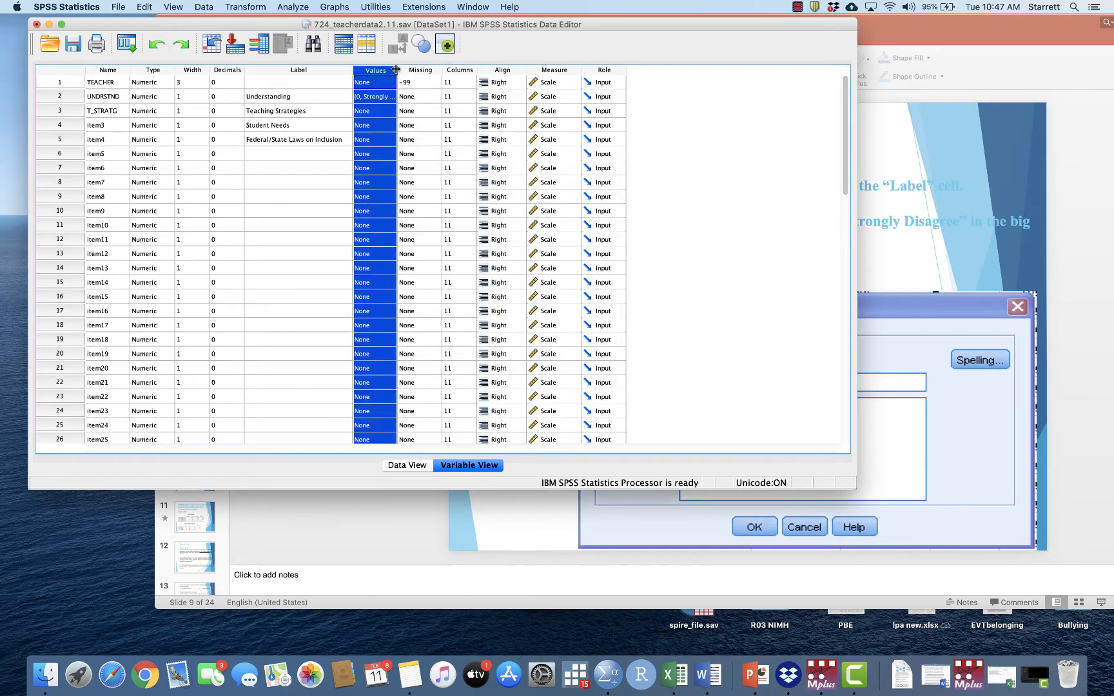
pyautogui.moveTo(396, 70); pyautogui.dragTo(503, 69)
pyautogui.click(419, 153)
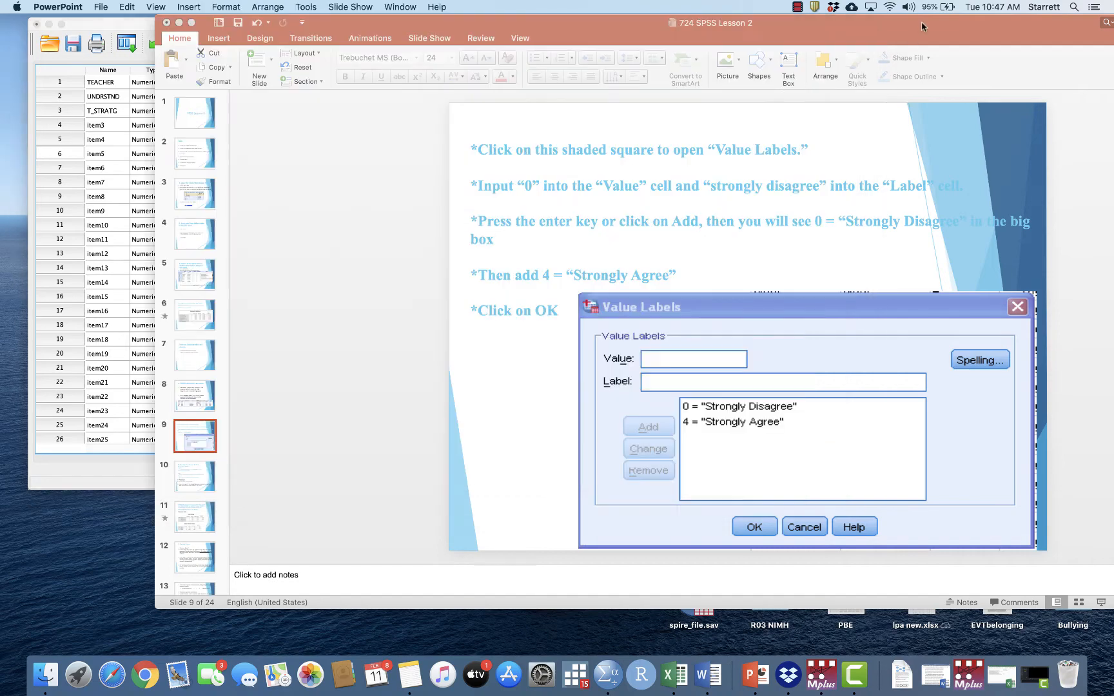
# - Read slide 10 in PowerPoint on copying the values to the next 30 items, and return to SPSS
pyautogui.click(910, 38)
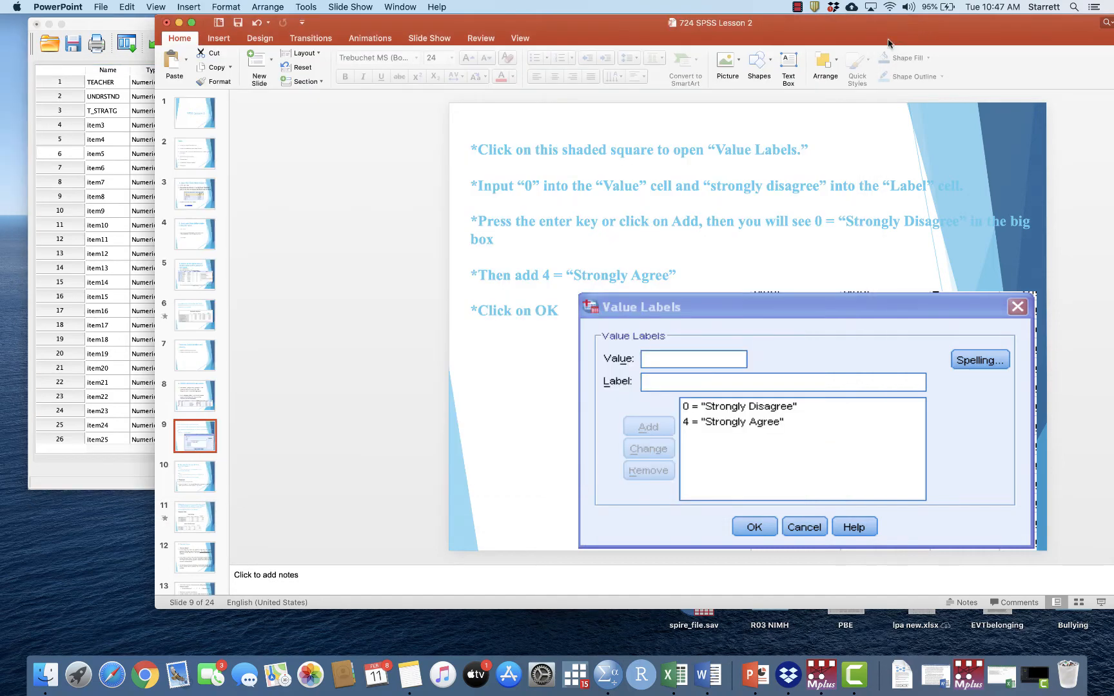
pyautogui.click(199, 480)
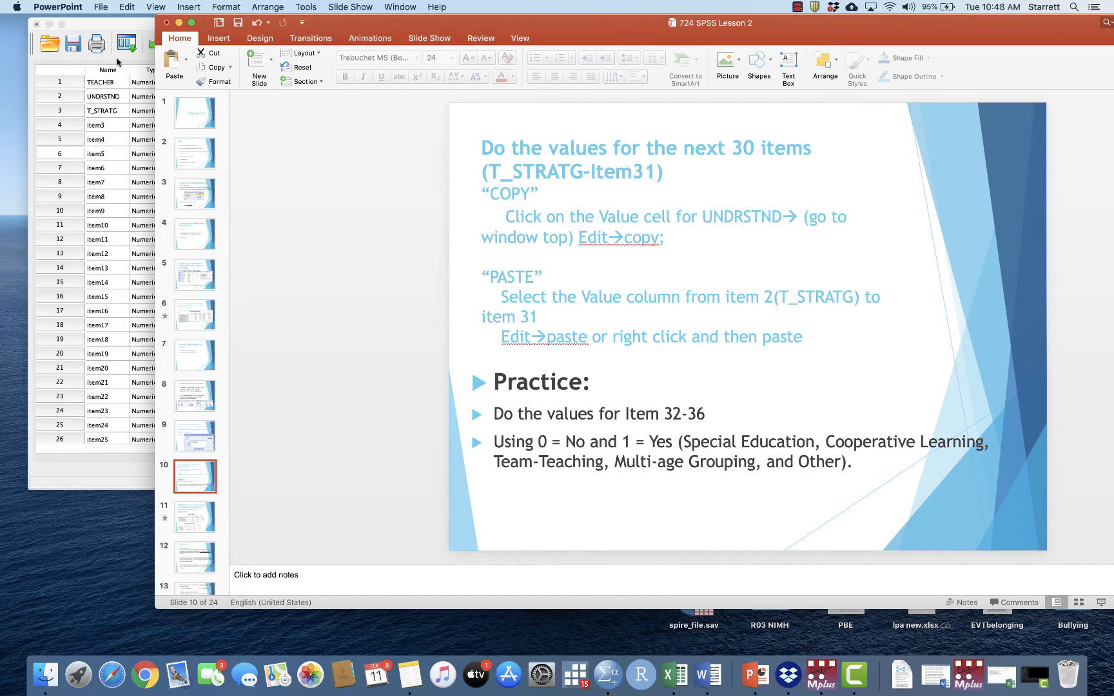
pyautogui.click(147, 33)
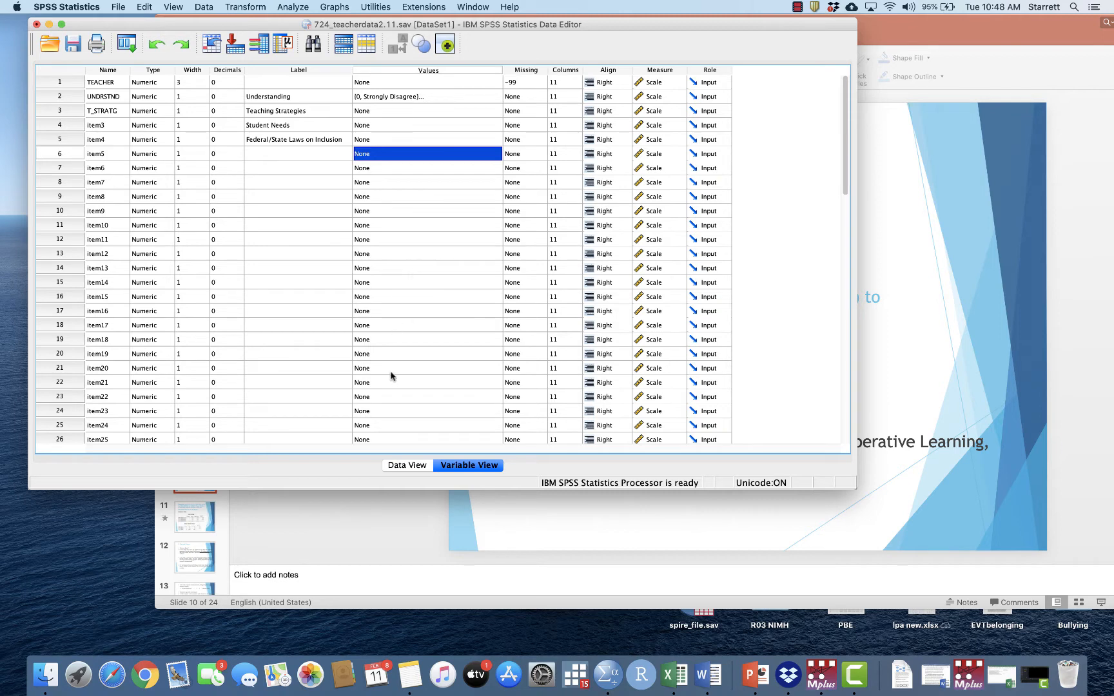
# - Copy the value labels from UNDRSTND's Values cell in Variable View
pyautogui.click(434, 98)
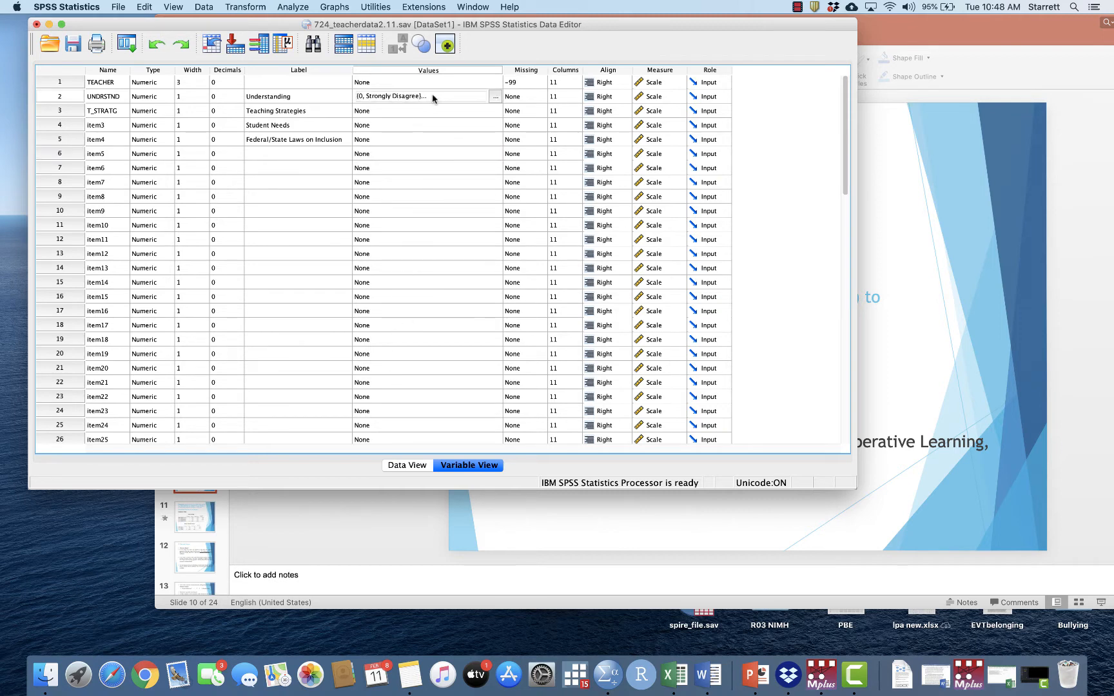
pyautogui.click(495, 97)
pyautogui.click(297, 168)
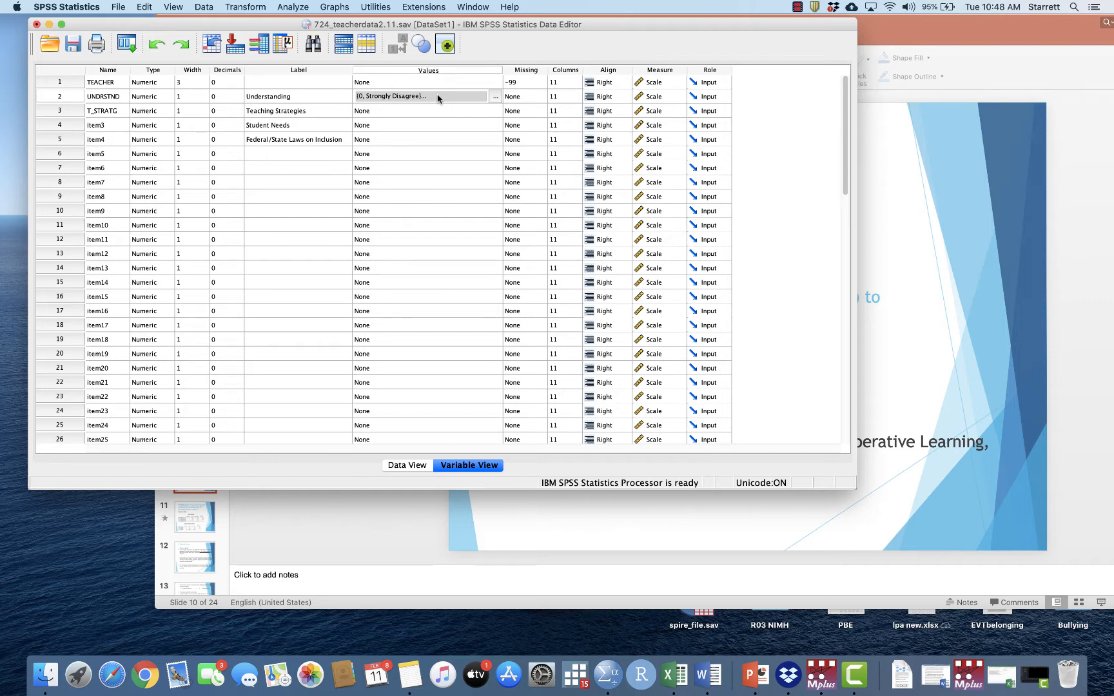
pyautogui.click(145, 7)
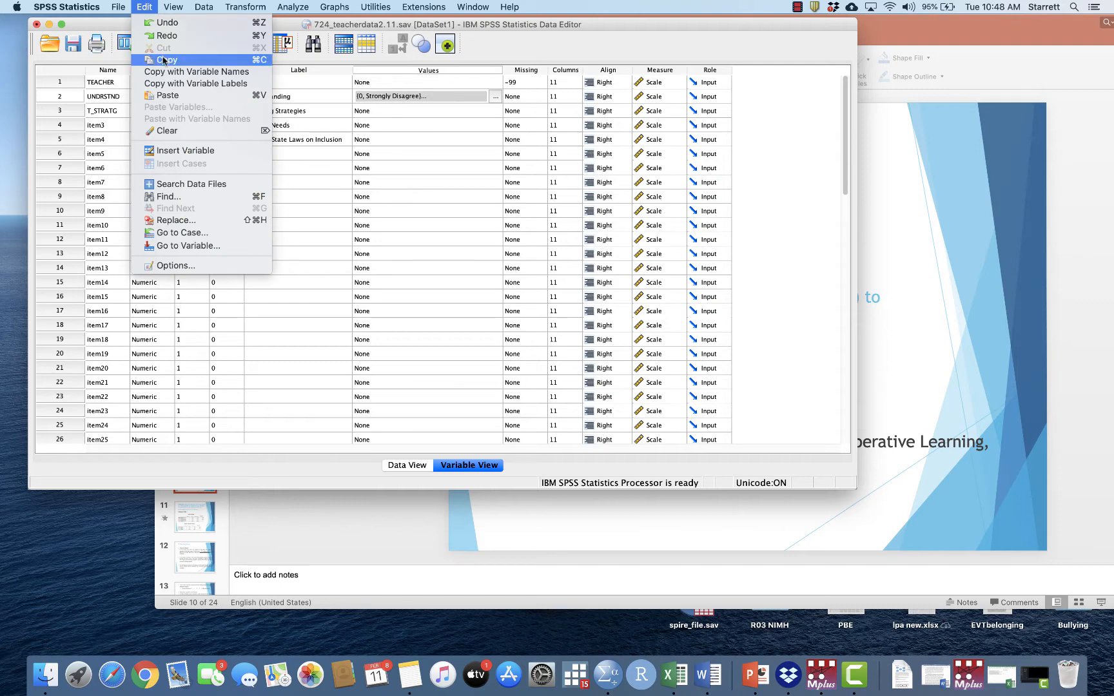
pyautogui.click(431, 100)
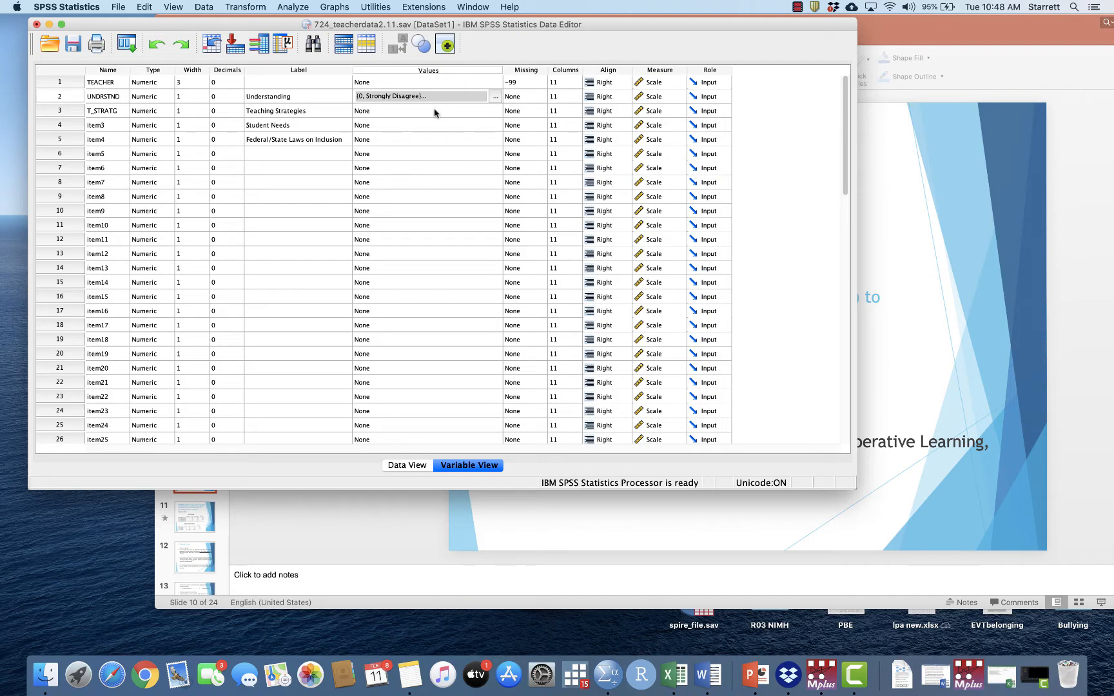
# - Paste the copied value labels into the Values cells of T_STRATG through item31
pyautogui.moveTo(435, 113); pyautogui.dragTo(431, 240)
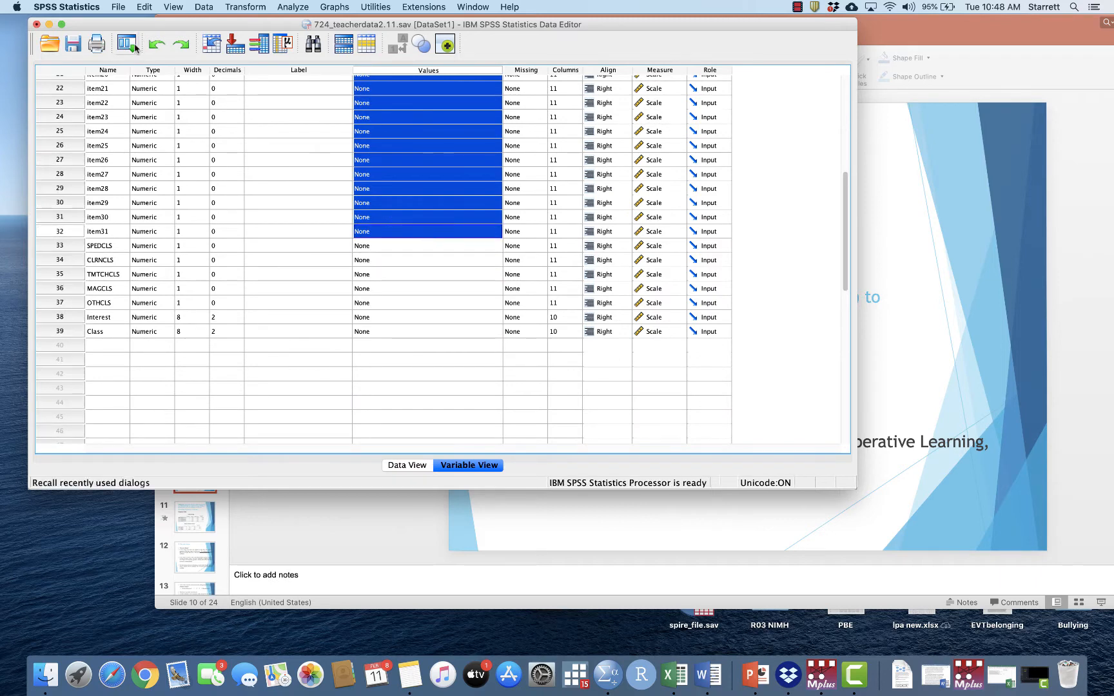
pyautogui.click(146, 7)
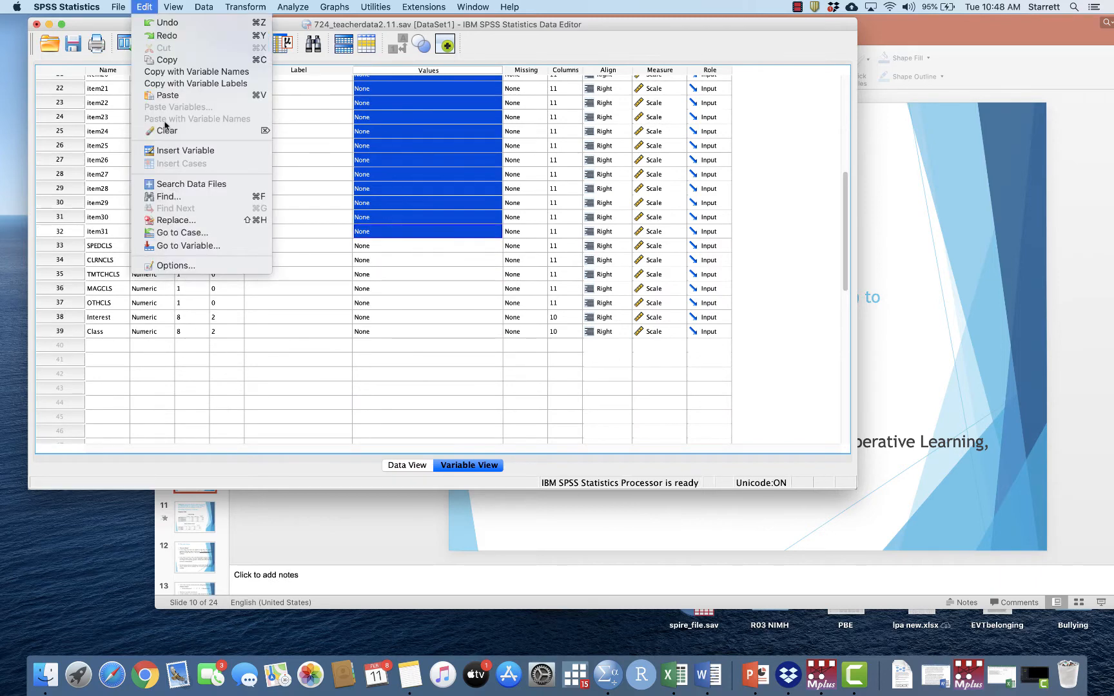
pyautogui.click(171, 96)
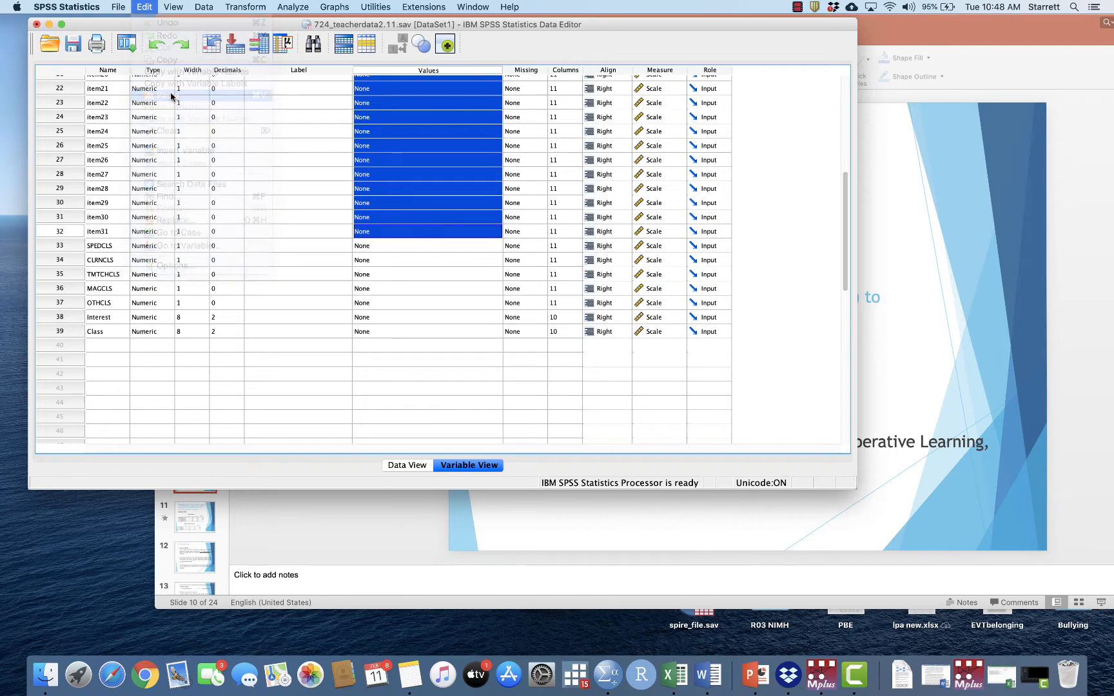
pyautogui.scroll(10, 442, 270)
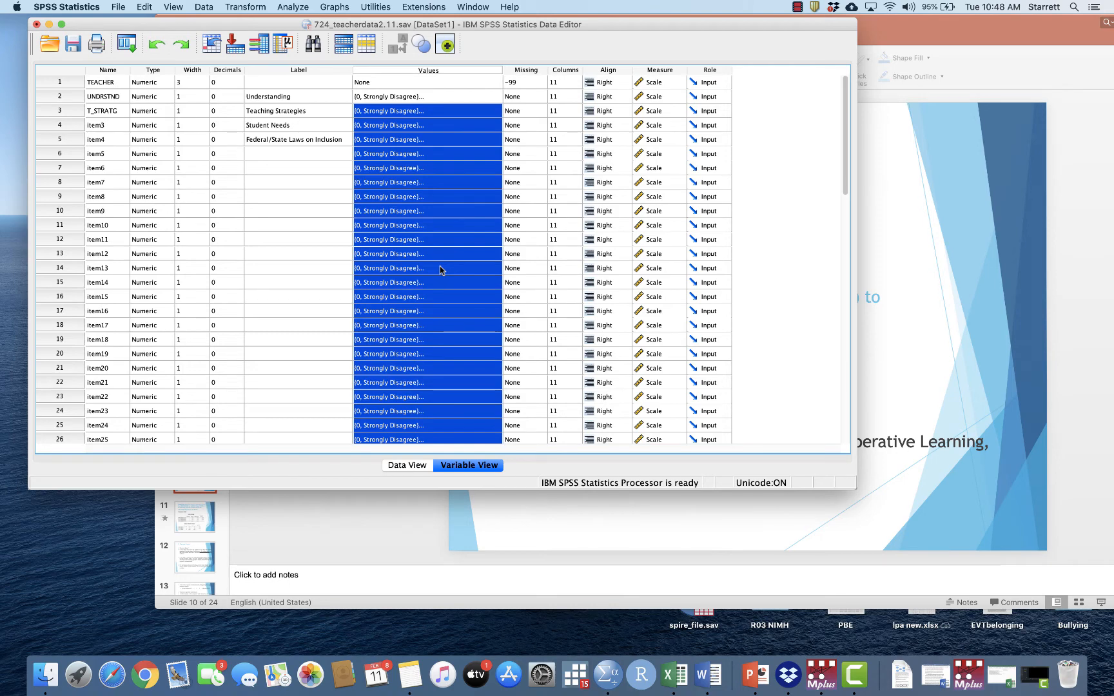
# - Read the practice task for items 32-36 on slide 10 in PowerPoint, and locate SPEDCLS in SPSS's Variable View
pyautogui.click(967, 28)
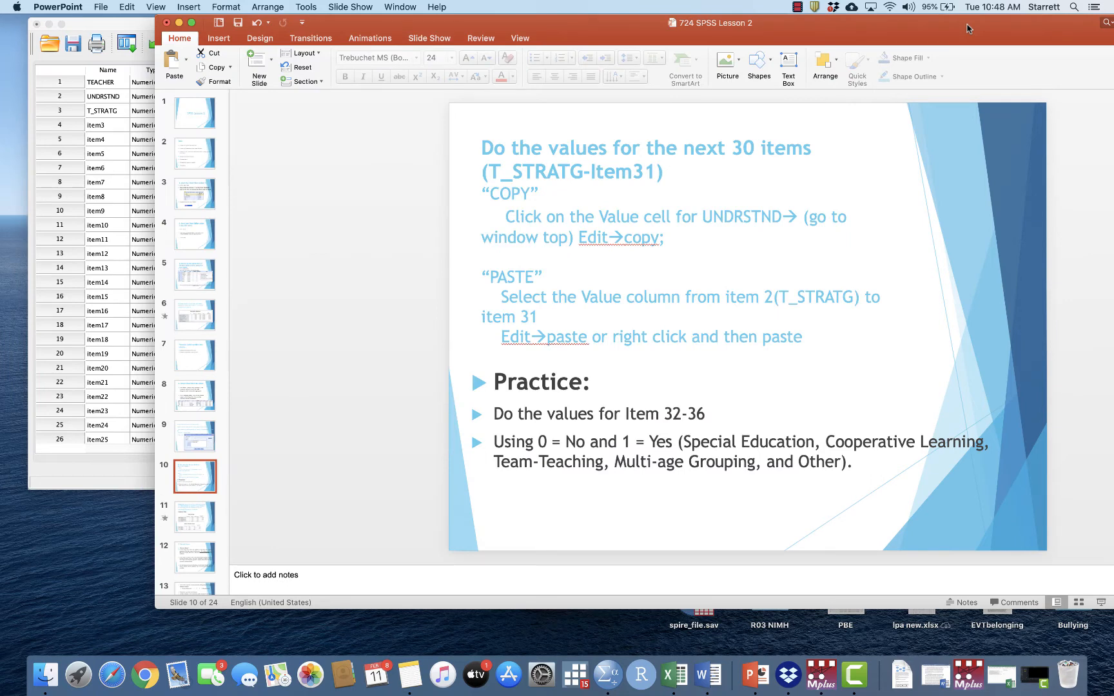
pyautogui.scroll(-1, 837, 400)
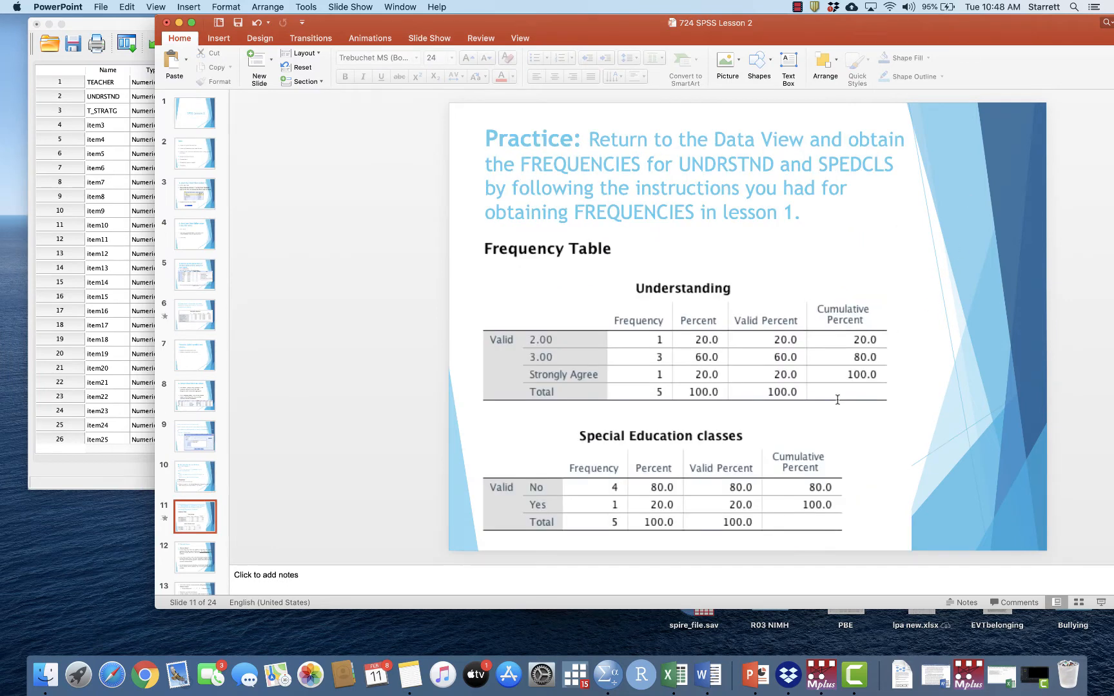
pyautogui.scroll(1, 837, 400)
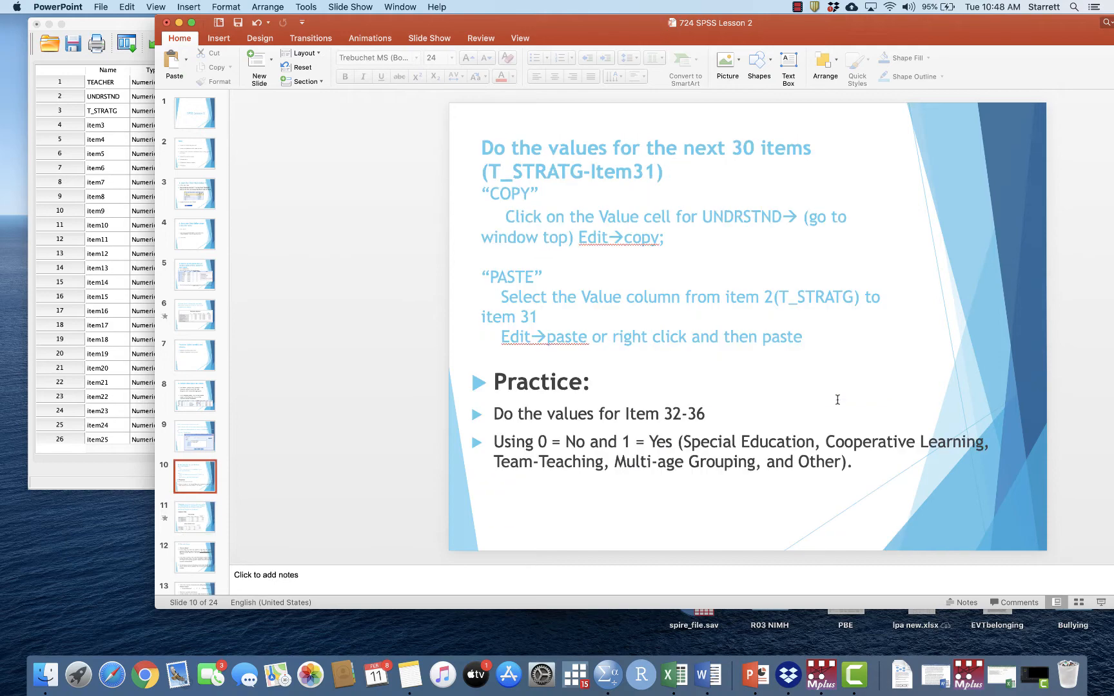
pyautogui.click(118, 466)
pyautogui.scroll(-5, 332, 367)
pyautogui.scroll(-3, 332, 367)
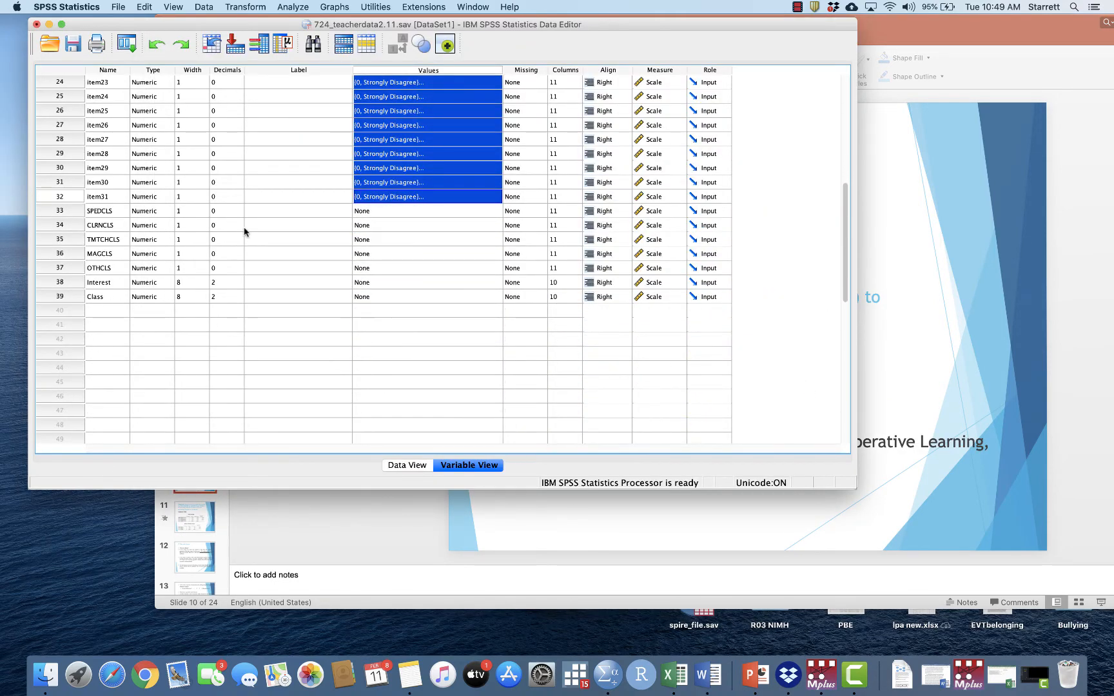
pyautogui.click(72, 211)
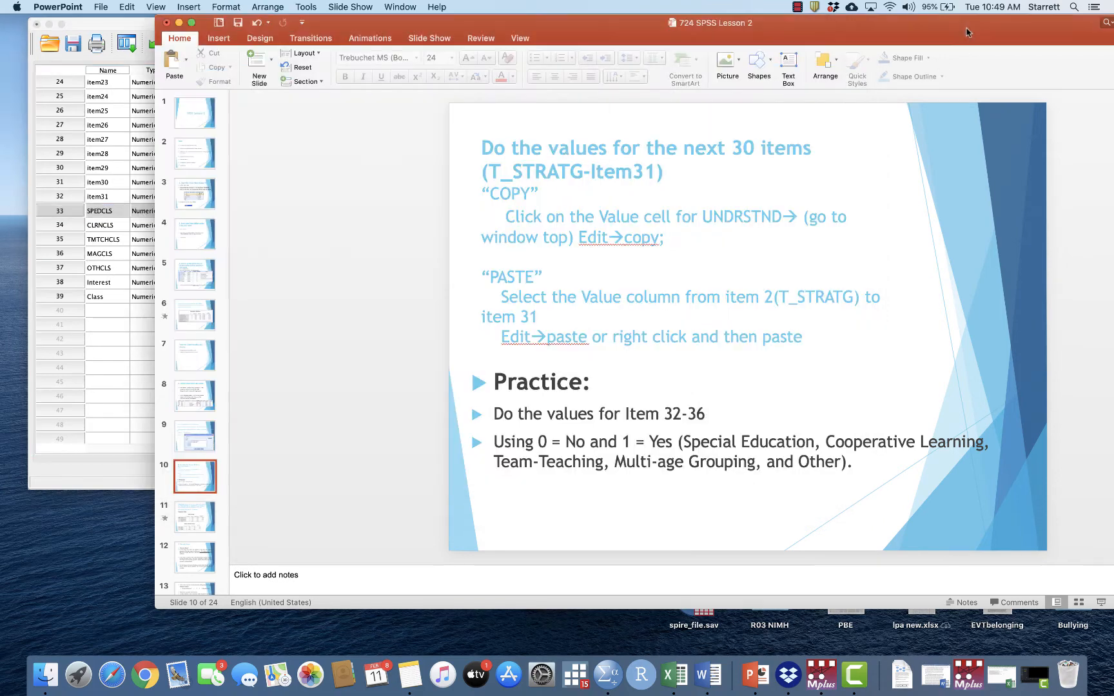
# - Switch to PowerPoint and read the practice tasks on slides 10 and 11
pyautogui.click(970, 29)
pyautogui.click(132, 474)
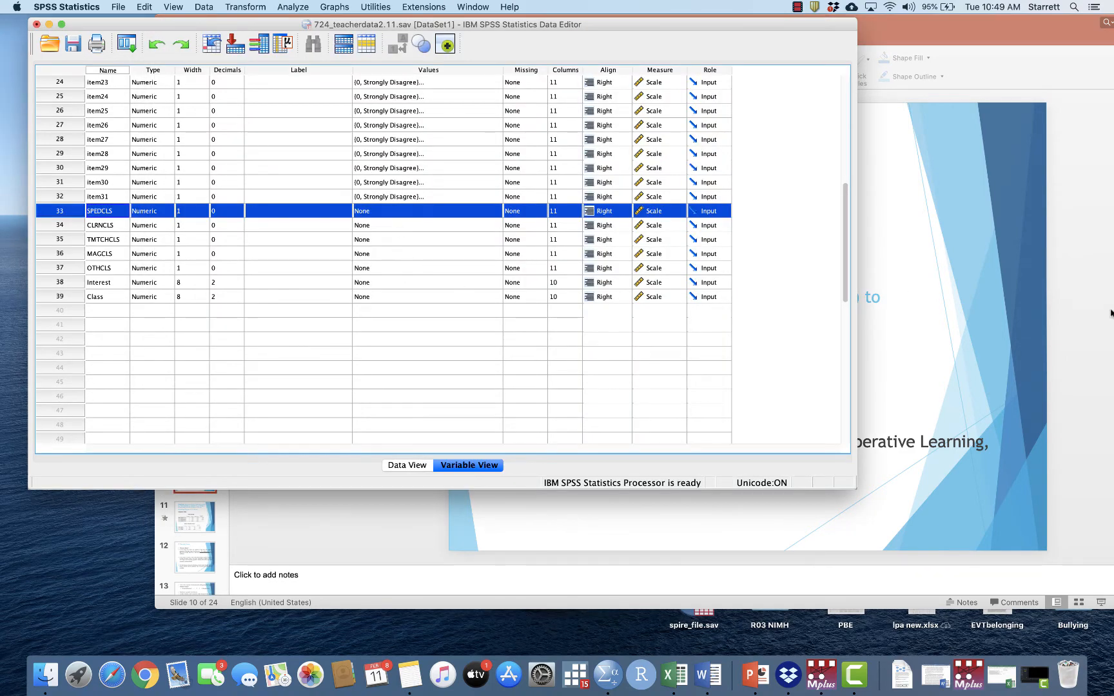
pyautogui.click(987, 348)
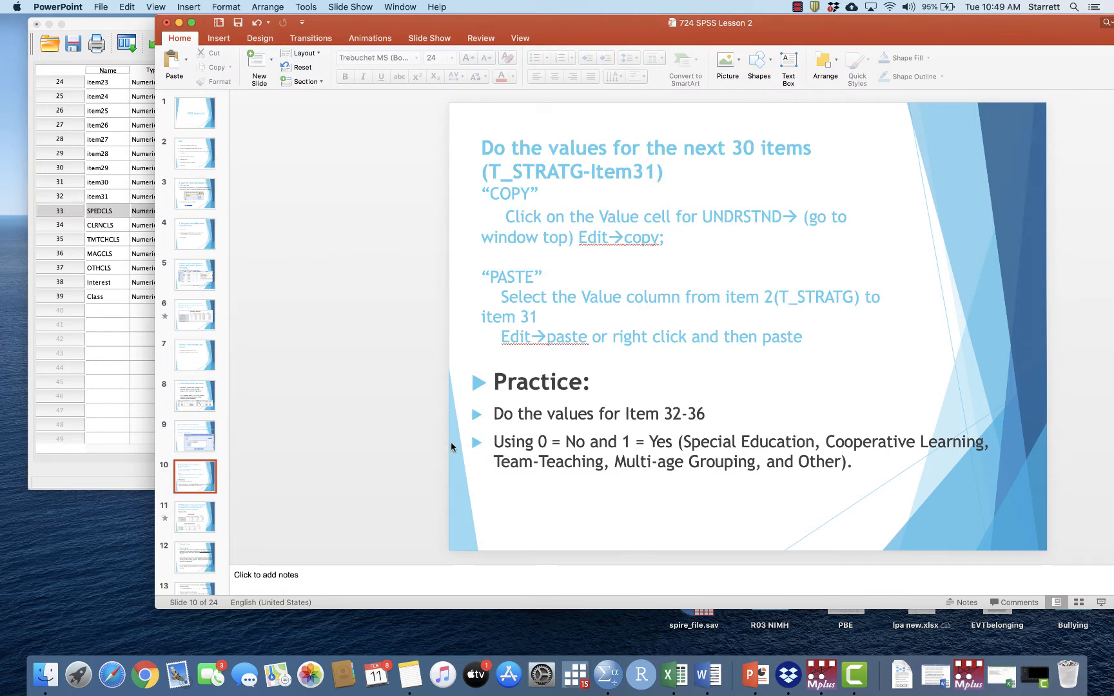
pyautogui.click(199, 526)
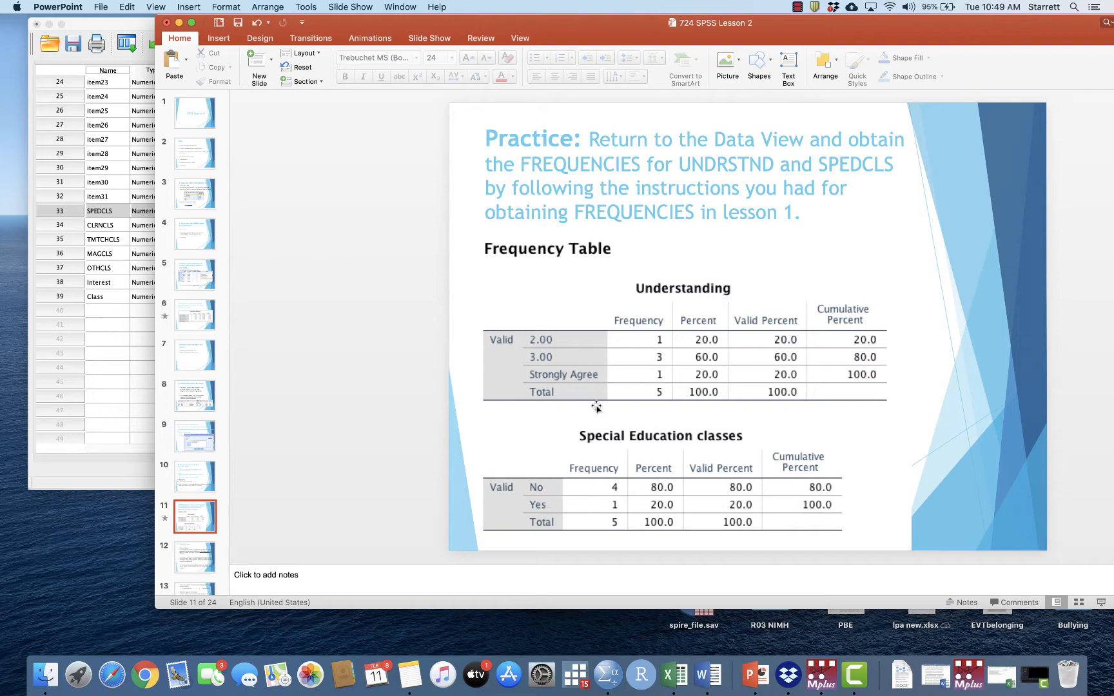
# - Switch to SPSS and add the value label 0 = "No" to the SPEDCLS variable
pyautogui.click(126, 472)
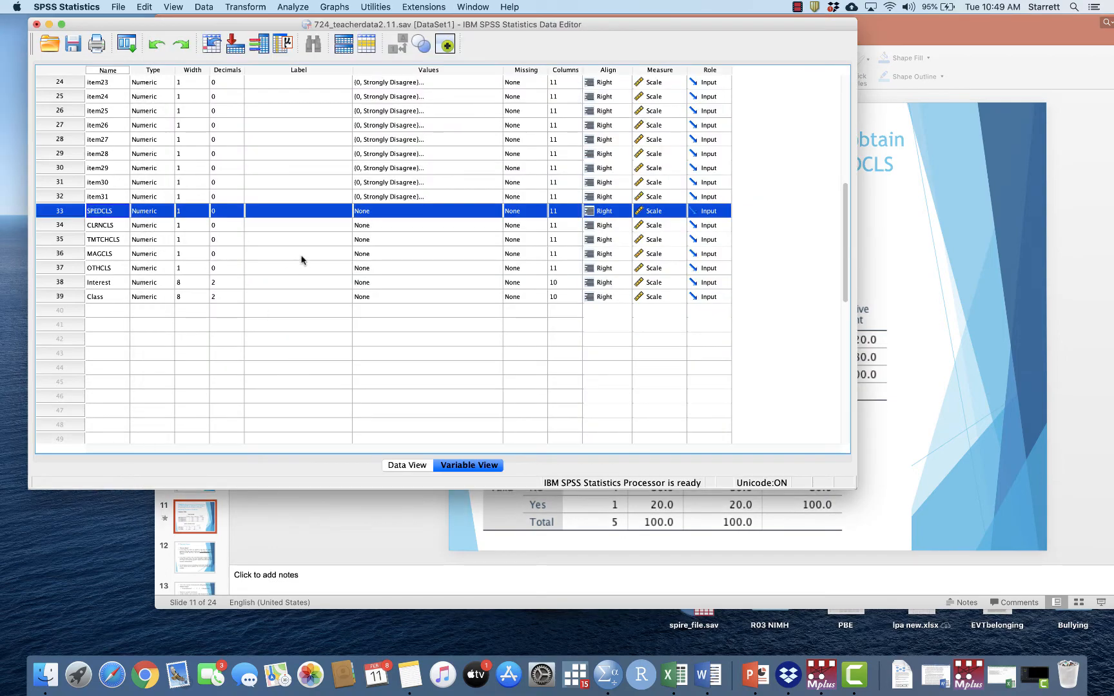
pyautogui.click(497, 211)
pyautogui.click(499, 210)
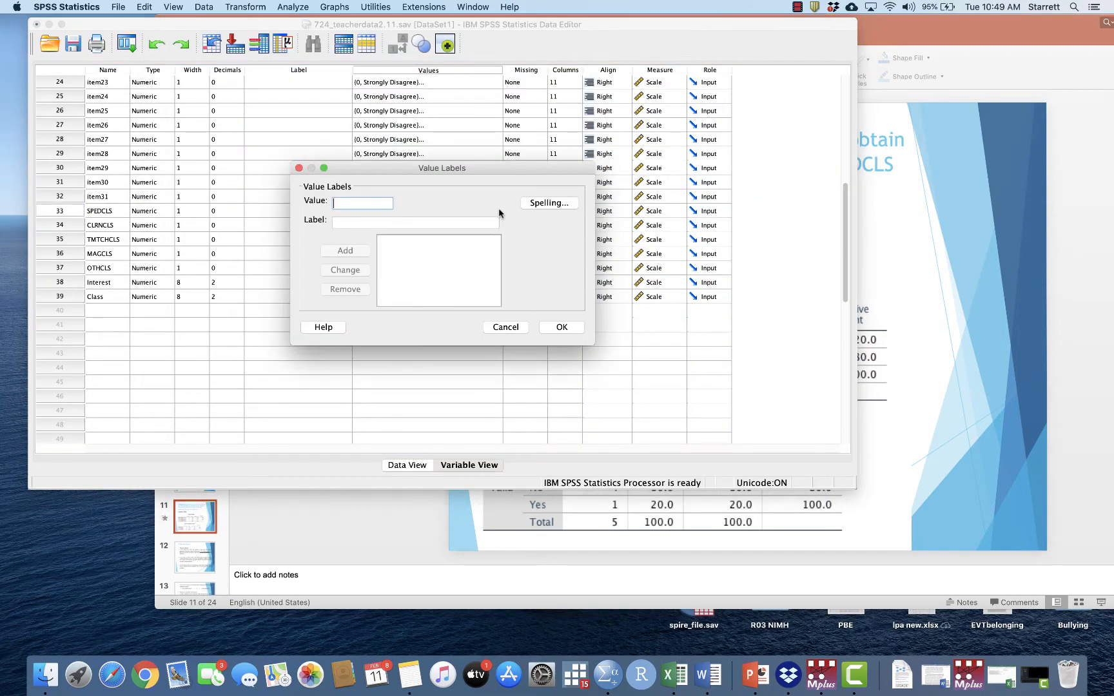
pyautogui.write('0')
pyautogui.click(362, 224)
pyautogui.write('No')
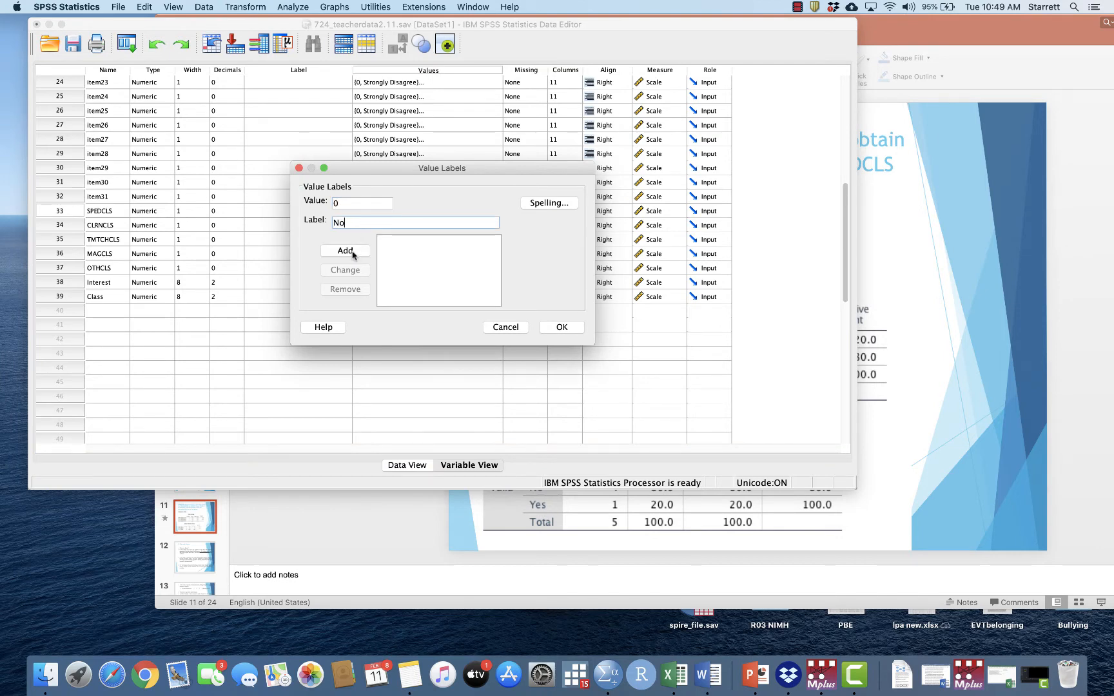
pyautogui.click(346, 251)
# - Add the value label 1 = "Yes" to SPEDCLS and apply its value labels
pyautogui.click(353, 223)
pyautogui.write('Yes')
pyautogui.click(348, 250)
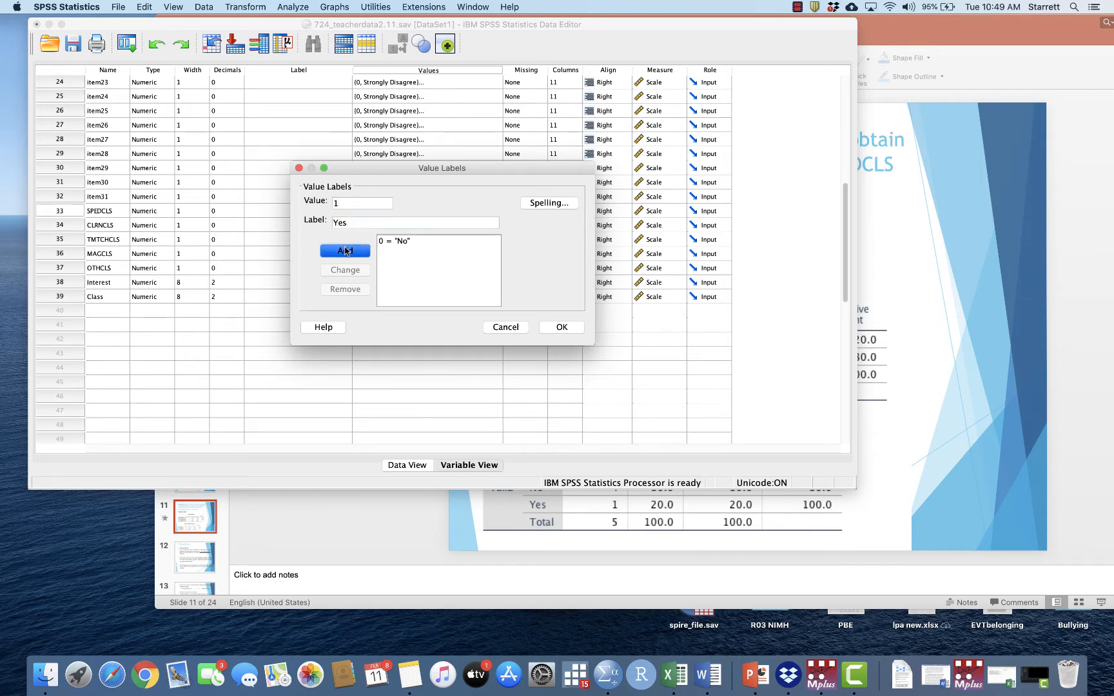
pyautogui.click(562, 330)
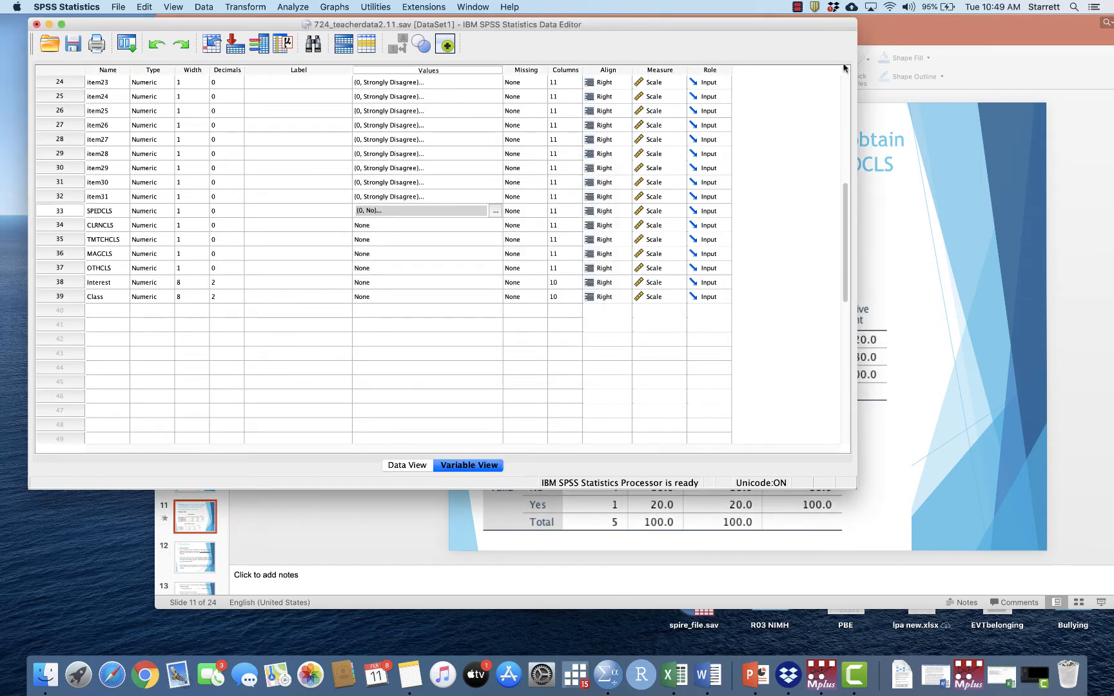
# - Recheck slide 11 in PowerPoint, and back in SPSS set up a Frequencies analysis with Understanding as a variable
pyautogui.click(982, 28)
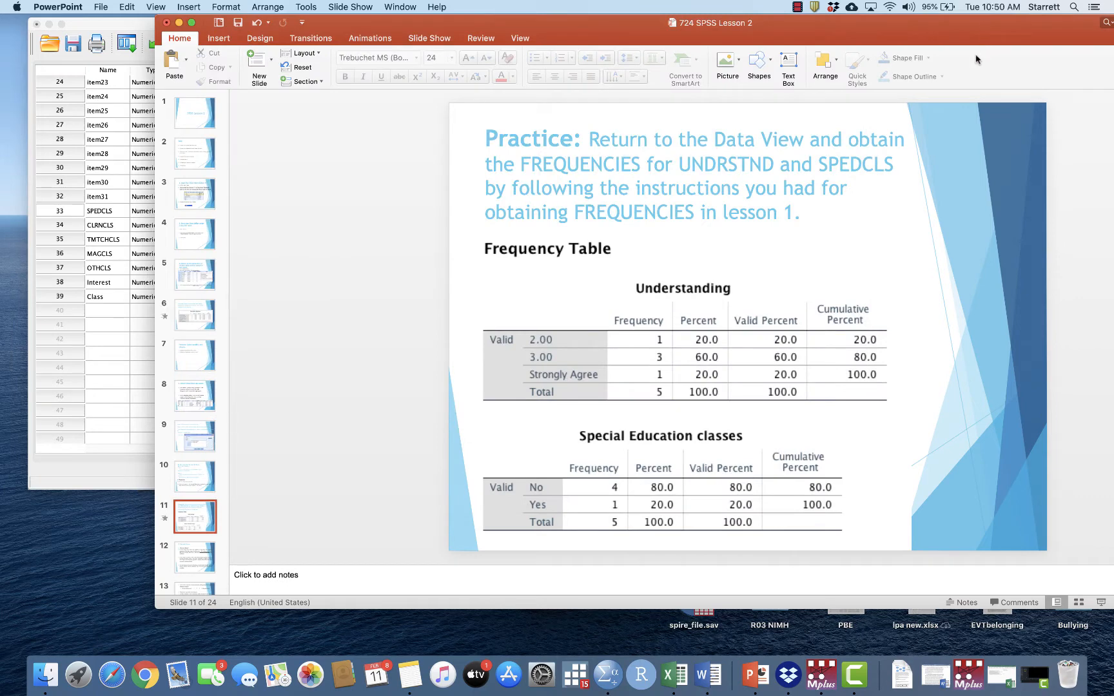
pyautogui.click(130, 25)
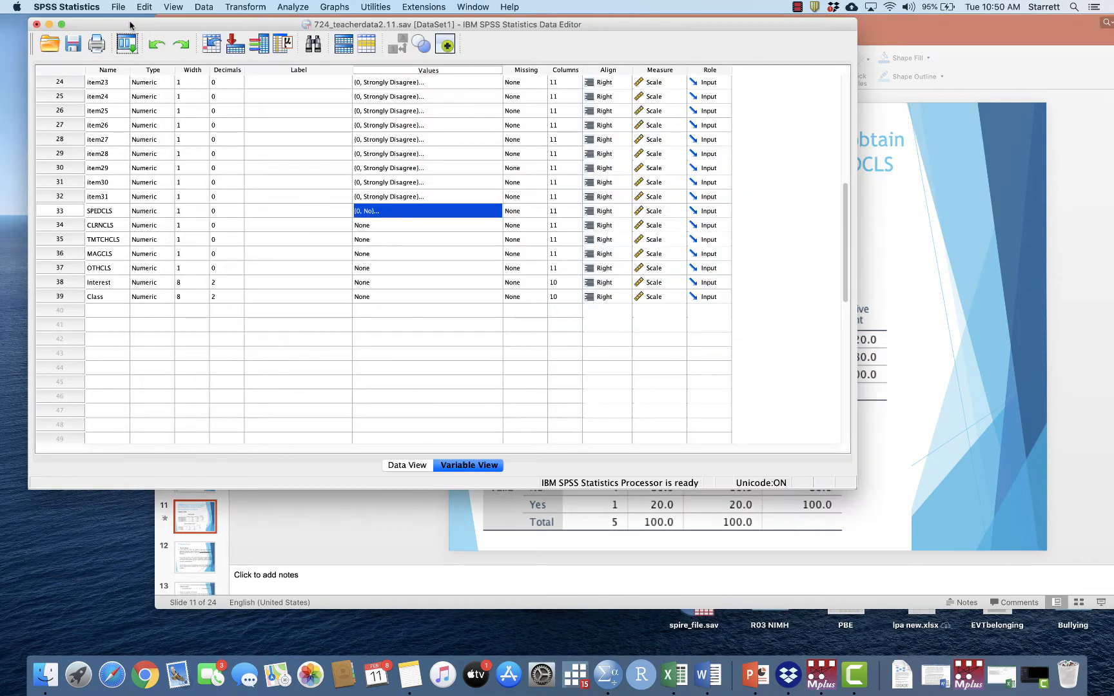
pyautogui.click(297, 7)
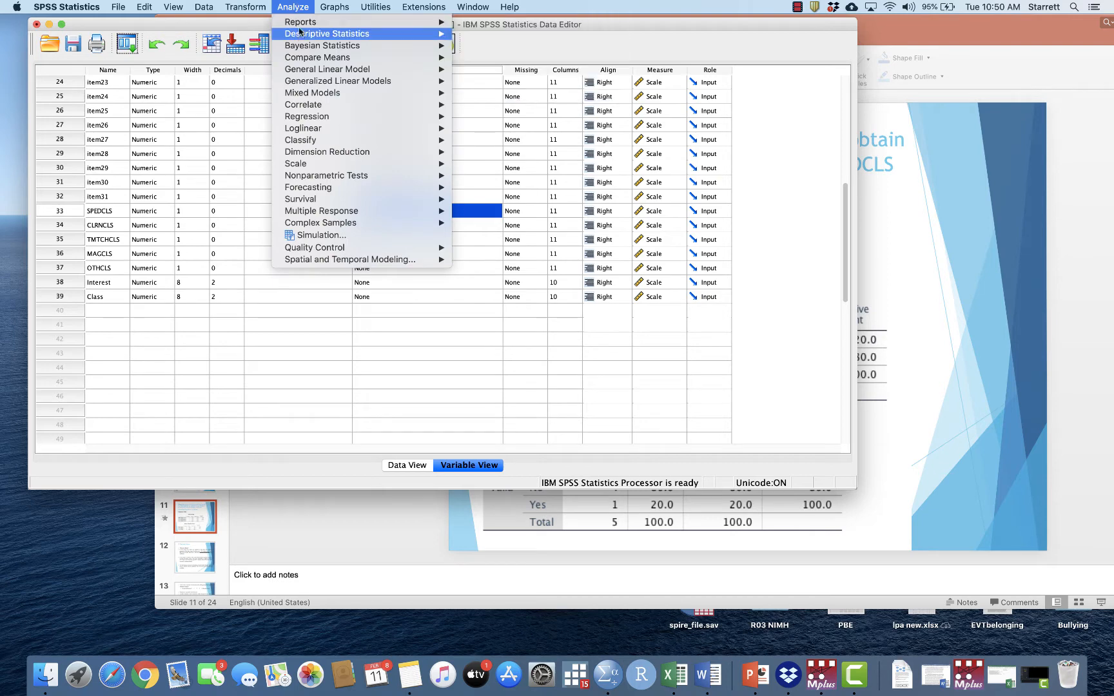
pyautogui.moveTo(301, 36)
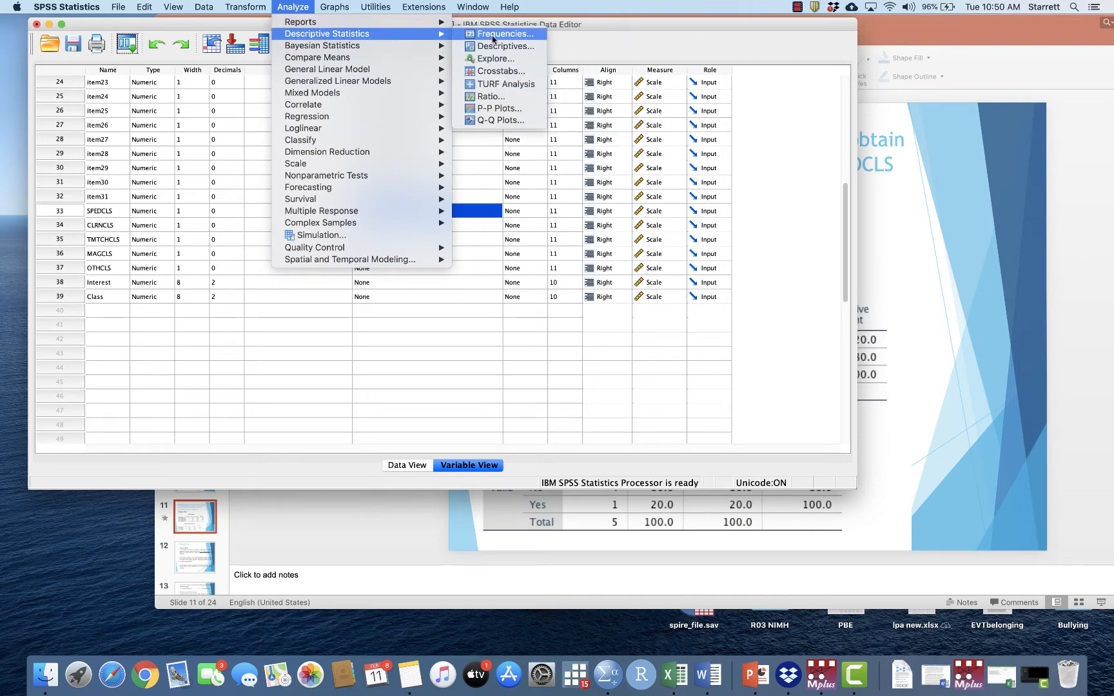
pyautogui.click(493, 35)
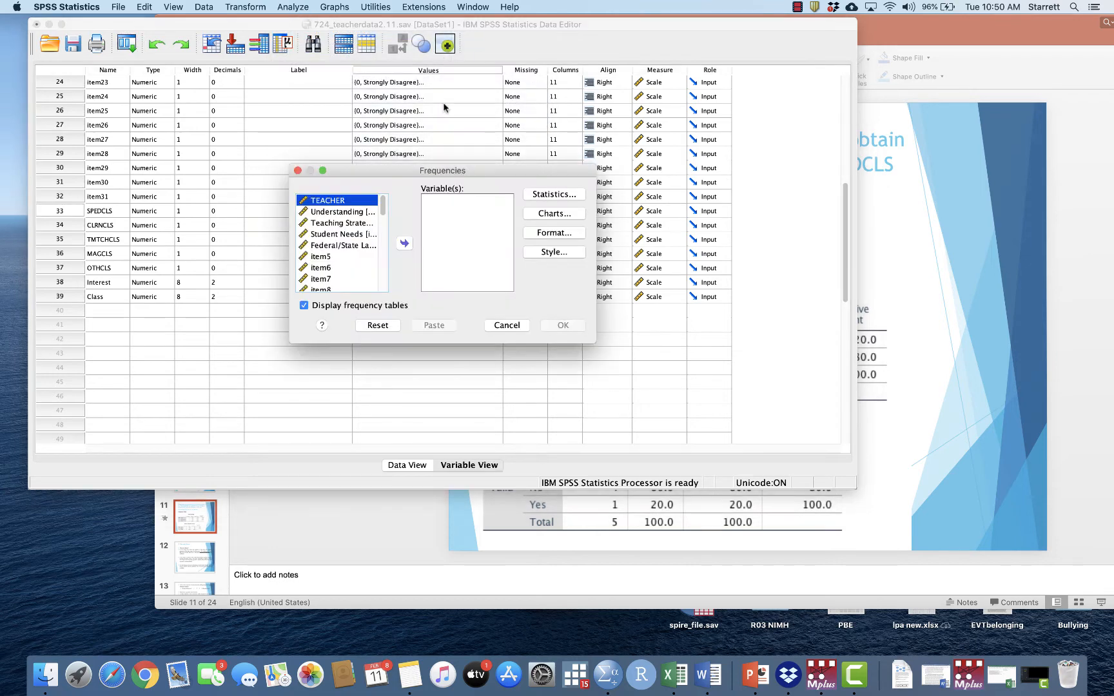
pyautogui.click(360, 214)
pyautogui.click(404, 244)
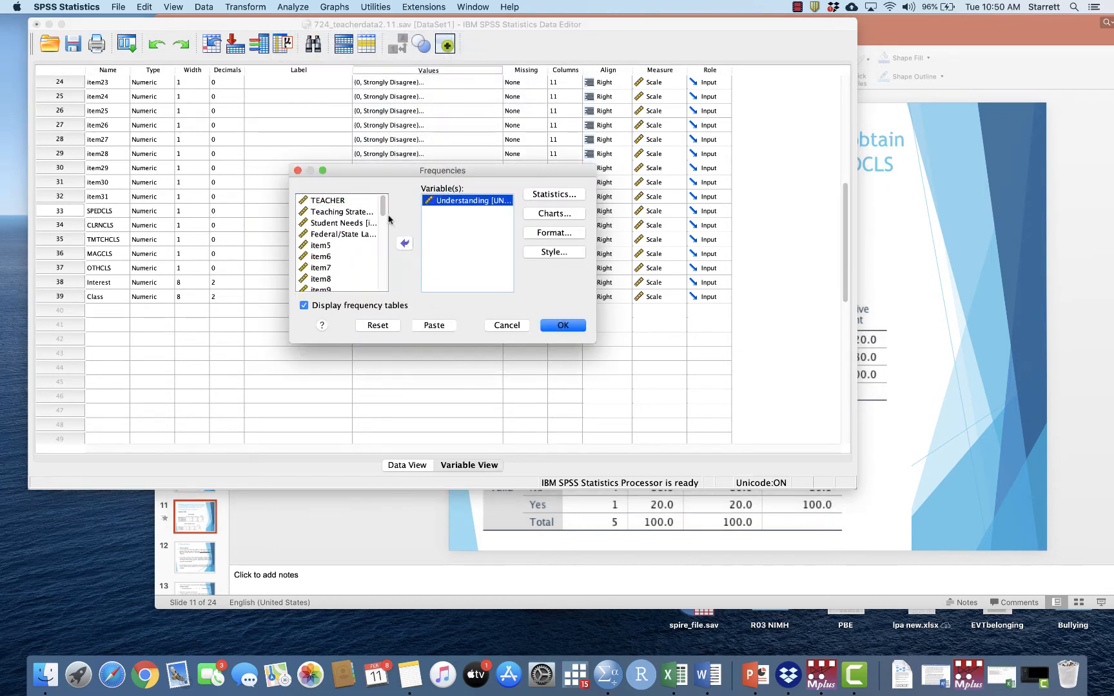
# - Add SPEDCLS to the Frequencies variables and run the analysis without any additional statistics
pyautogui.moveTo(384, 213); pyautogui.dragTo(379, 275)
pyautogui.scroll(-2, 380, 274)
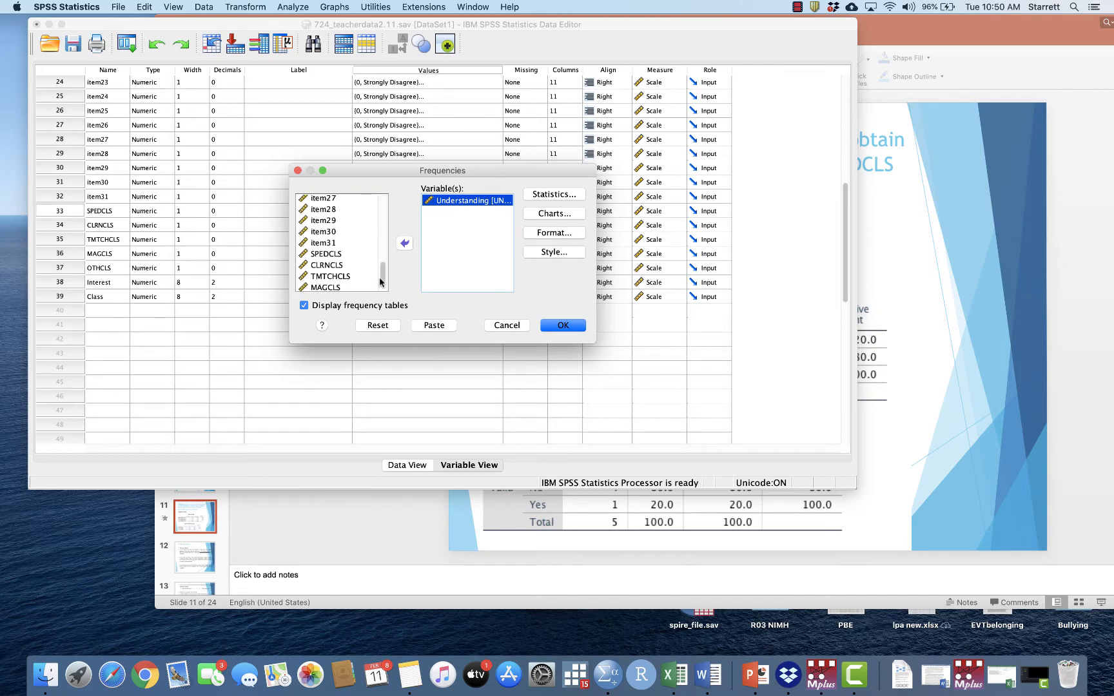
pyautogui.click(336, 251)
pyautogui.click(404, 244)
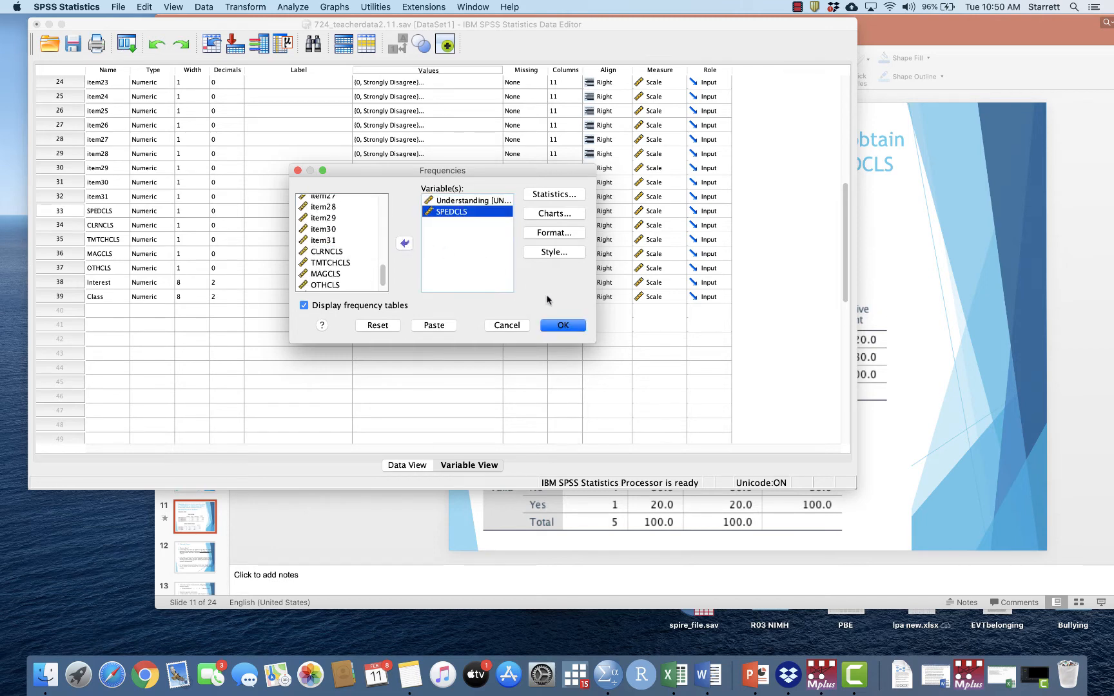
pyautogui.click(566, 194)
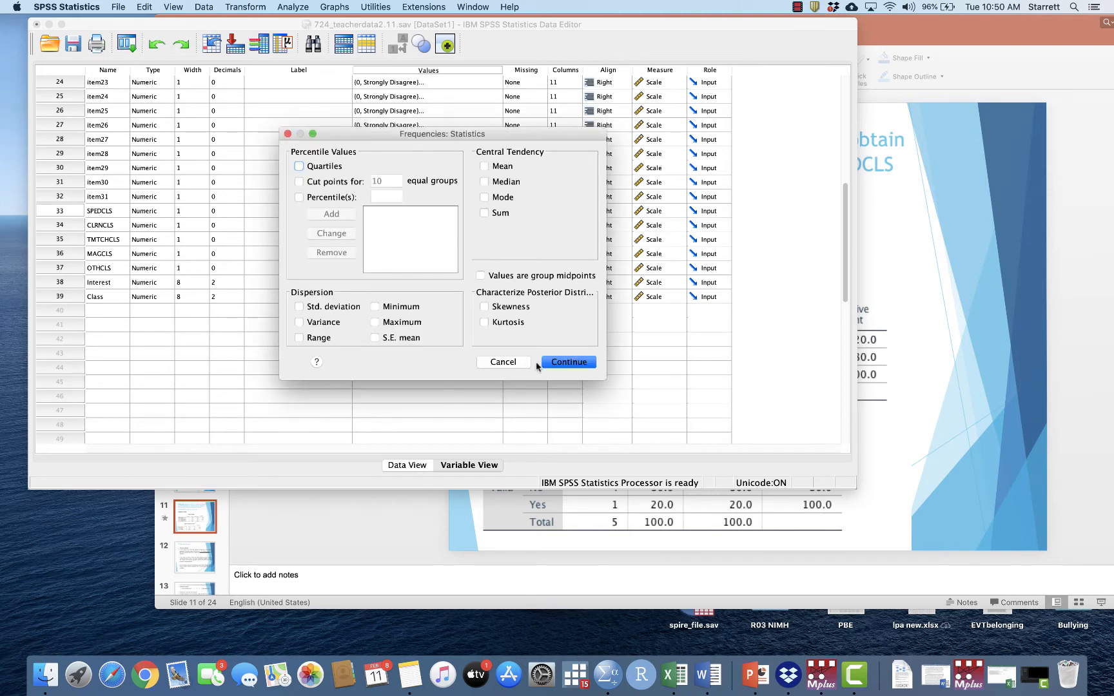
pyautogui.click(509, 362)
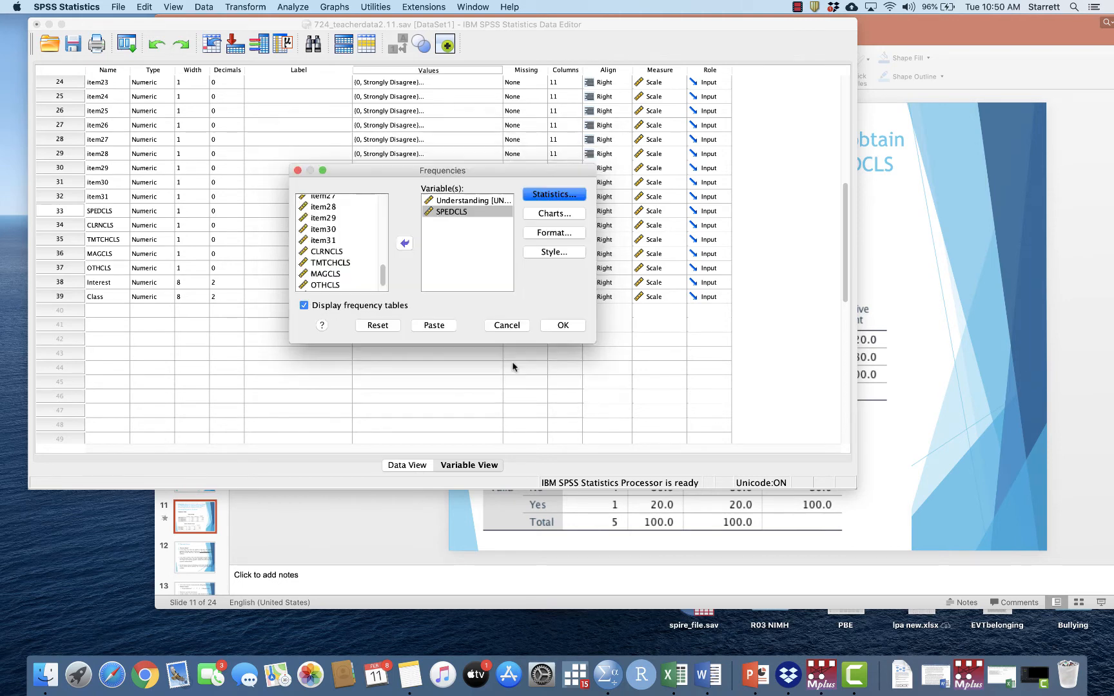
pyautogui.click(573, 327)
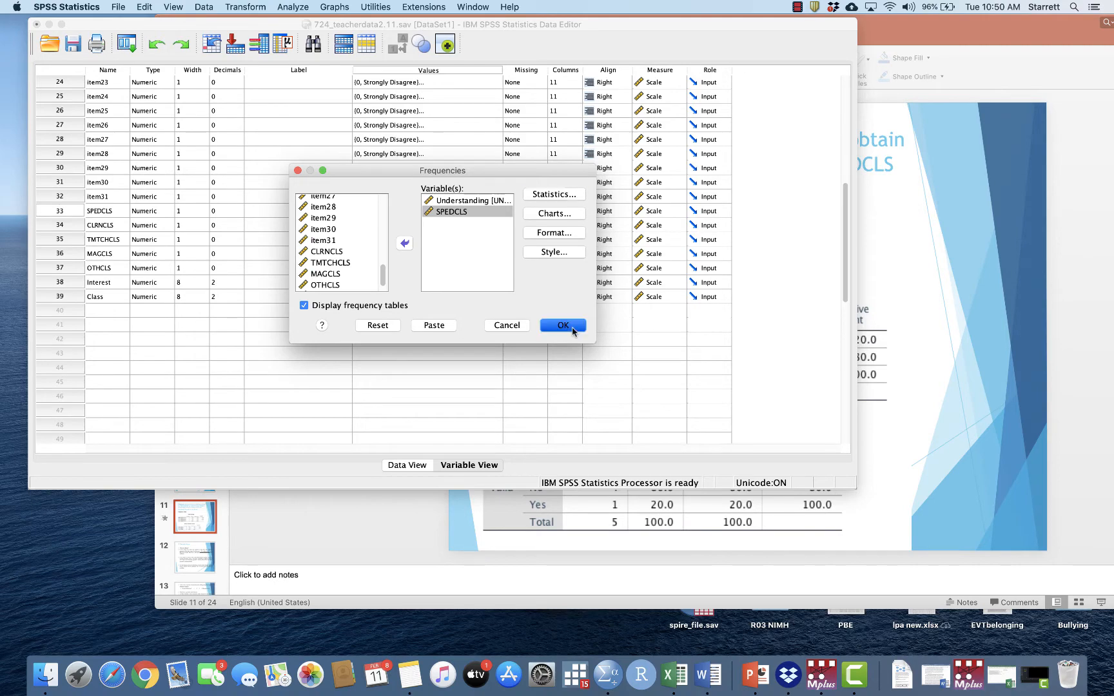
# - Examine the Understanding and SPEDCLS frequency tables in the output, and switch to PowerPoint to compare with slide 11
pyautogui.scroll(-3, 620, 325)
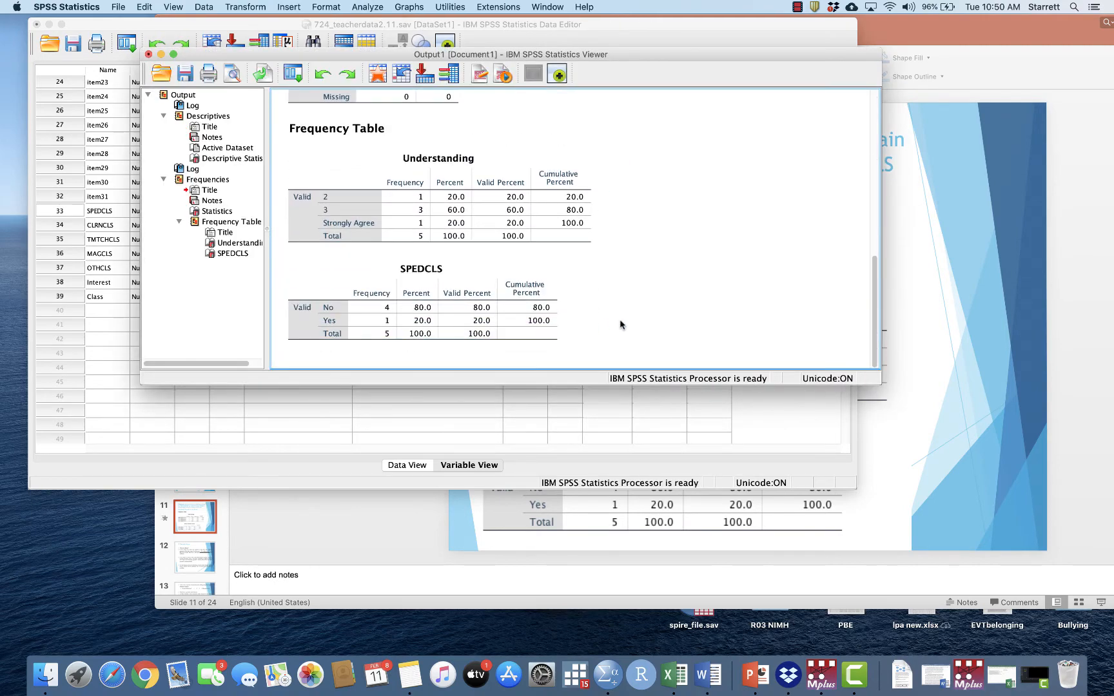
pyautogui.click(525, 236)
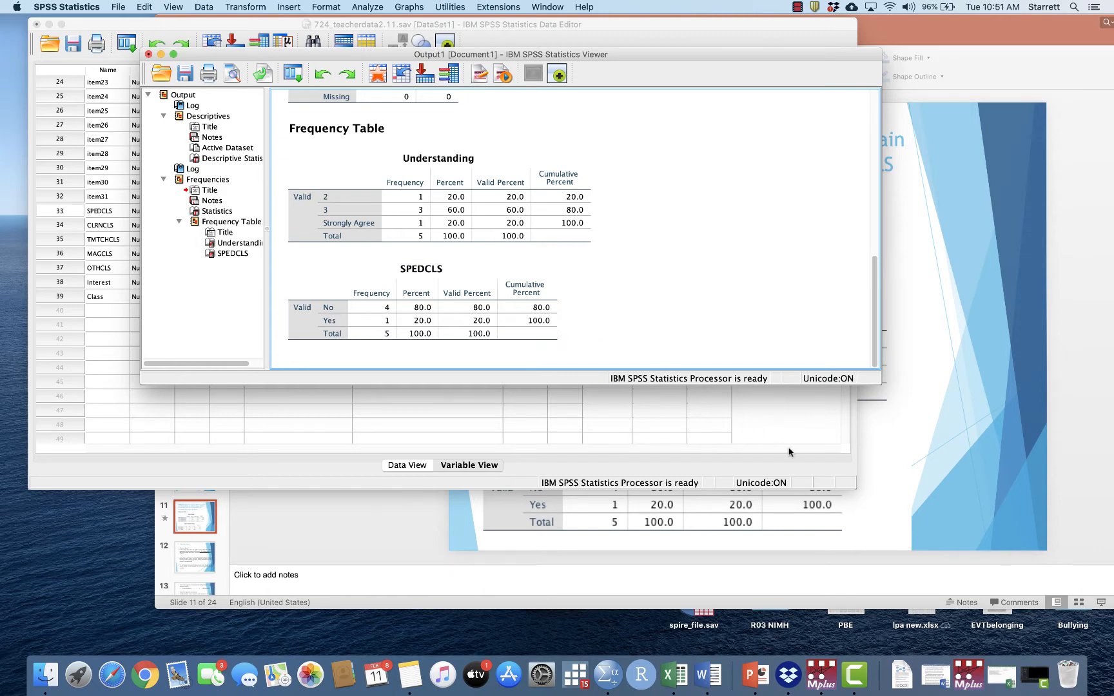
pyautogui.click(919, 480)
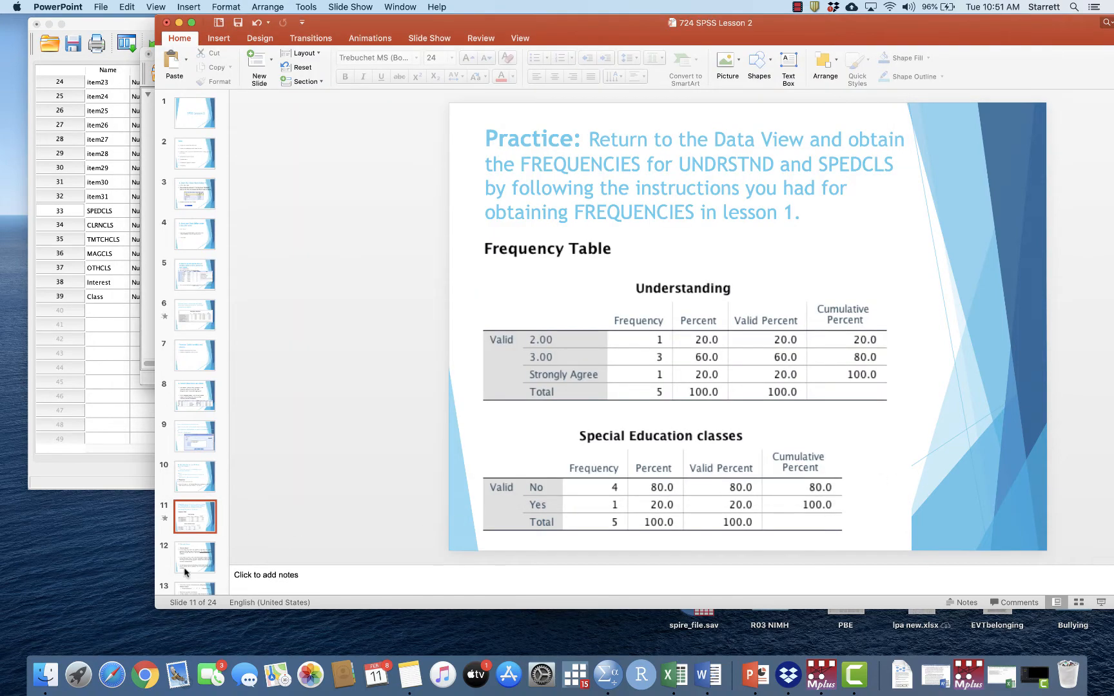
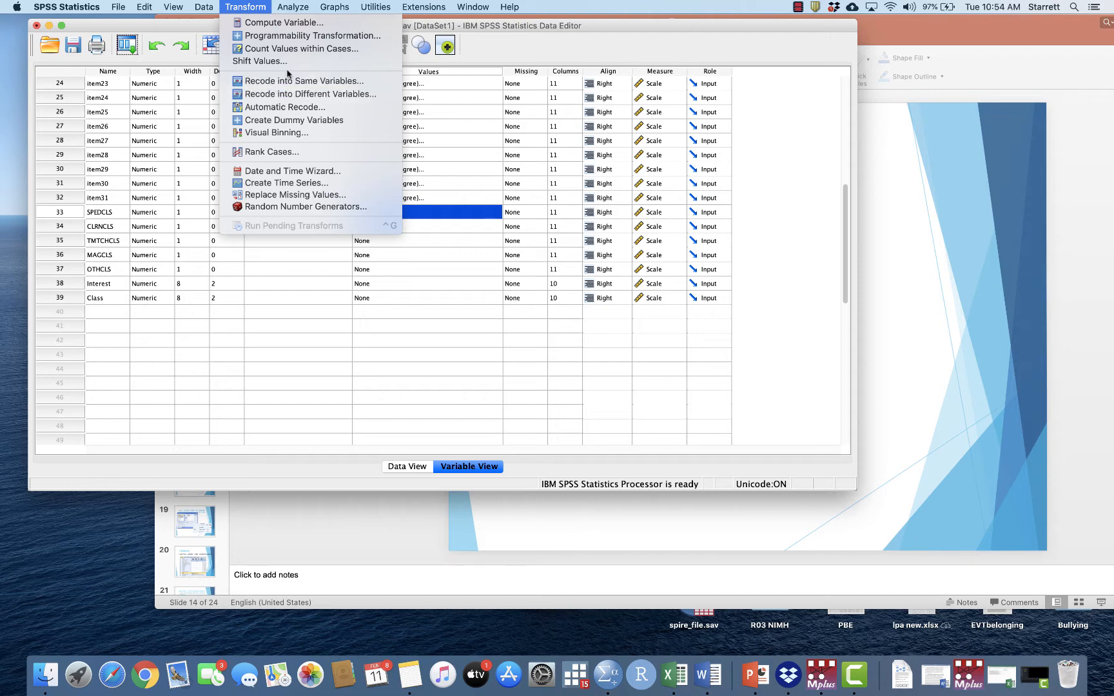
pyautogui.click(288, 83)
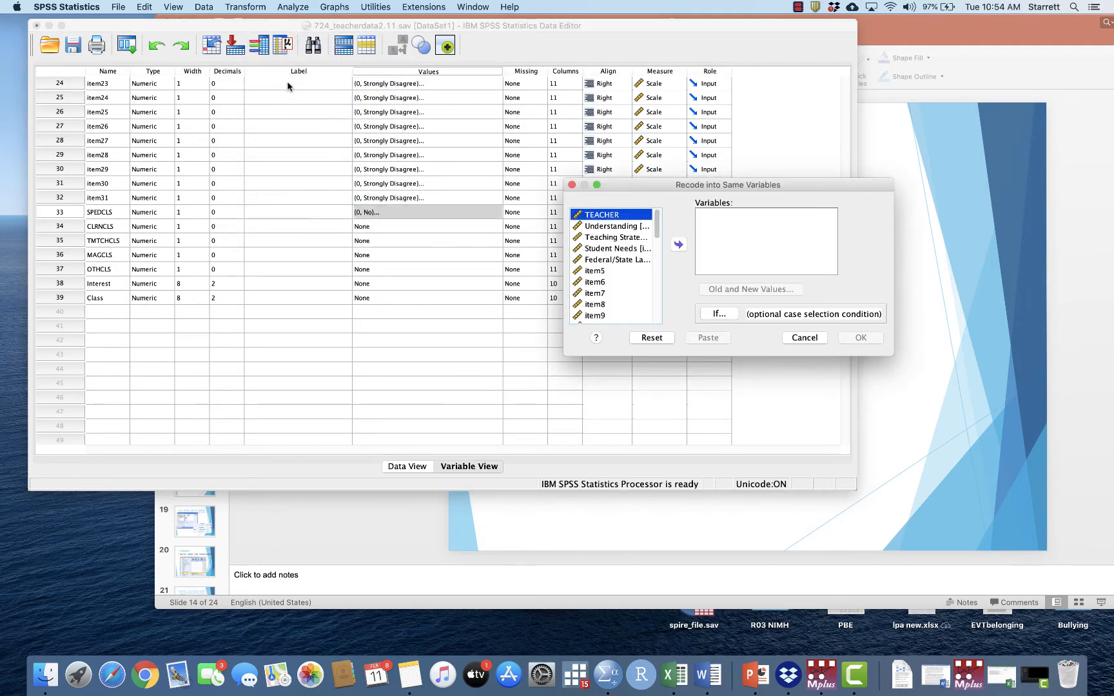
pyautogui.moveTo(723, 185); pyautogui.dragTo(709, 180)
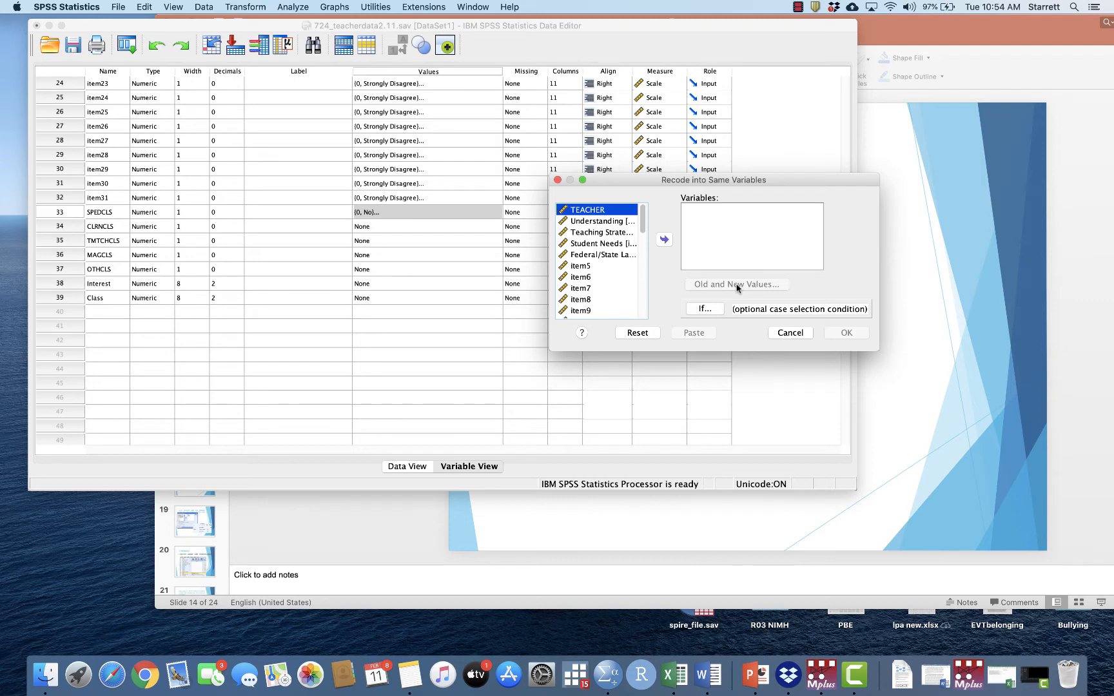
pyautogui.click(558, 181)
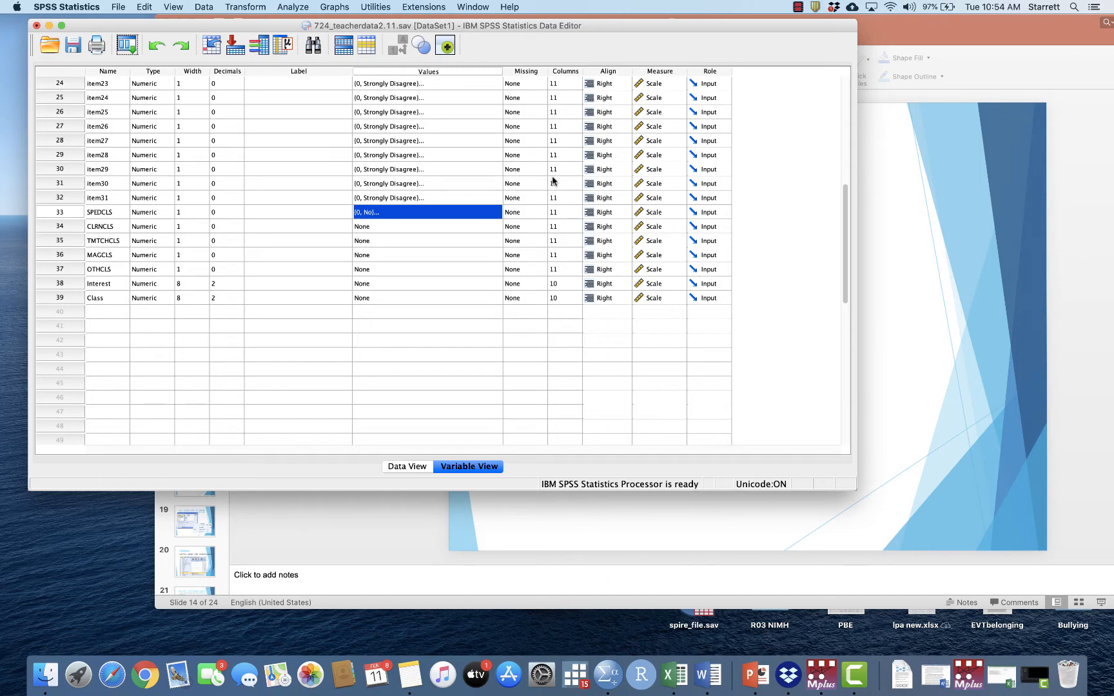
# - Start a Recode into Different Variables with Student Needs (item3), item9, item11, item12, item13, item14, item16 and item19 as input variables
pyautogui.click(247, 7)
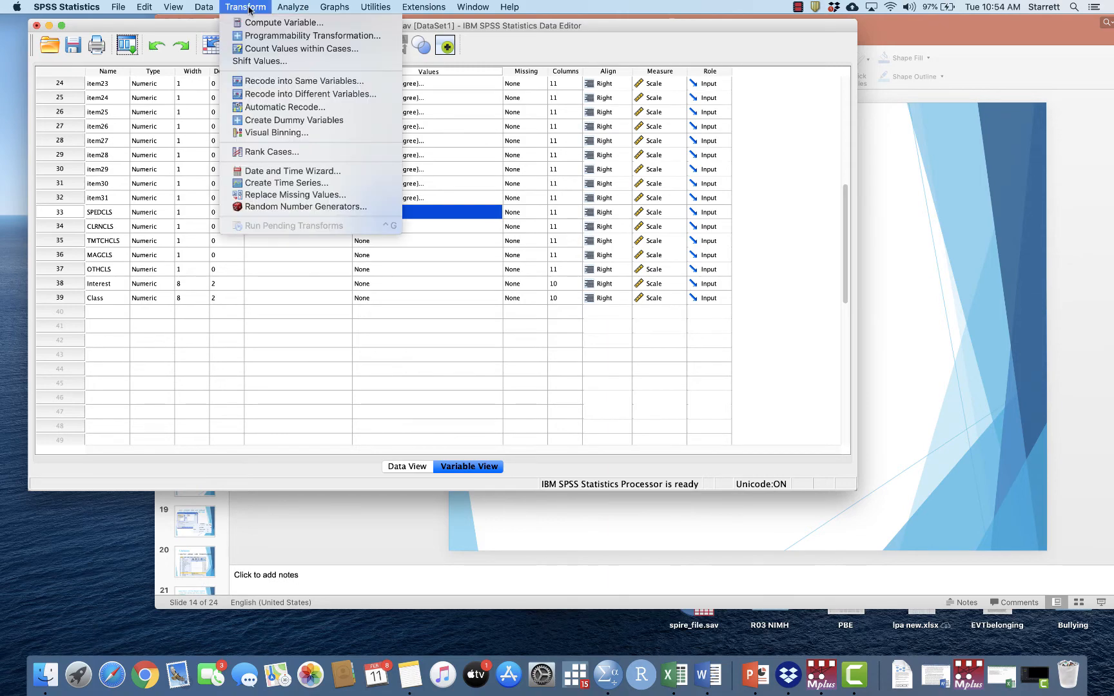
pyautogui.click(271, 97)
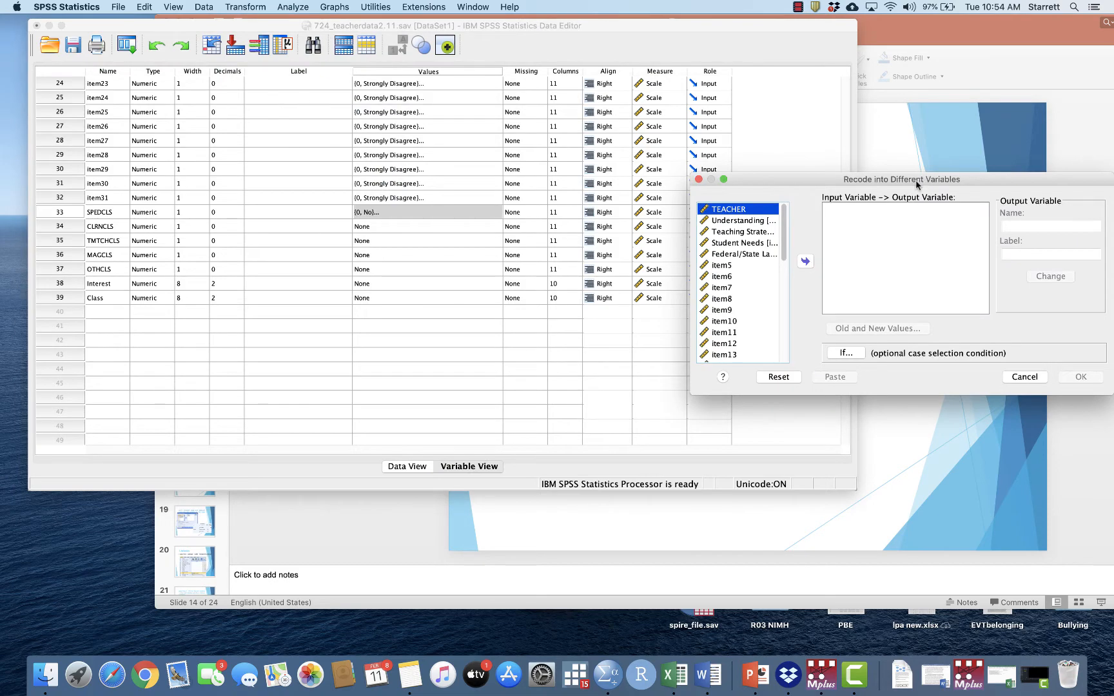
pyautogui.moveTo(916, 185); pyautogui.dragTo(414, 110)
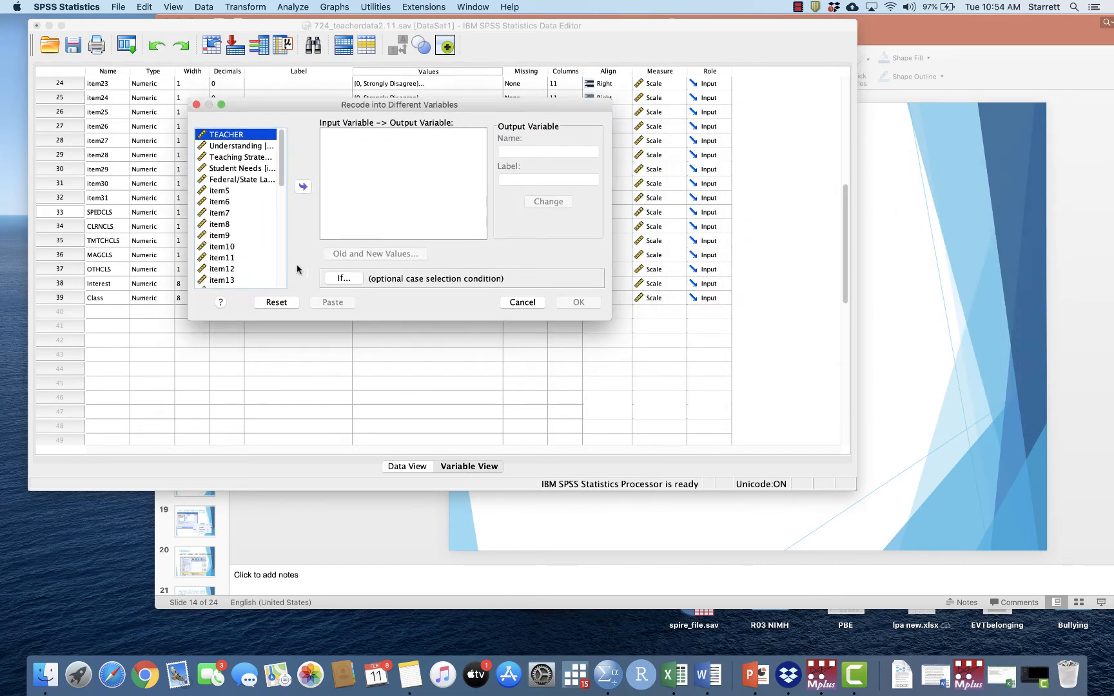
pyautogui.click(235, 169)
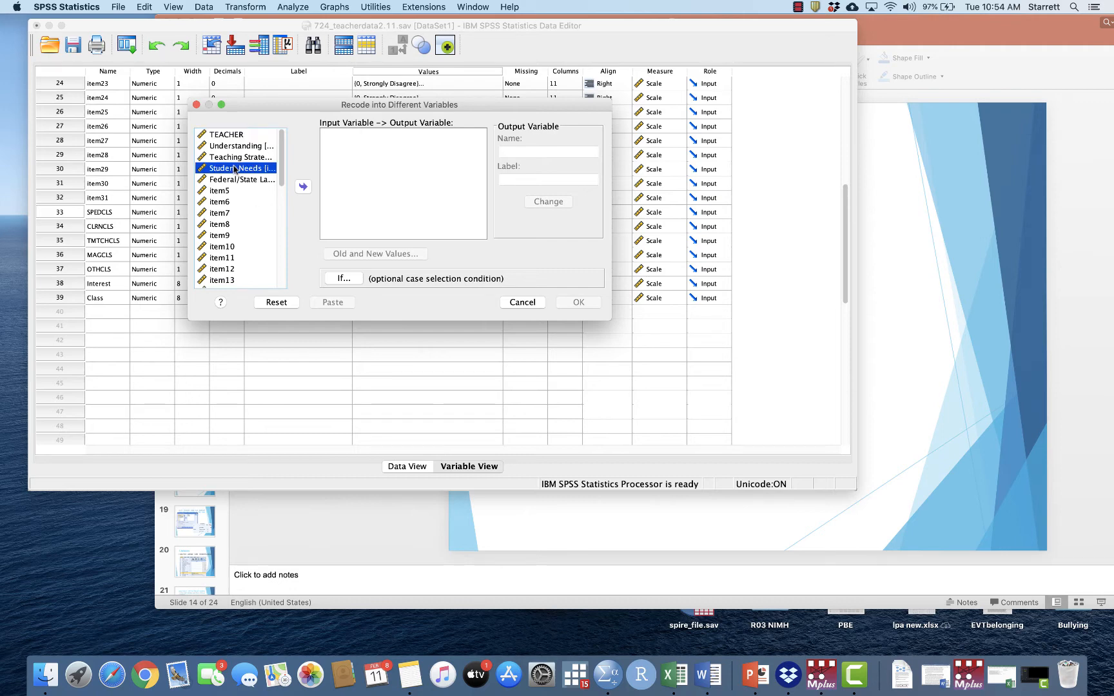
pyautogui.keyDown('super'); pyautogui.click(231, 236); pyautogui.keyUp('super')
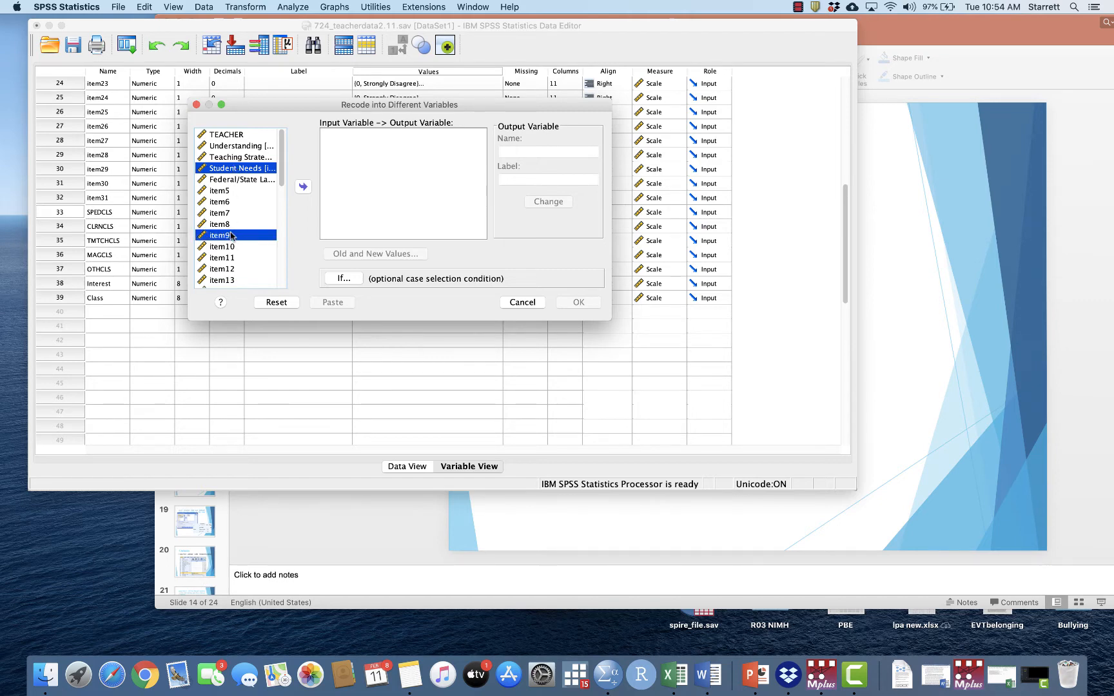
pyautogui.keyDown('super'); pyautogui.click(233, 258); pyautogui.keyUp('super')
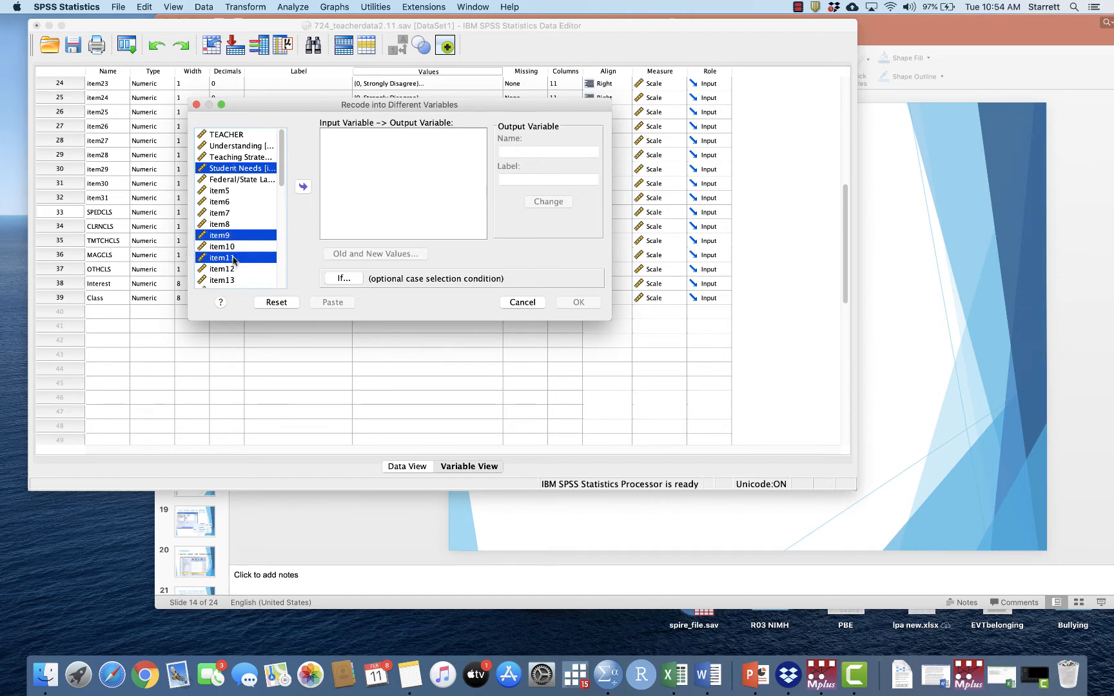
pyautogui.keyDown('super'); pyautogui.click(233, 270); pyautogui.keyUp('super')
pyautogui.keyDown('super'); pyautogui.click(234, 281); pyautogui.keyUp('super')
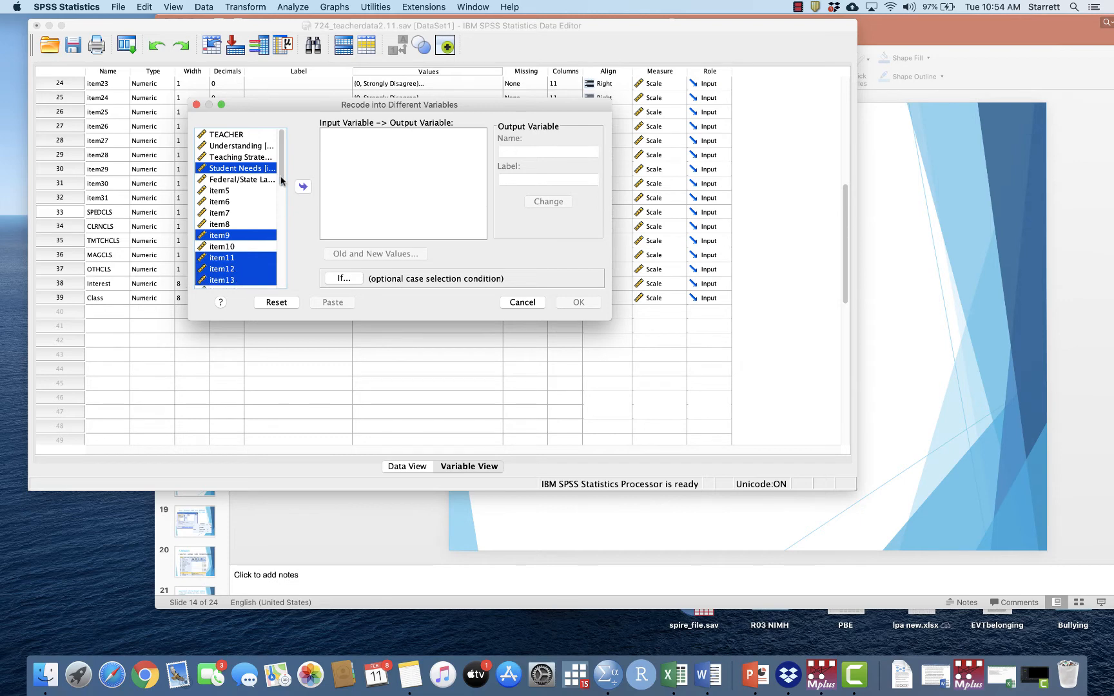
pyautogui.moveTo(279, 178); pyautogui.dragTo(282, 207)
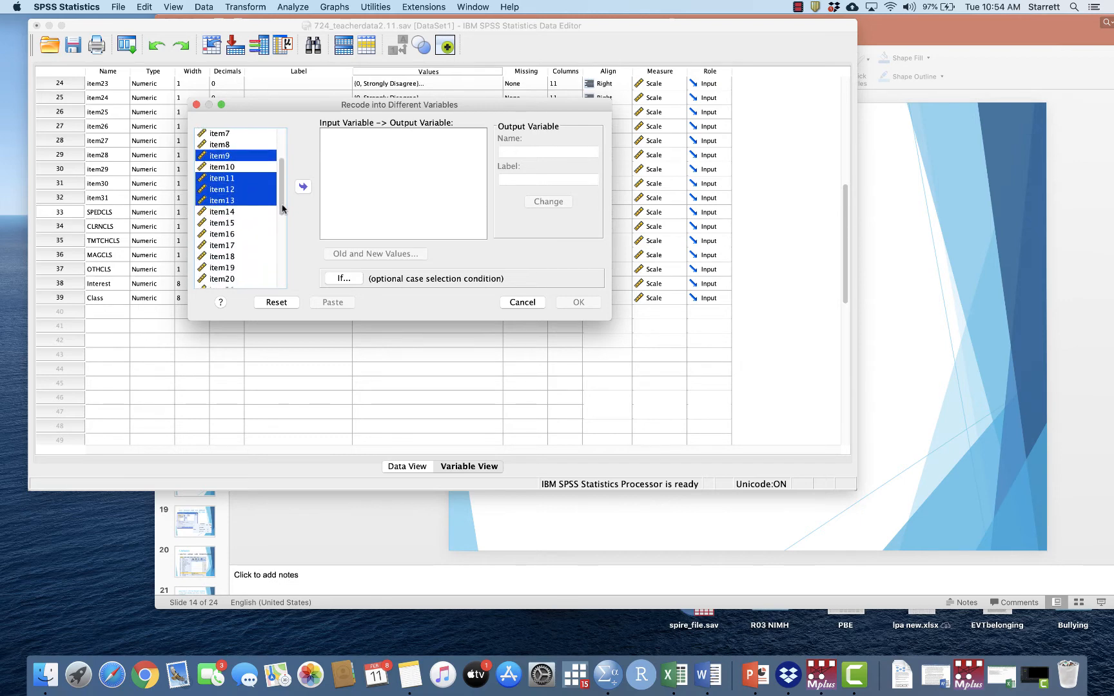
pyautogui.keyDown('super'); pyautogui.click(219, 212); pyautogui.keyUp('super')
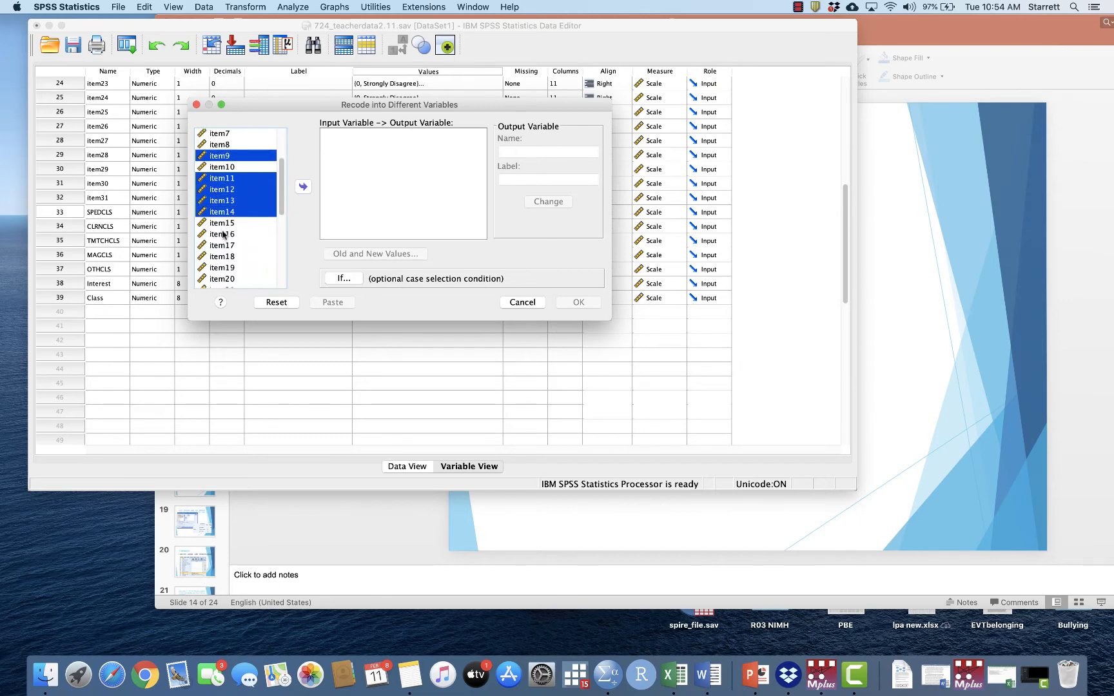
pyautogui.keyDown('super'); pyautogui.click(222, 234); pyautogui.keyUp('super')
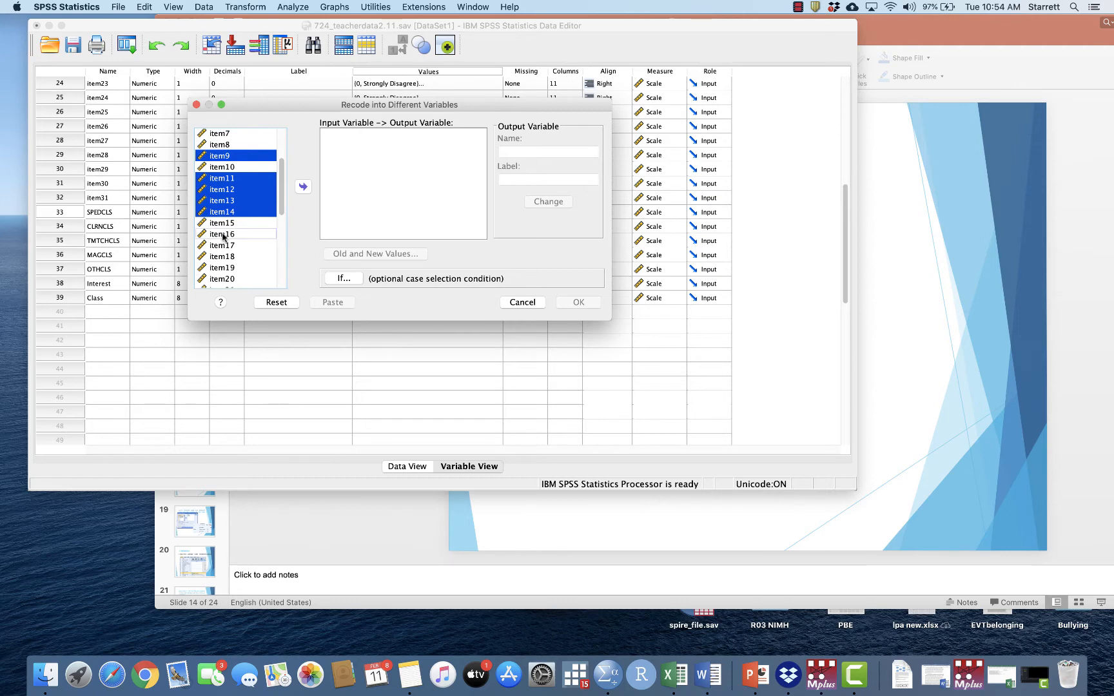
pyautogui.keyDown('super'); pyautogui.click(230, 267); pyautogui.keyUp('super')
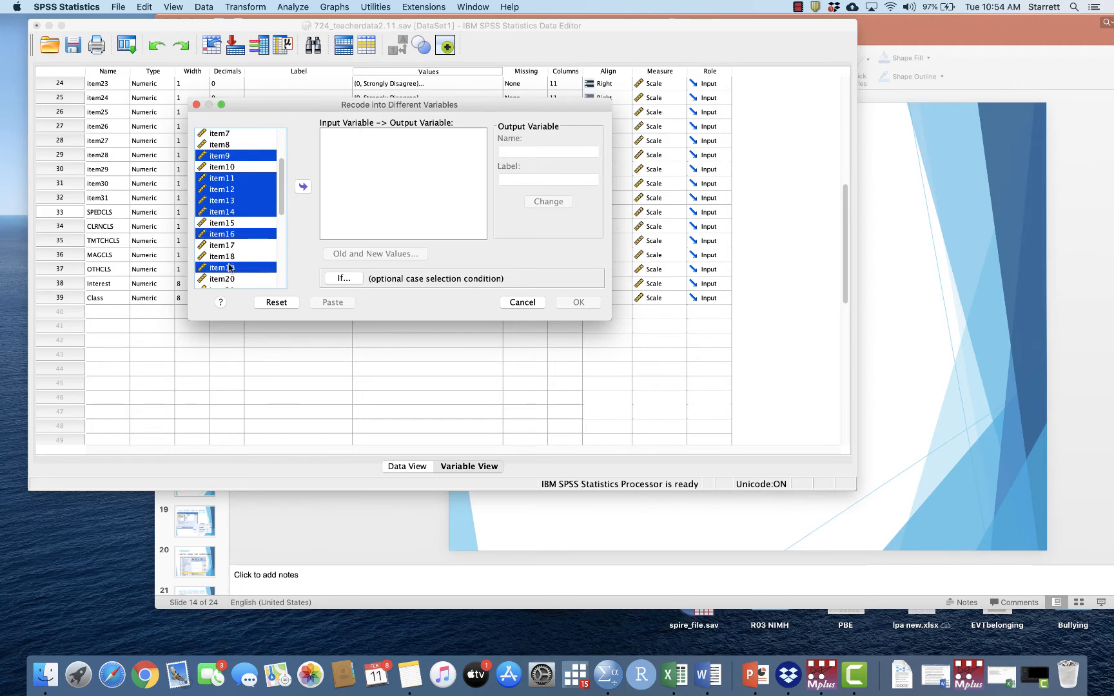
pyautogui.click(303, 188)
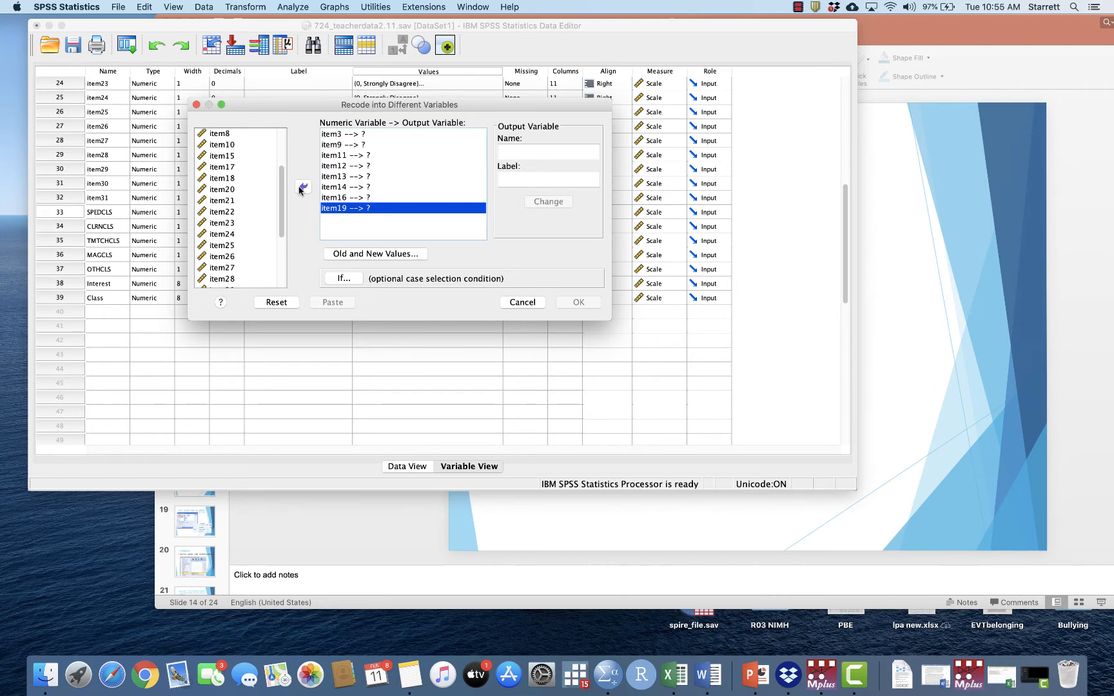
# - Assign the output variable names rev_item3 to item3 and rev_item9 to item9
pyautogui.click(370, 137)
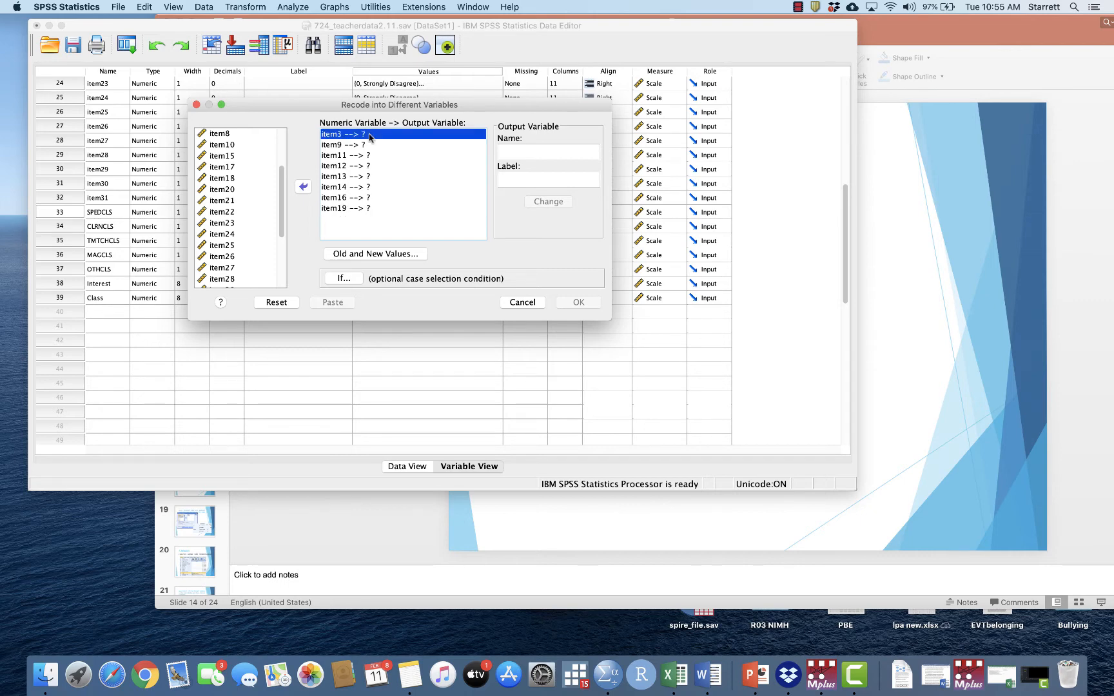
pyautogui.click(532, 151)
pyautogui.write('re')
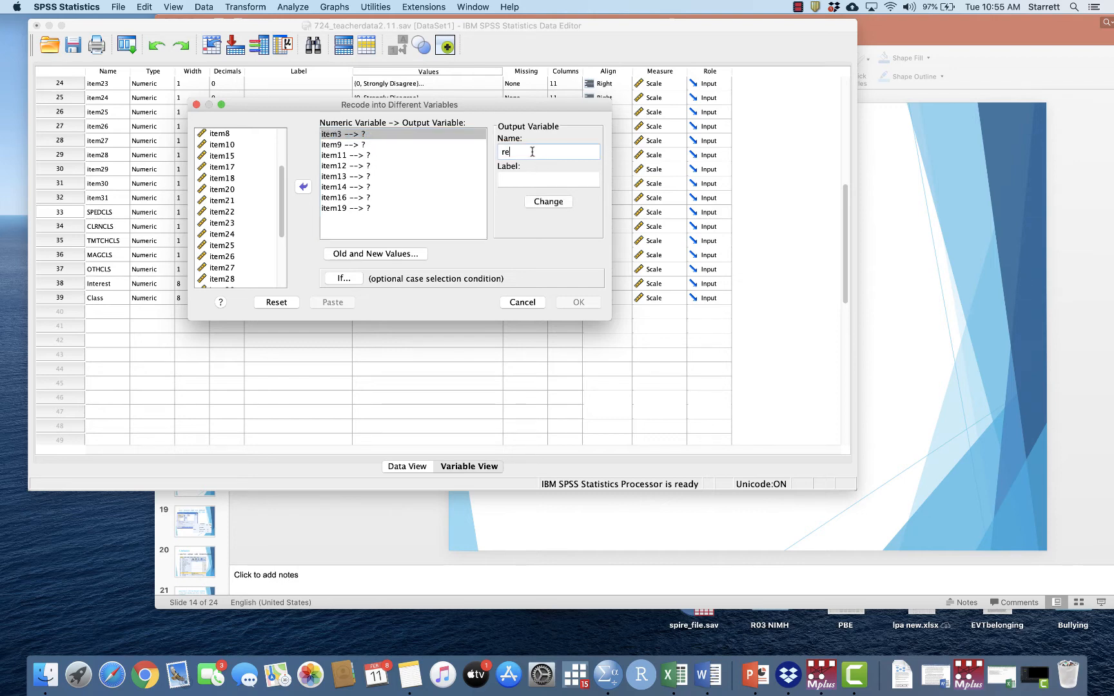
pyautogui.write('v_item3')
pyautogui.click(549, 204)
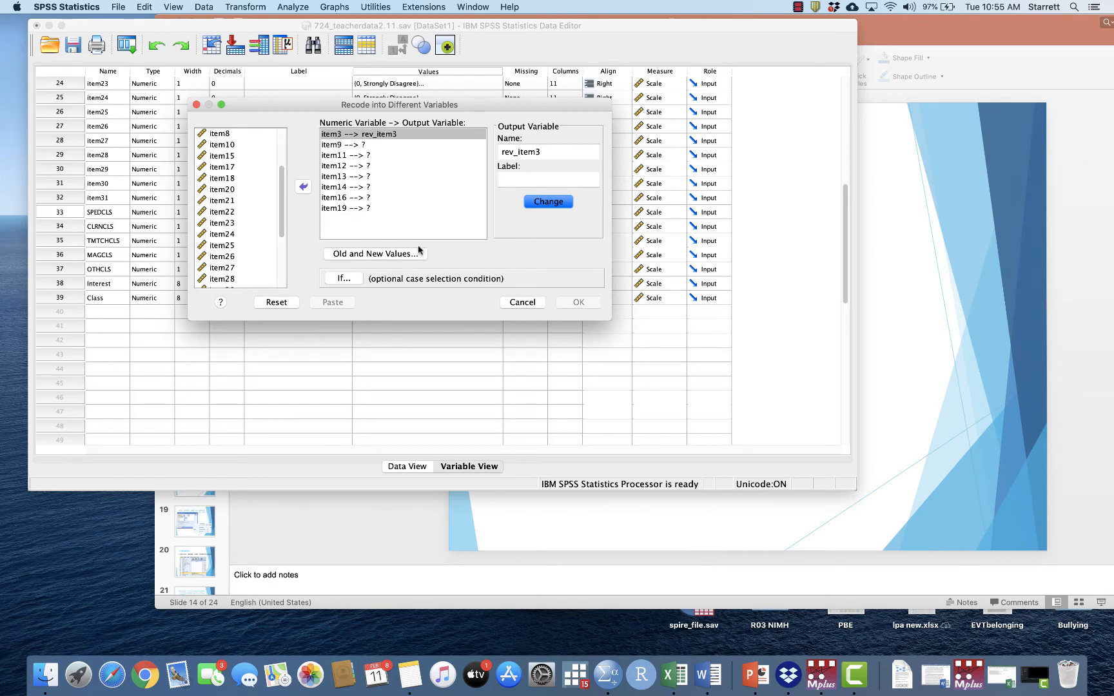
pyautogui.click(362, 145)
pyautogui.click(527, 151)
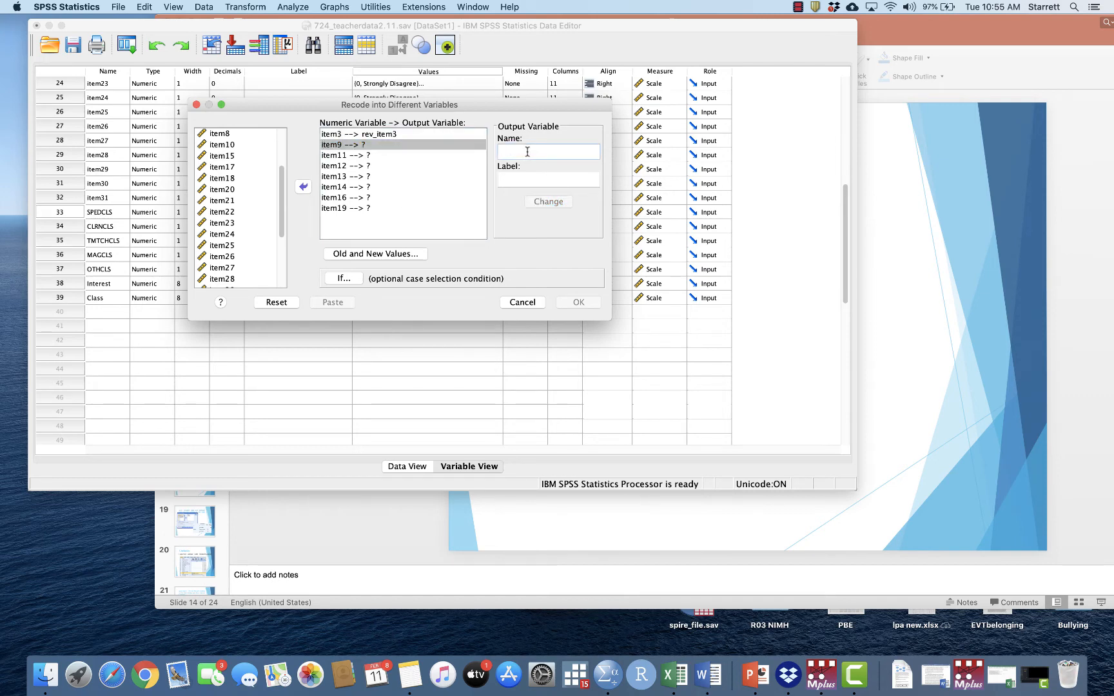
pyautogui.write('rev_item9')
pyautogui.click(526, 201)
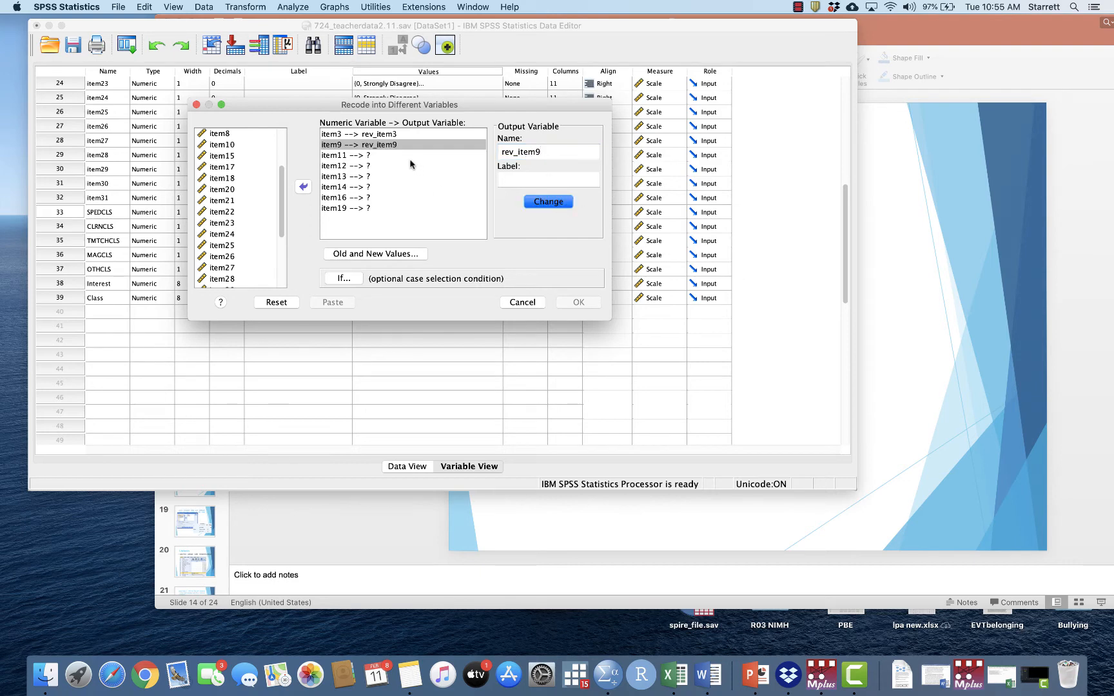
# - Assign the output variable names rev_item11 to item11 and rev_item12 to item12
pyautogui.click(408, 156)
pyautogui.click(520, 151)
pyautogui.write('rev_item')
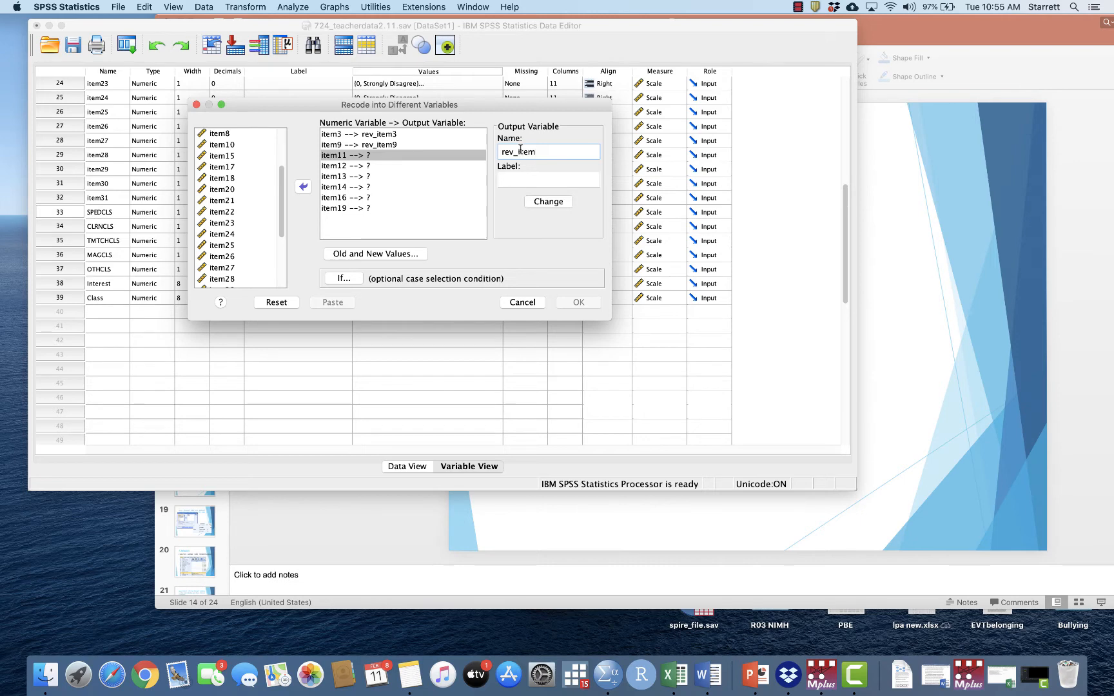
pyautogui.write('11')
pyautogui.click(551, 207)
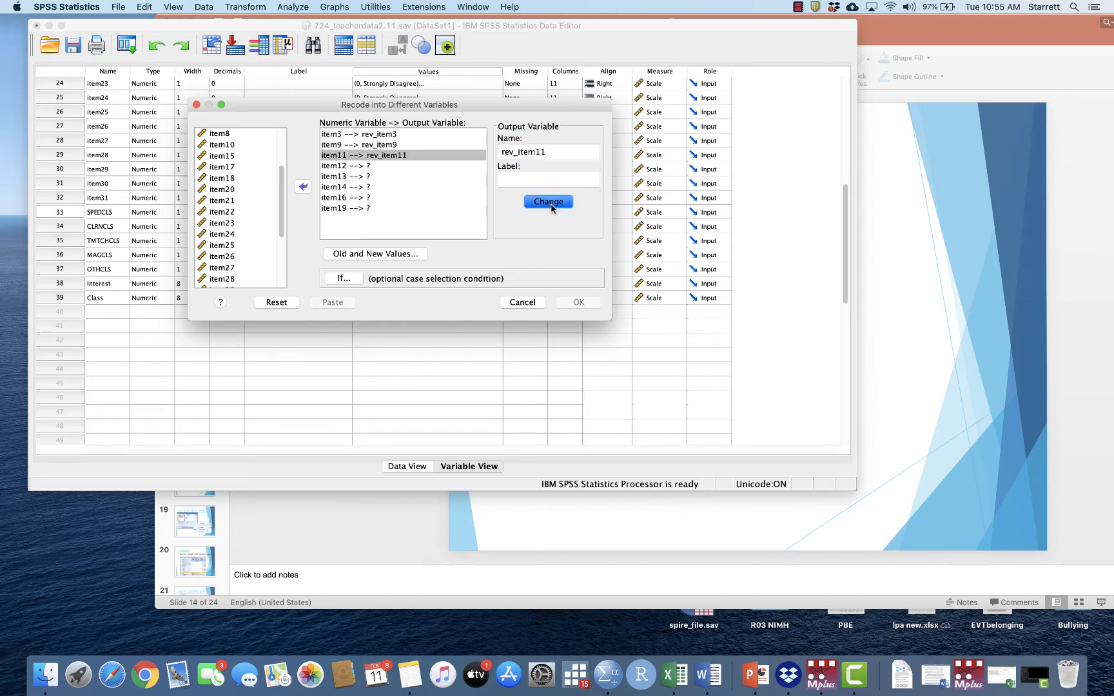
pyautogui.click(390, 166)
pyautogui.click(543, 151)
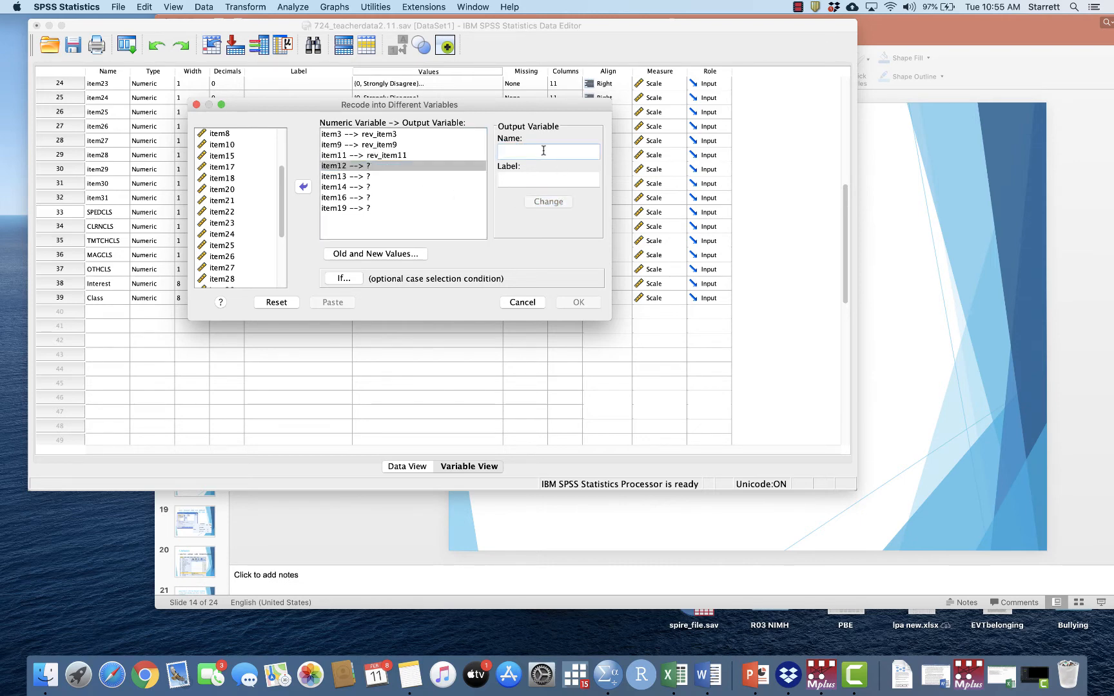
pyautogui.write('rev_item12')
pyautogui.click(548, 202)
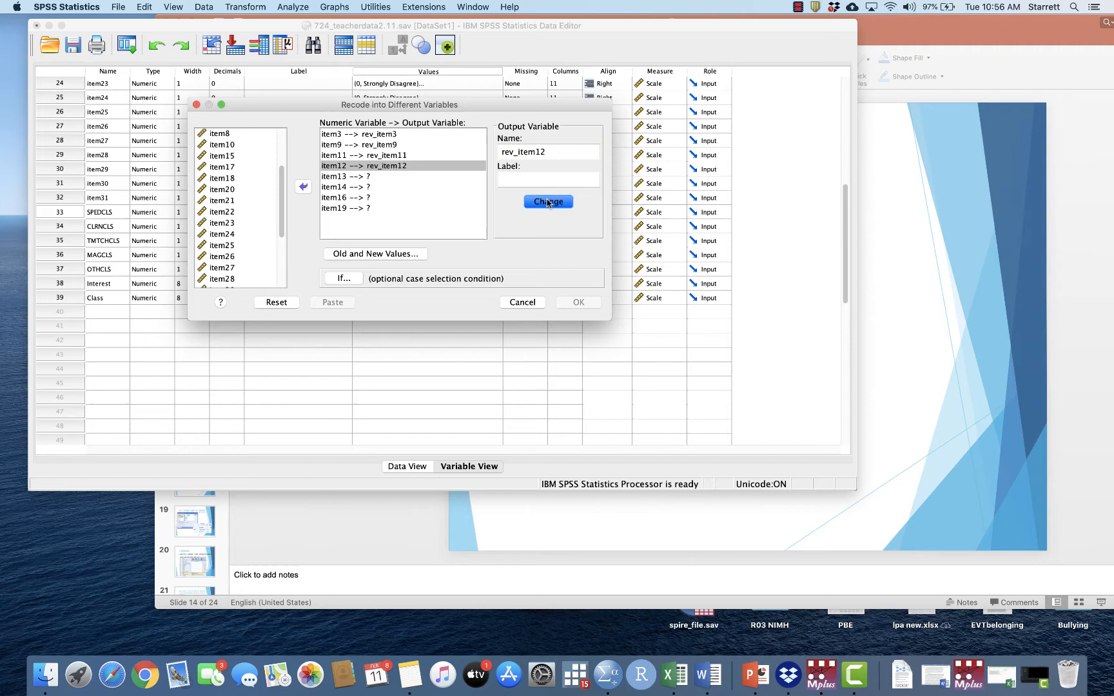
# - Assign the output variable names rev_item13 to item13 and rev_item14 to item14
pyautogui.click(386, 177)
pyautogui.click(541, 151)
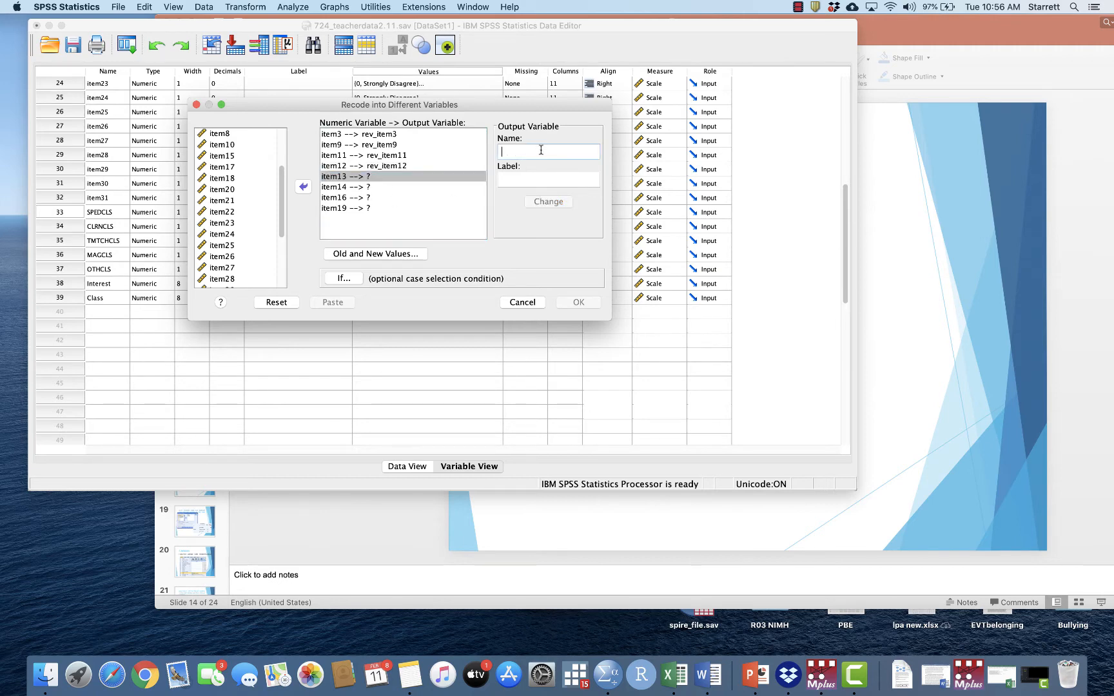
pyautogui.write('rev_item13')
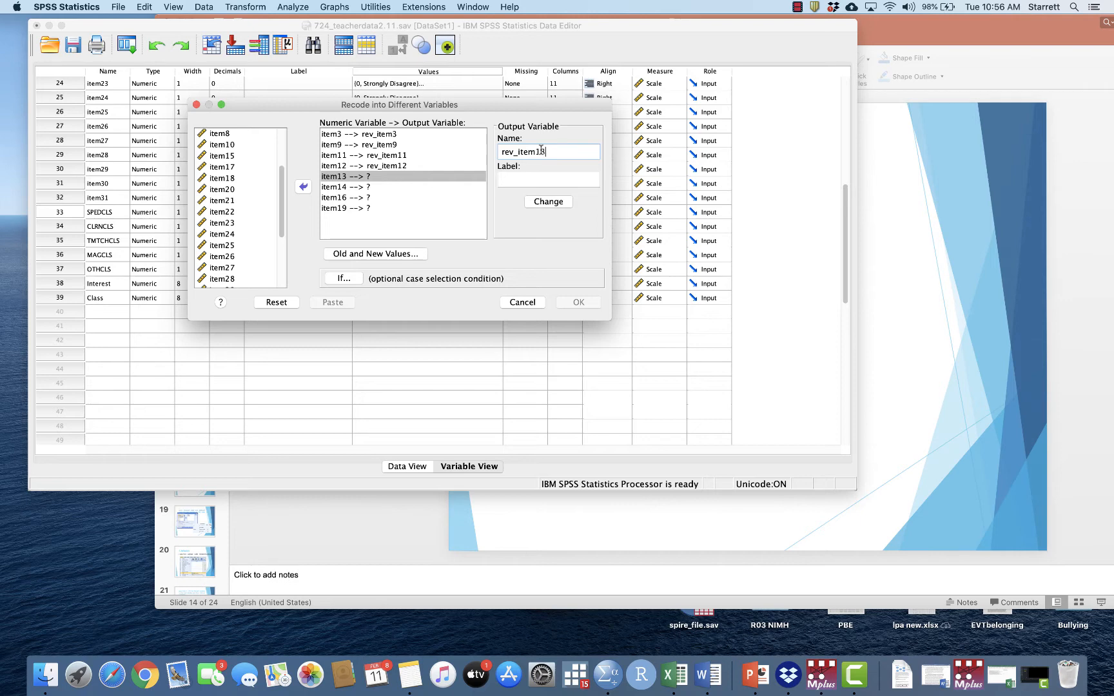
pyautogui.click(563, 202)
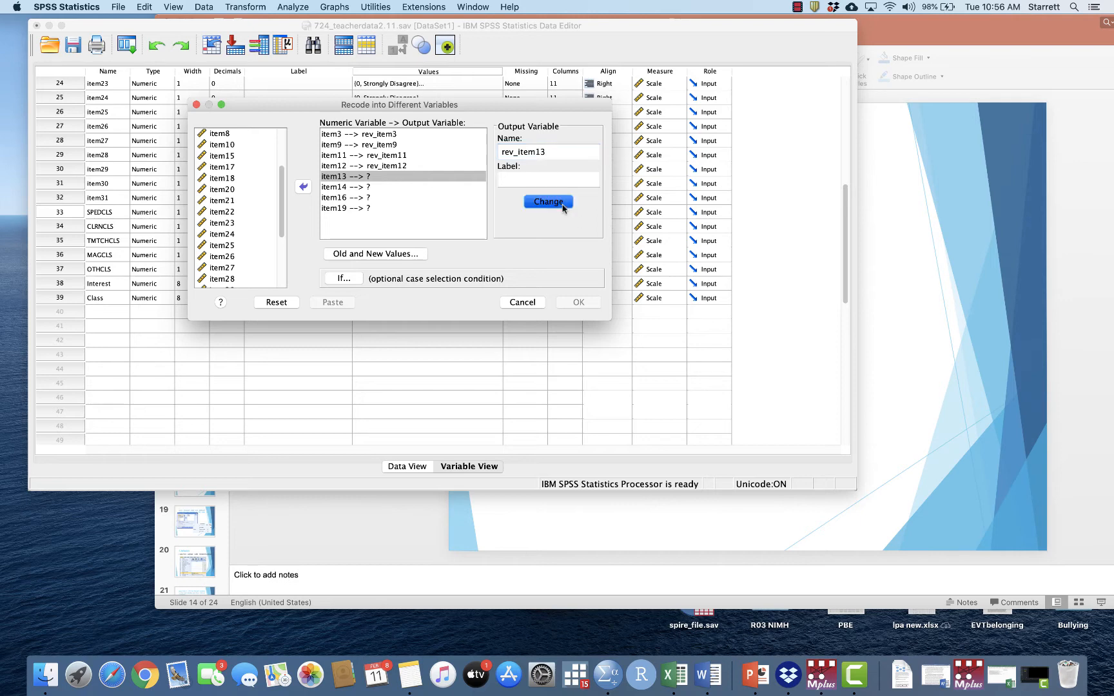
pyautogui.click(366, 188)
pyautogui.click(535, 153)
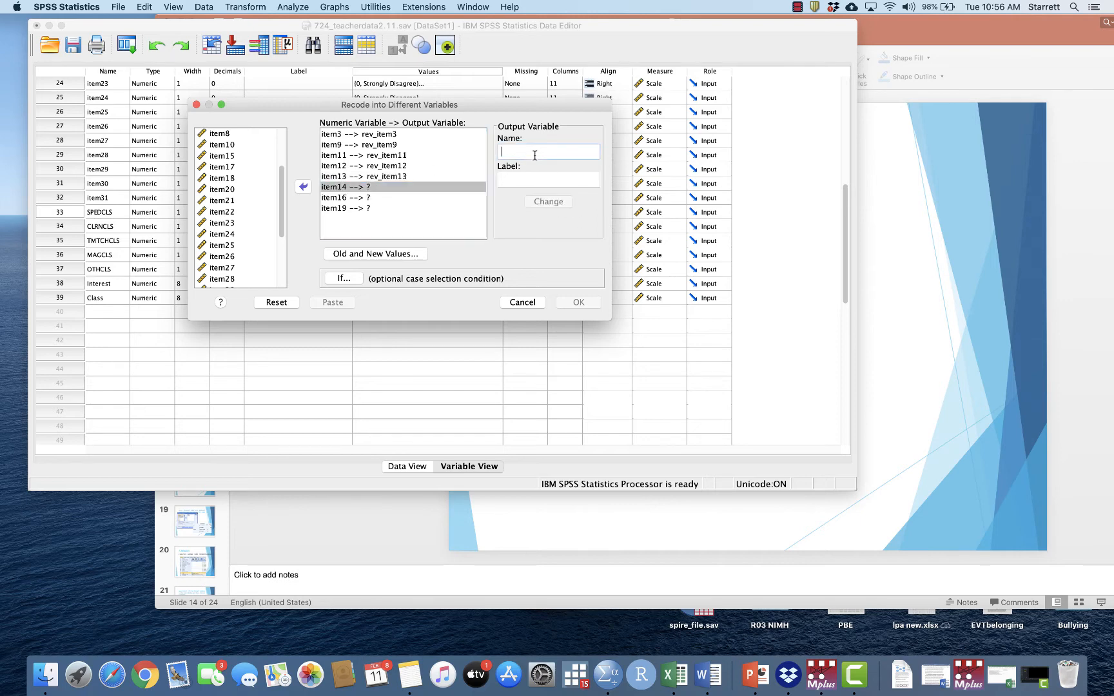
pyautogui.write('rev_item14')
pyautogui.click(548, 202)
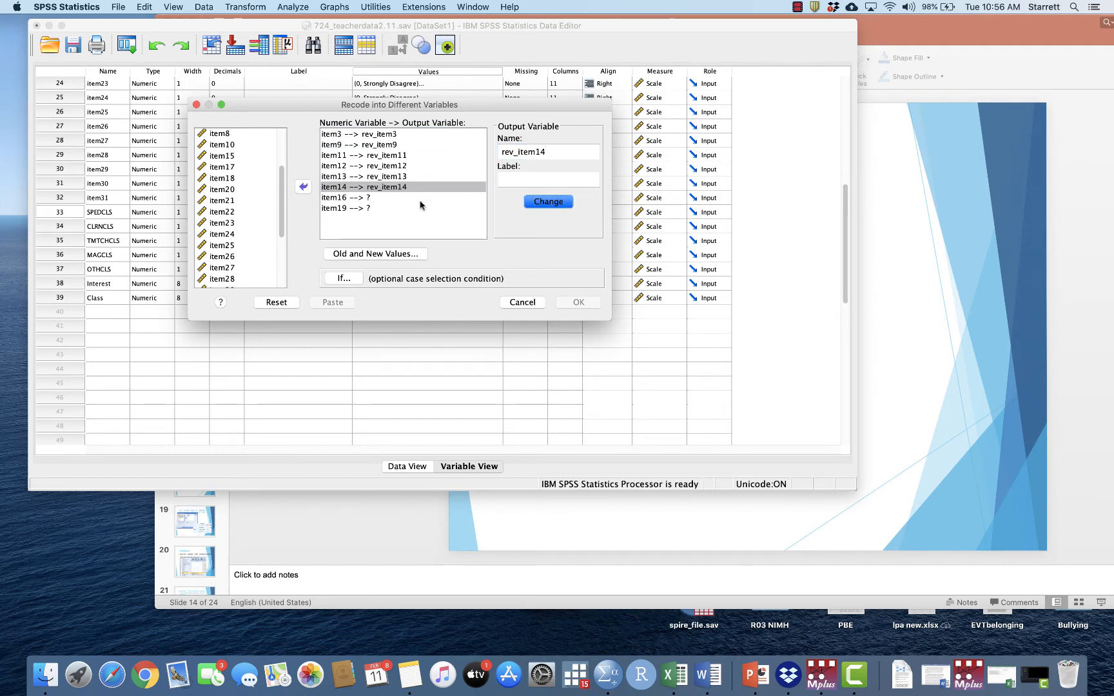
# - Assign the output variable names rev_item16 to item16 and rev_item19 to item19
pyautogui.click(390, 197)
pyautogui.click(532, 151)
pyautogui.write('rev_')
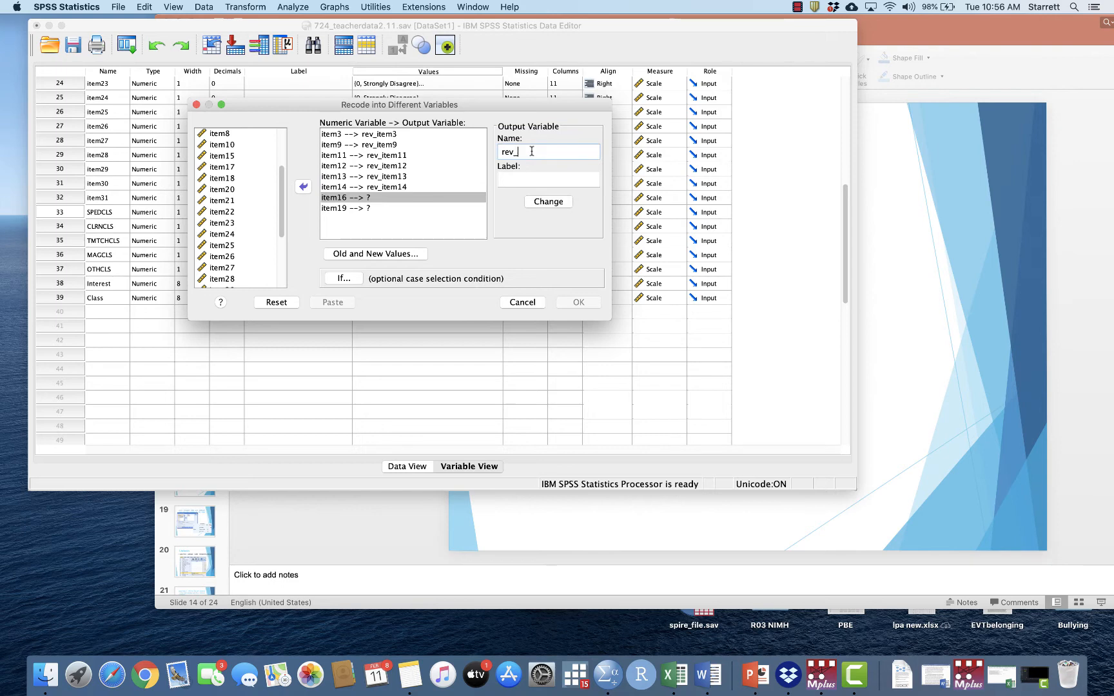
pyautogui.write('item16')
pyautogui.click(547, 201)
pyautogui.click(418, 208)
pyautogui.click(519, 153)
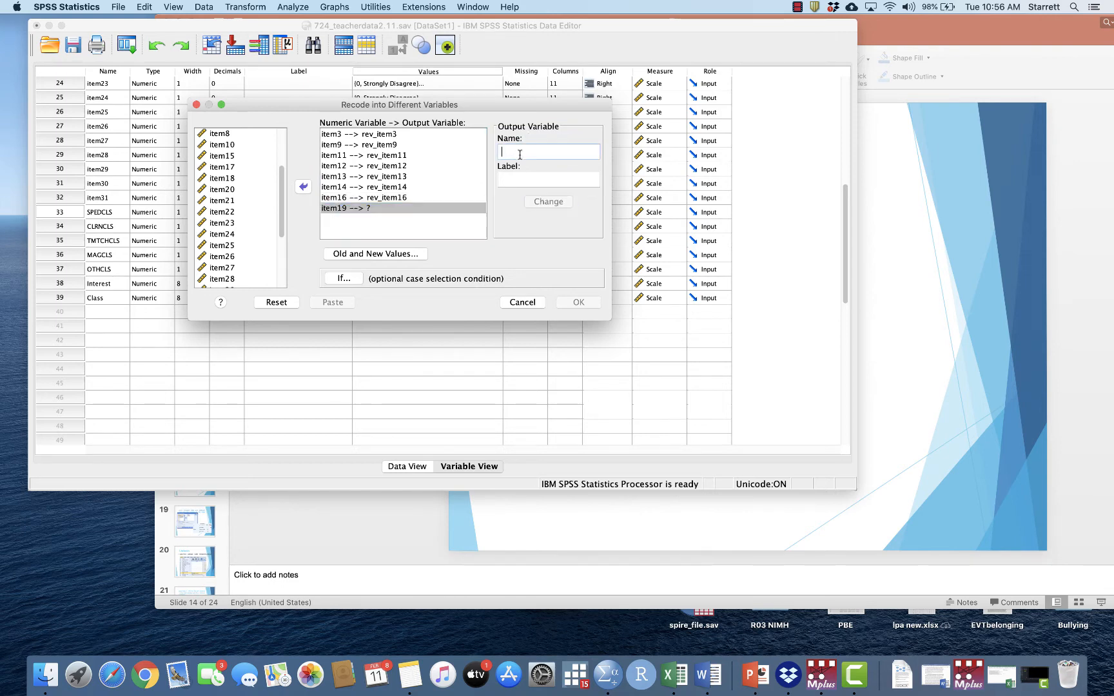
pyautogui.write('rev_item19')
pyautogui.click(548, 202)
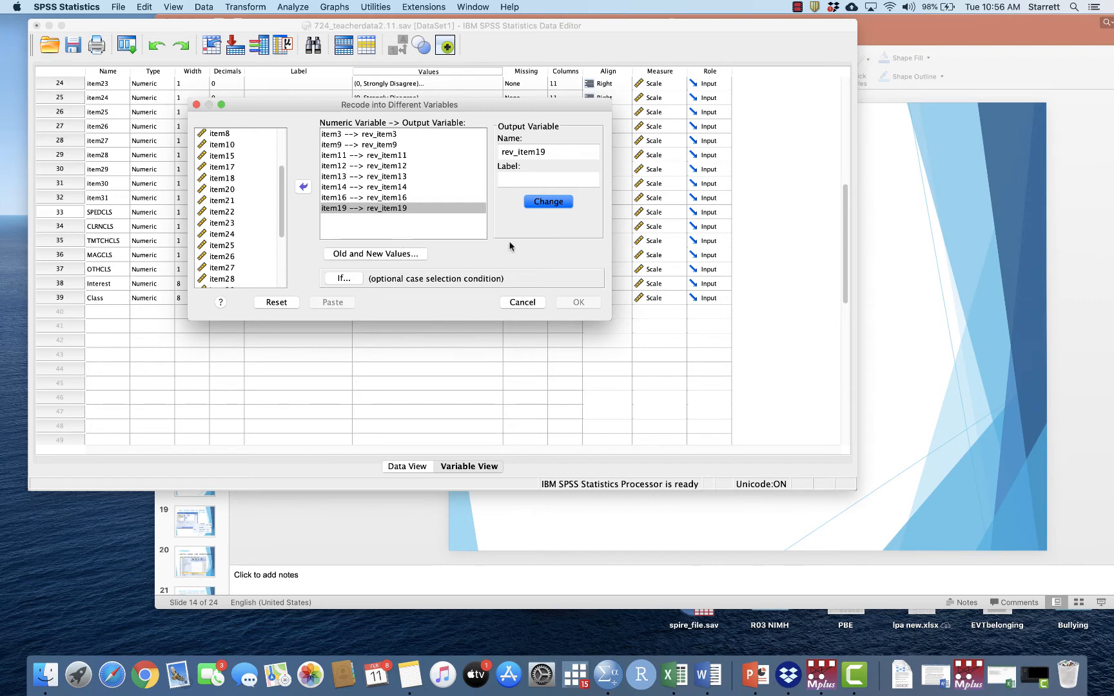
# - Open the old and new value definitions for the recode and add the mapping of old value 0 to new value 4
pyautogui.click(397, 256)
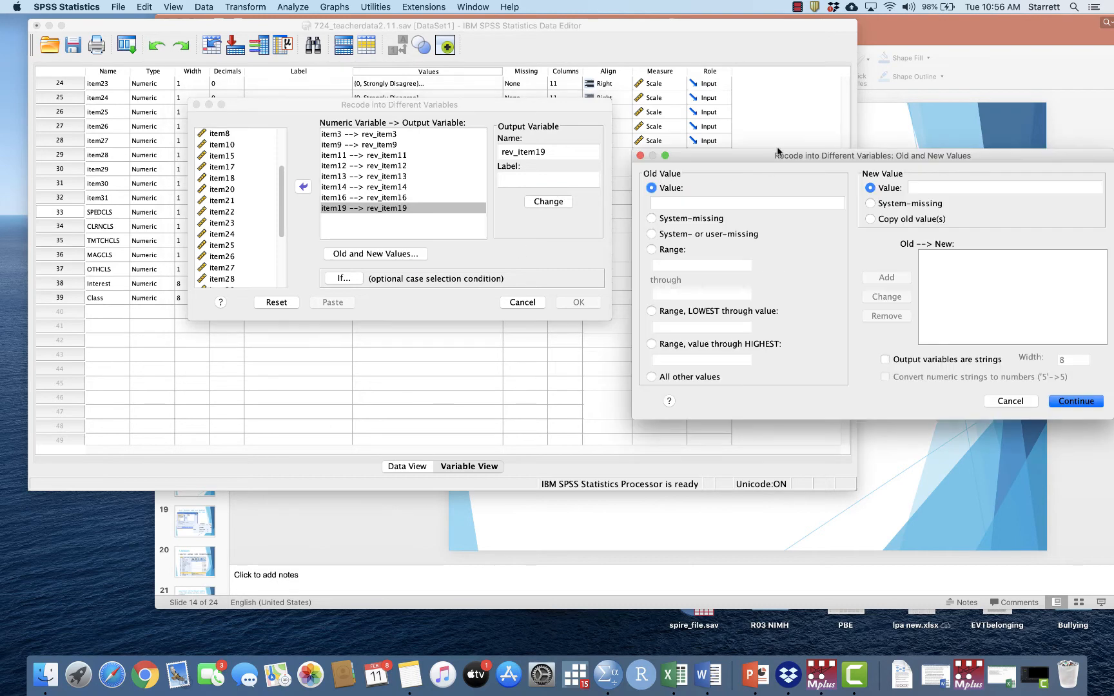
pyautogui.moveTo(768, 160); pyautogui.dragTo(543, 75)
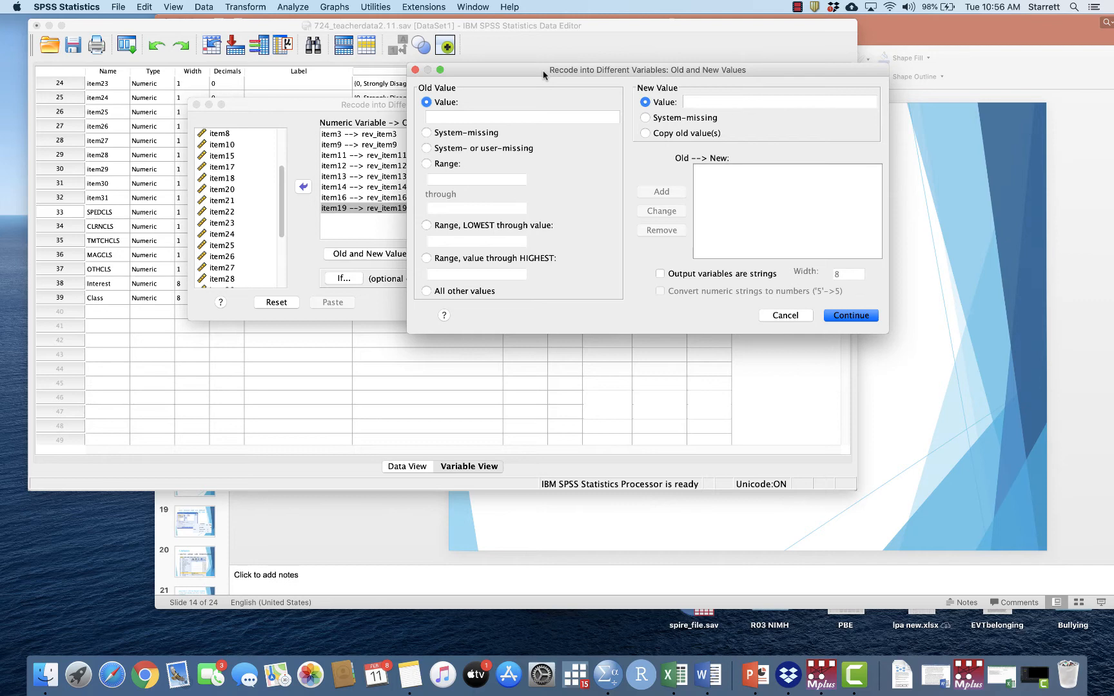
pyautogui.click(521, 118)
pyautogui.write('0')
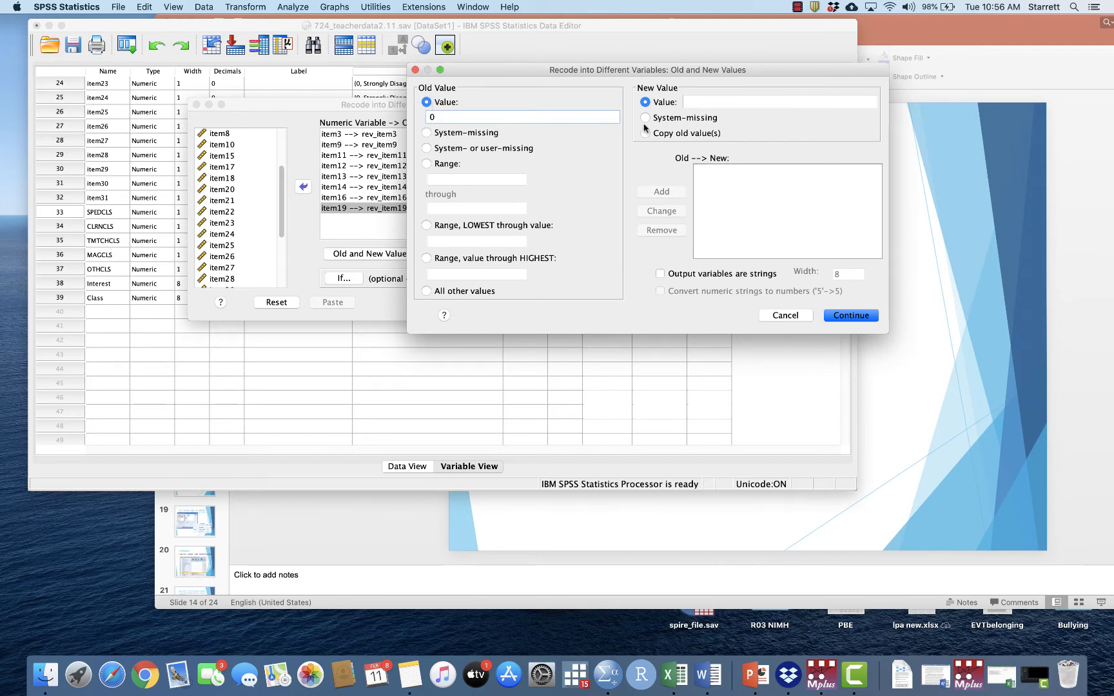
pyautogui.click(693, 102)
pyautogui.write('4')
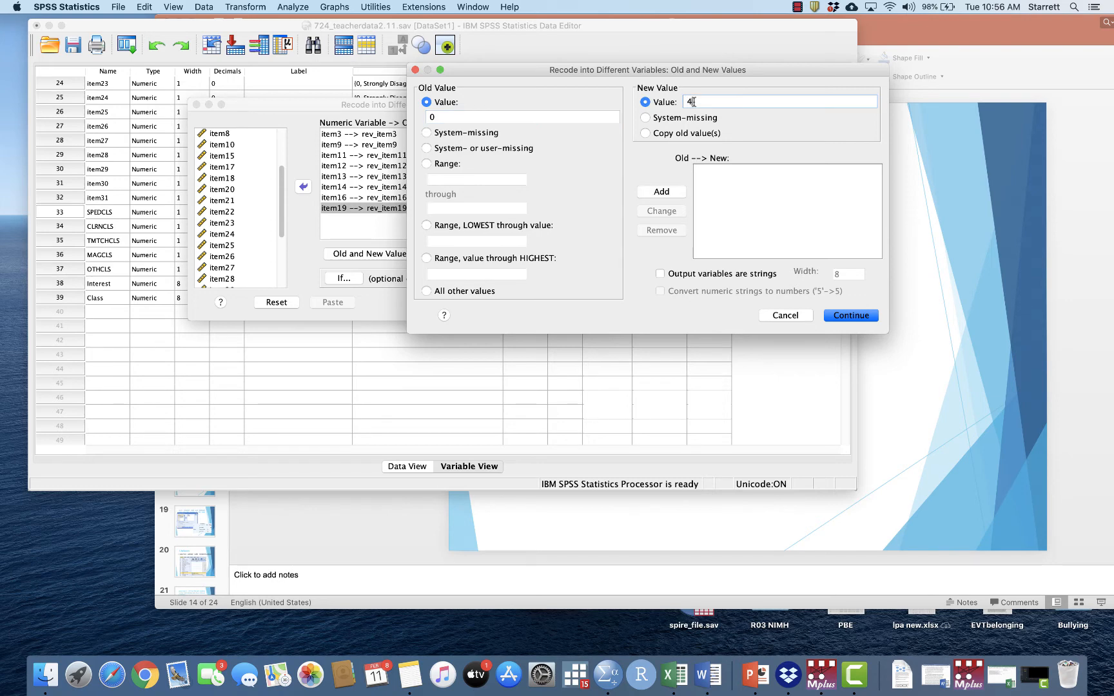
pyautogui.click(664, 192)
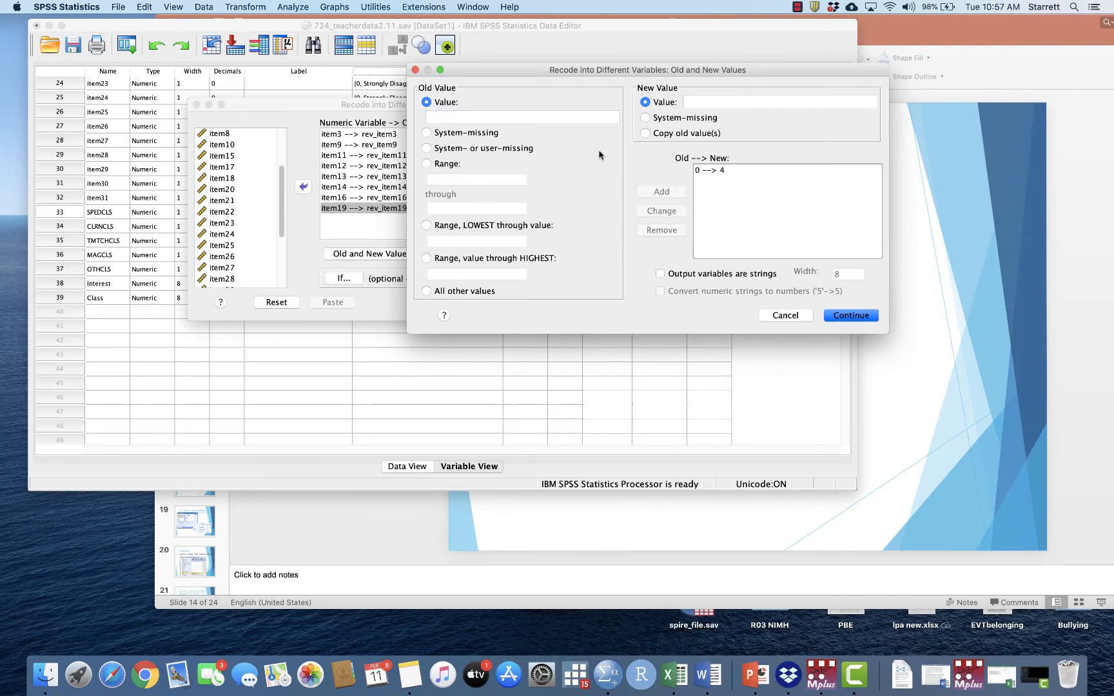
# - Add the recode mappings of old value 1 to new value 3 and old value 2 to new value 2
pyautogui.click(485, 117)
pyautogui.click(710, 99)
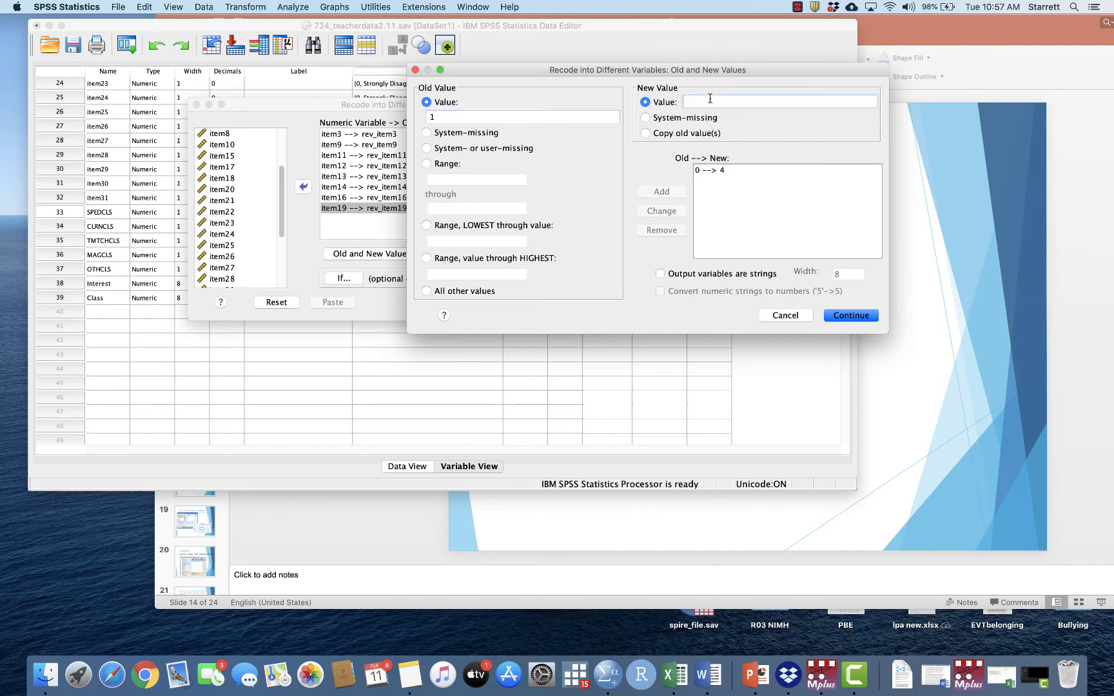
pyautogui.write('3')
pyautogui.click(664, 191)
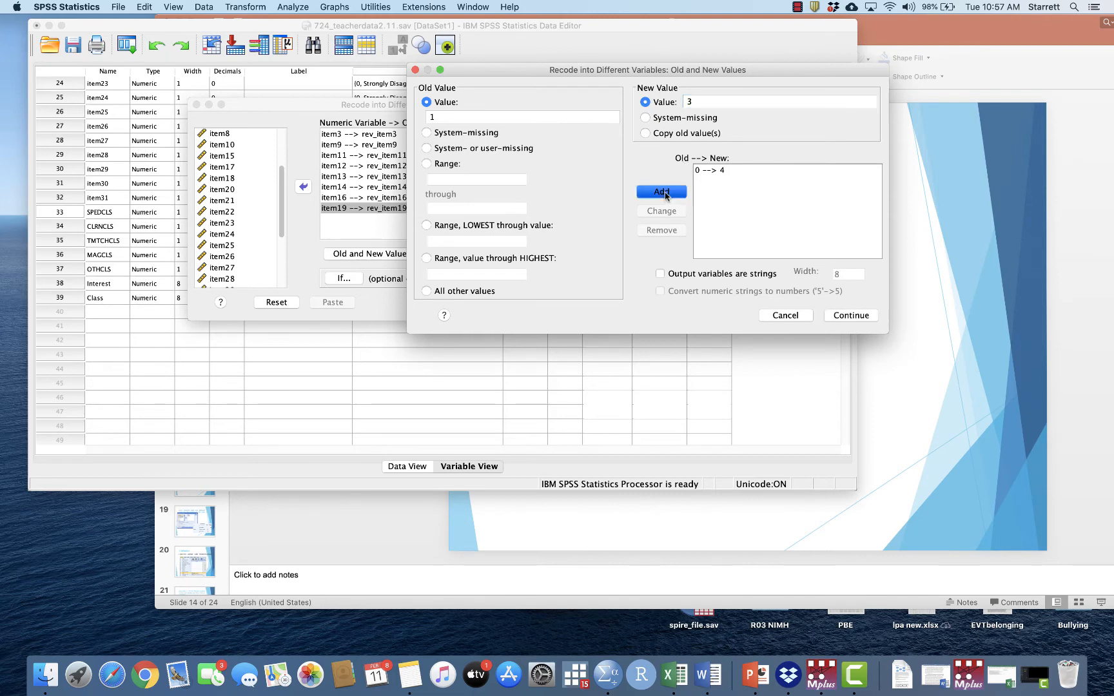
pyautogui.click(526, 117)
pyautogui.write('2')
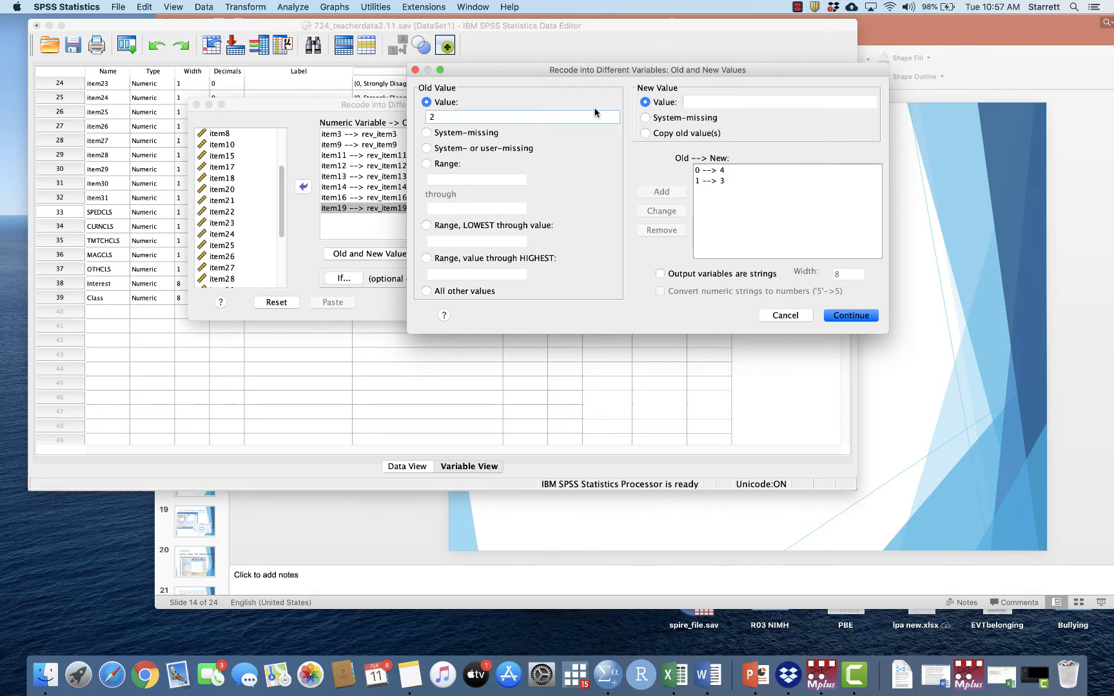
pyautogui.click(703, 101)
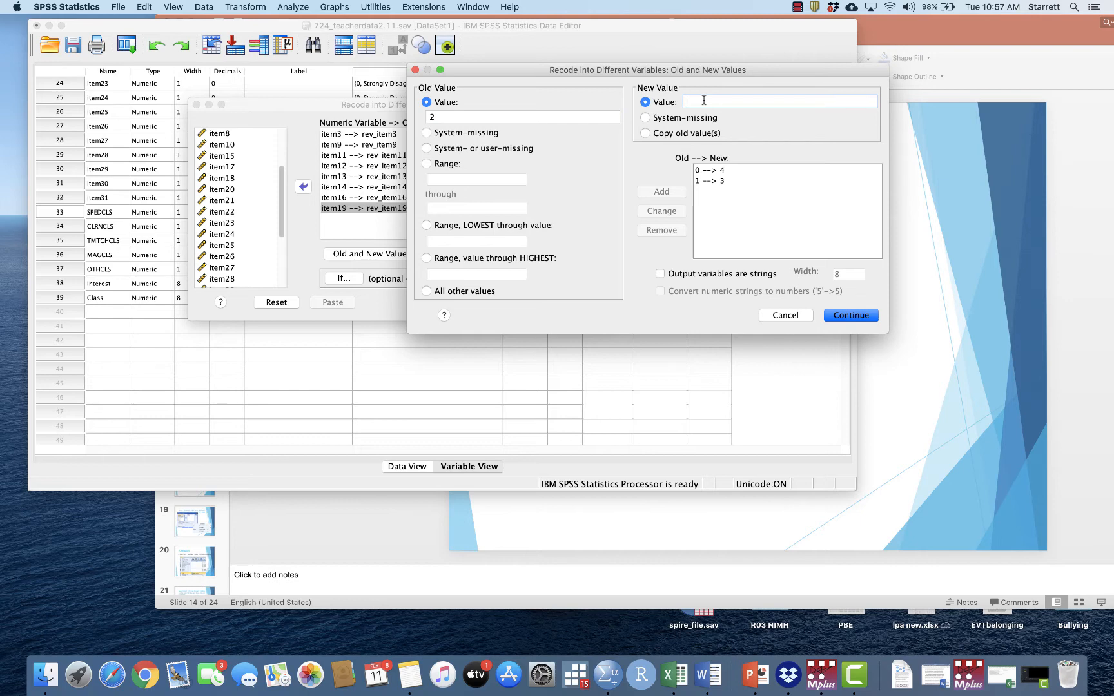
pyautogui.write('2')
pyautogui.click(664, 193)
# - Add the recode mappings of old value 3 to new value 1 and old value 4 to new value 0
pyautogui.click(542, 116)
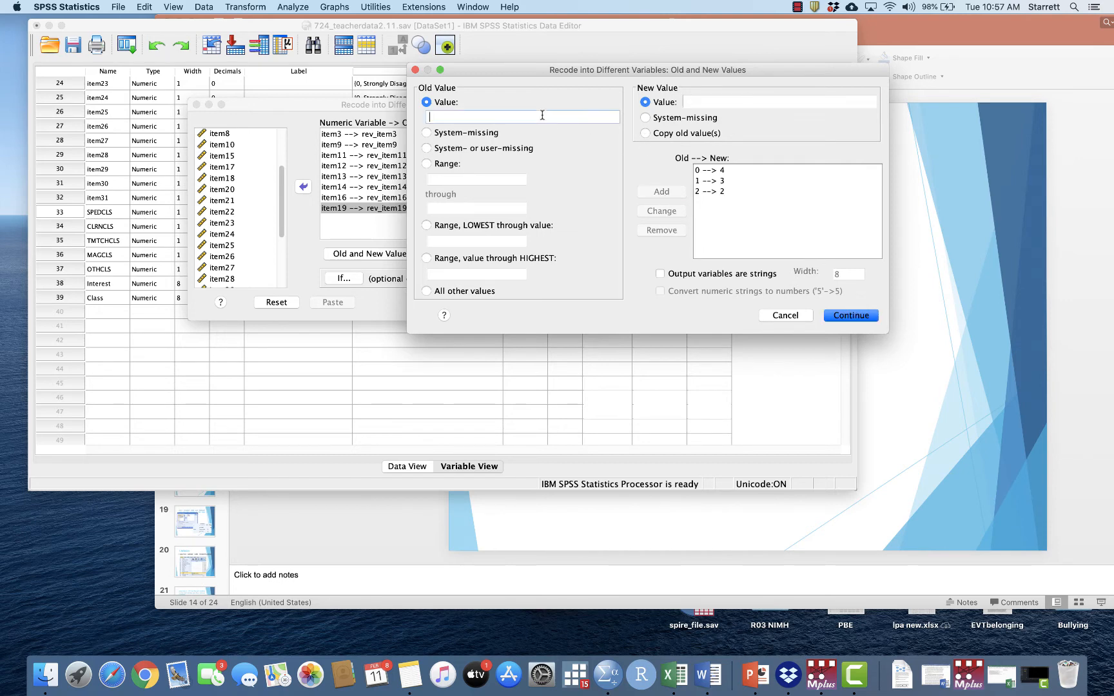
pyautogui.click(721, 101)
pyautogui.write('1')
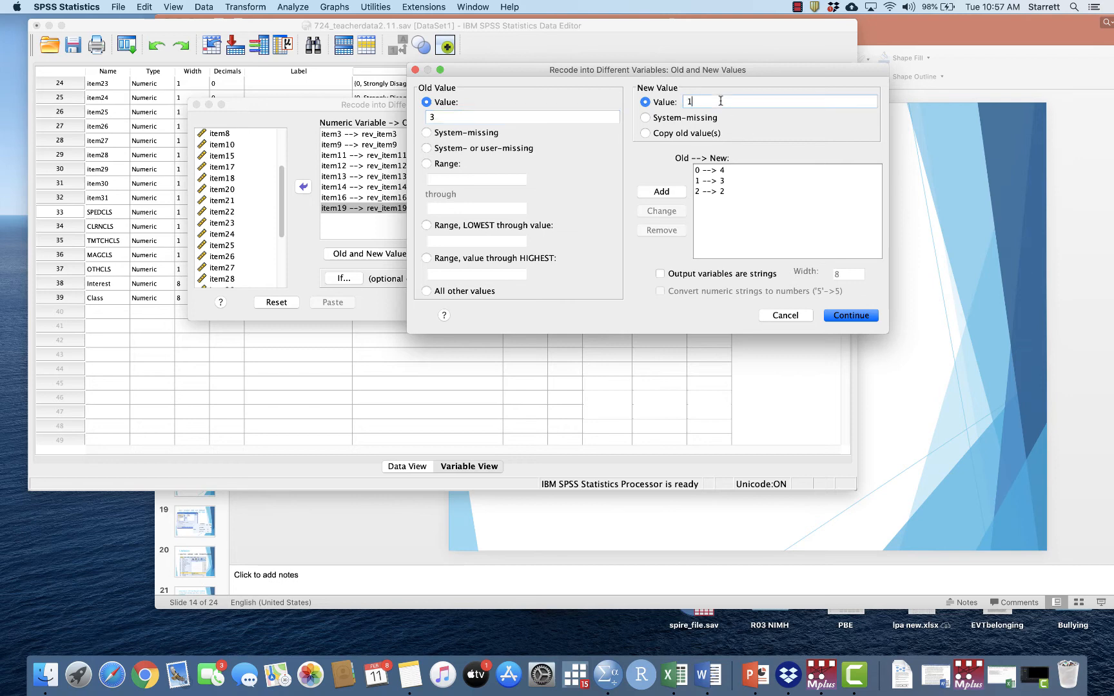
pyautogui.click(662, 191)
pyautogui.click(578, 116)
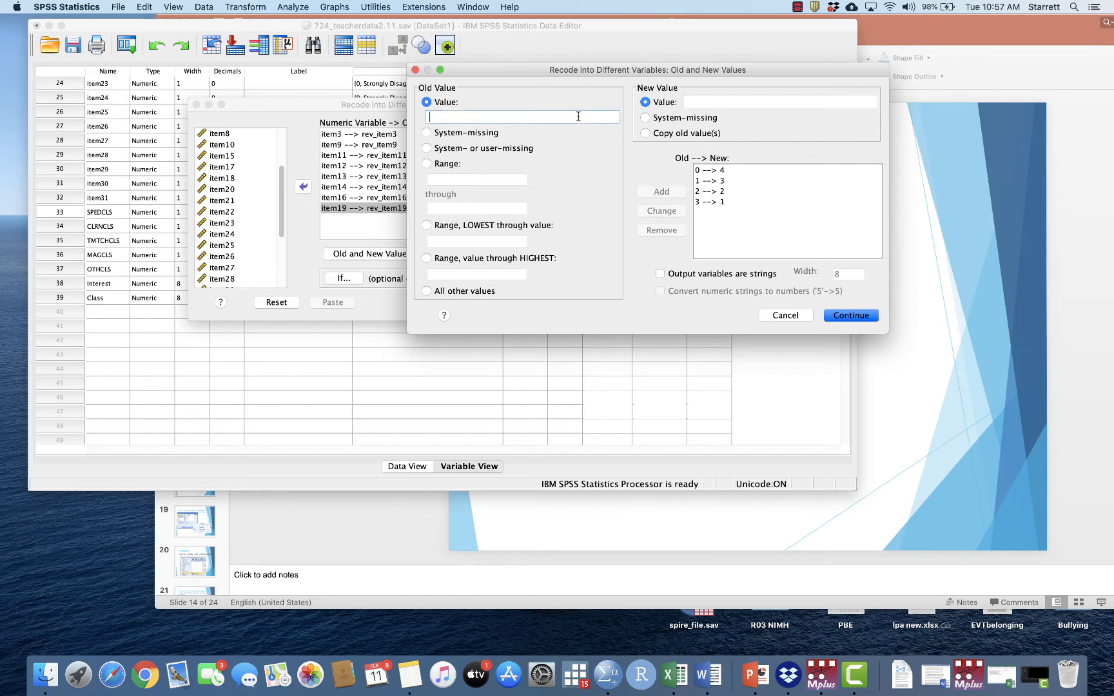
pyautogui.click(714, 103)
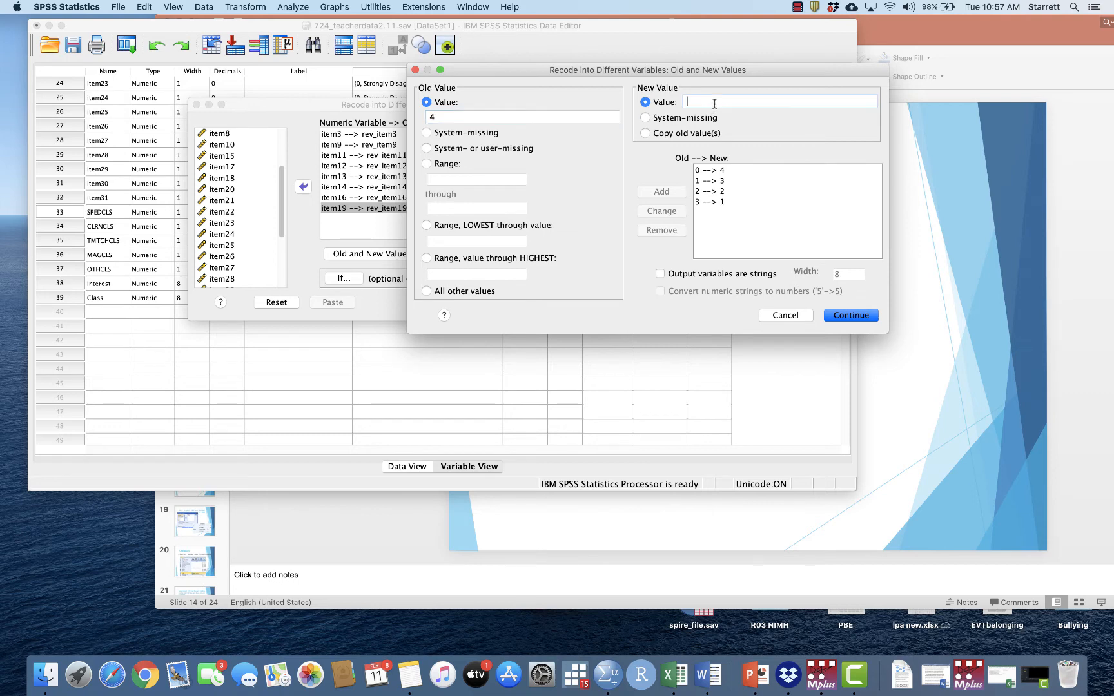
pyautogui.write('0')
pyautogui.click(662, 193)
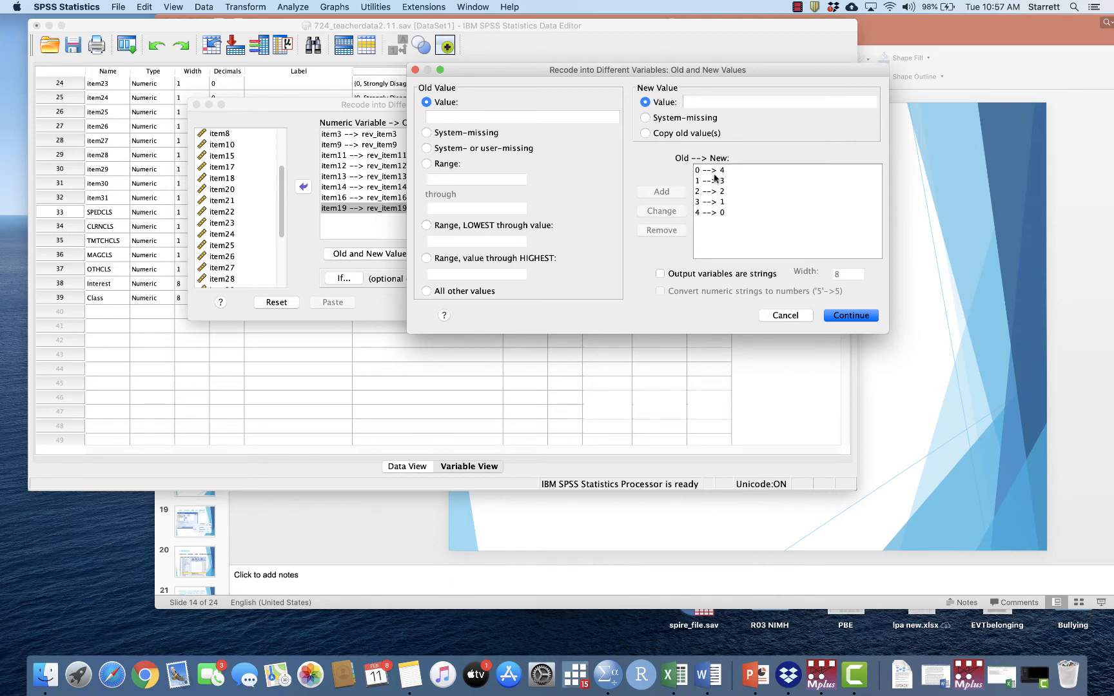
# - Accept the old and new value mappings and run the recode into different variables
pyautogui.click(726, 213)
pyautogui.click(851, 315)
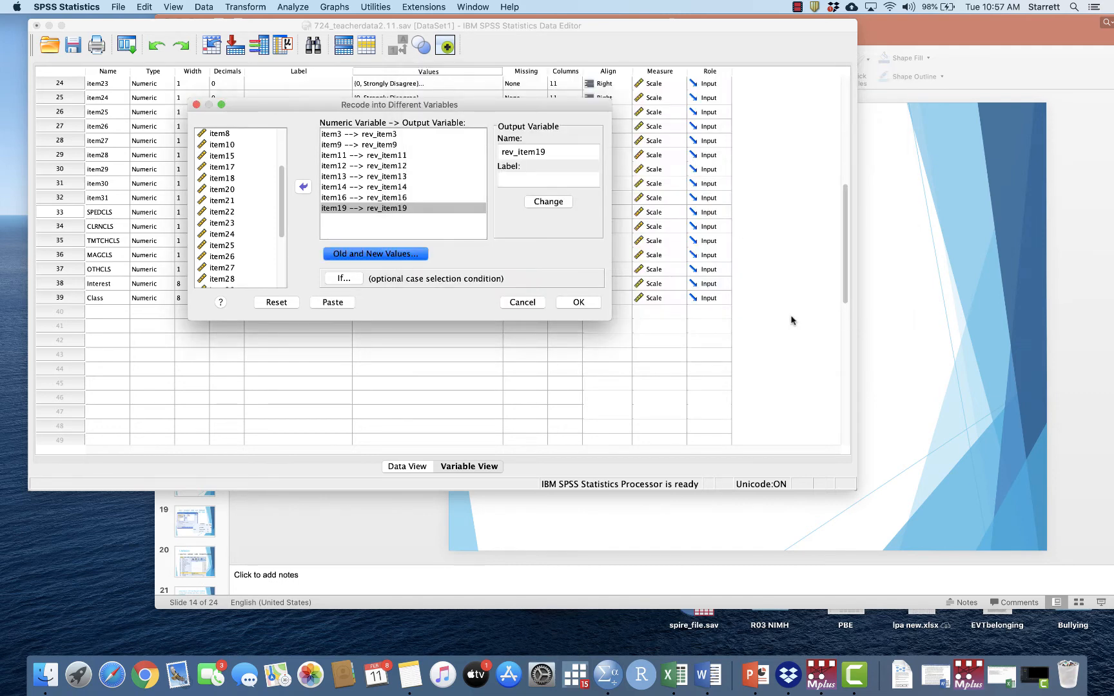
pyautogui.click(579, 303)
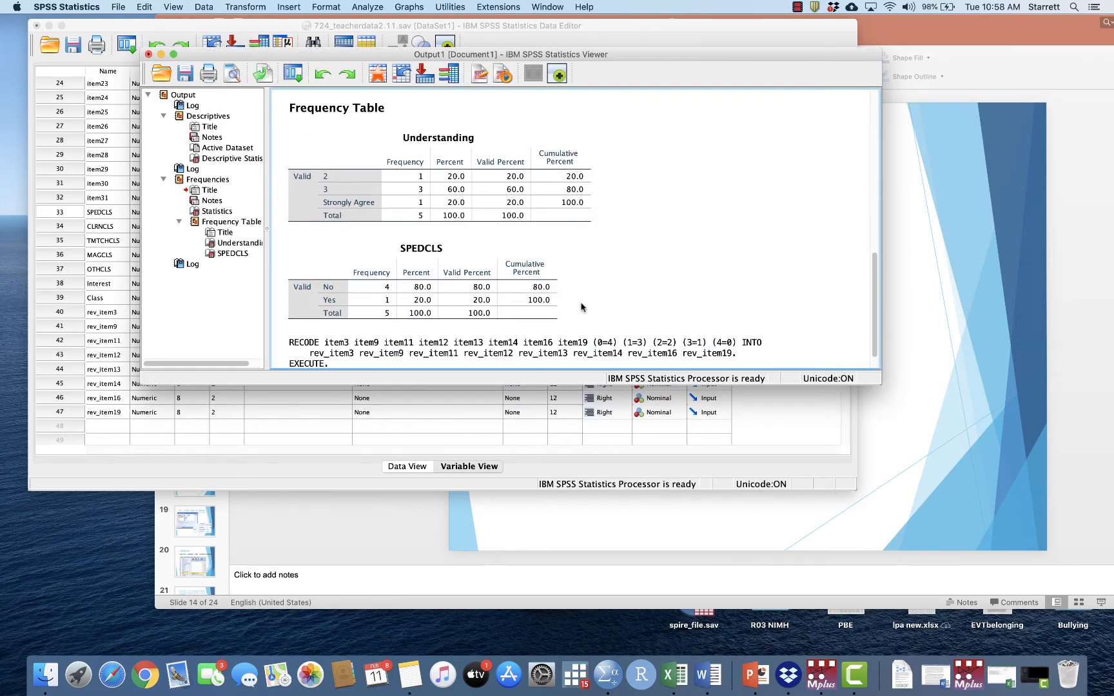
# - Review the RECODE syntax in the output, then check the new rev_ variables and their case values in the Data Editor
pyautogui.click(374, 318)
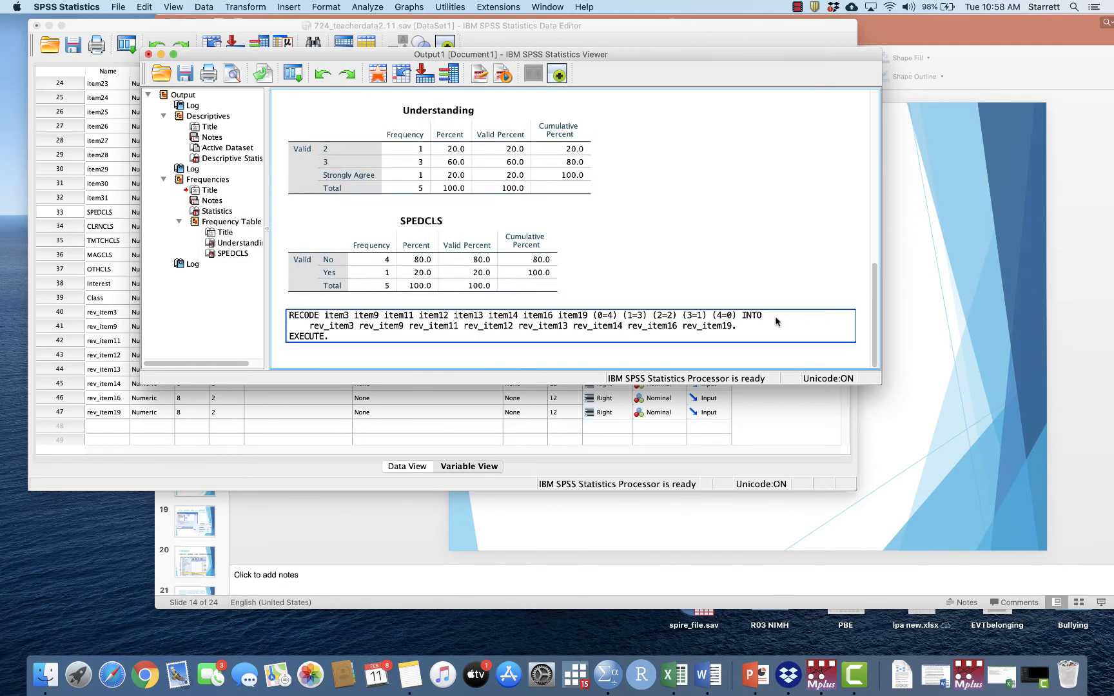
pyautogui.click(300, 475)
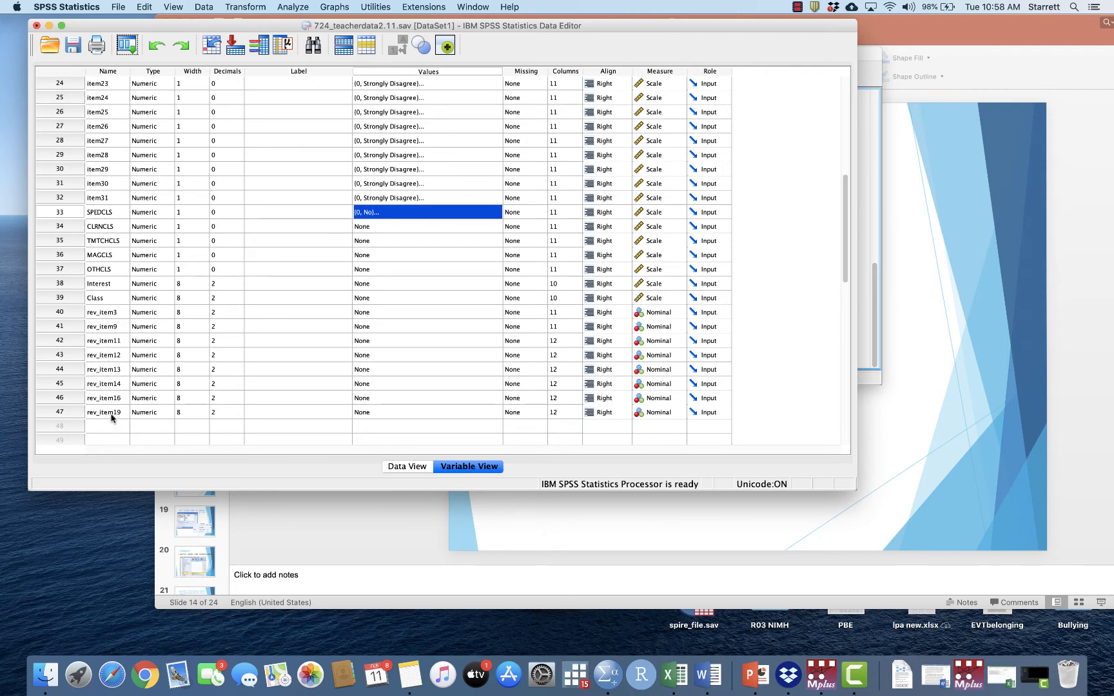
pyautogui.click(407, 467)
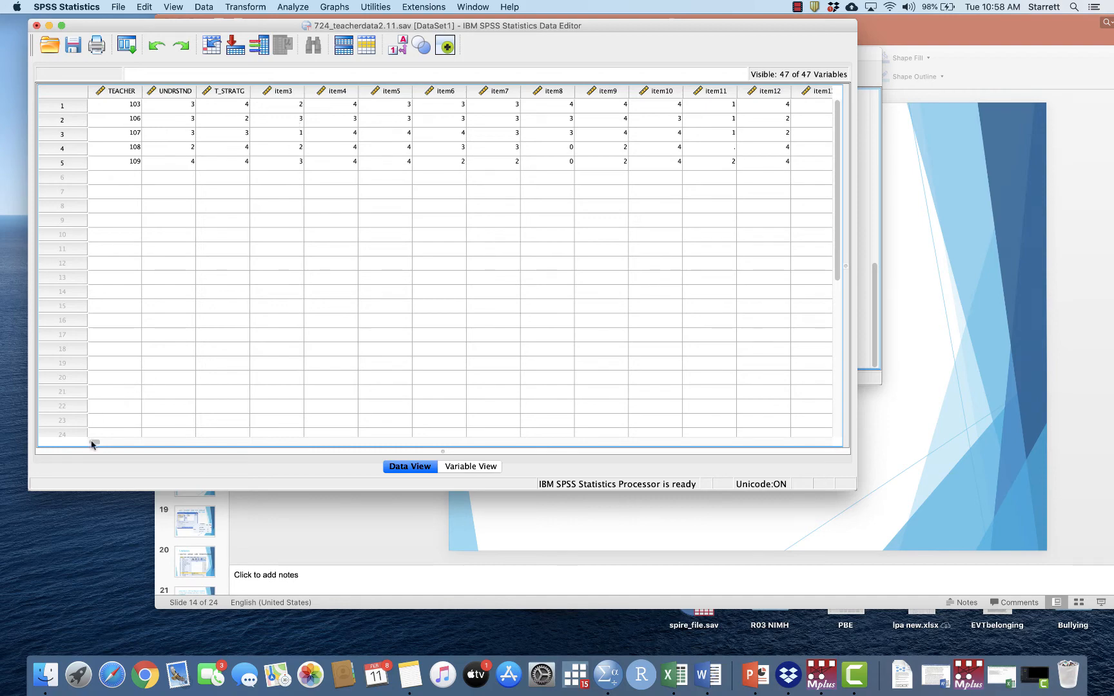
pyautogui.moveTo(92, 443); pyautogui.dragTo(574, 435)
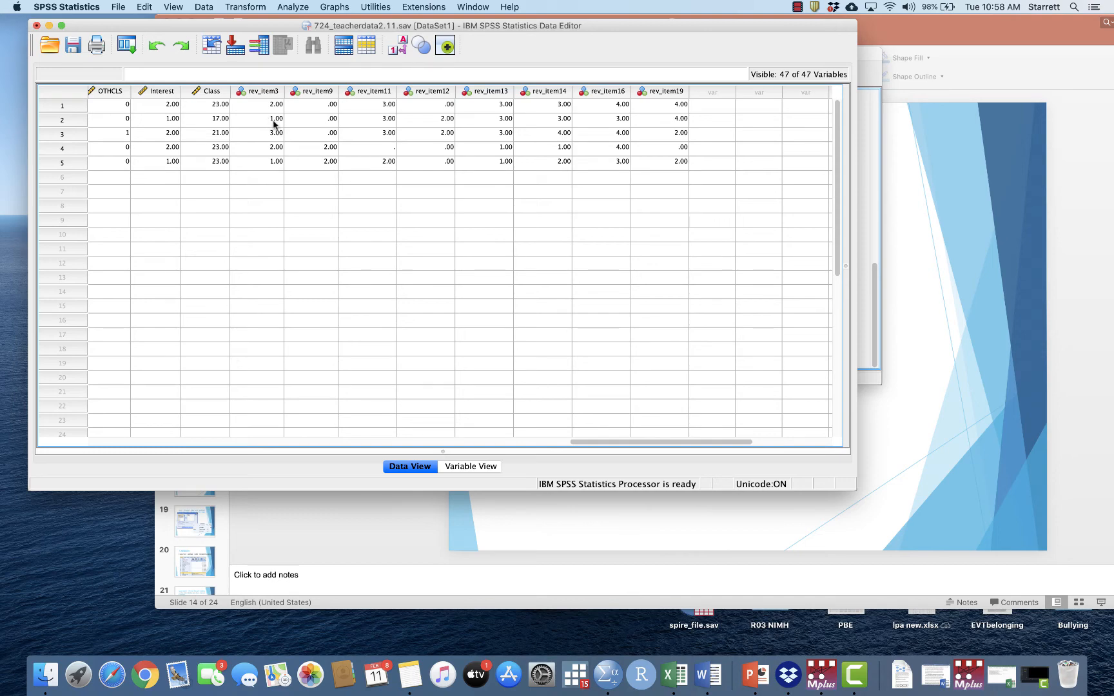
# - Copy the Scale measurement level from Class to all eight recoded variables, rev_item3 through rev_item19
pyautogui.click(471, 467)
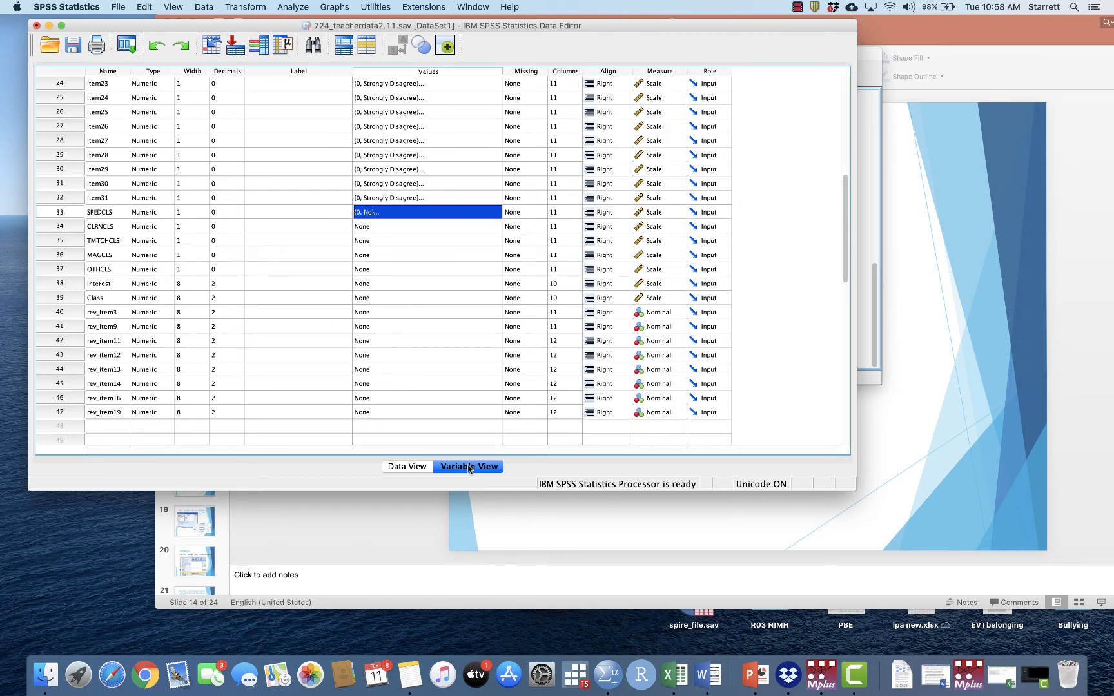
pyautogui.scroll(-3, 772, 400)
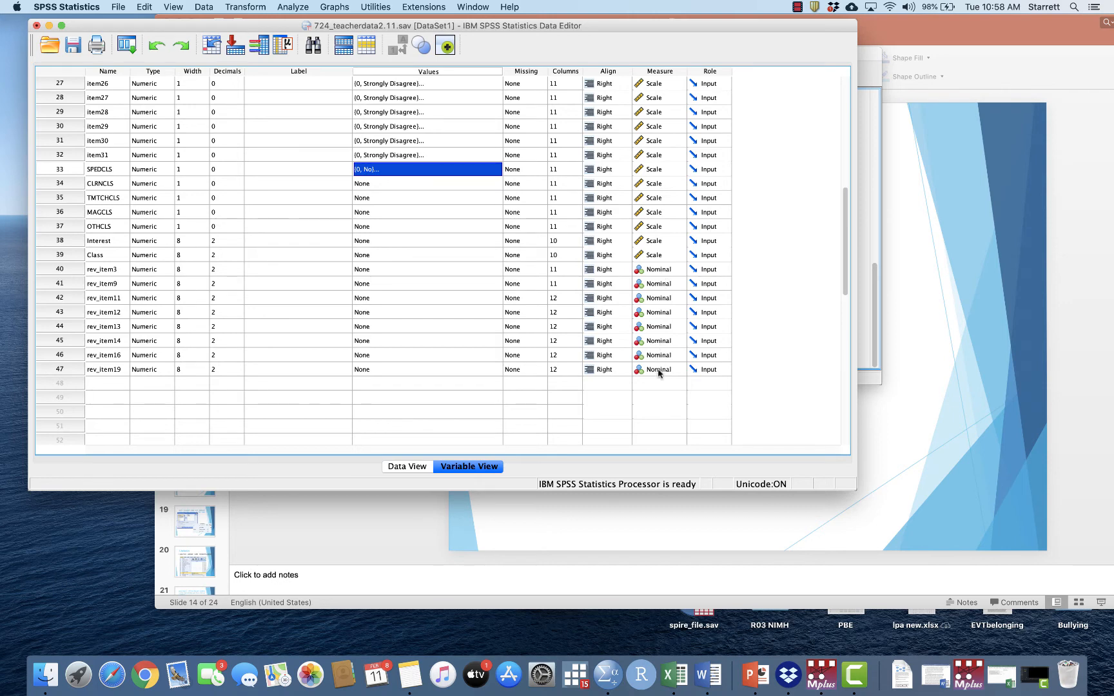
pyautogui.click(671, 256)
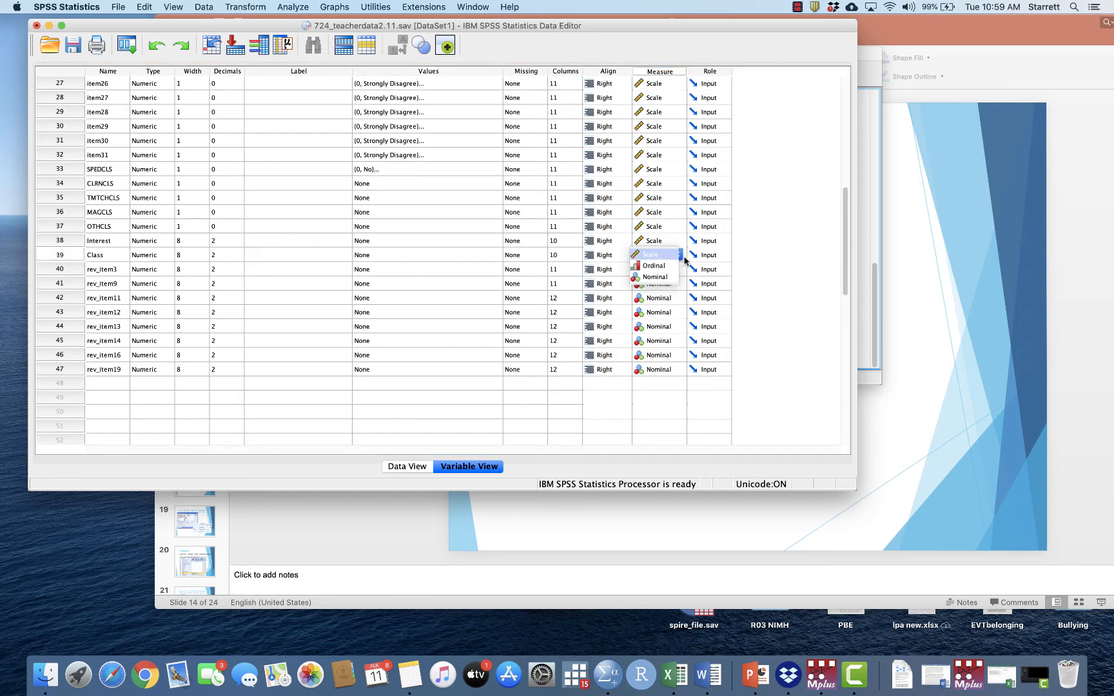
pyautogui.click(682, 260)
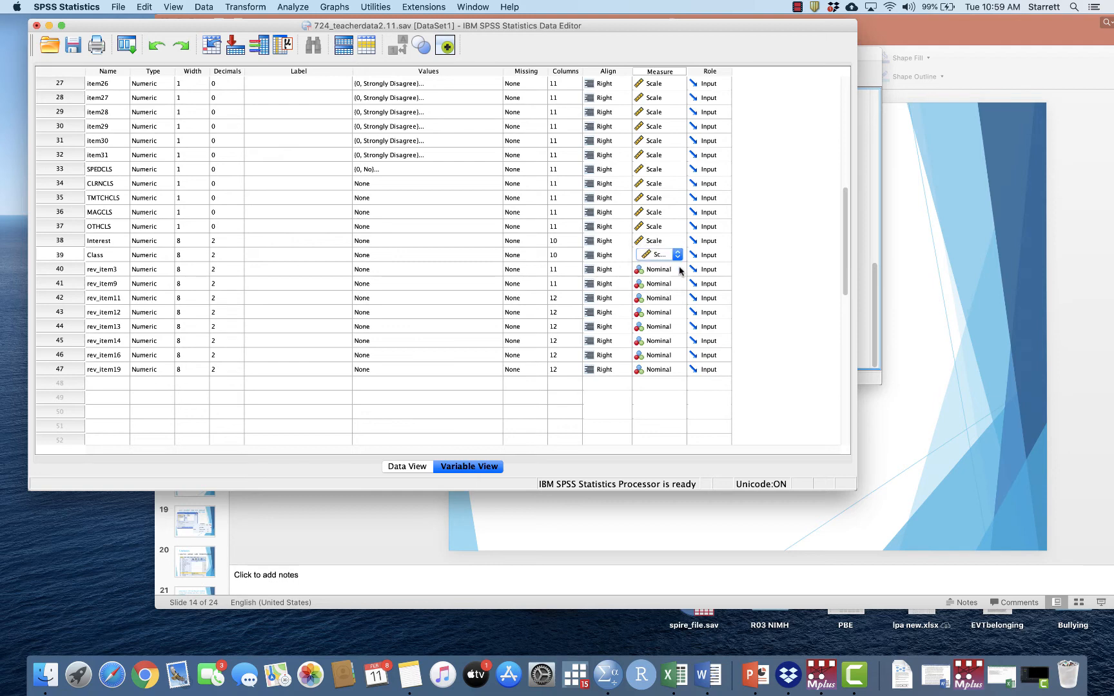
pyautogui.moveTo(679, 269); pyautogui.dragTo(676, 371)
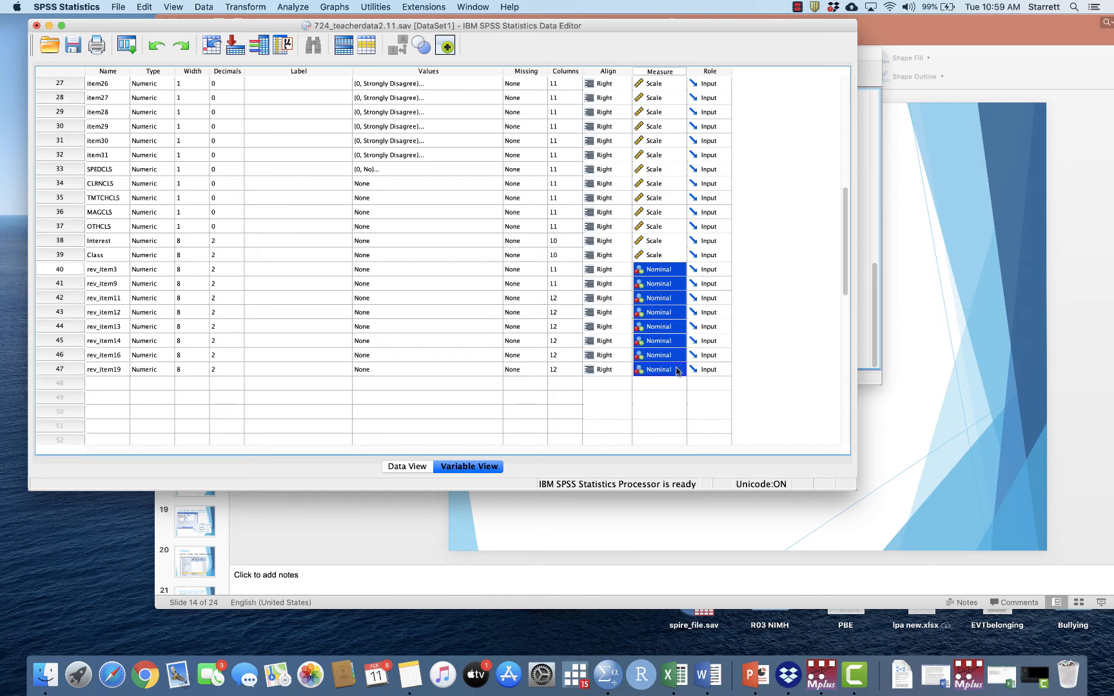
pyautogui.press('super+v')
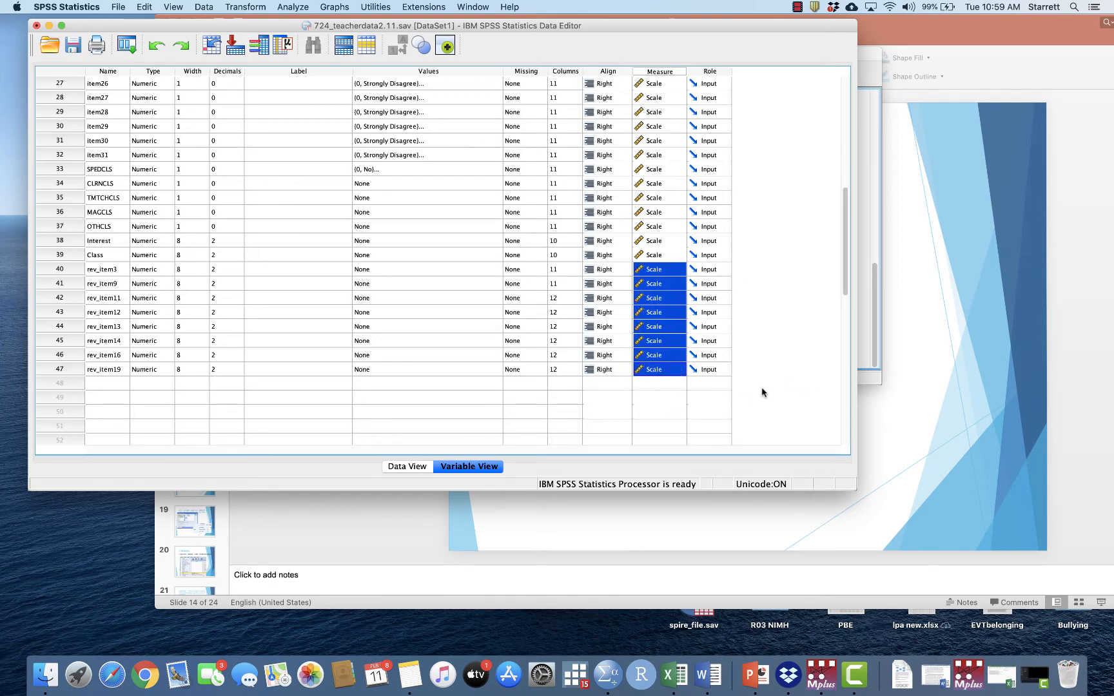
pyautogui.click(519, 418)
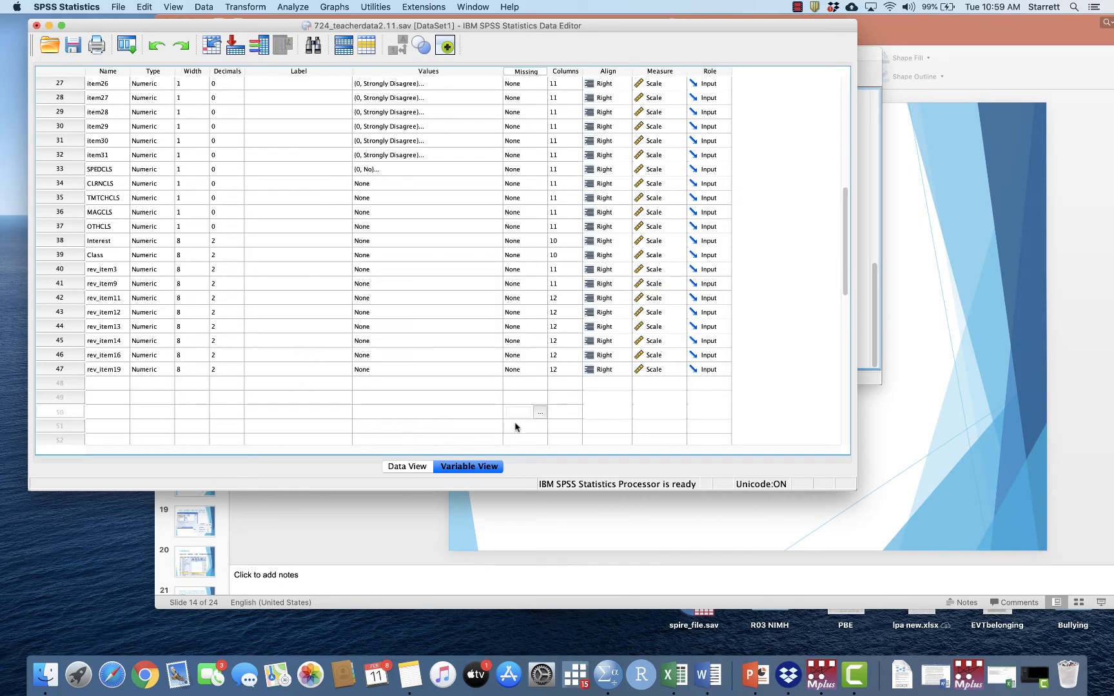
# - Switch to the PowerPoint lesson and go through slides 15 and 16 to the Attitude practice task on slide 17
pyautogui.click(912, 447)
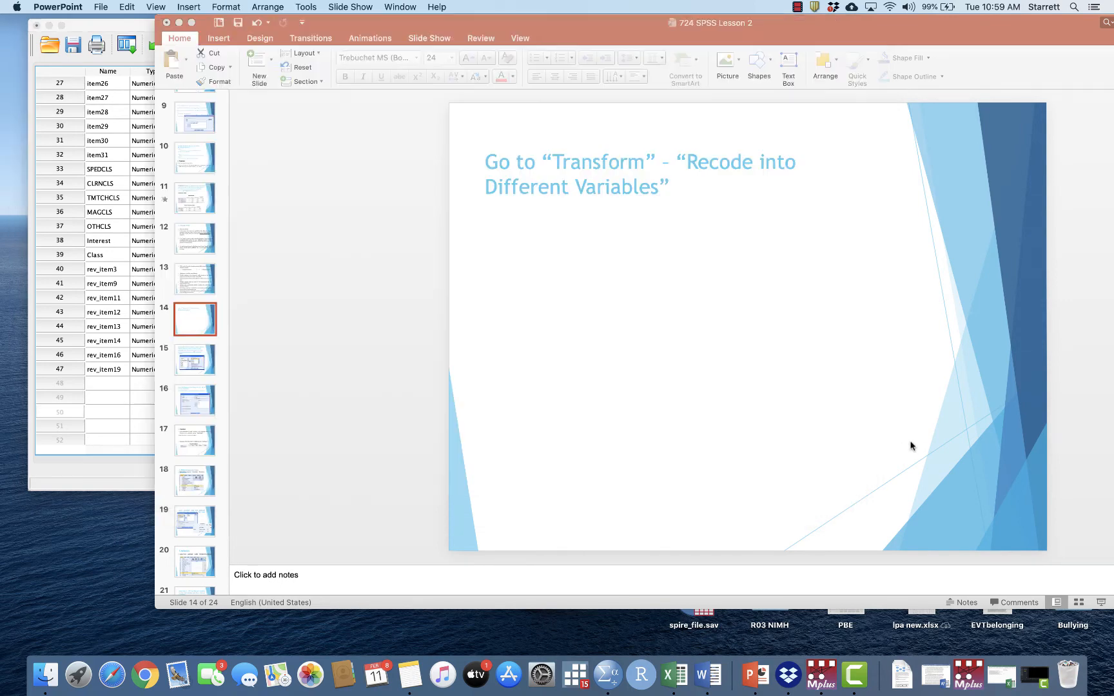
pyautogui.click(196, 351)
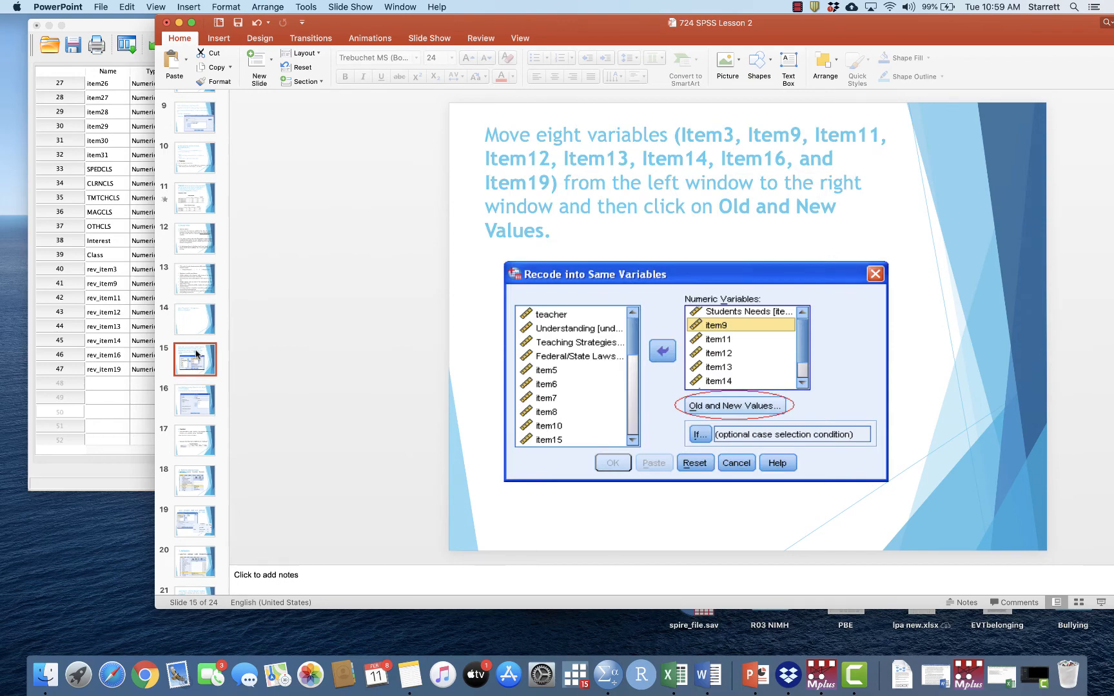
pyautogui.press('Down')
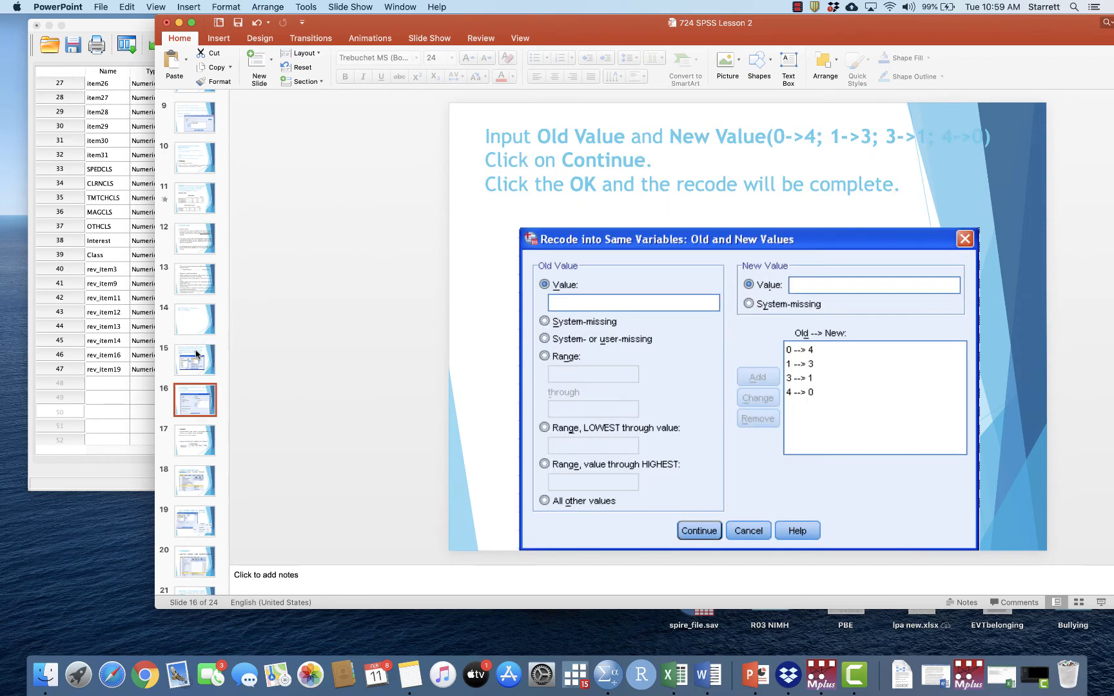
pyautogui.press('Down')
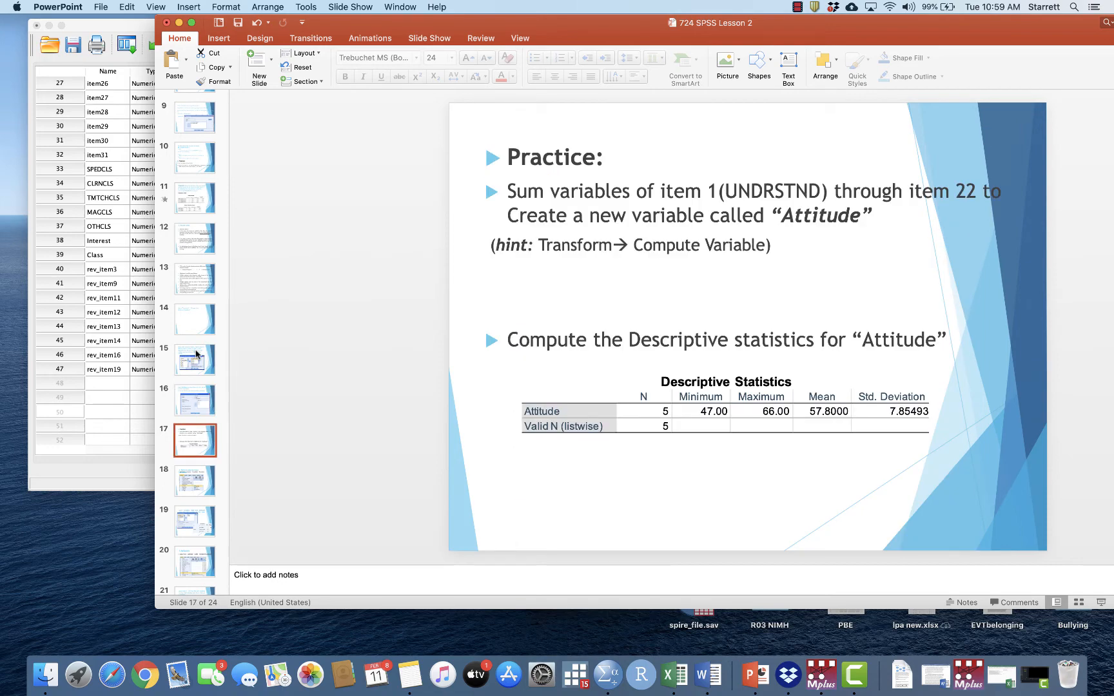
# - Switch back to the SPSS Data Editor and shift its window slightly to the right over the practice slide
pyautogui.click(108, 471)
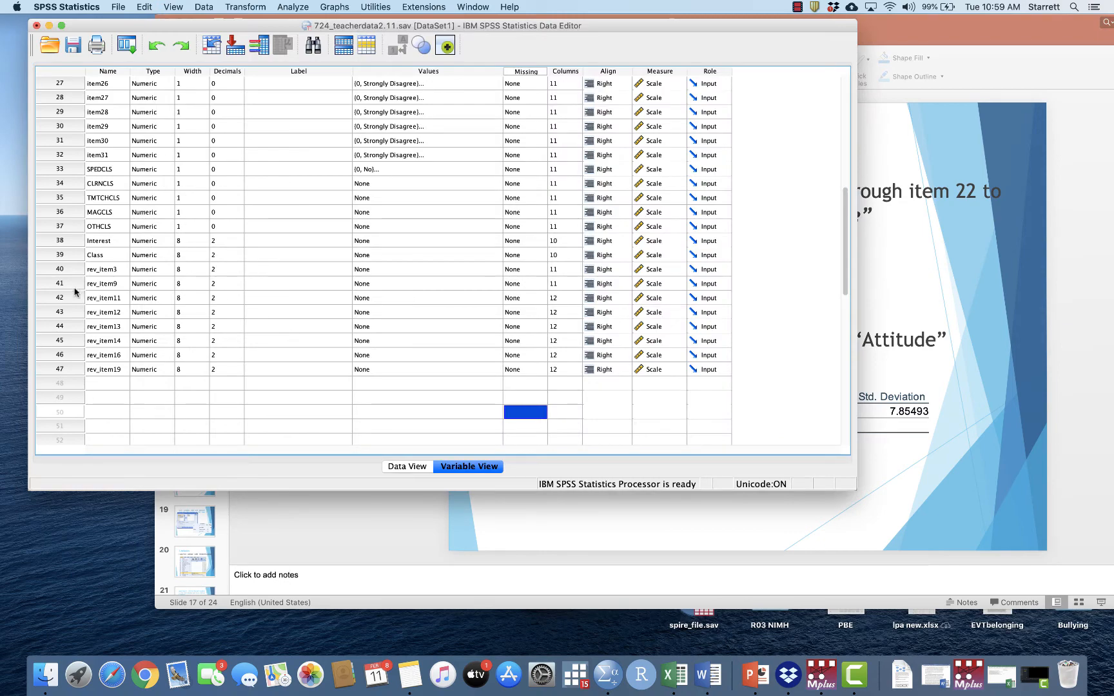
pyautogui.click(951, 395)
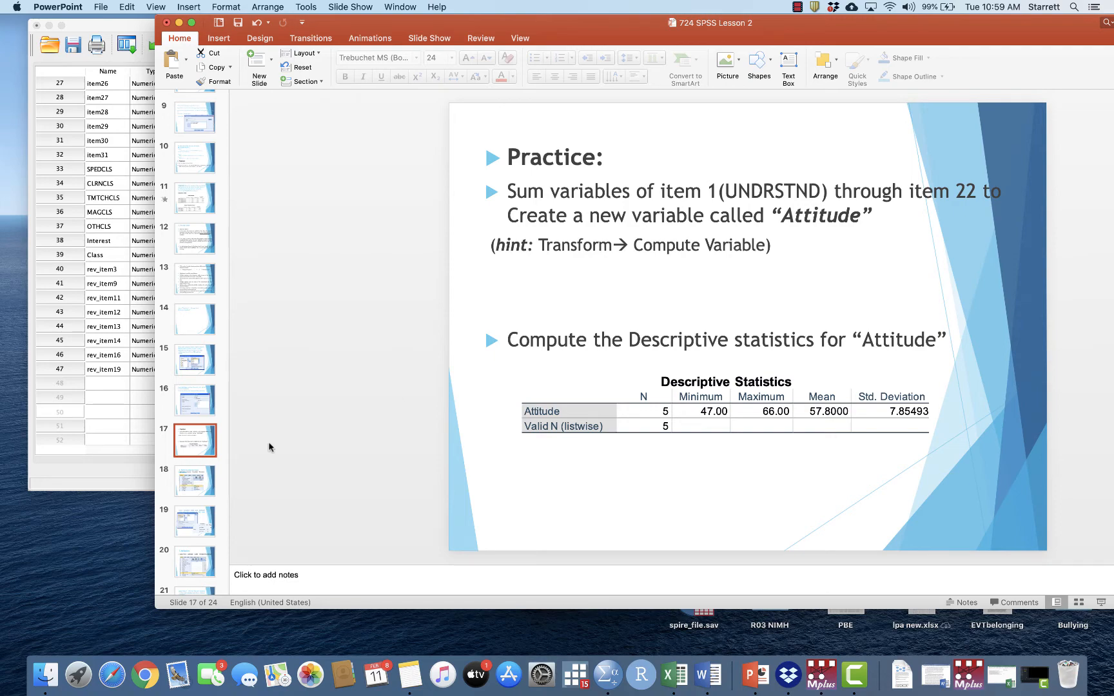
pyautogui.click(112, 473)
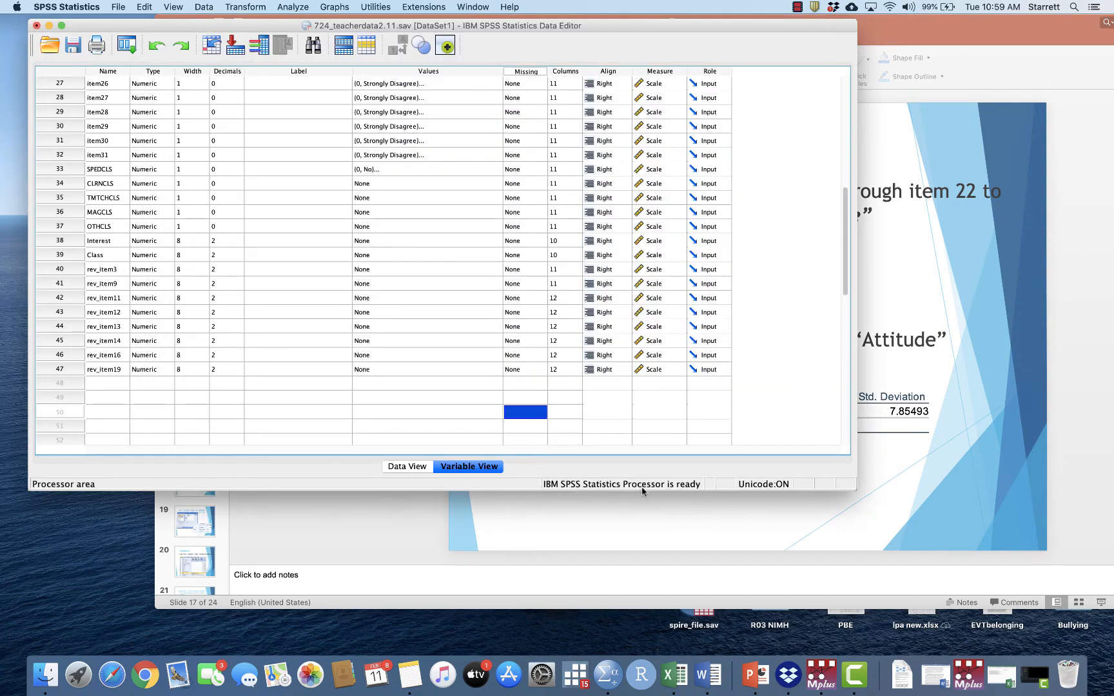
pyautogui.moveTo(559, 29); pyautogui.dragTo(583, 29)
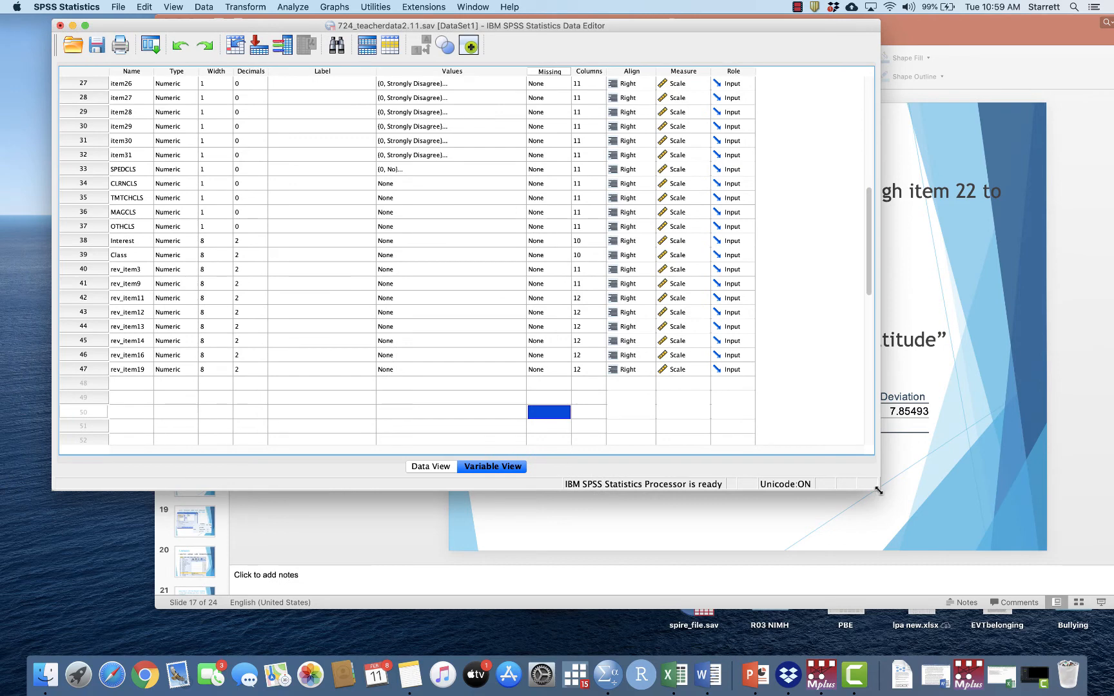
# - Start a Compute Variable transformation with Attitude as the target variable and begin its numeric expression
pyautogui.click(249, 7)
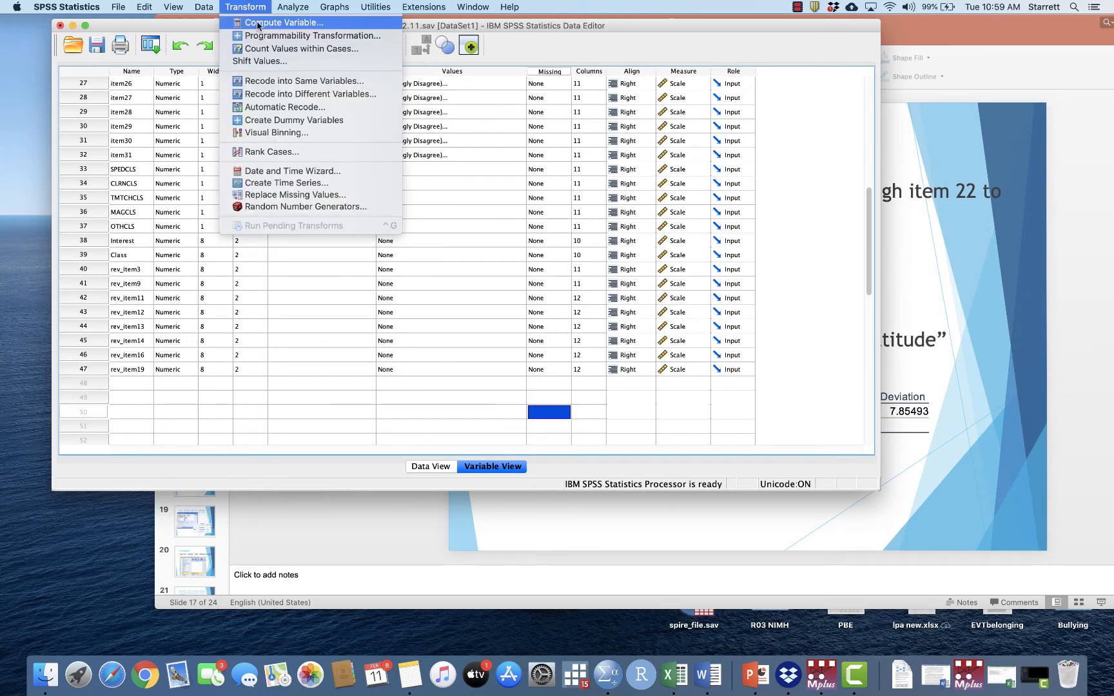
pyautogui.click(257, 23)
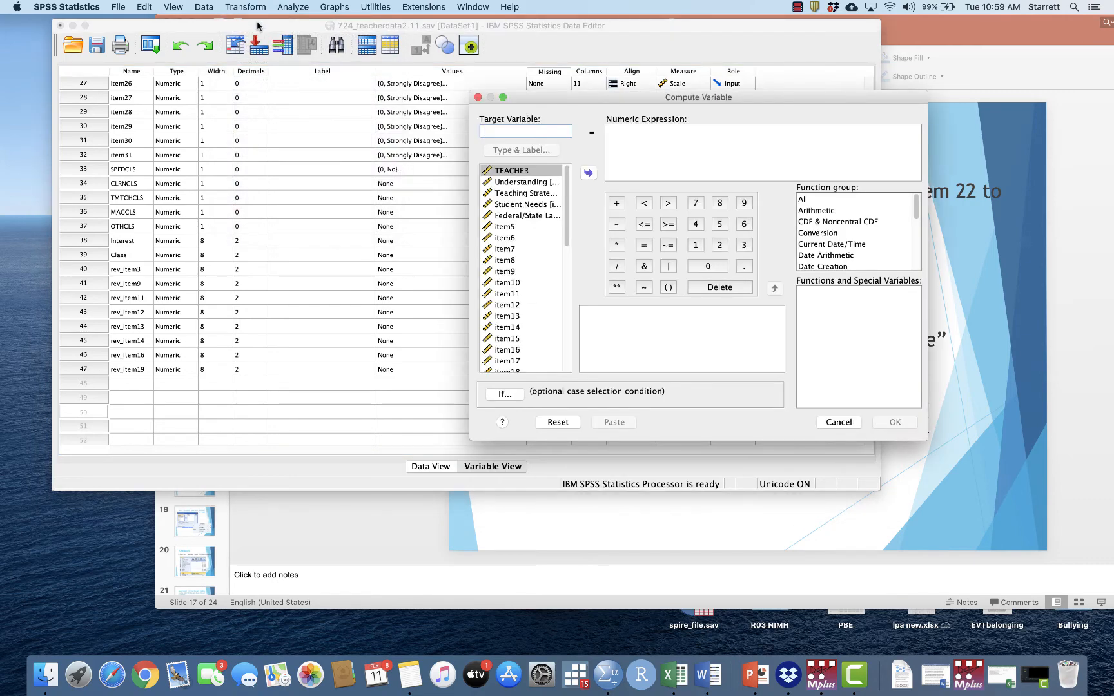
pyautogui.write('Attitude')
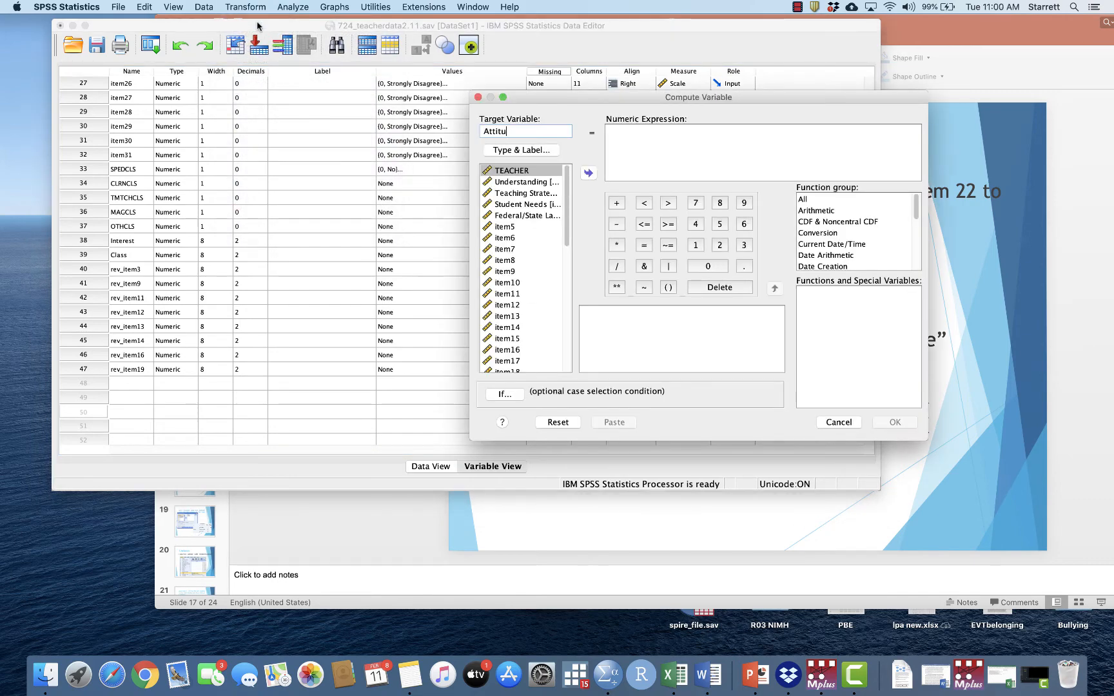
pyautogui.click(675, 144)
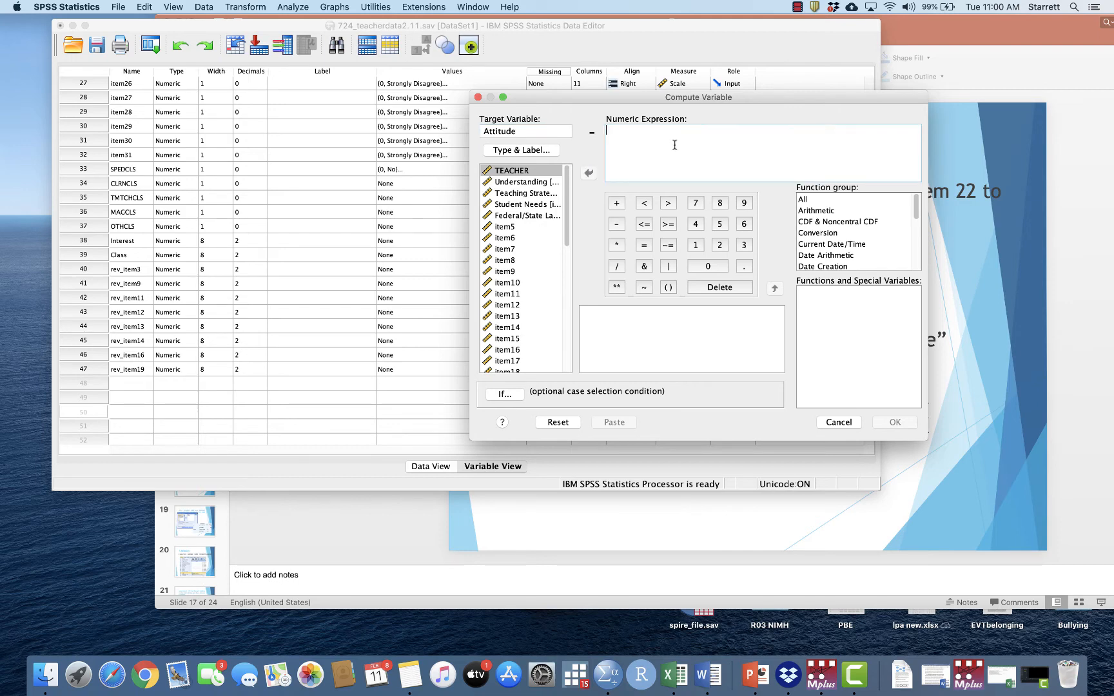
pyautogui.click(533, 185)
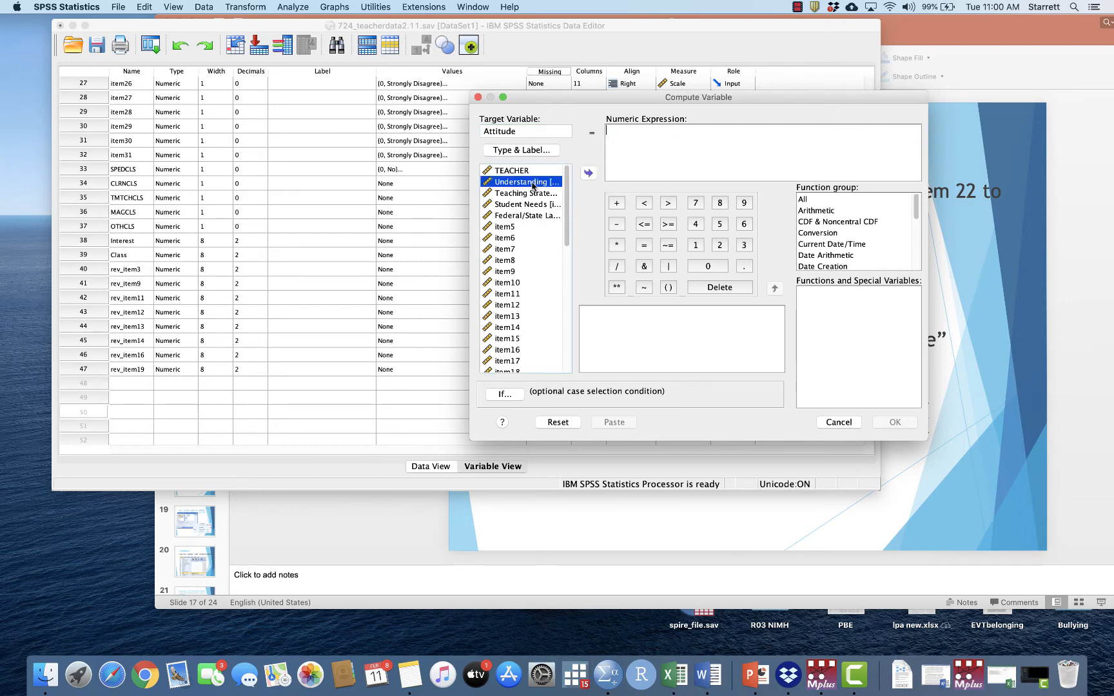
pyautogui.doubleClick(533, 185)
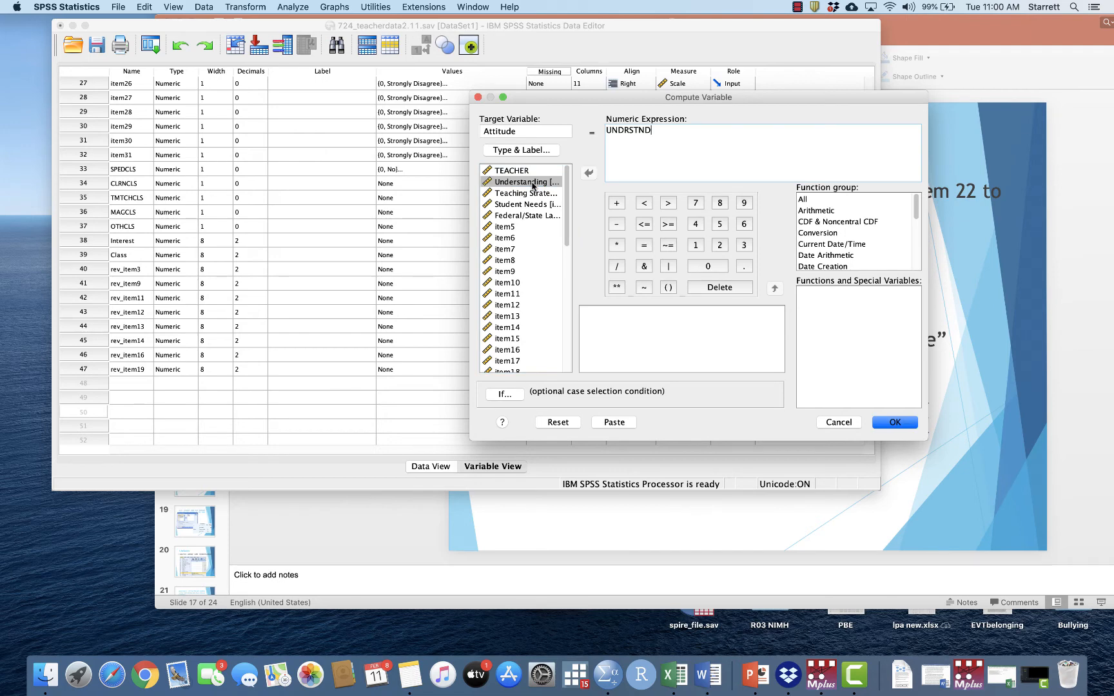
pyautogui.write('+')
# - Replace the numeric expression with a Sum( function whose first arguments are UNDRSTND and T_STRATG, separated by commas
pyautogui.moveTo(660, 130); pyautogui.dragTo(601, 131)
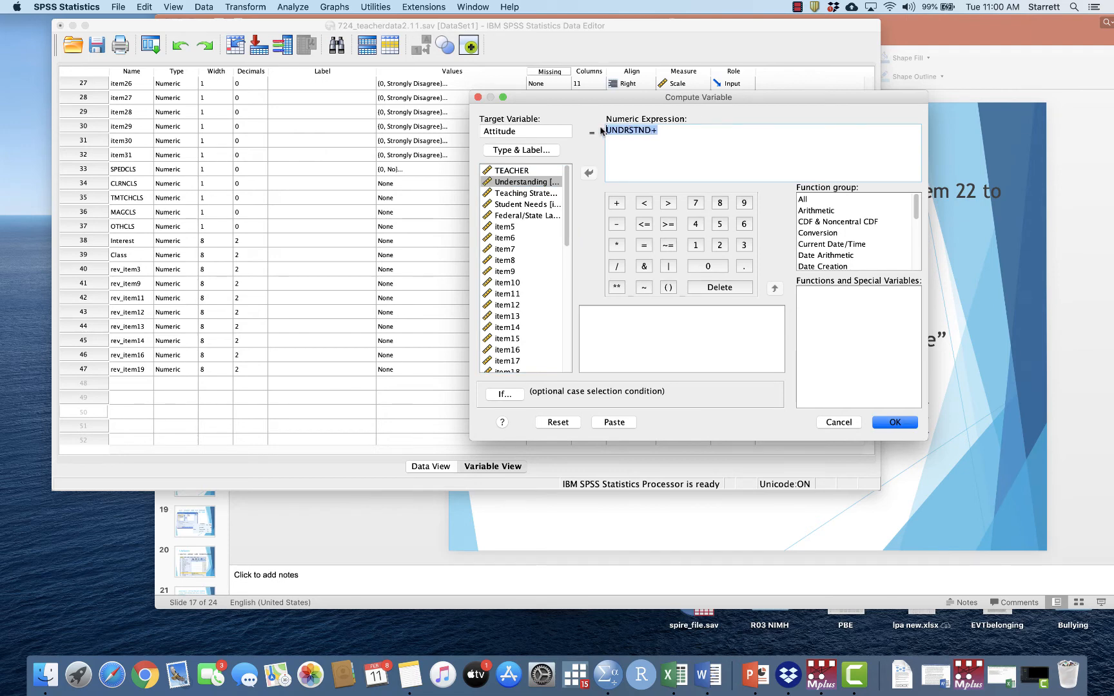
pyautogui.write('Sum(')
pyautogui.doubleClick(535, 185)
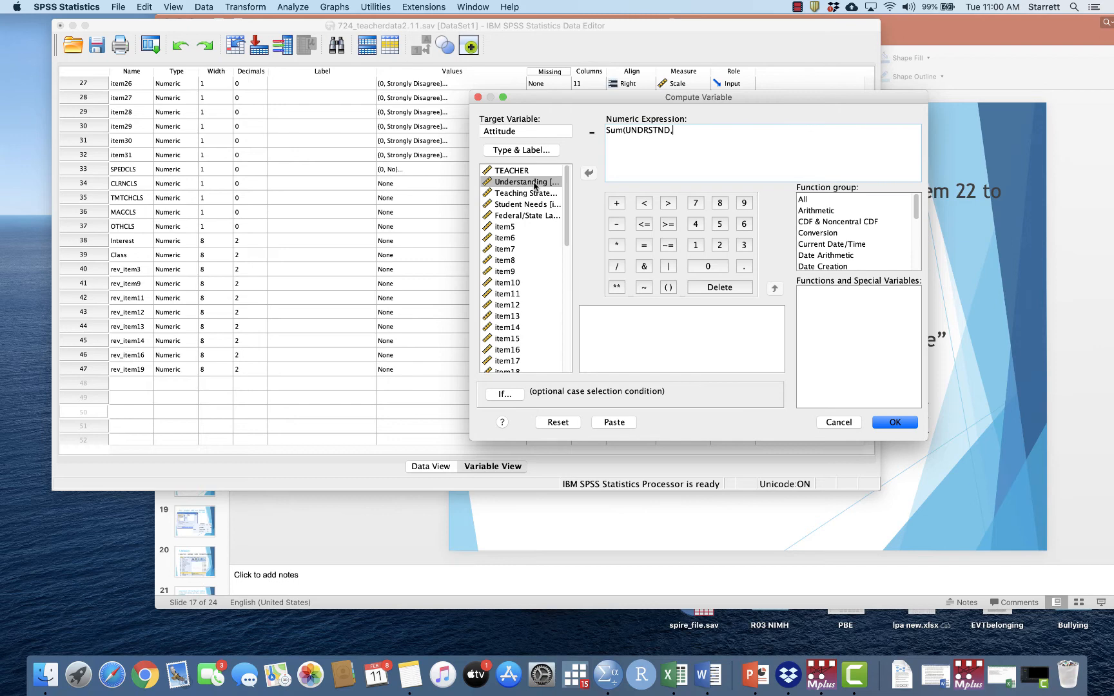
pyautogui.click(534, 195)
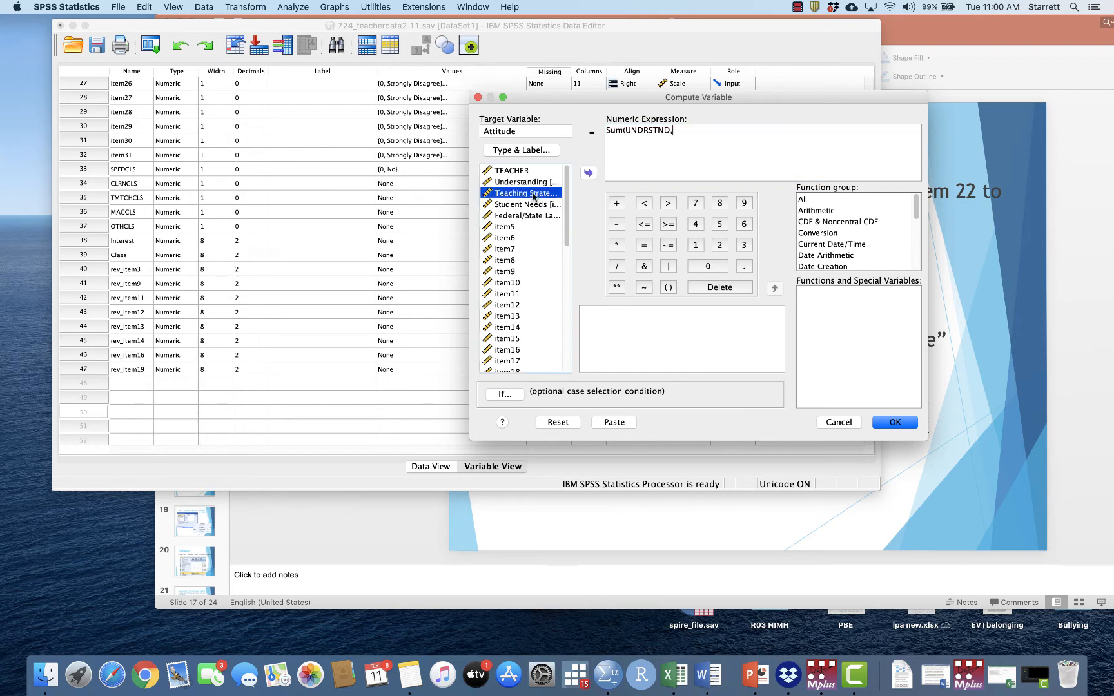
pyautogui.doubleClick(534, 194)
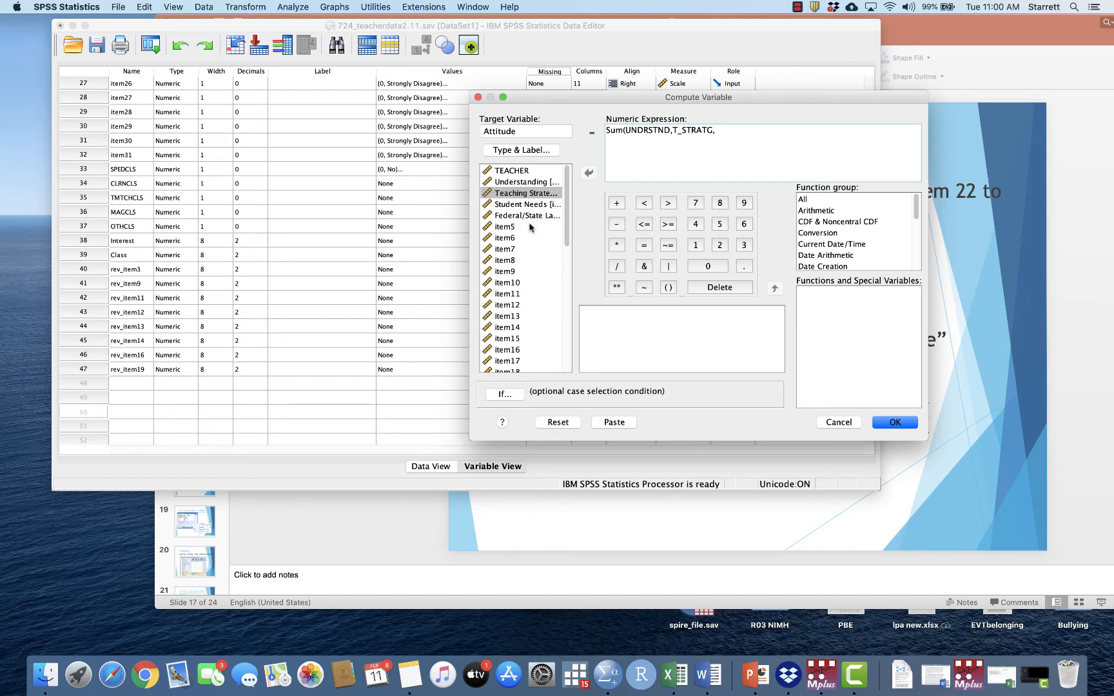
# - Add item4 and item5 to the Sum expression as comma-separated arguments
pyautogui.scroll(-1, 530, 227)
pyautogui.scroll(-1, 530, 227)
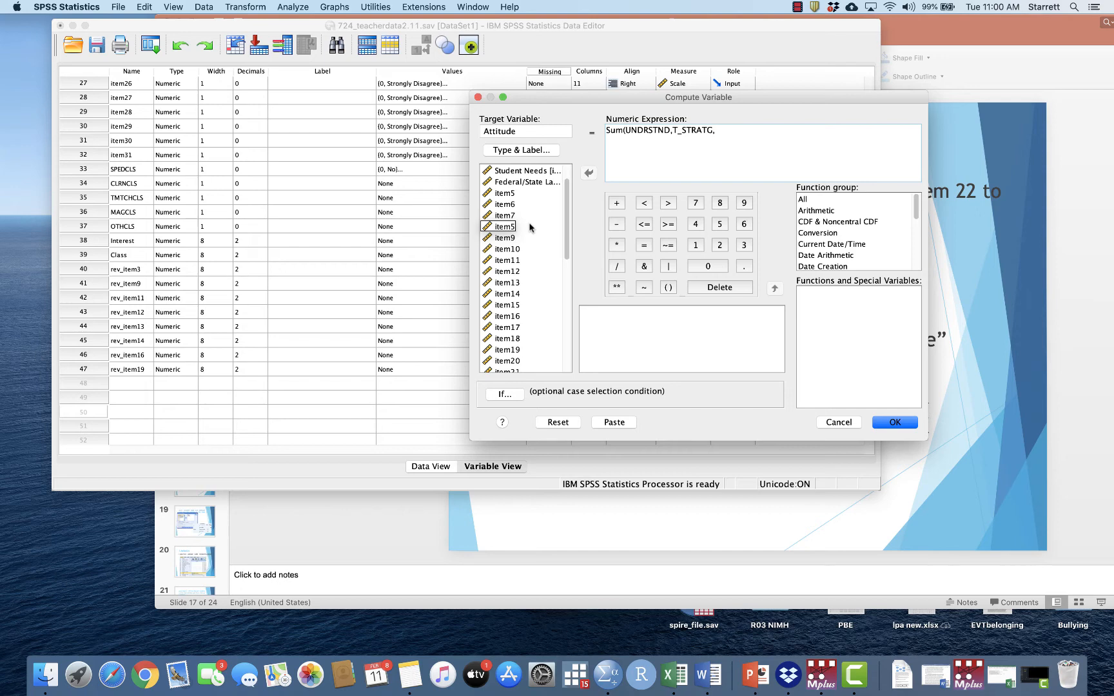
pyautogui.scroll(2, 530, 227)
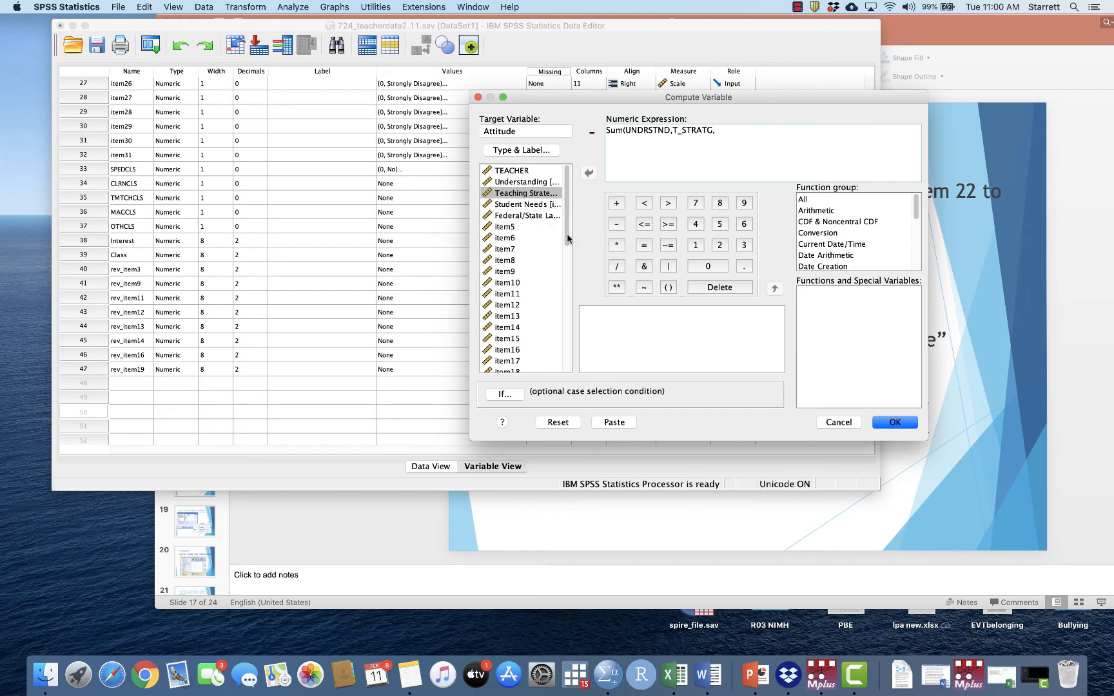
pyautogui.moveTo(567, 239); pyautogui.dragTo(563, 209)
pyautogui.doubleClick(537, 217)
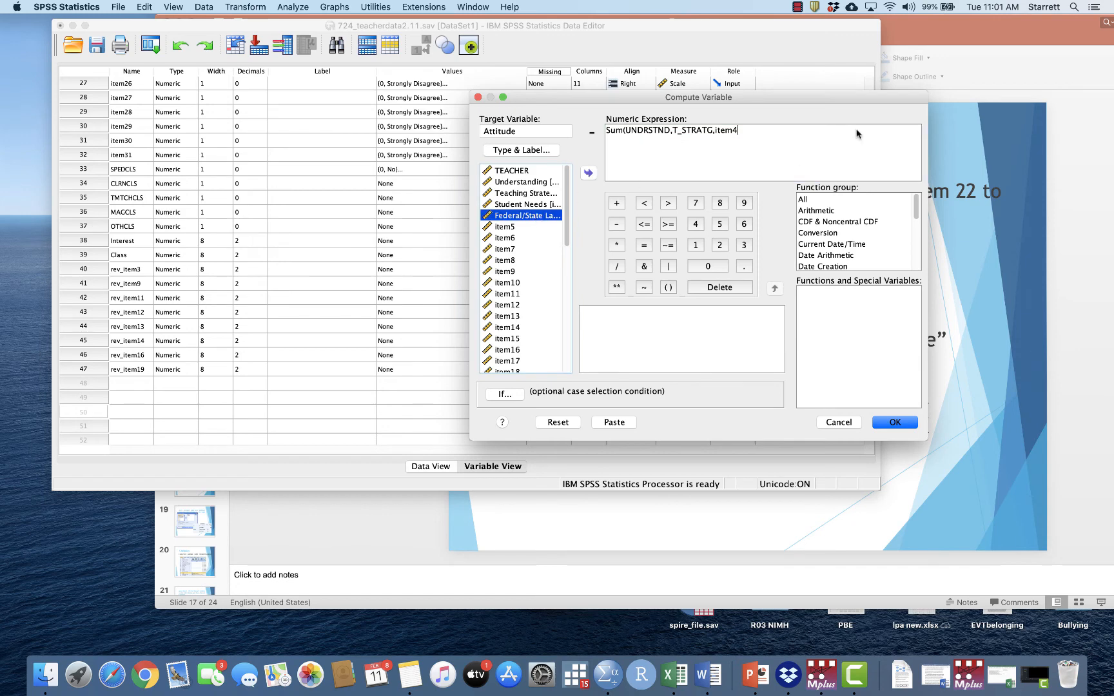
pyautogui.click(754, 136)
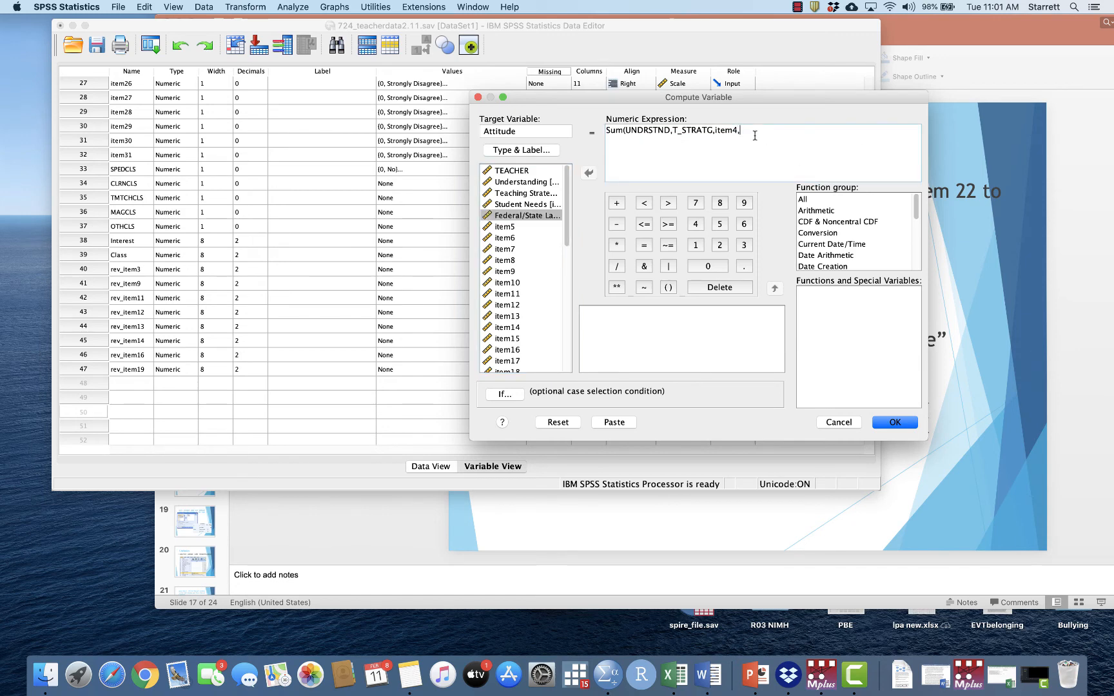
pyautogui.doubleClick(522, 229)
pyautogui.write(',')
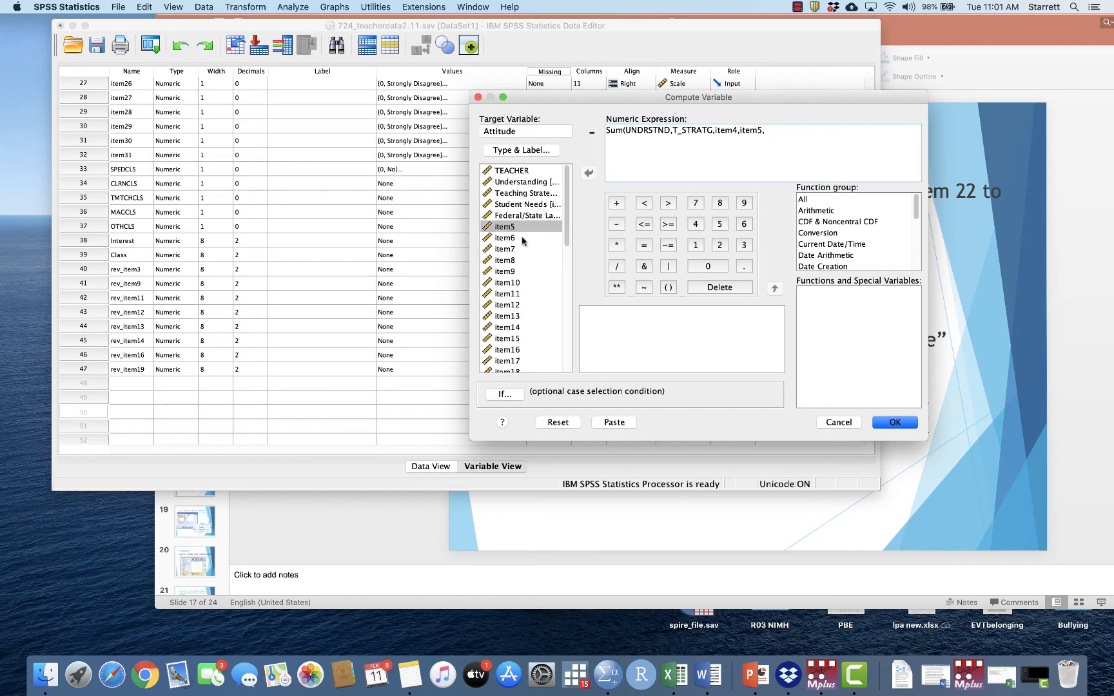
# - Continue the Sum expression with item6, item7, item8 and item10, separated by commas and leaving out item9
pyautogui.doubleClick(522, 237)
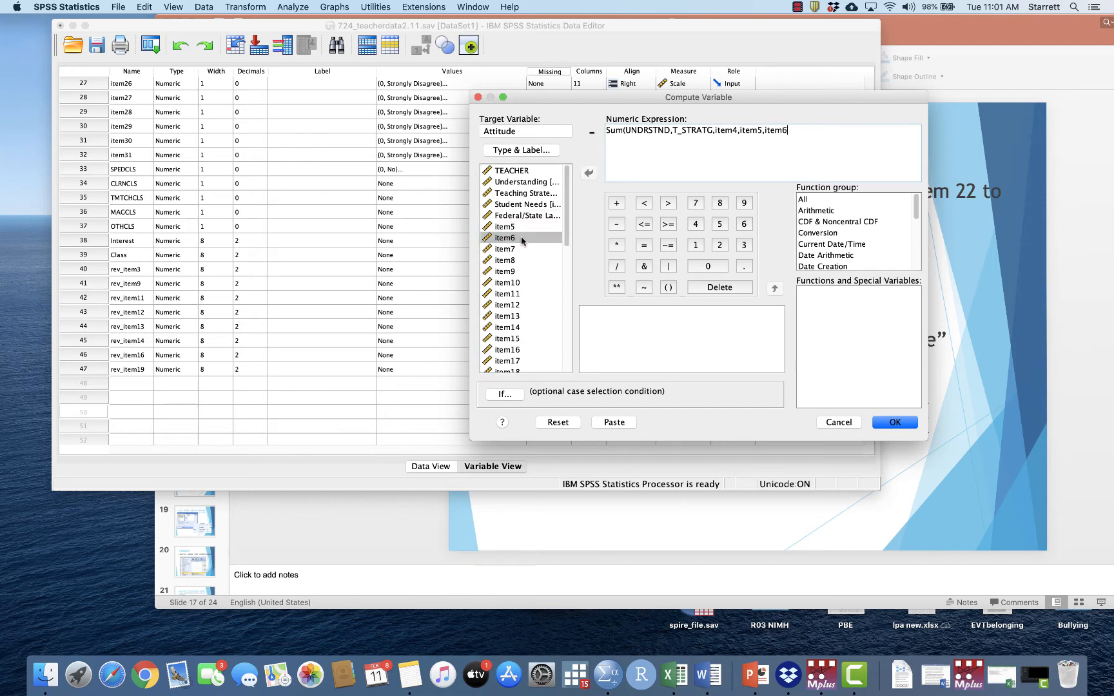
pyautogui.write(',')
pyautogui.doubleClick(515, 250)
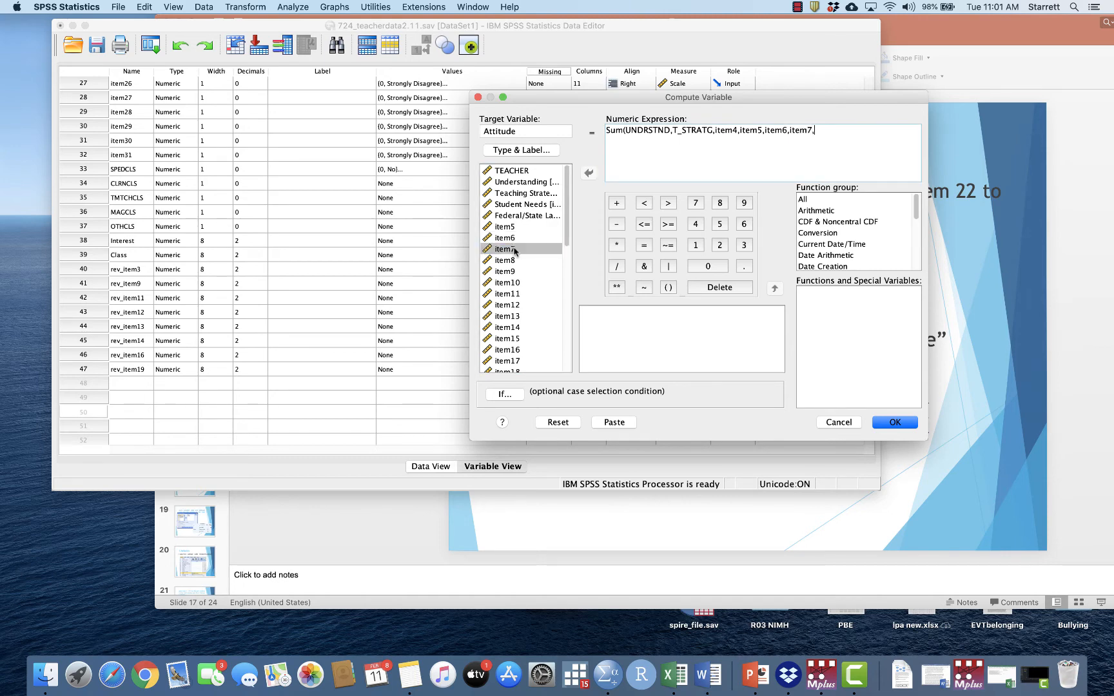
pyautogui.write(',')
pyautogui.doubleClick(520, 260)
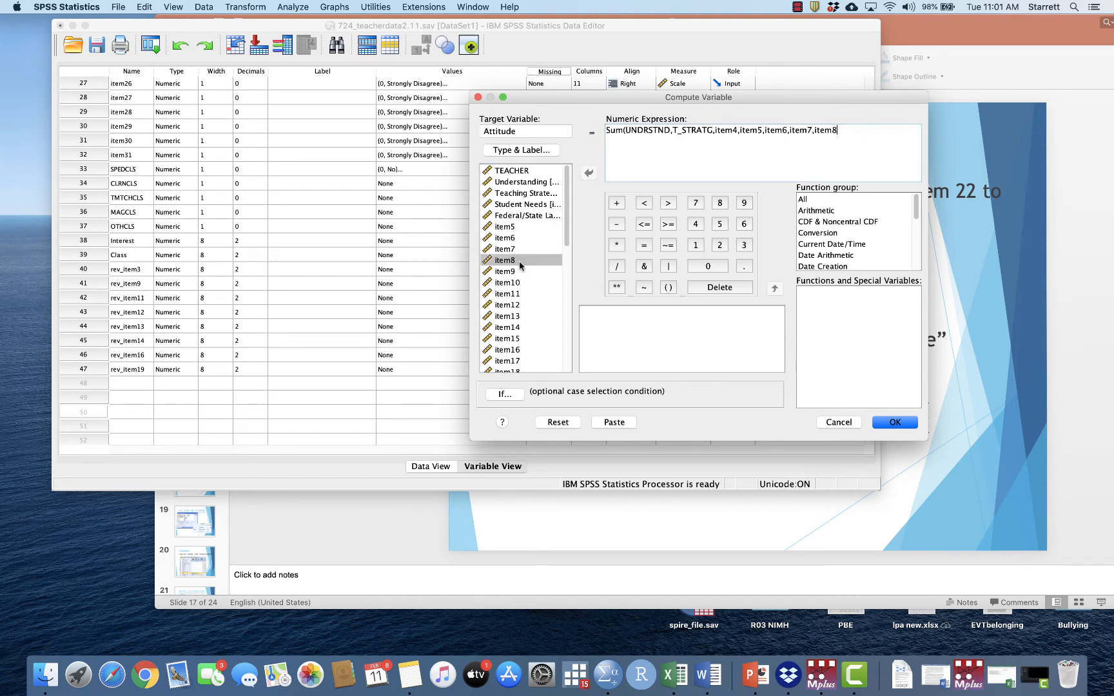
pyautogui.write(',')
pyautogui.doubleClick(520, 284)
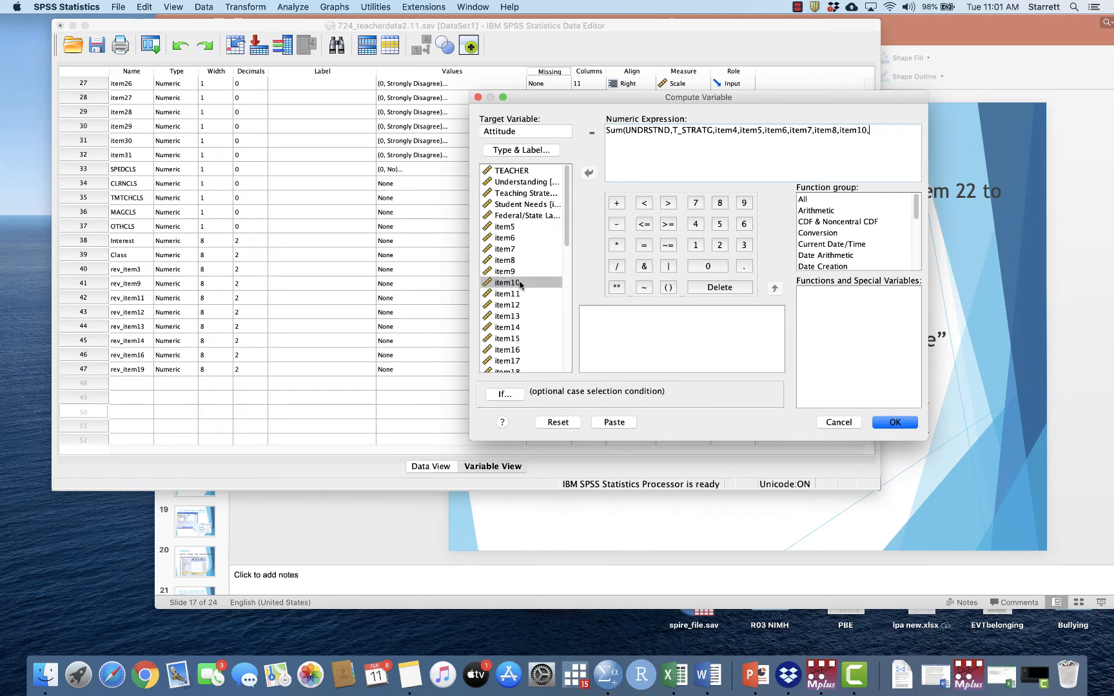
# - Append item15, item17 and item18 to the Sum expression, skipping the items that have reverse-coded versions
pyautogui.doubleClick(519, 339)
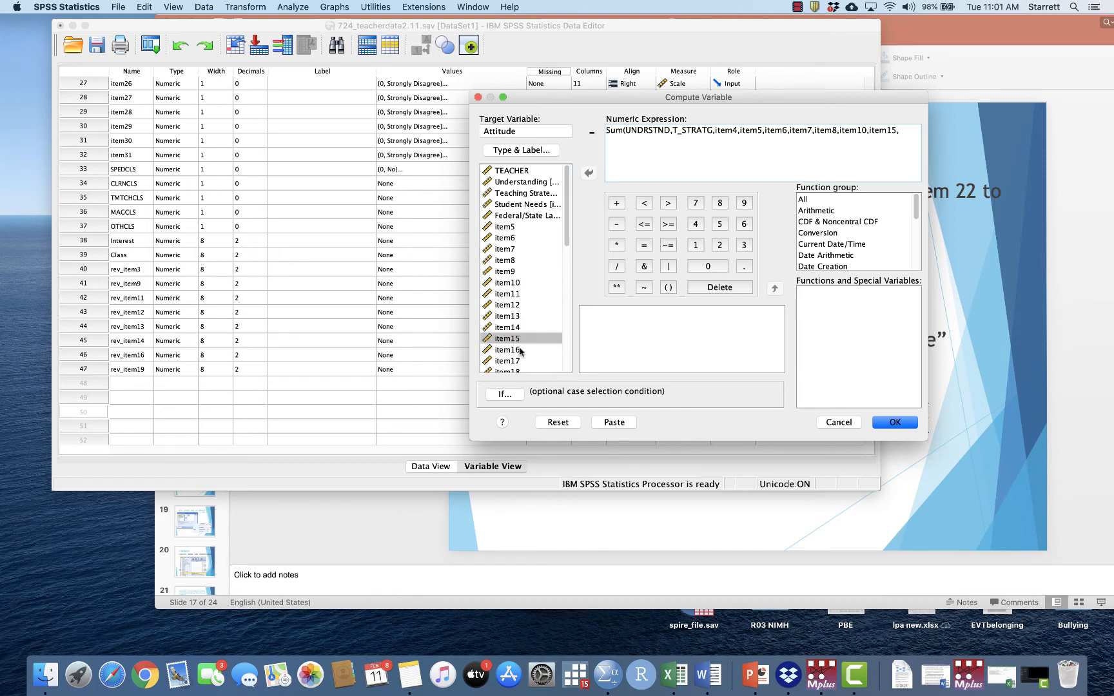
pyautogui.write(',')
pyautogui.doubleClick(518, 362)
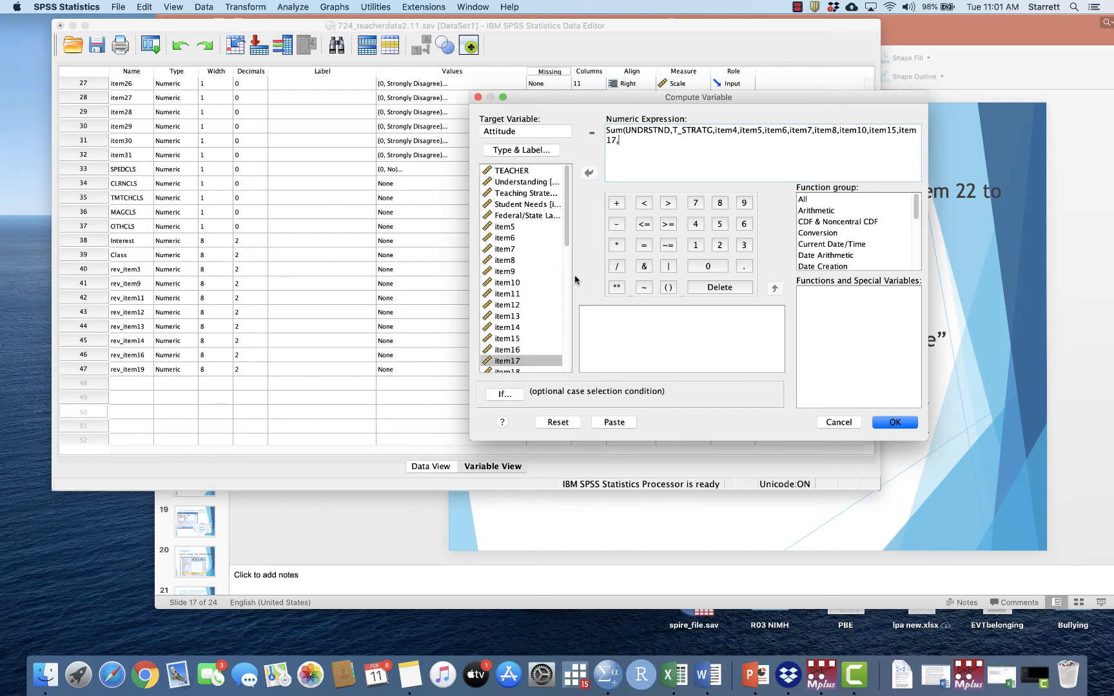
pyautogui.scroll(-5, 537, 330)
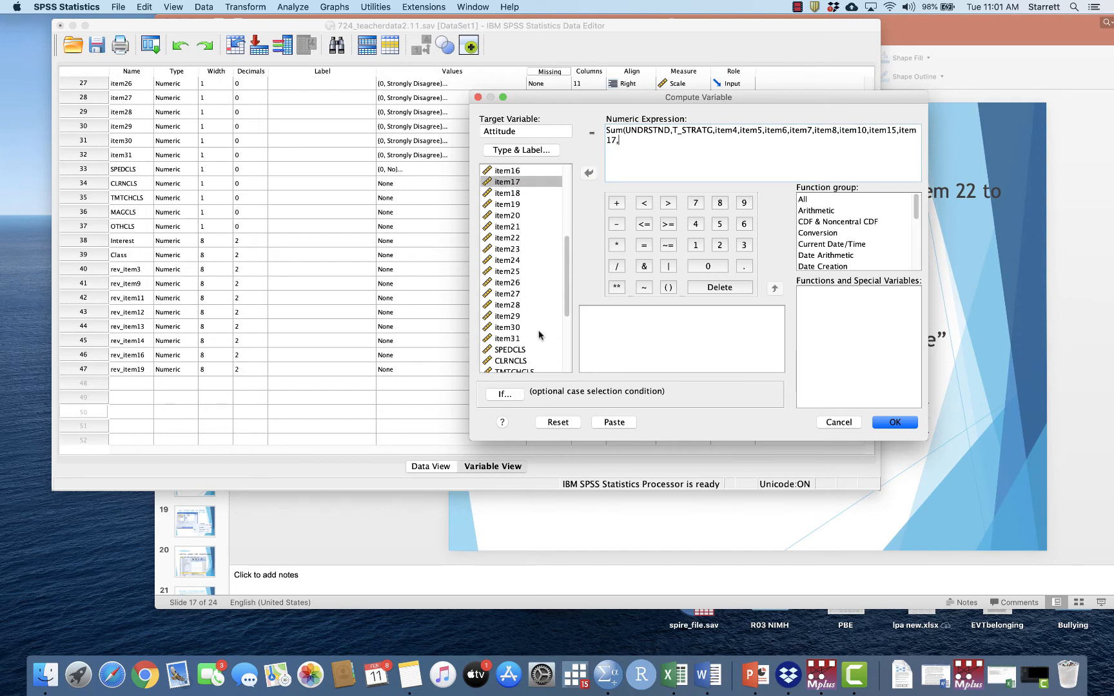
pyautogui.doubleClick(516, 193)
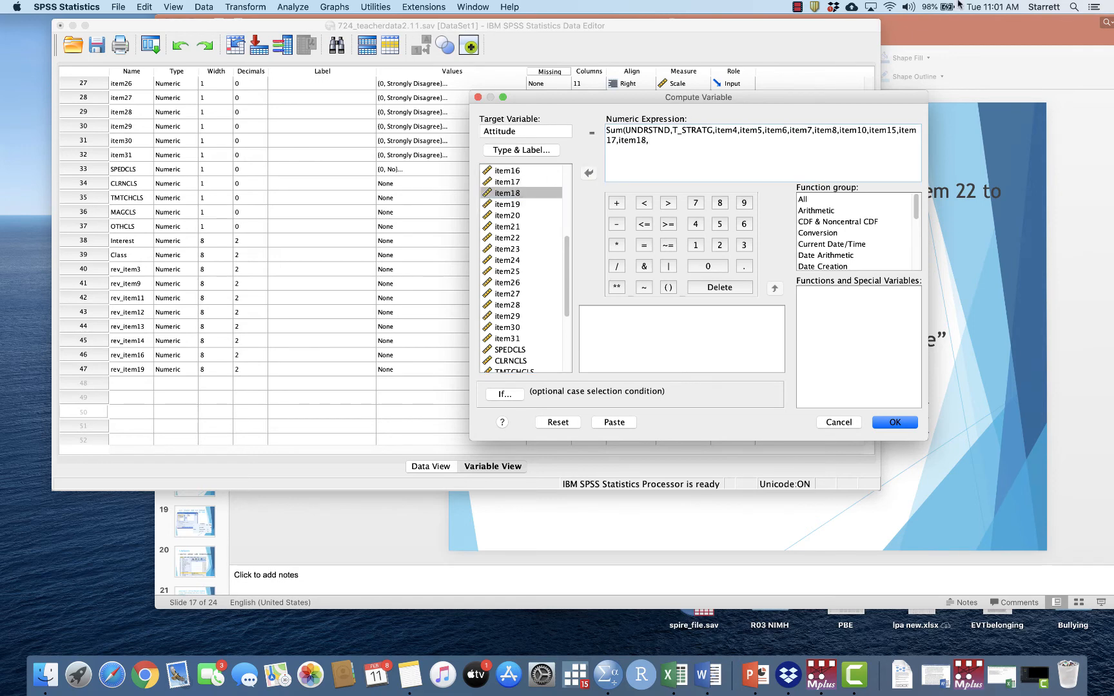
# - Switch to PowerPoint, move its window lower on the desktop, and return to the SPSS Compute Variable dialog
pyautogui.click(1000, 65)
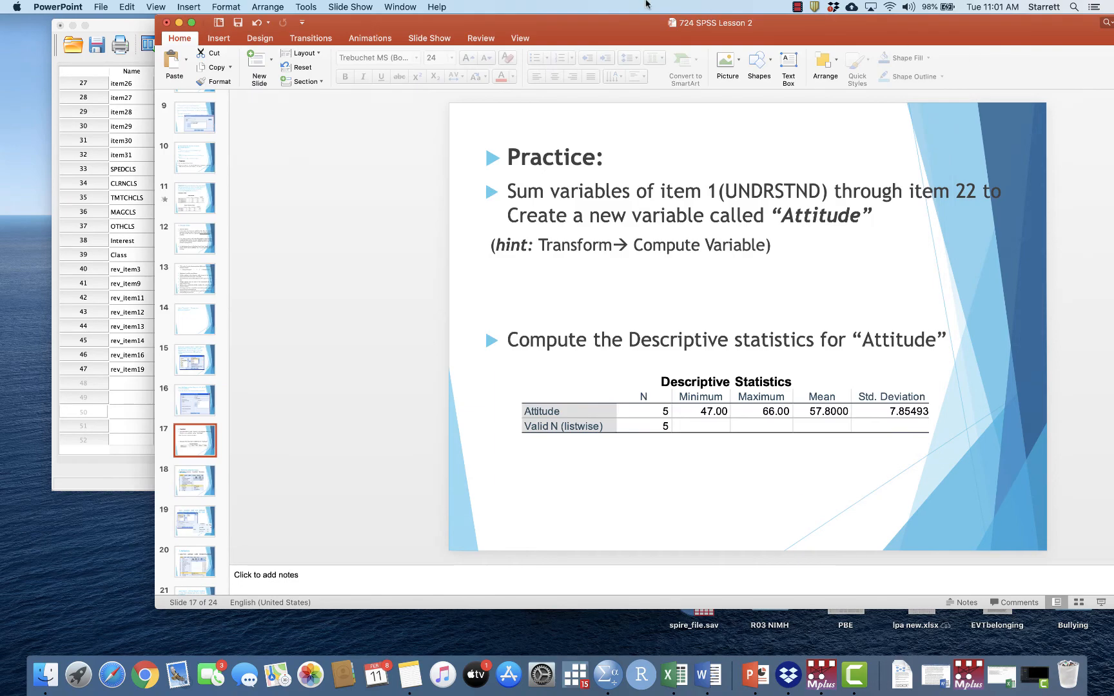
pyautogui.moveTo(589, 26); pyautogui.dragTo(594, 159)
pyautogui.click(592, 101)
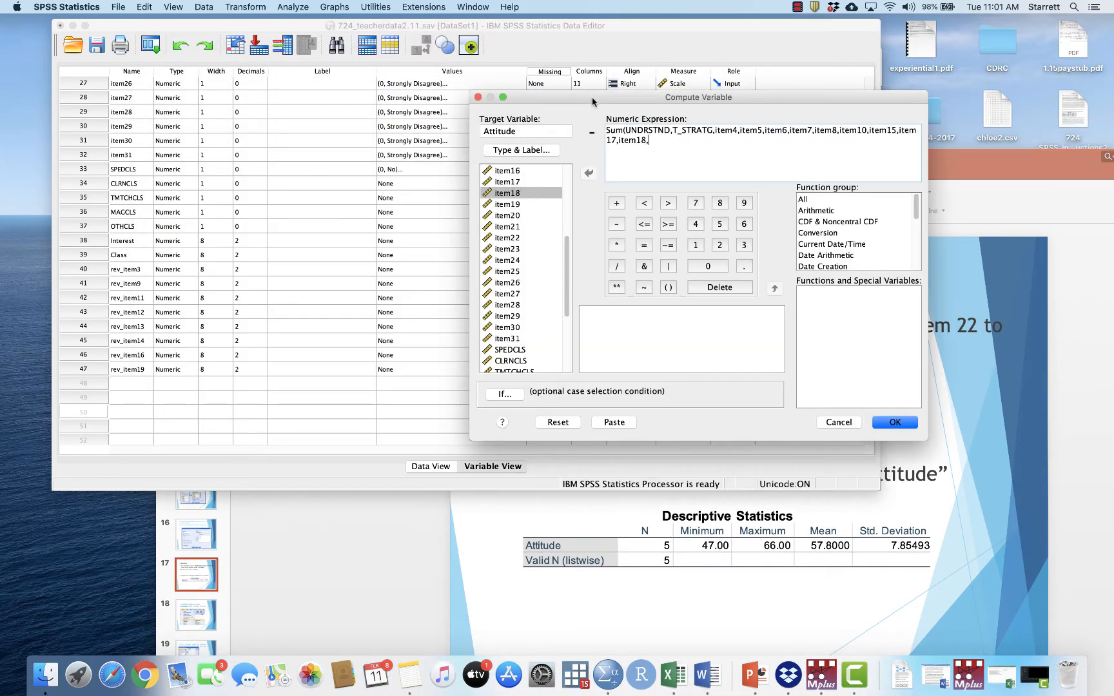
# - Add item20, item21 and item22 to the Sum expression, separated by commas
pyautogui.doubleClick(515, 217)
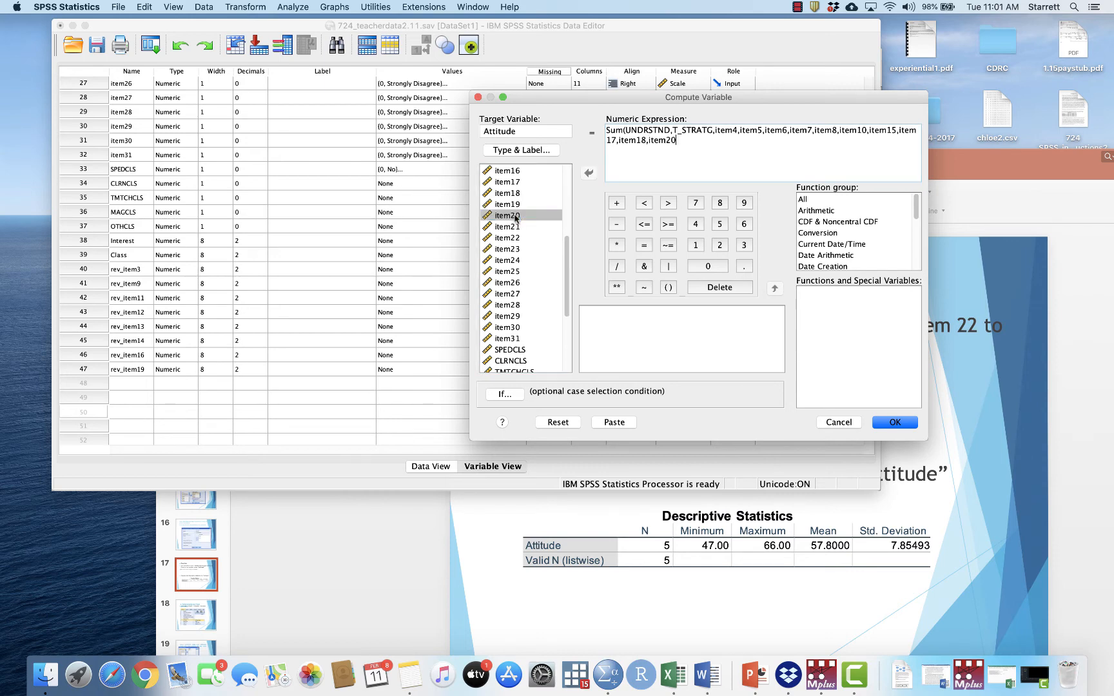
pyautogui.write(',')
pyautogui.doubleClick(516, 229)
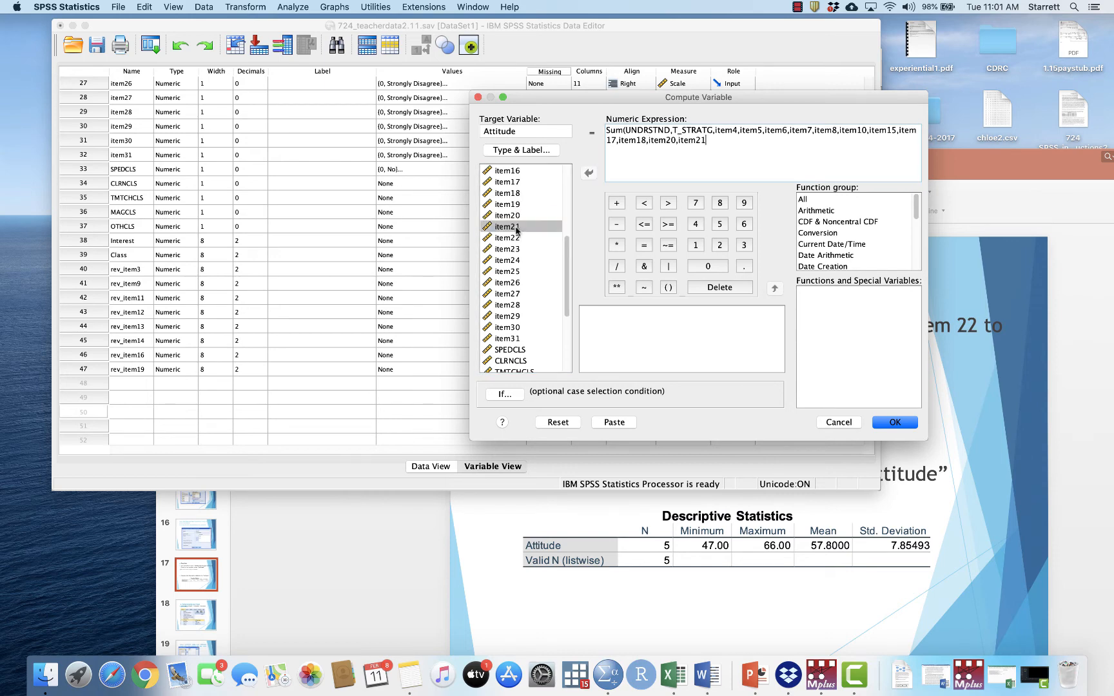
pyautogui.doubleClick(518, 239)
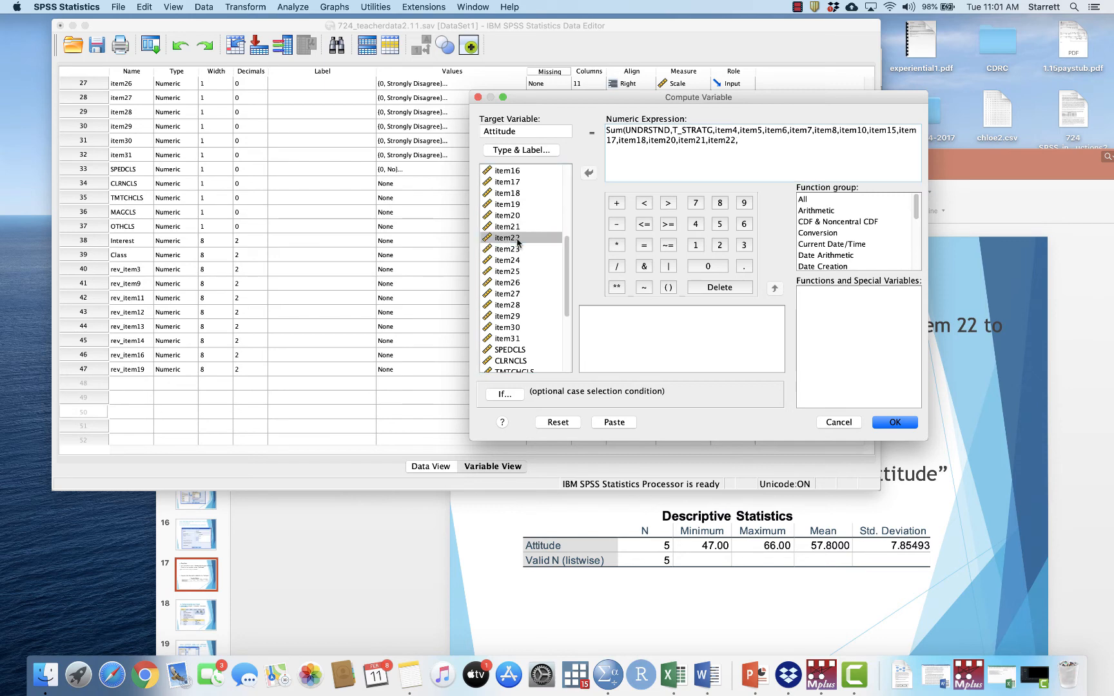
# - Append the reverse-coded rev_item3, rev_item9, rev_item11 and rev_item12 to the Sum expression, separated by commas
pyautogui.scroll(-5, 517, 244)
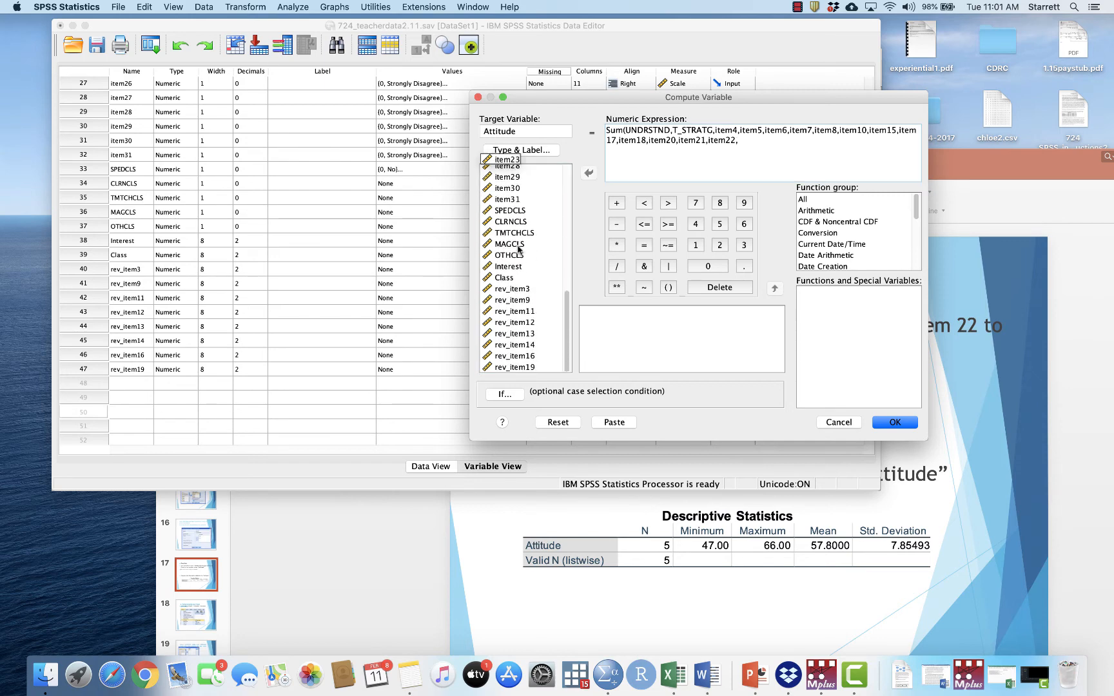
pyautogui.doubleClick(521, 290)
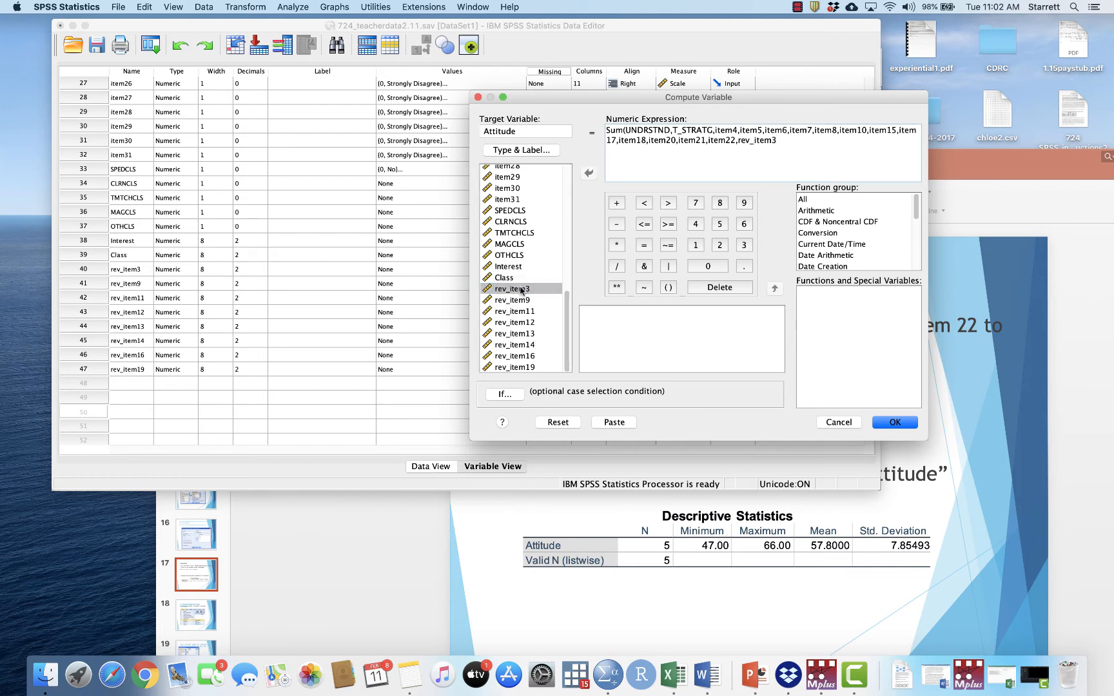
pyautogui.doubleClick(519, 301)
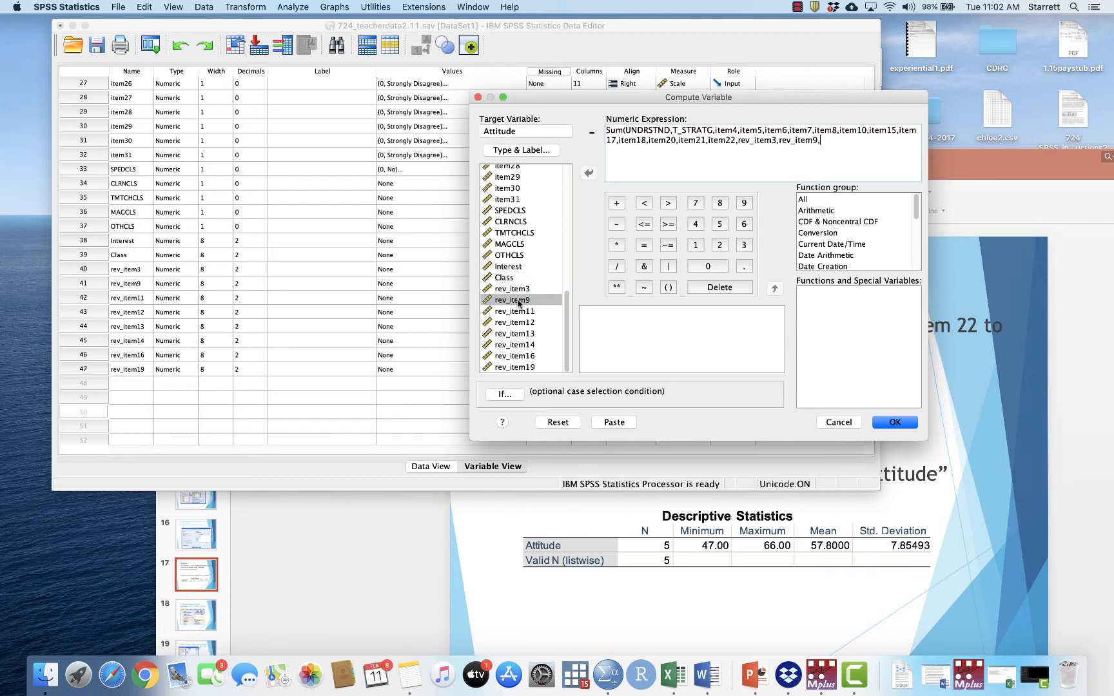
pyautogui.doubleClick(522, 312)
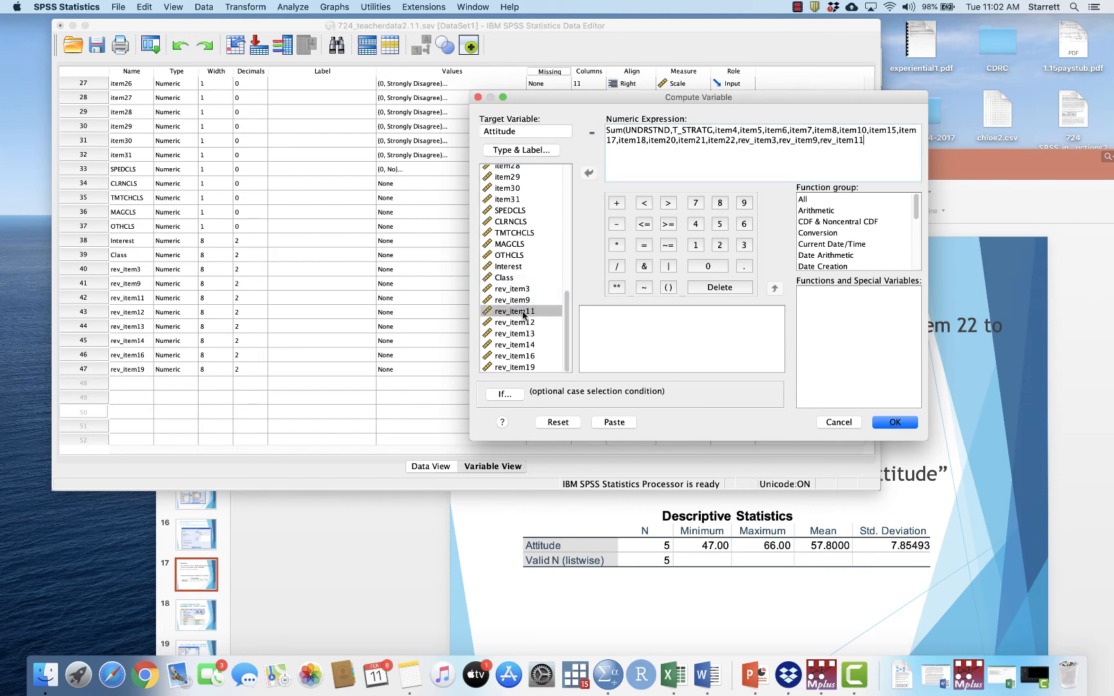
pyautogui.write(',')
pyautogui.doubleClick(525, 324)
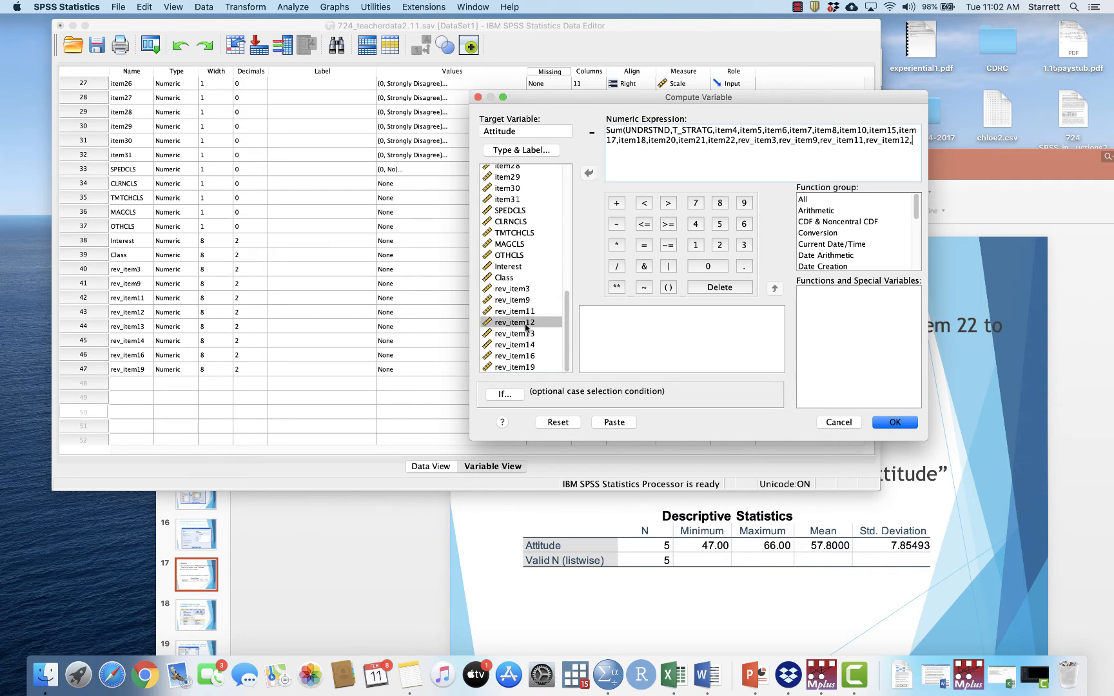
pyautogui.write(',')
# - Finish the Sum expression with rev_item13, rev_item14, rev_item16 and rev_item19, close the parenthesis, and compute the Attitude variable
pyautogui.doubleClick(526, 333)
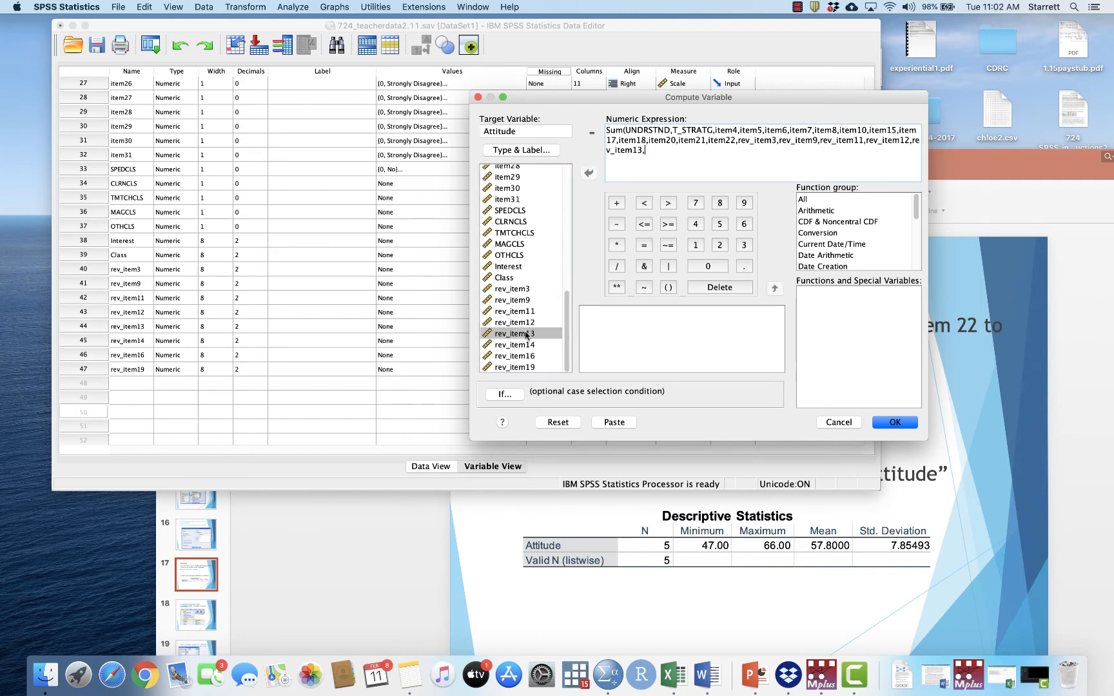
pyautogui.doubleClick(524, 346)
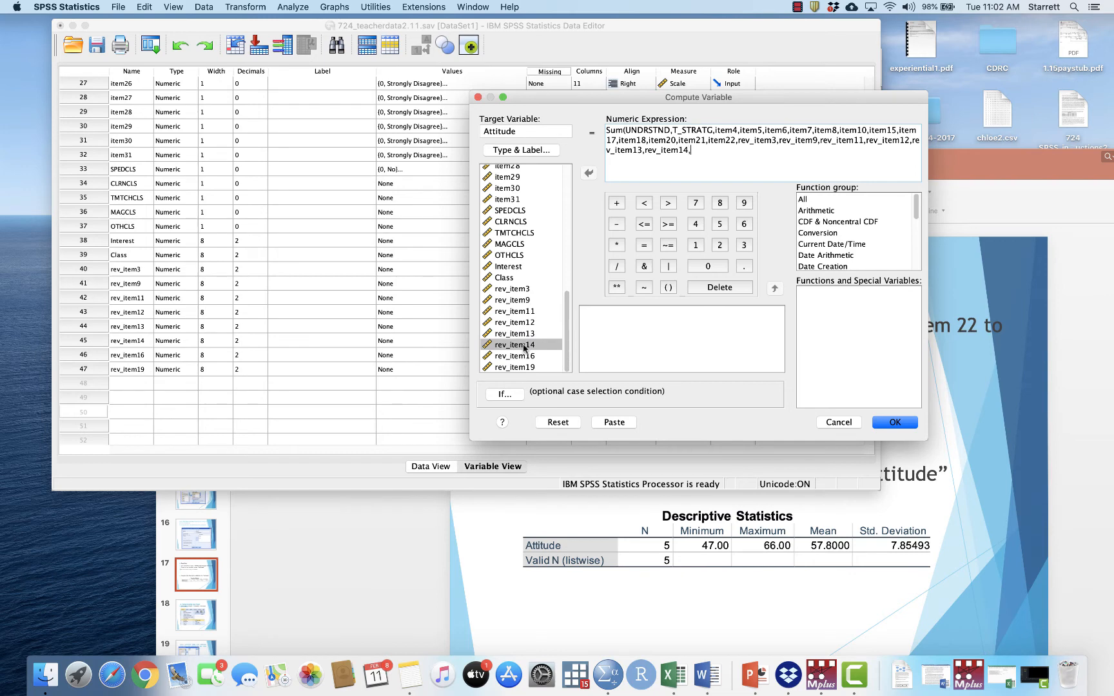
pyautogui.write(',')
pyautogui.doubleClick(526, 356)
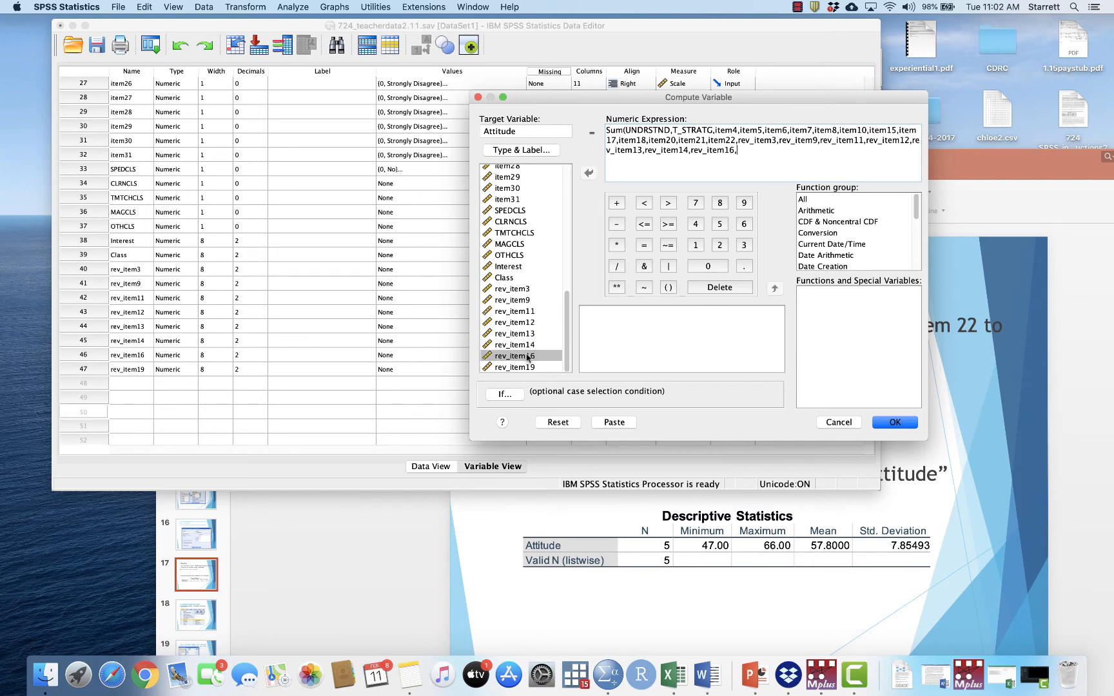
pyautogui.doubleClick(527, 367)
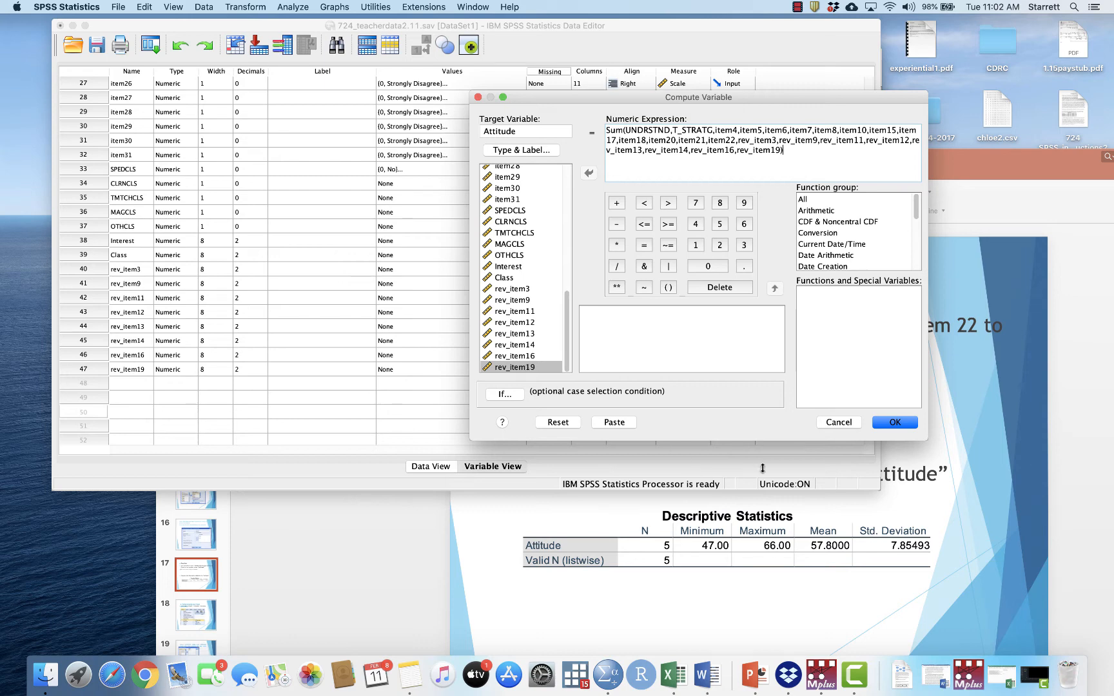
pyautogui.click(895, 423)
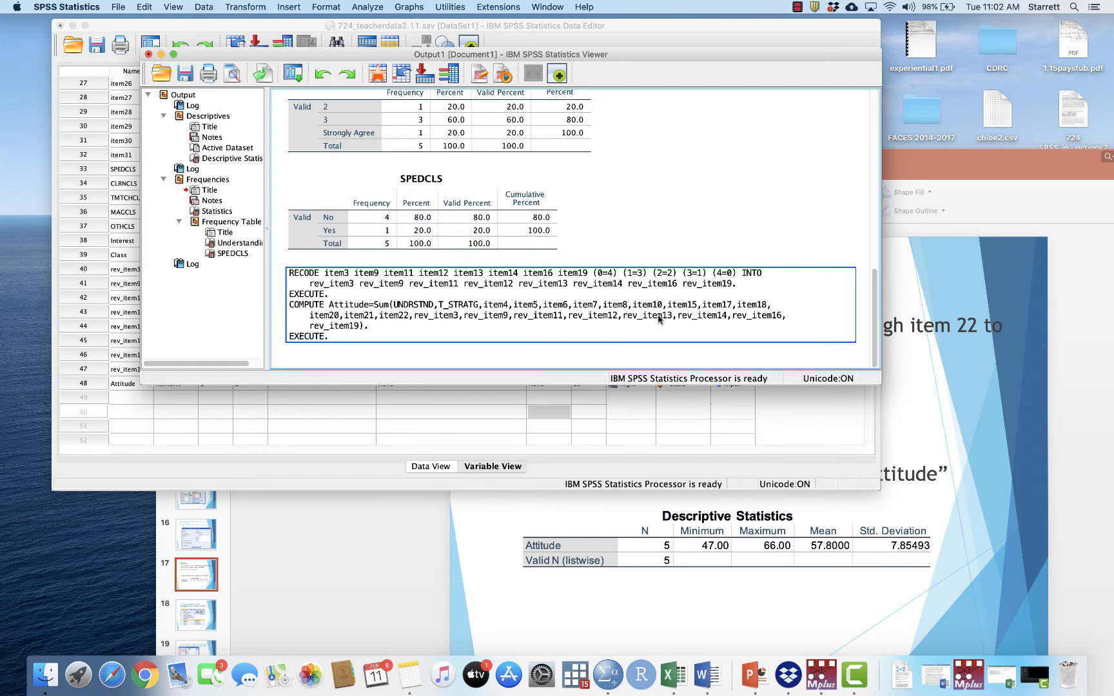
# - Examine the Attitude scores in the Data Editor's Data View, and check the practice slide in PowerPoint
pyautogui.click(375, 477)
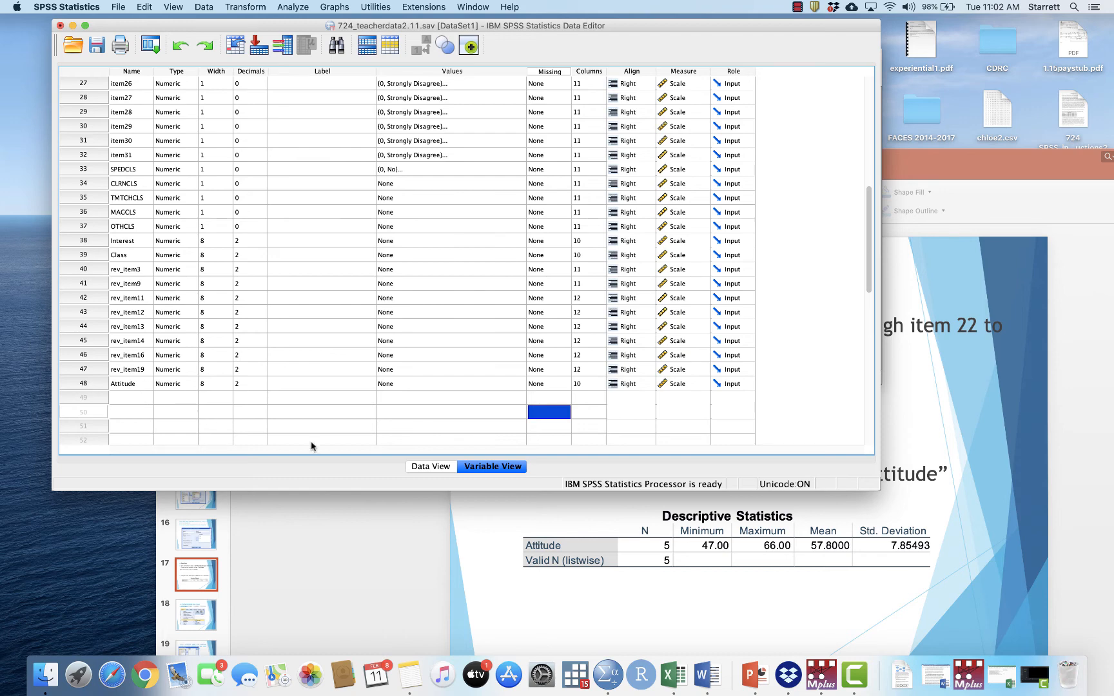
pyautogui.click(436, 468)
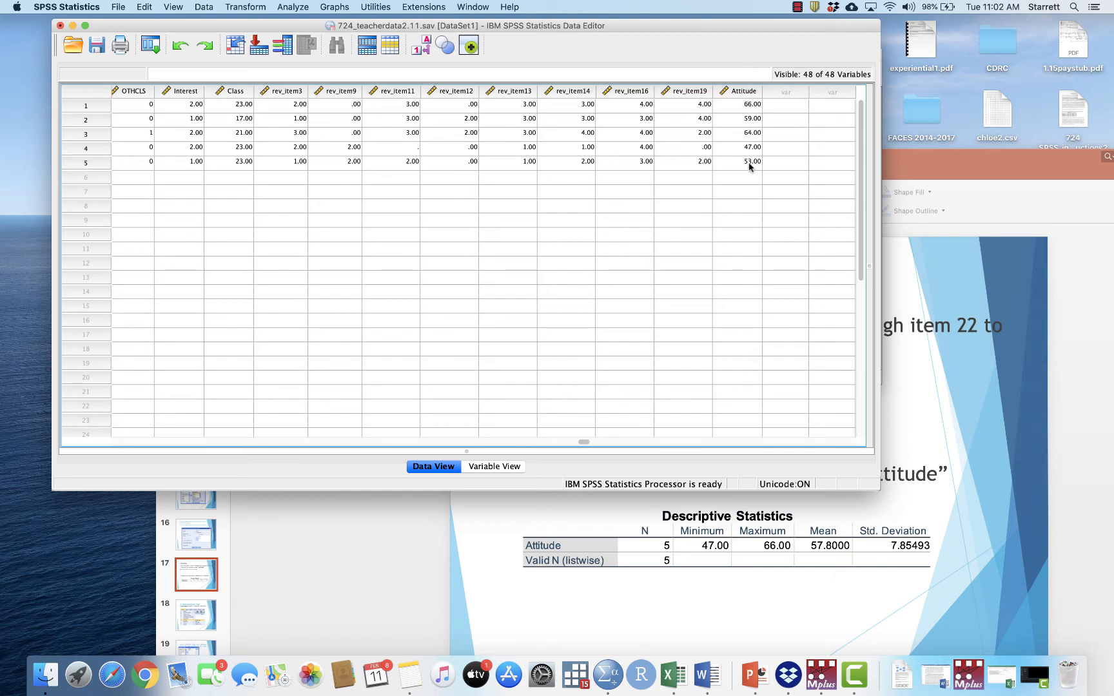
pyautogui.click(941, 171)
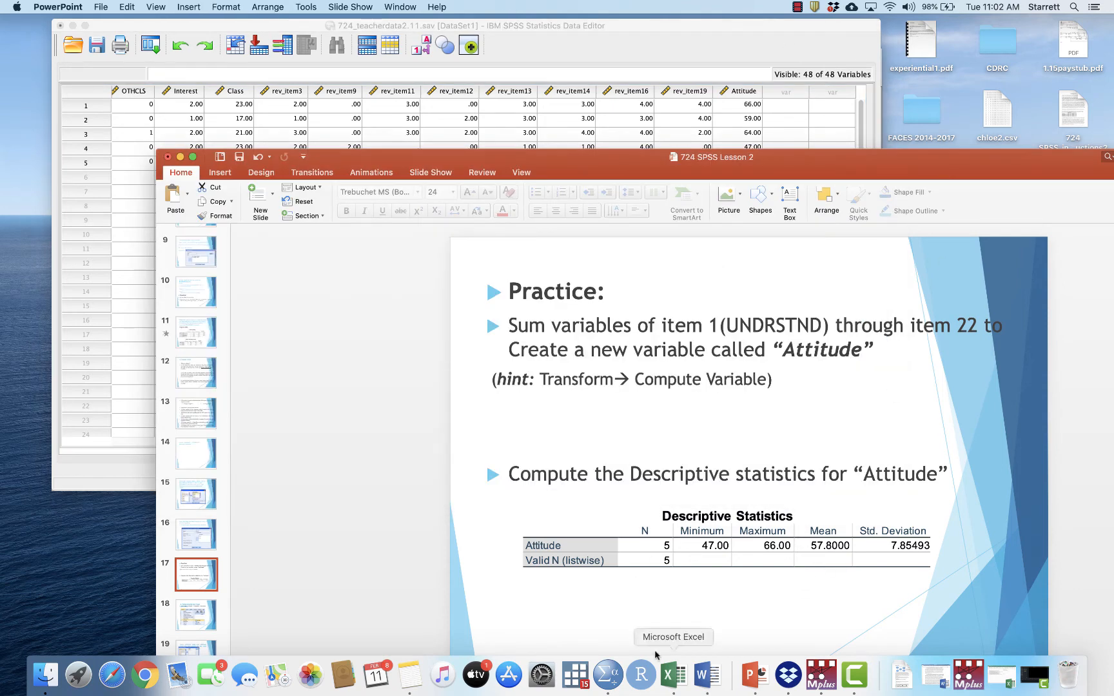
# - Return to SPSS, start a Descriptives analysis, and remove Understanding, Teaching Strategies, Student Needs and Federal/State Laws from its variables
pyautogui.click(529, 26)
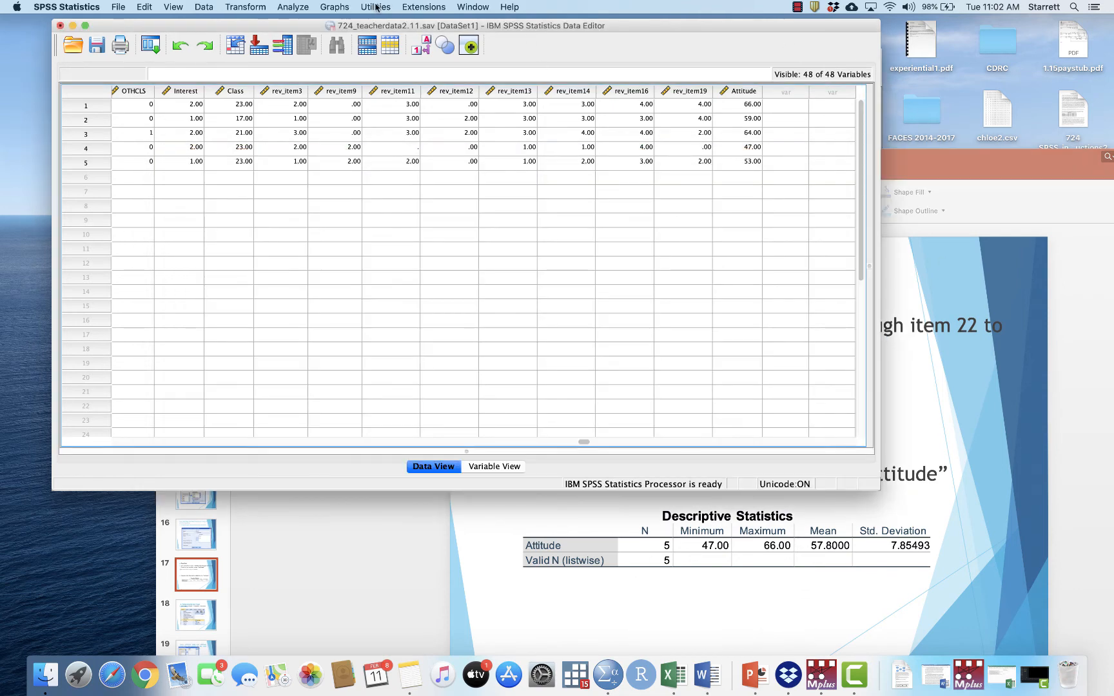
pyautogui.click(294, 8)
pyautogui.moveTo(300, 36)
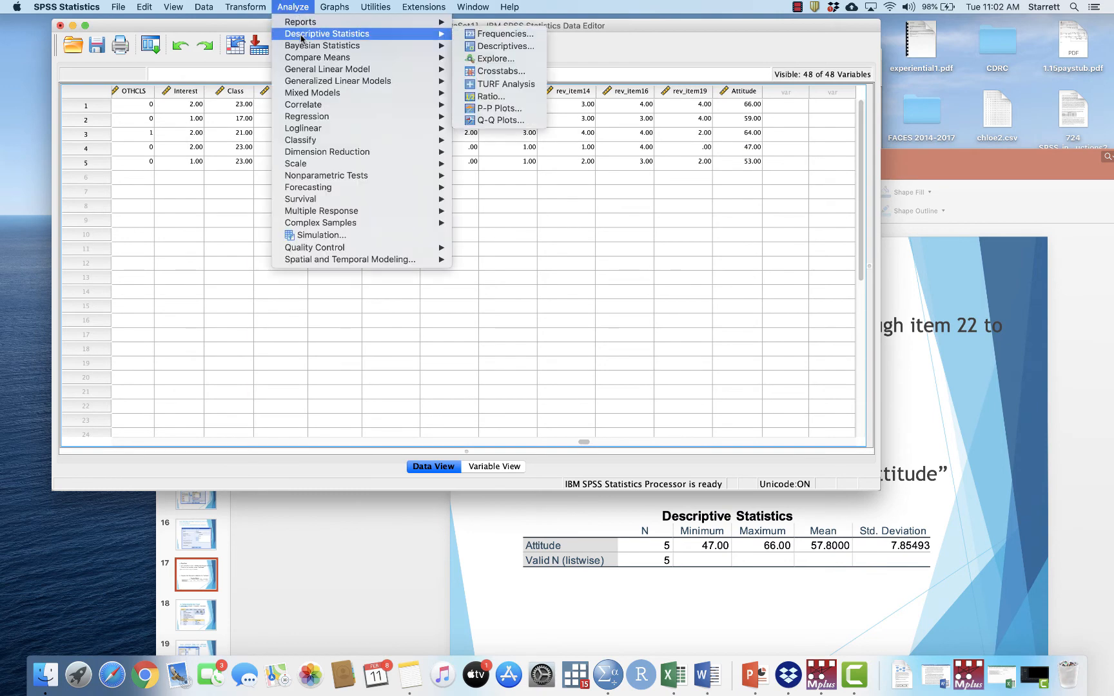
pyautogui.click(482, 47)
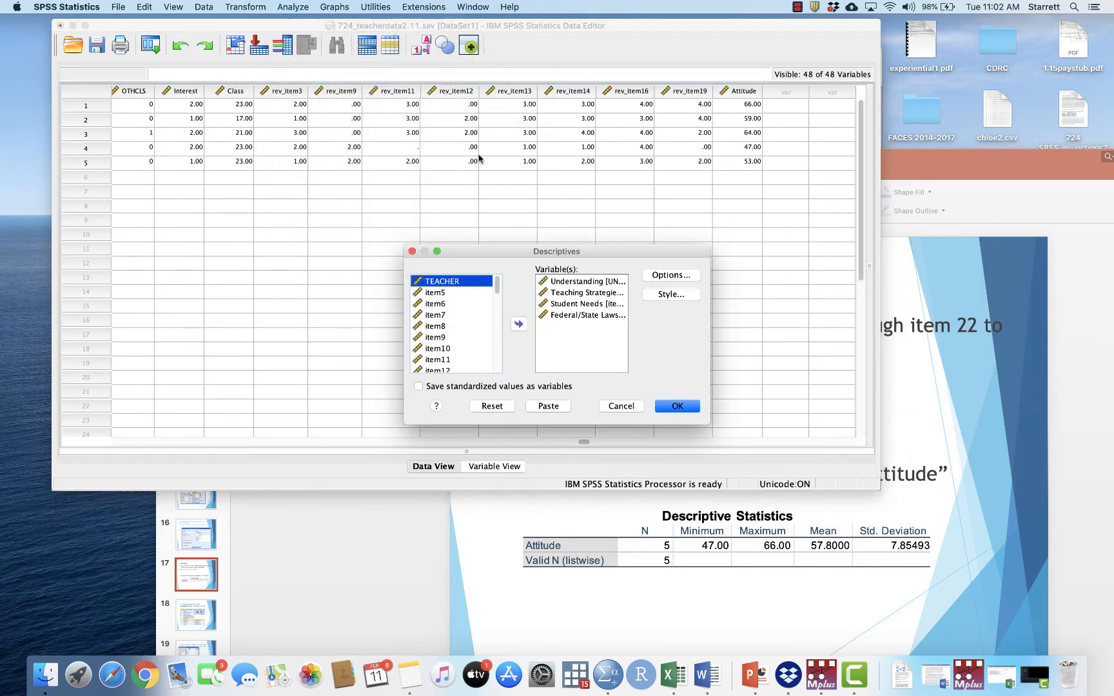
pyautogui.click(575, 315)
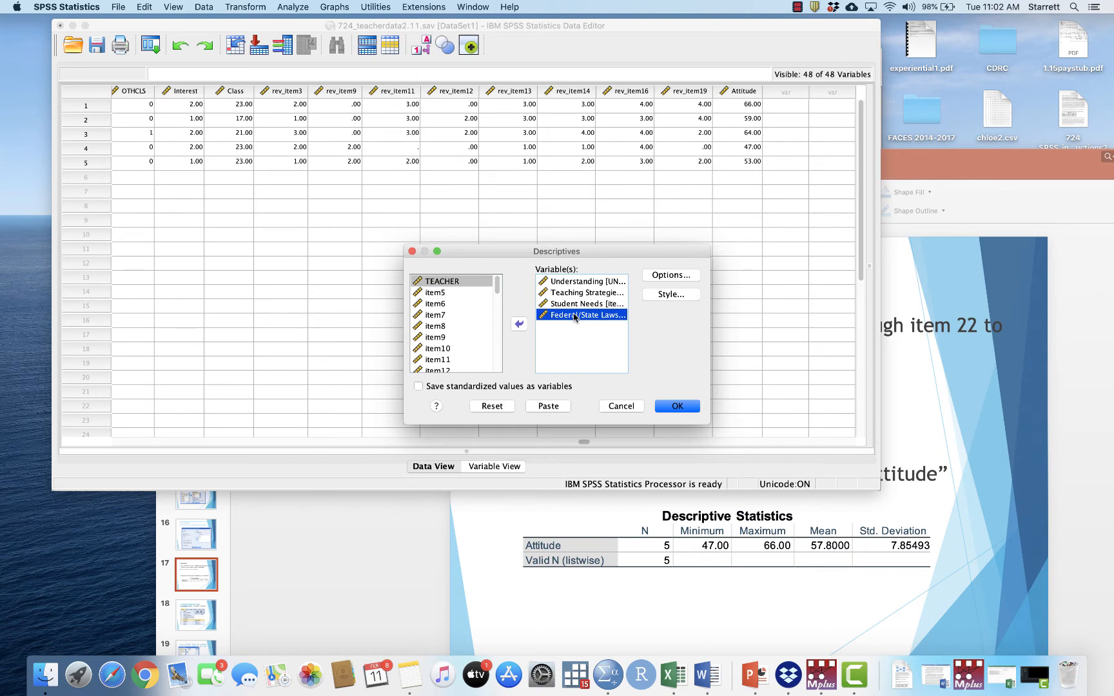
pyautogui.doubleClick(574, 315)
pyautogui.doubleClick(574, 304)
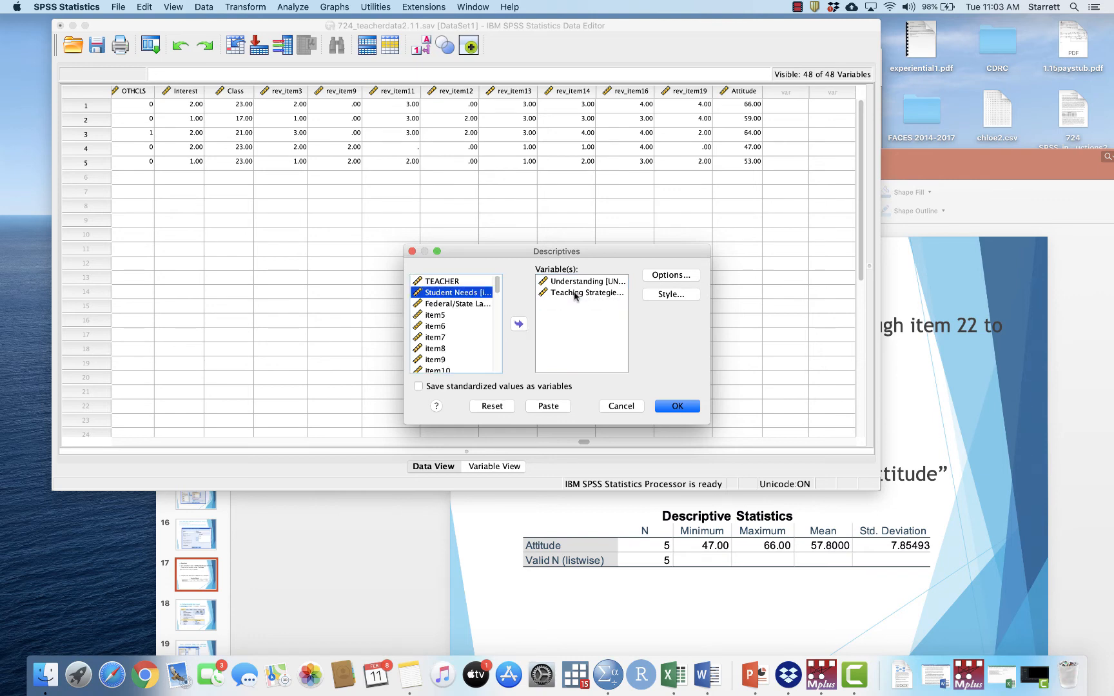
pyautogui.doubleClick(574, 293)
pyautogui.doubleClick(576, 281)
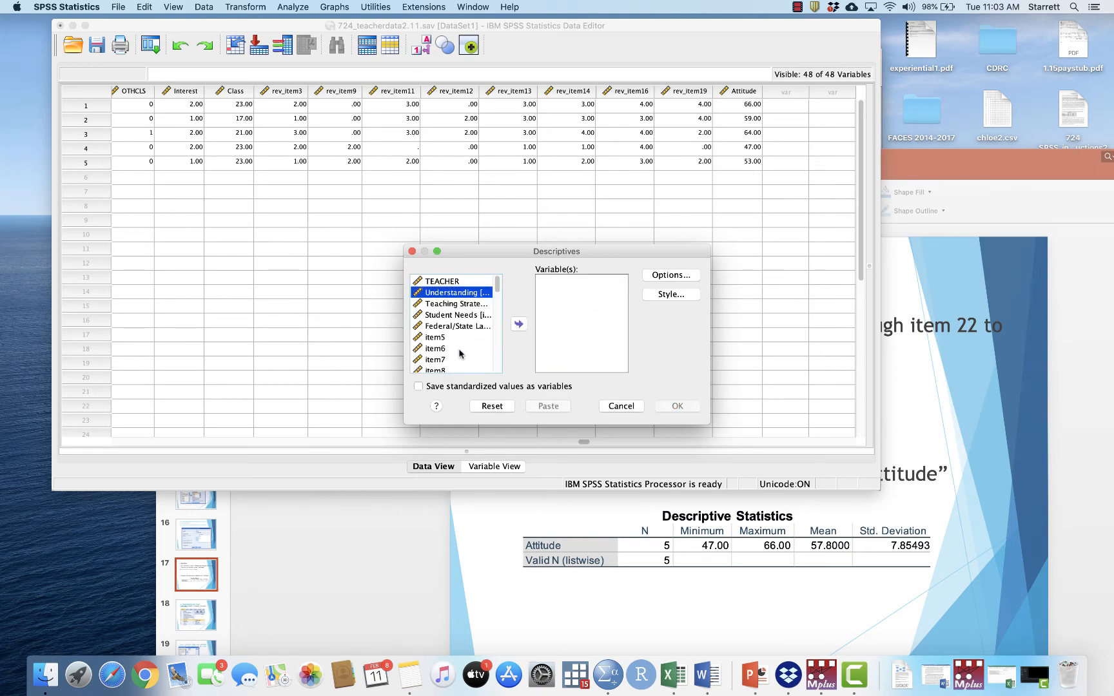
# - Run Descriptives on the Attitude variable and examine the resulting table in the output
pyautogui.scroll(-10, 459, 352)
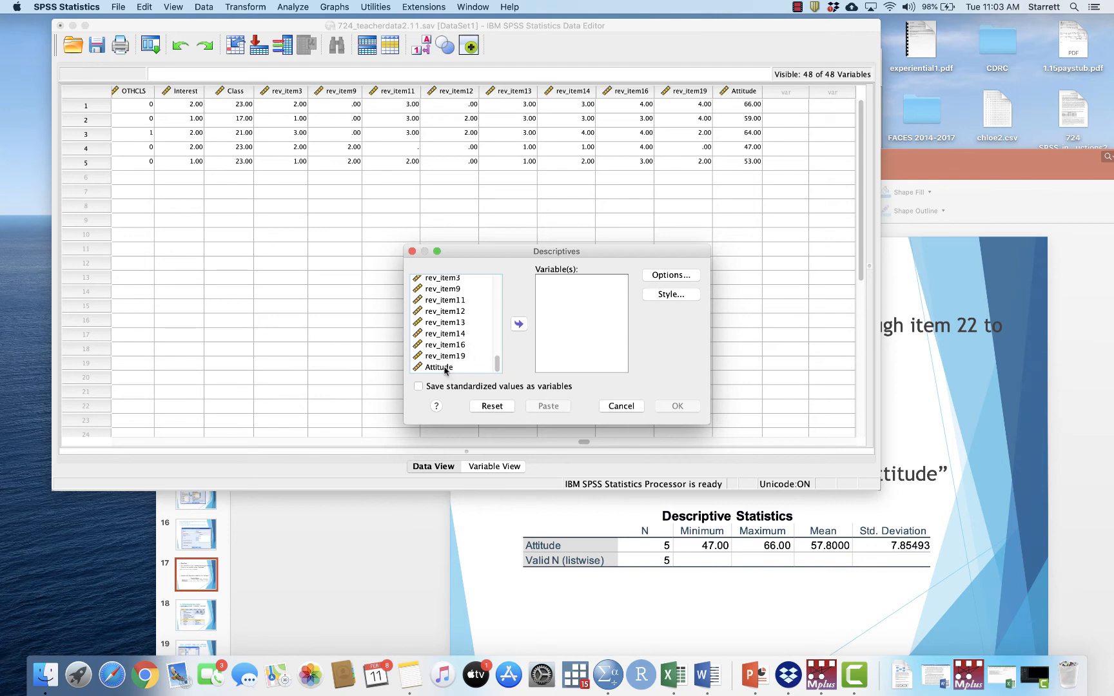
pyautogui.doubleClick(444, 368)
pyautogui.click(682, 406)
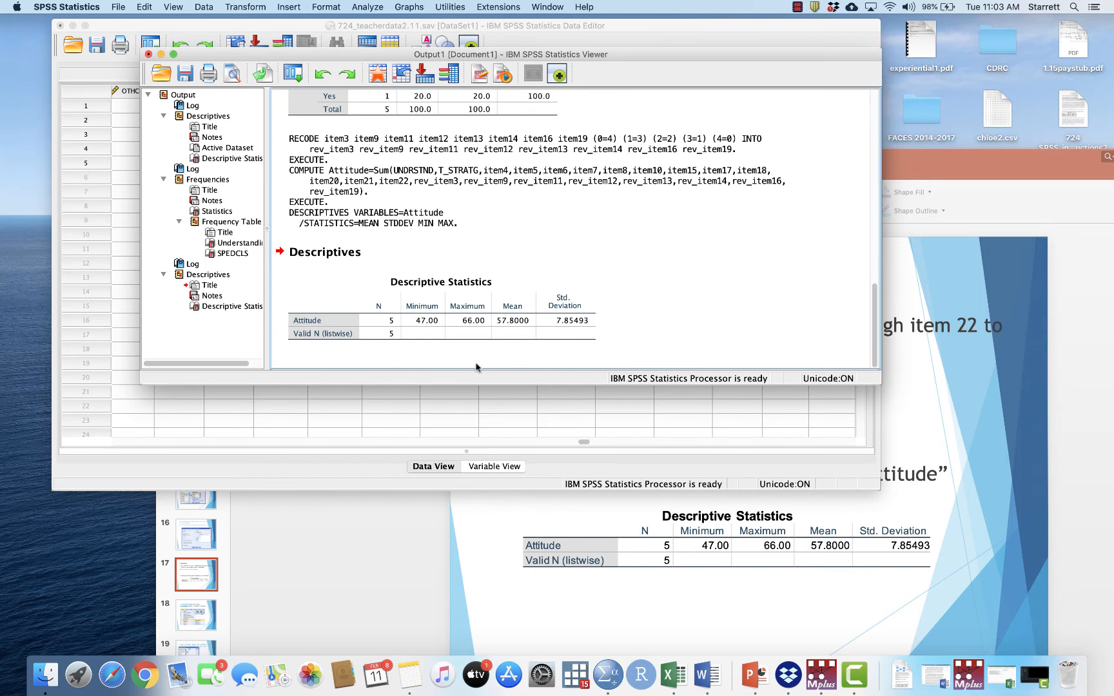
pyautogui.click(438, 339)
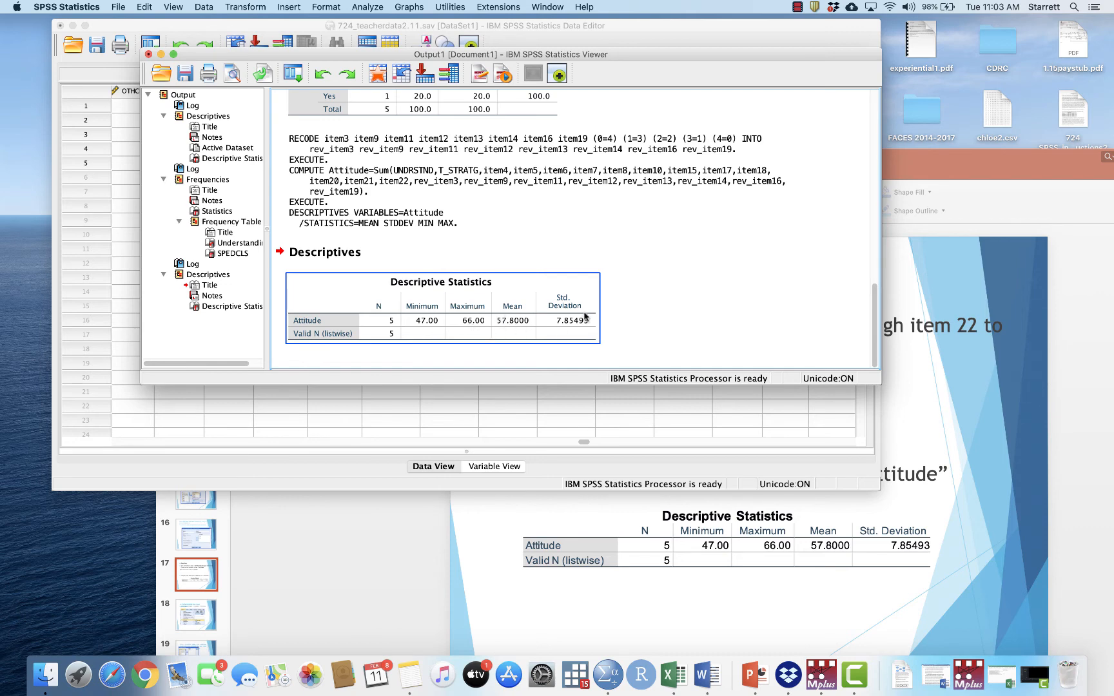
pyautogui.click(665, 321)
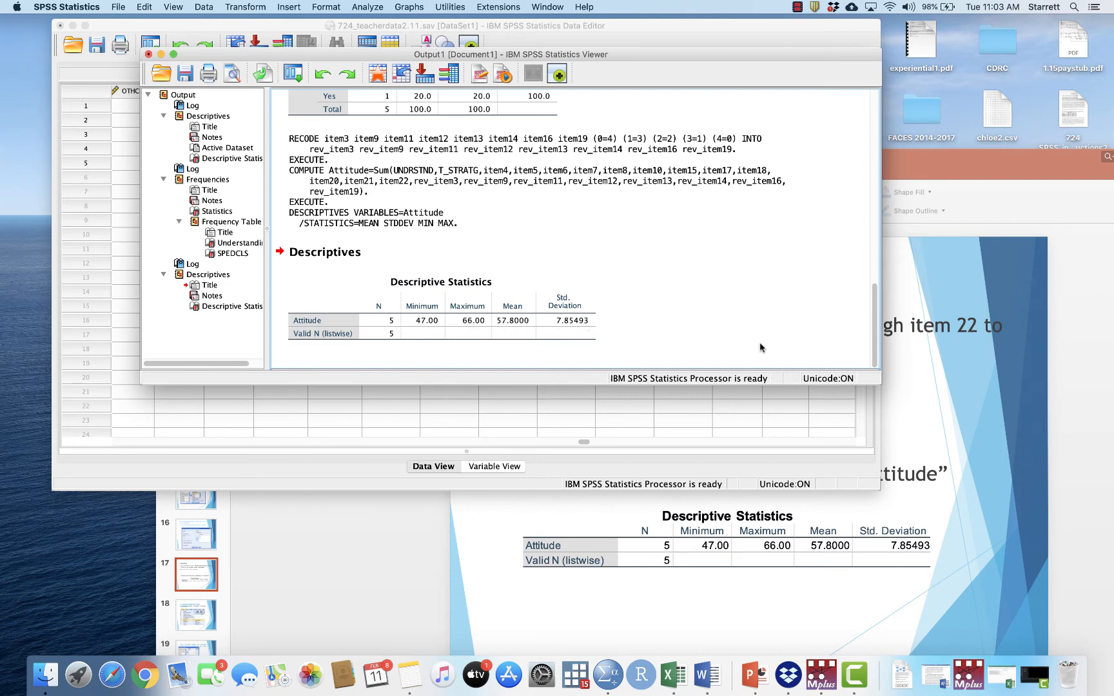
# - Switch to PowerPoint and, on slide 18, move the bullet text below the title and shrink the menu screenshot so it clears the text
pyautogui.moveTo(941, 157); pyautogui.dragTo(925, 22)
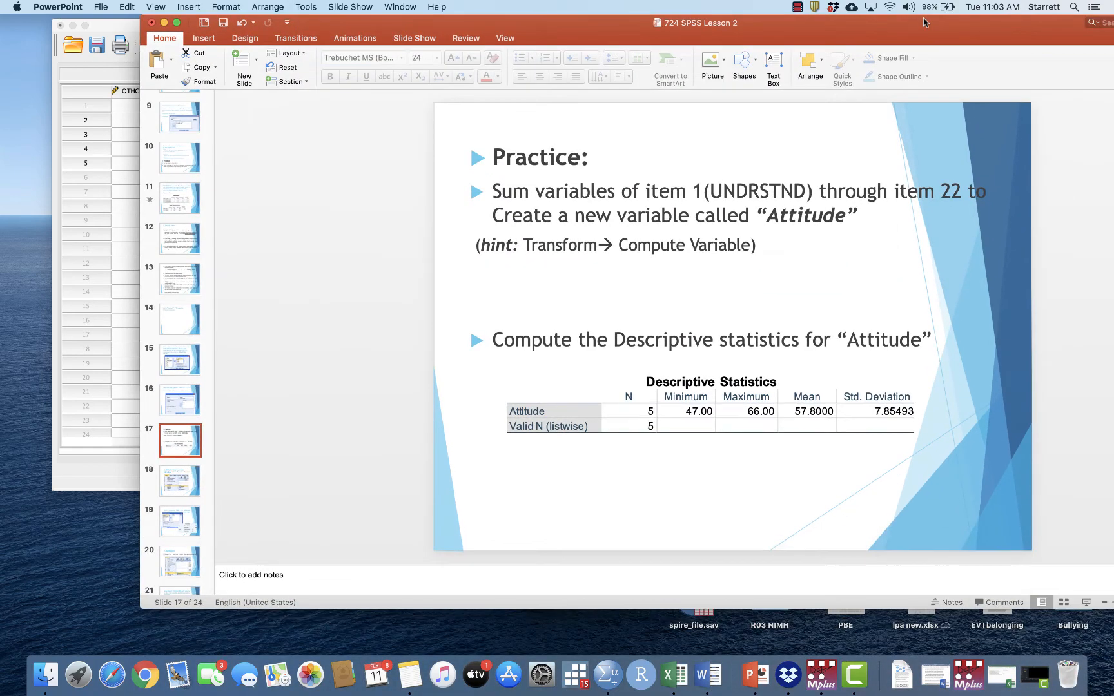
pyautogui.click(175, 493)
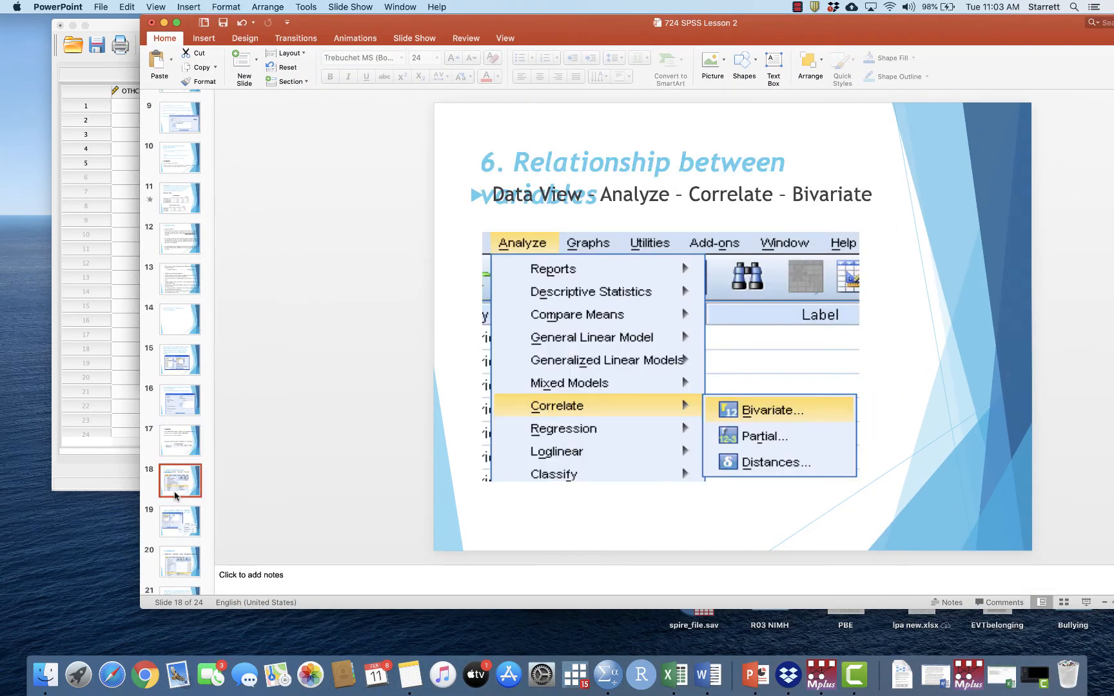
pyautogui.click(495, 192)
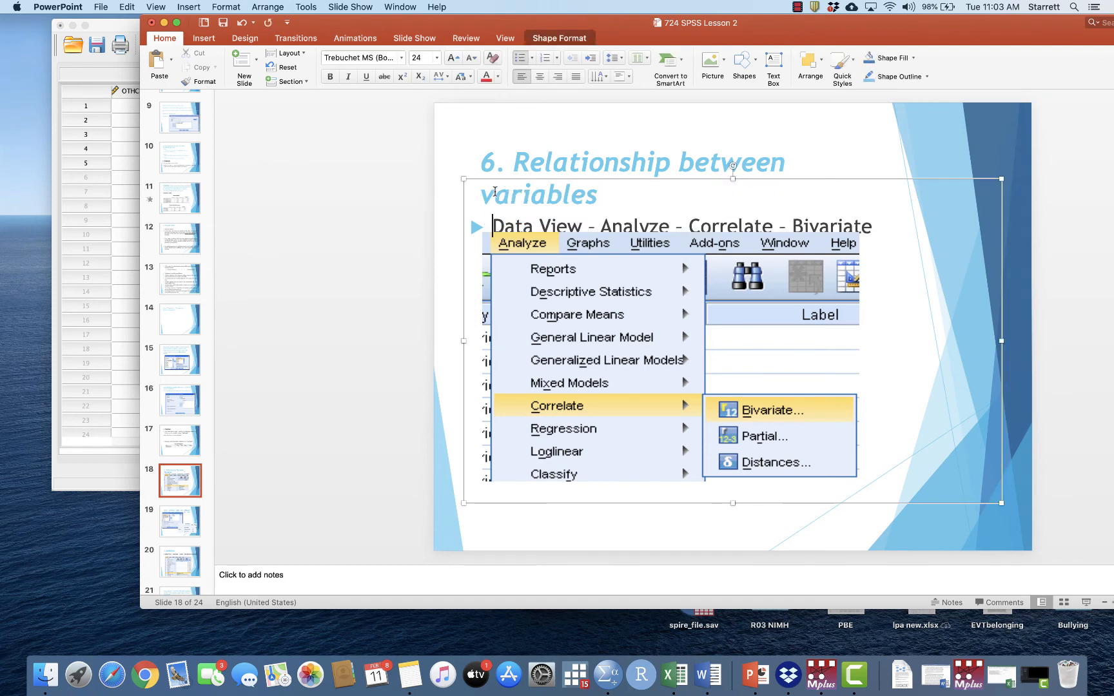
pyautogui.click(605, 291)
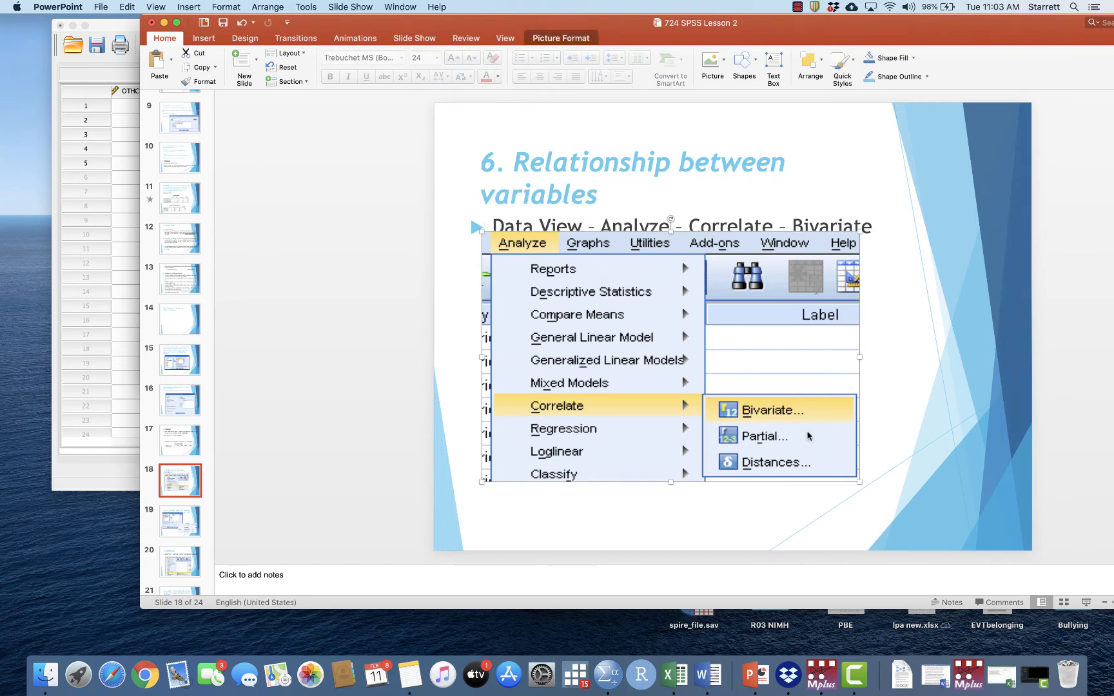
pyautogui.moveTo(860, 480); pyautogui.dragTo(744, 400)
pyautogui.click(870, 390)
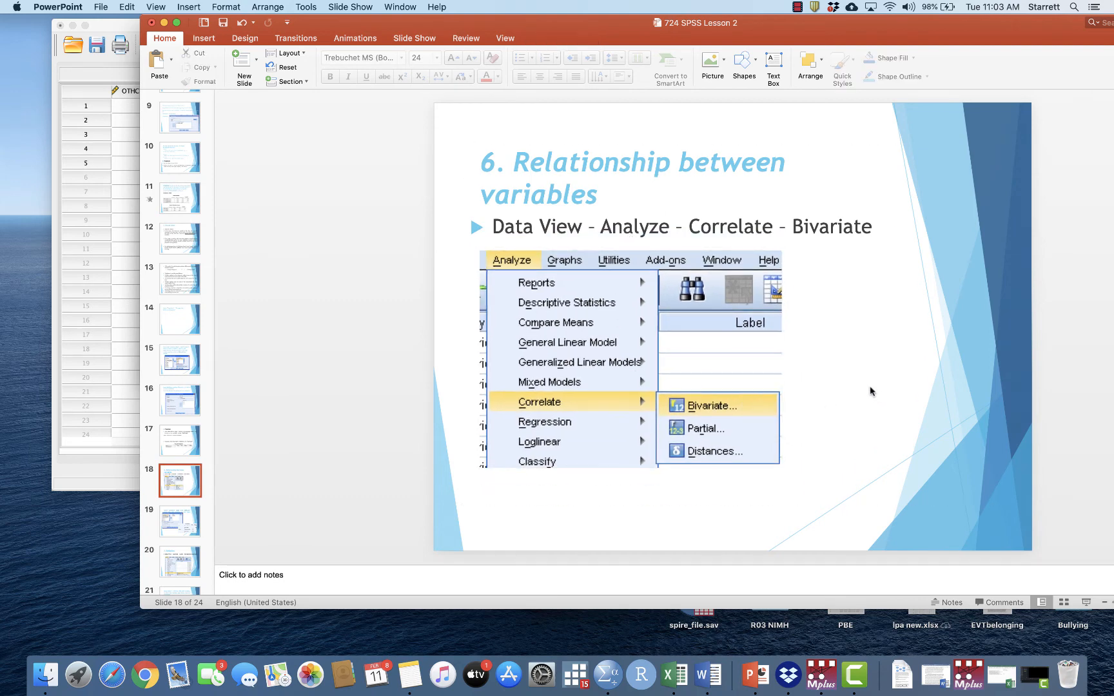
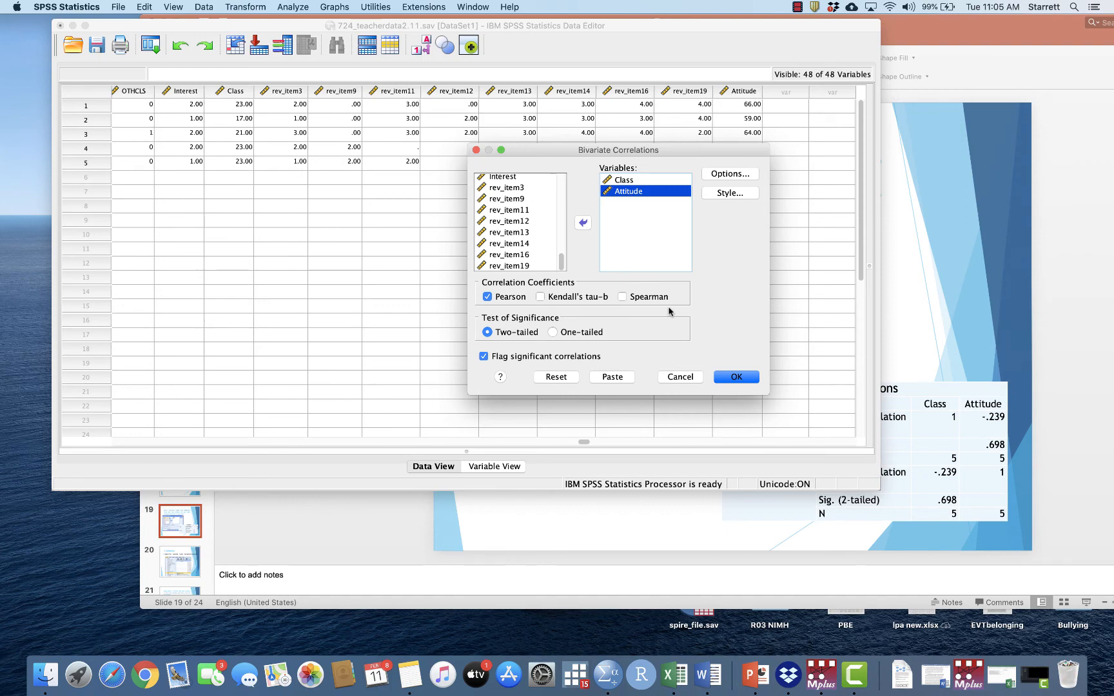
# - Run the two-tailed Pearson correlation between Class and Attitude and examine the Correlations table
pyautogui.click(736, 379)
pyautogui.scroll(-1, 719, 305)
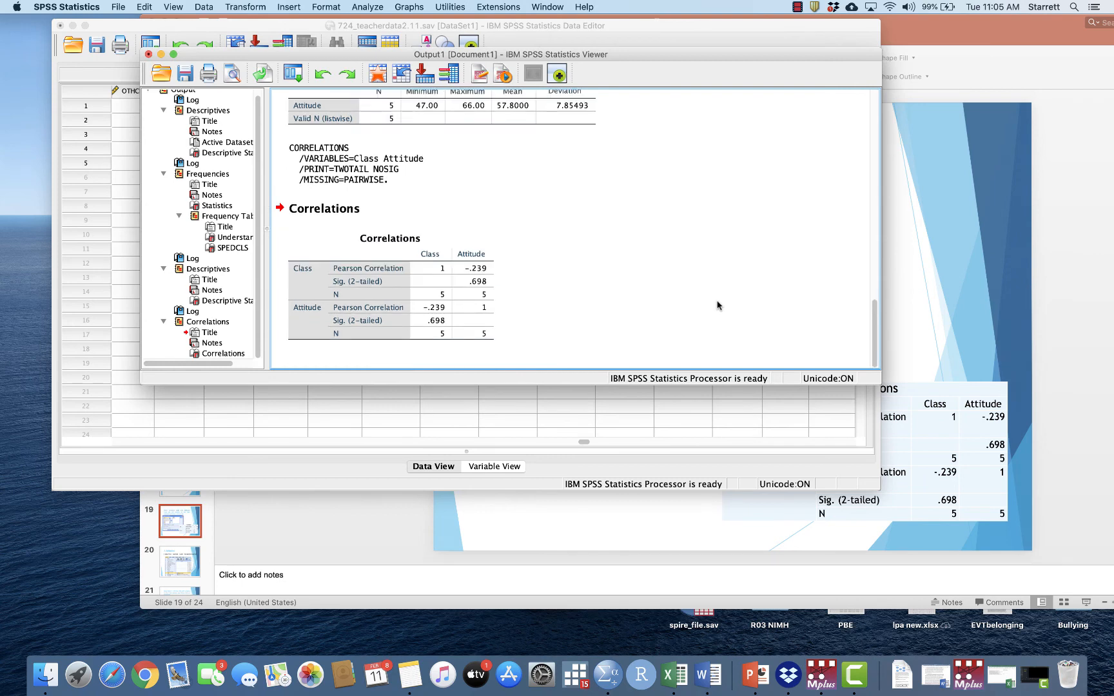
pyautogui.click(316, 341)
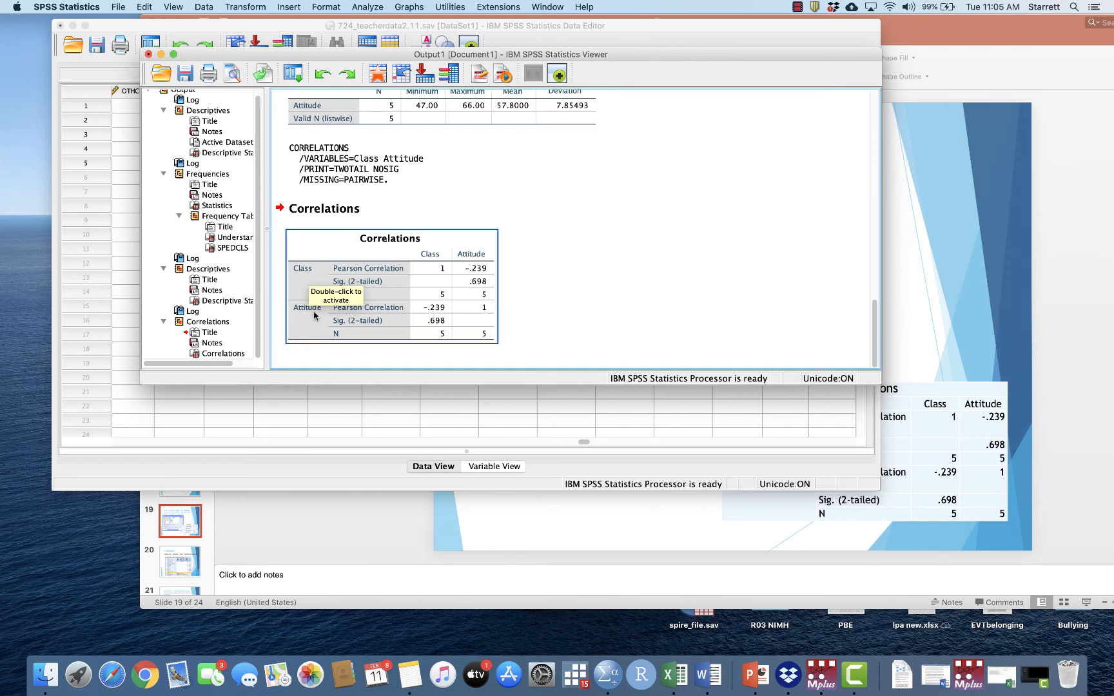
pyautogui.click(500, 242)
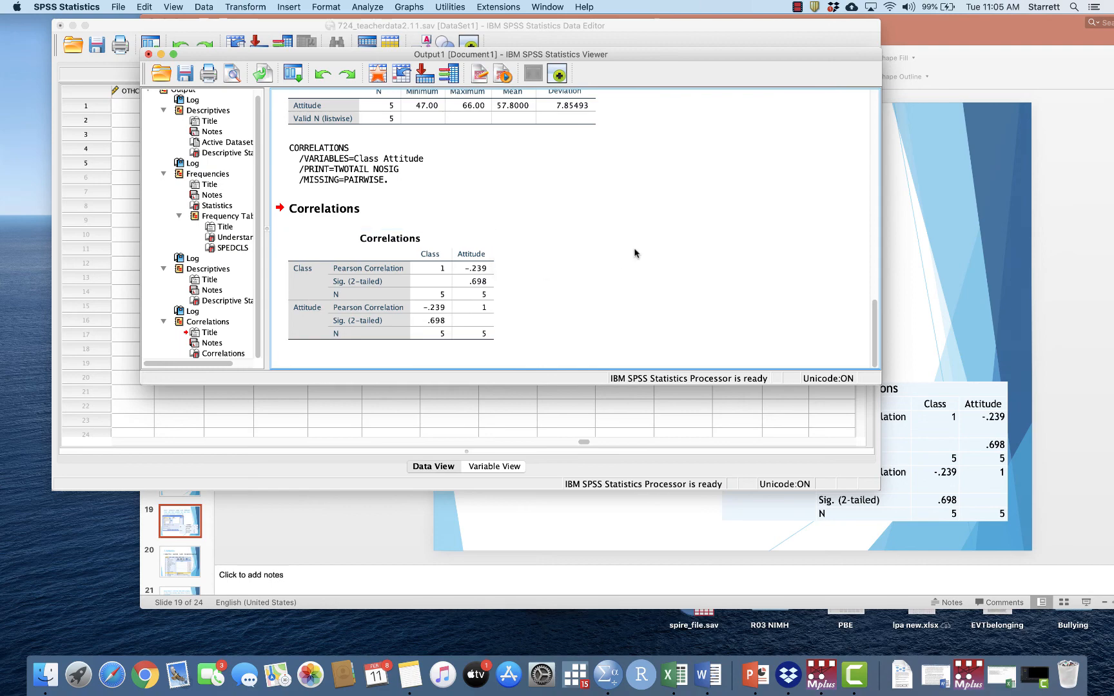
# - Check the correlation example on slide 19 in PowerPoint, and return to the SPSS Data Editor
pyautogui.click(676, 473)
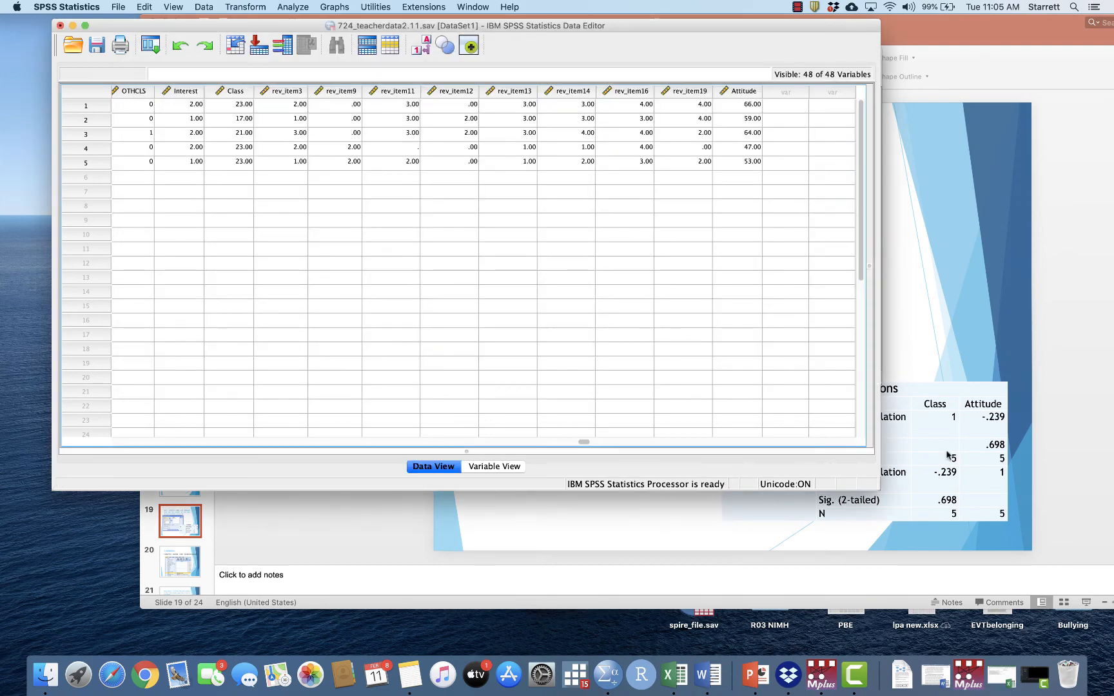
pyautogui.click(1007, 327)
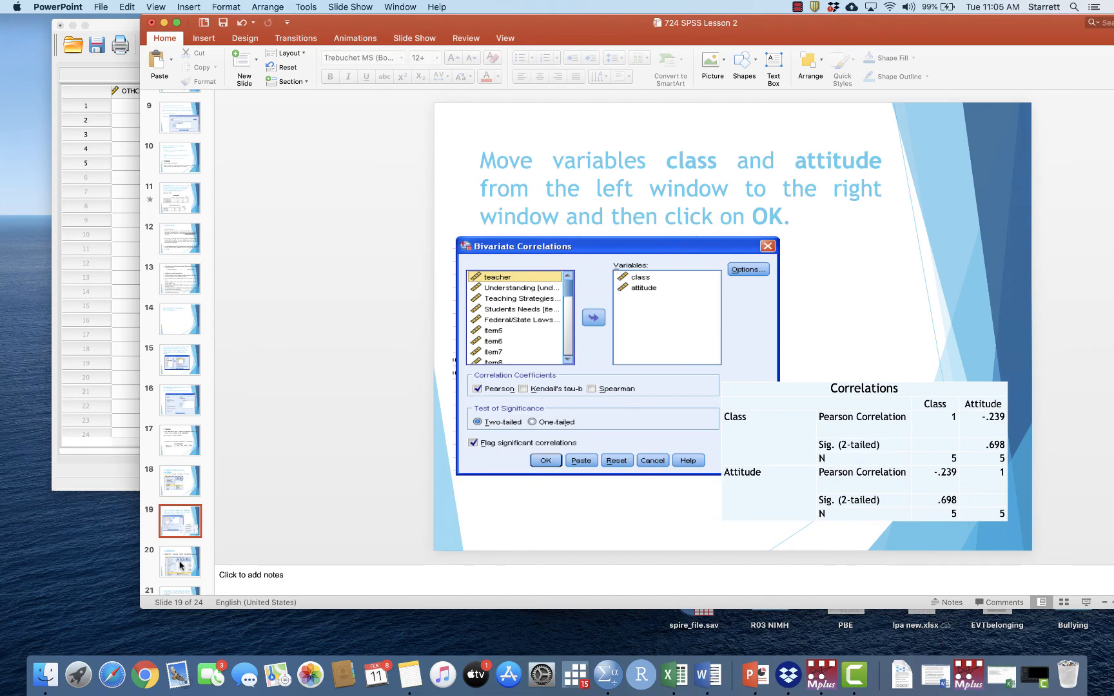
pyautogui.click(106, 465)
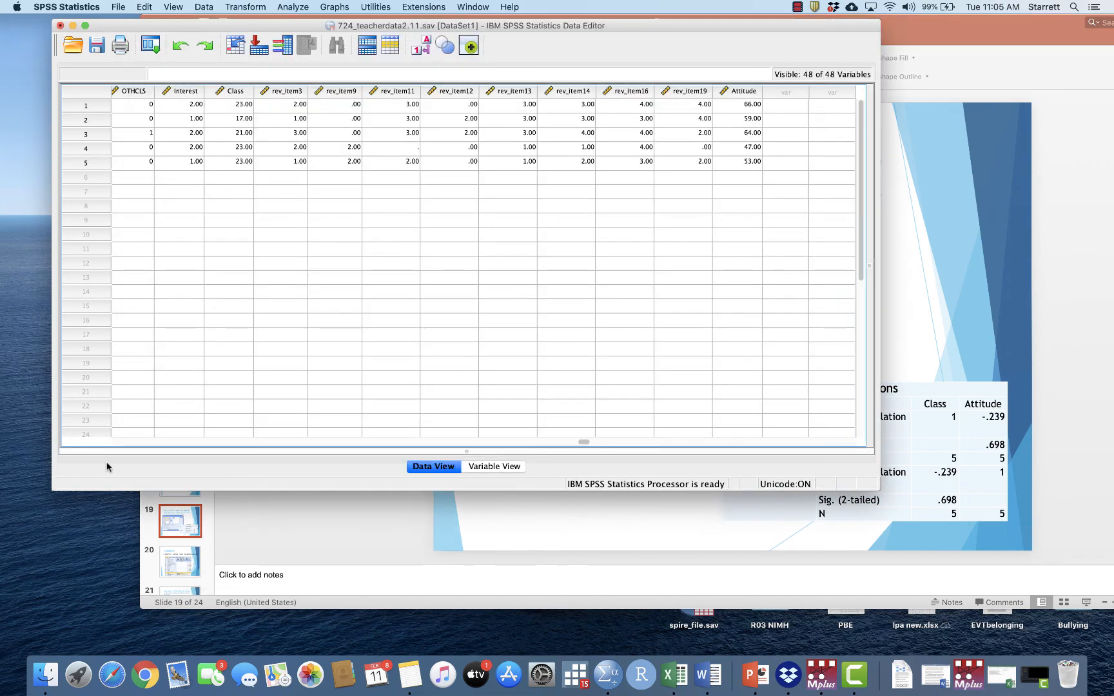
# - Move the Data Editor and PowerPoint windows aside and examine the Class–Attitude correlation in the SPSS Output Viewer
pyautogui.moveTo(492, 29); pyautogui.dragTo(385, 118)
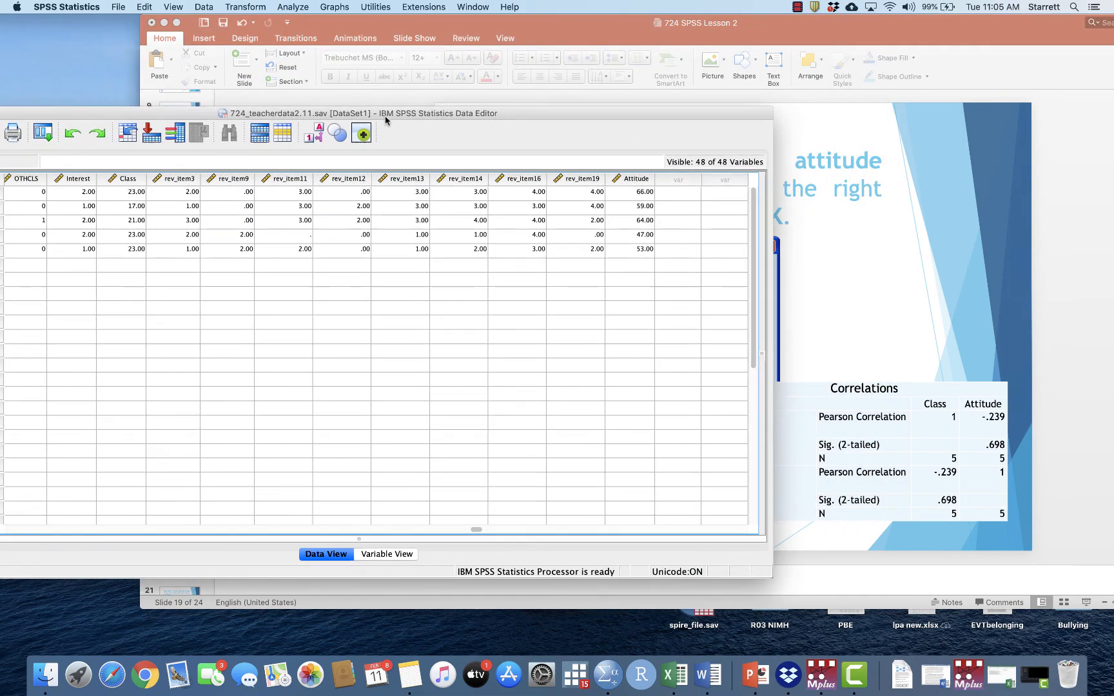
pyautogui.click(387, 9)
pyautogui.click(334, 24)
pyautogui.moveTo(333, 23); pyautogui.dragTo(562, 24)
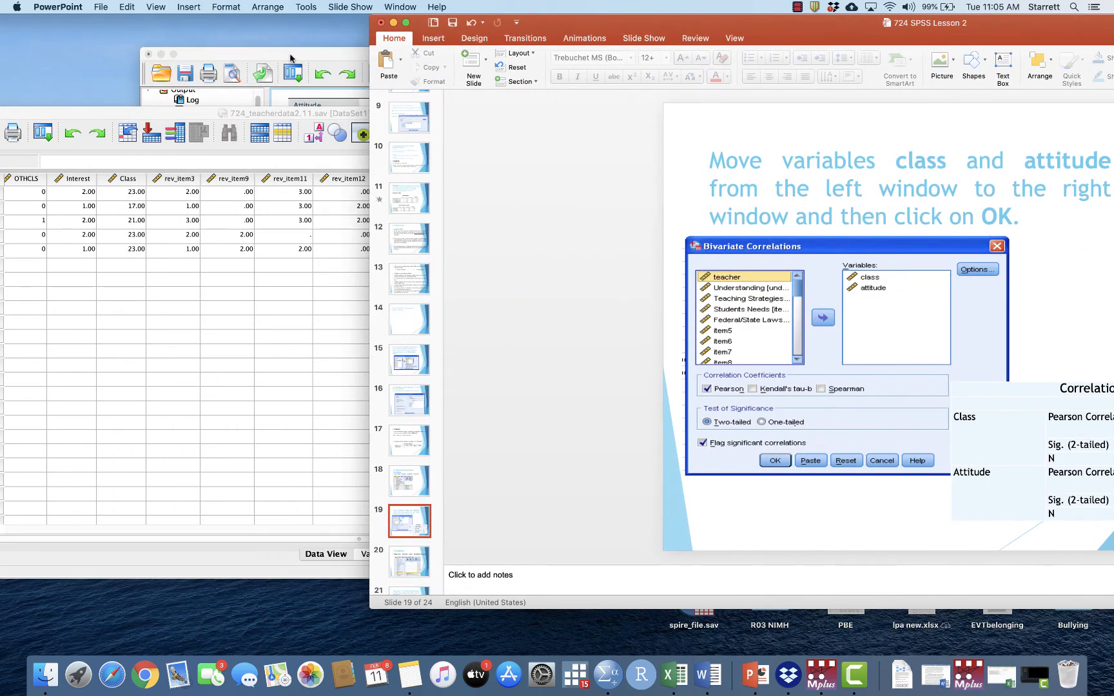
pyautogui.click(321, 127)
pyautogui.click(469, 261)
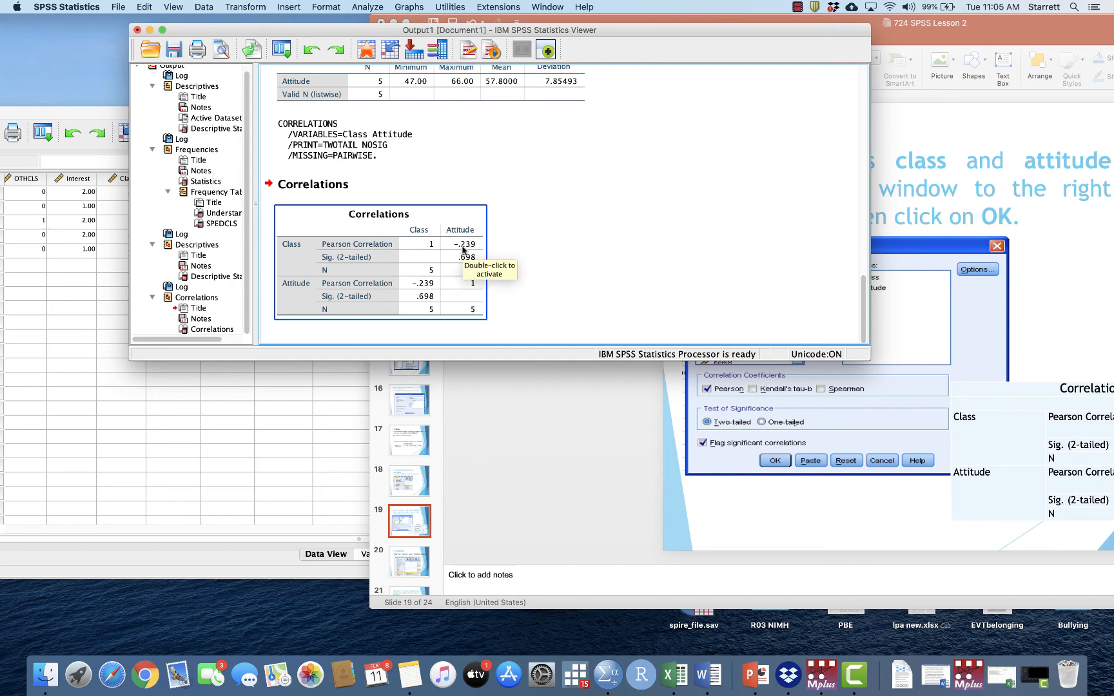
# - Switch to PowerPoint and read the reliability analysis instructions on slides 20 and 21
pyautogui.doubleClick(1028, 26)
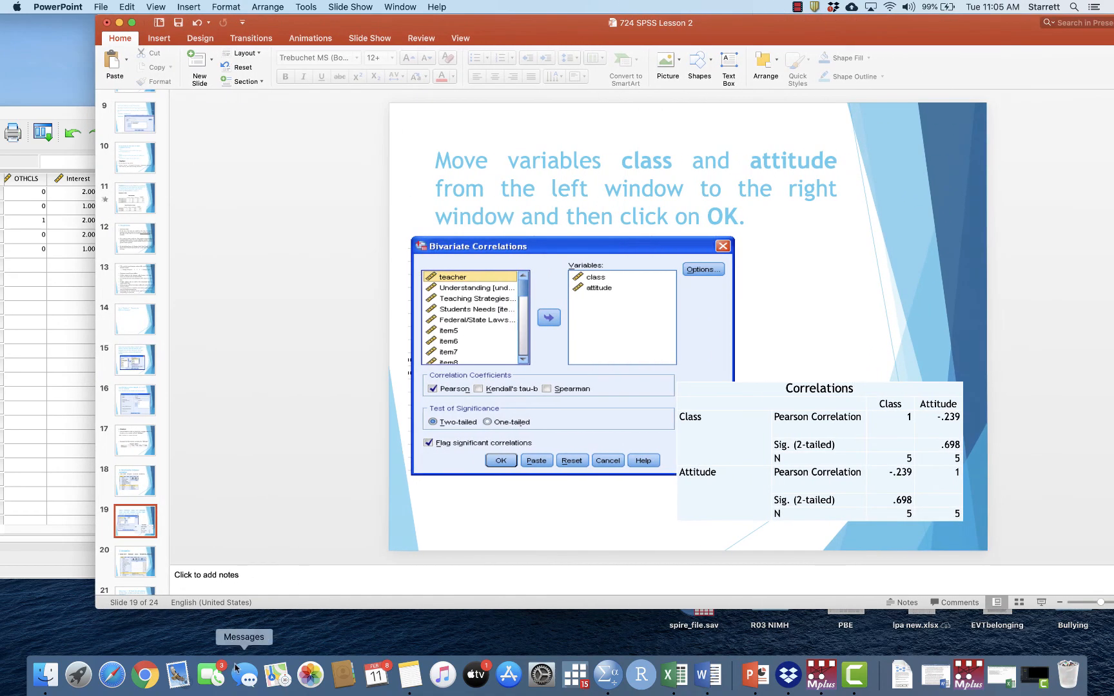
pyautogui.scroll(-5, 147, 554)
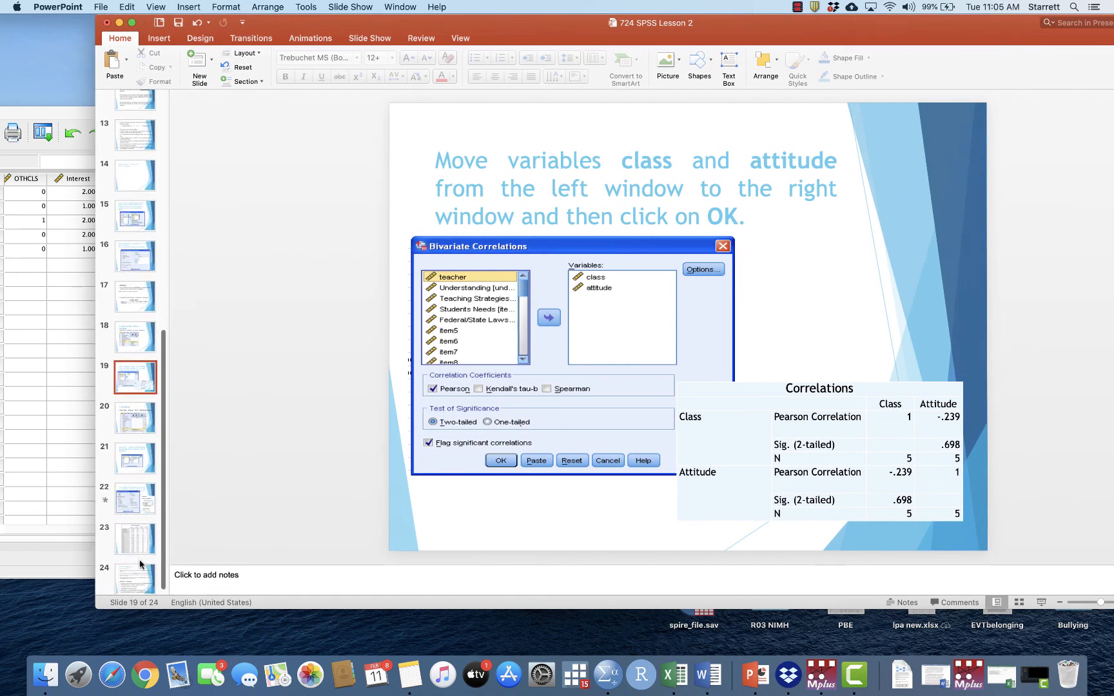
pyautogui.click(149, 431)
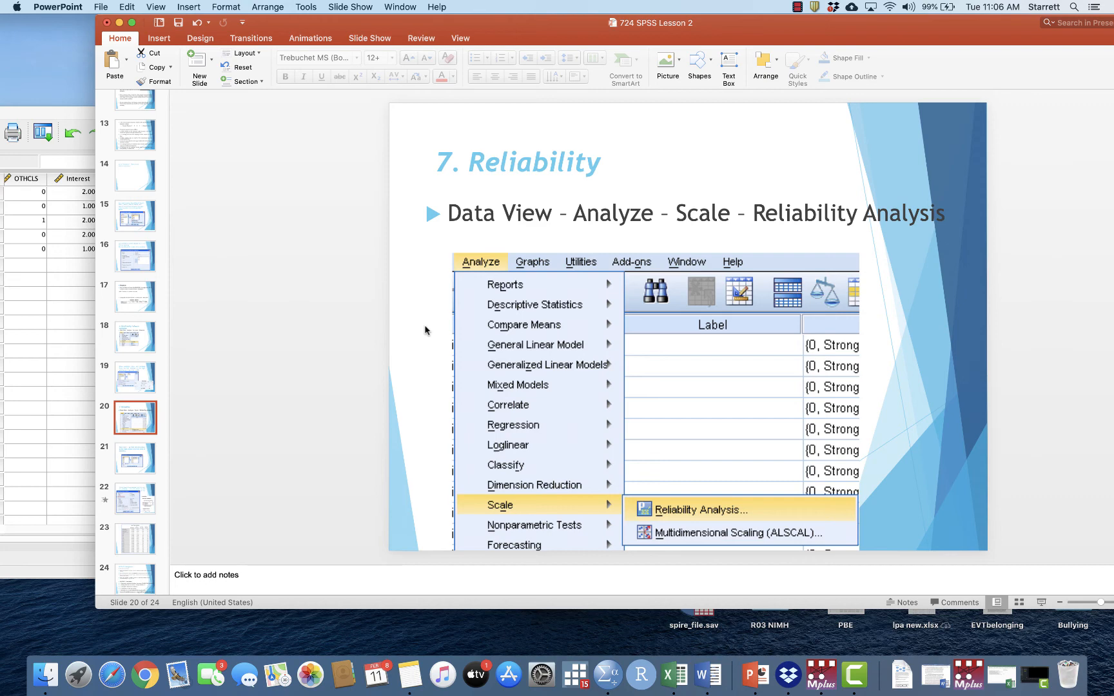
pyautogui.click(129, 462)
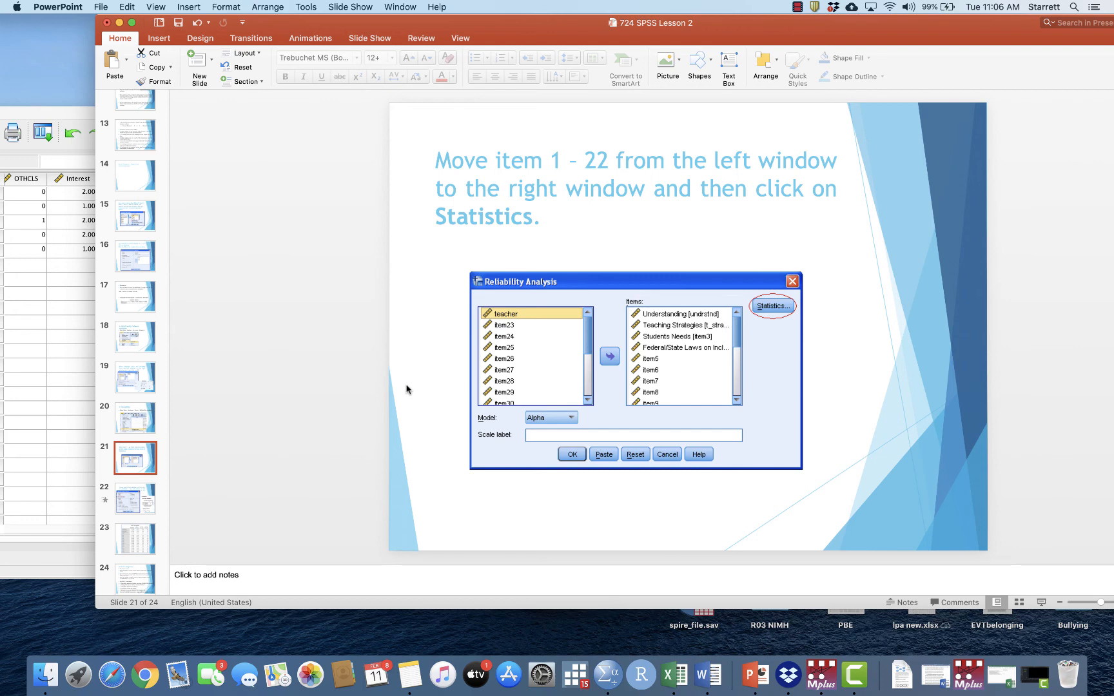
# - Return to the SPSS Data Editor and open the Reliability Analysis dialog, placing it over the data
pyautogui.moveTo(33, 111); pyautogui.dragTo(160, 53)
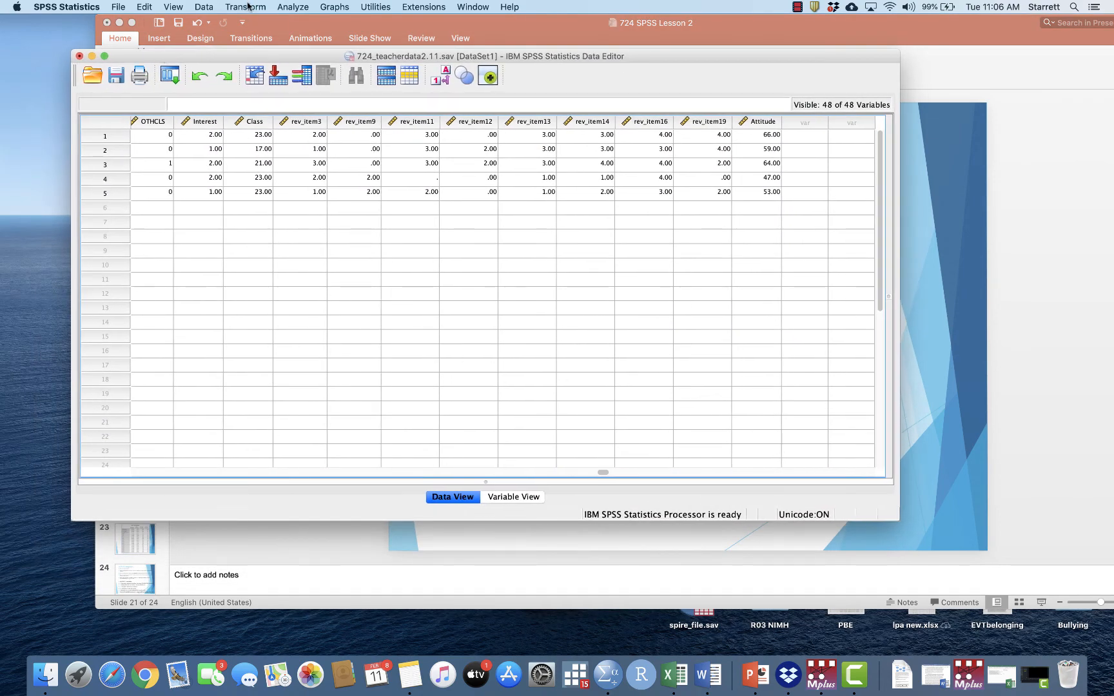
pyautogui.click(292, 6)
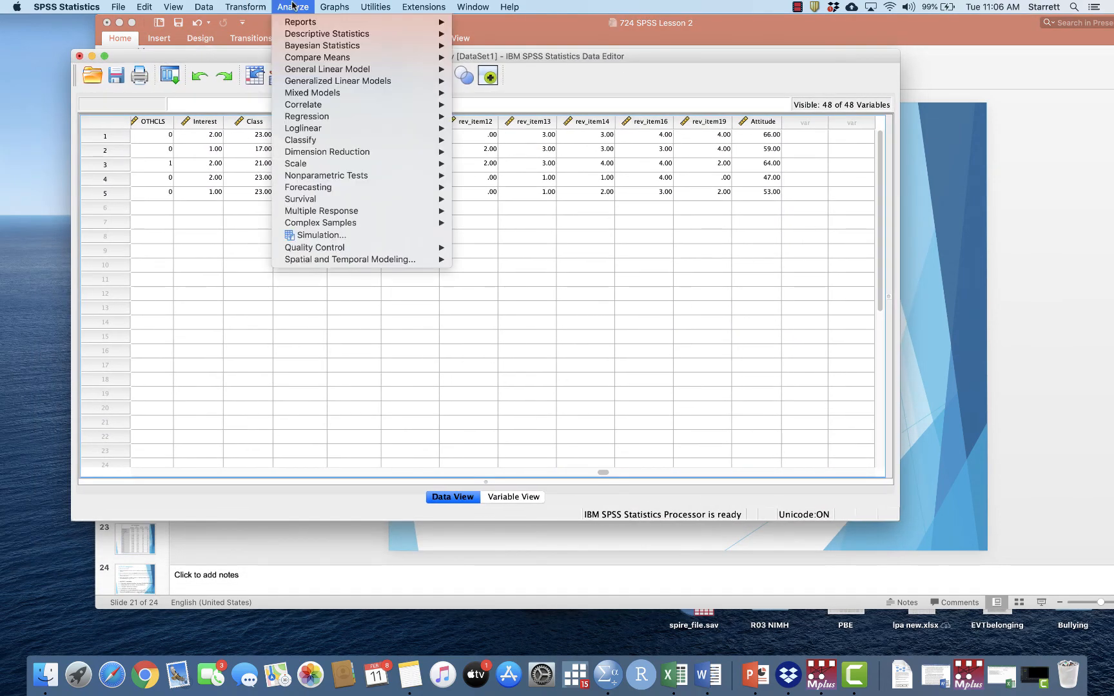
pyautogui.moveTo(309, 165)
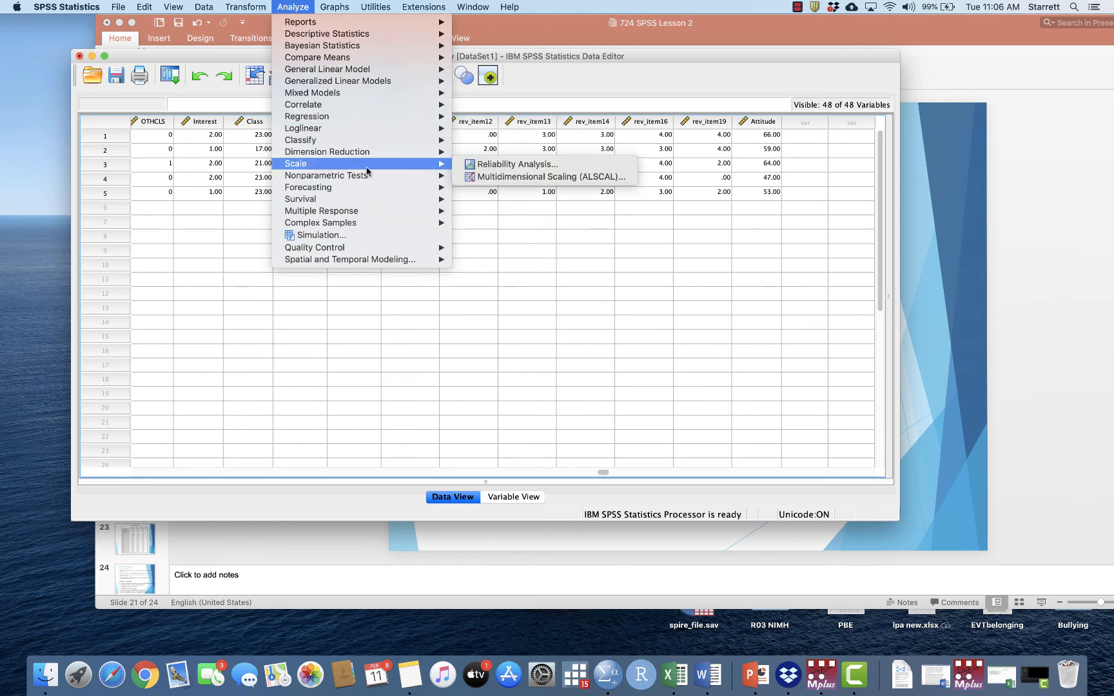
pyautogui.click(496, 166)
pyautogui.moveTo(842, 169); pyautogui.dragTo(570, 155)
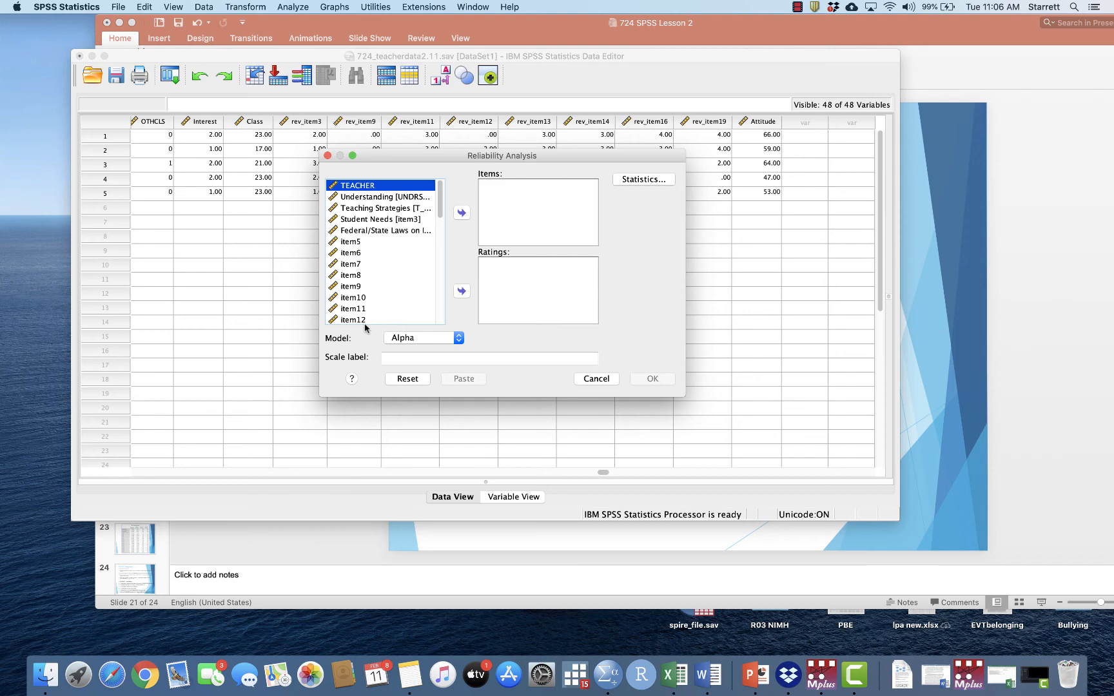
# - Add Understanding, Teaching Strategies and Federal/State Laws on Inclusion to the reliability analysis items
pyautogui.click(387, 198)
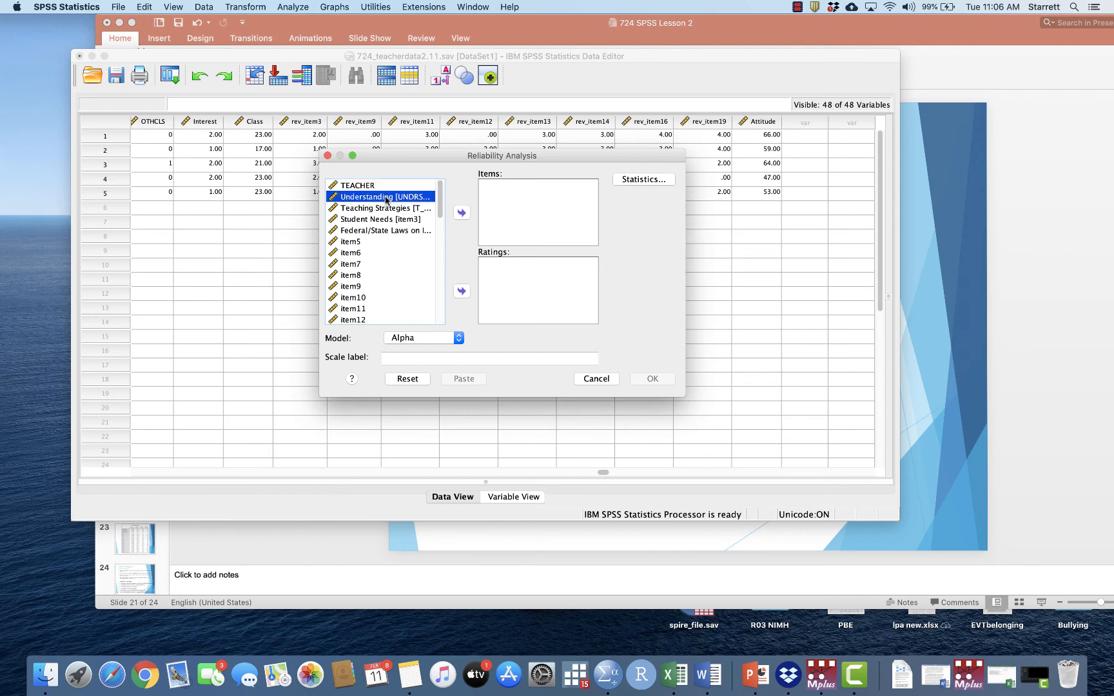
pyautogui.click(461, 212)
pyautogui.click(375, 210)
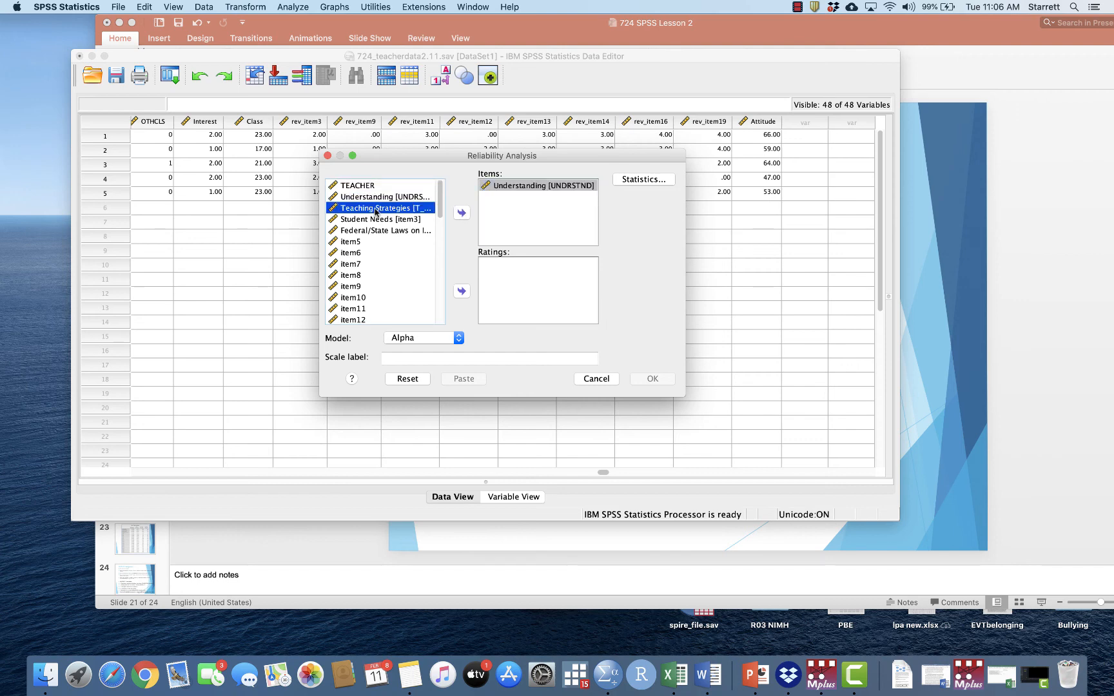
pyautogui.click(462, 213)
pyautogui.click(394, 231)
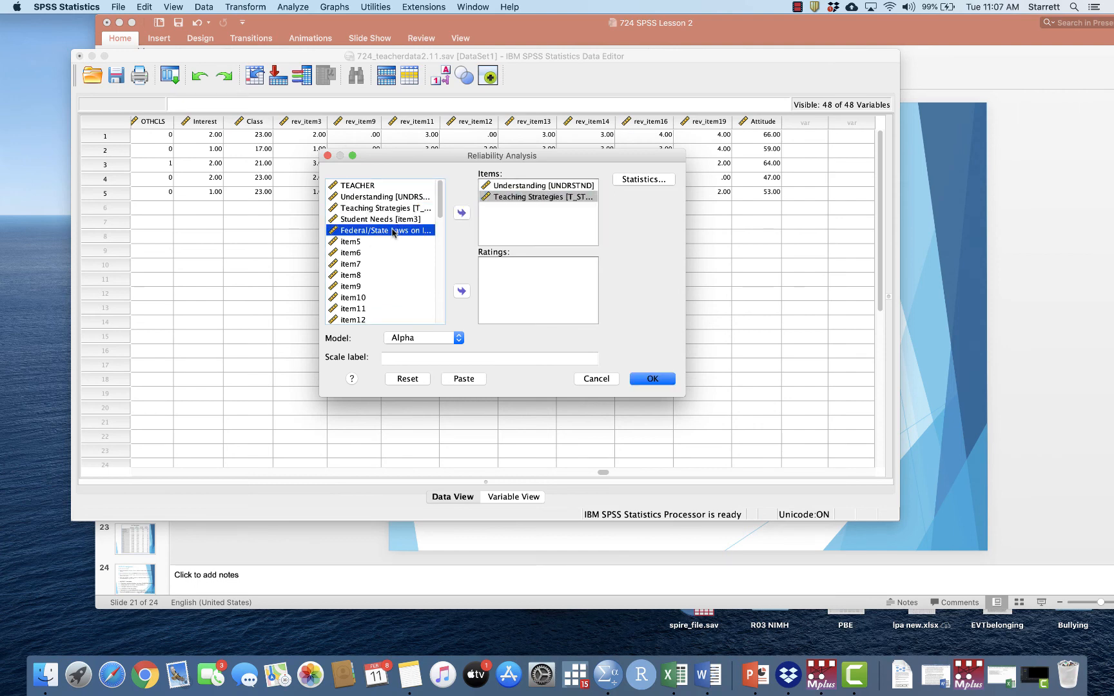
pyautogui.click(462, 213)
# - Select item5 through item8, item10, item15, item17, item18, item20 and item21 among the available variables for the reliability analysis
pyautogui.click(360, 243)
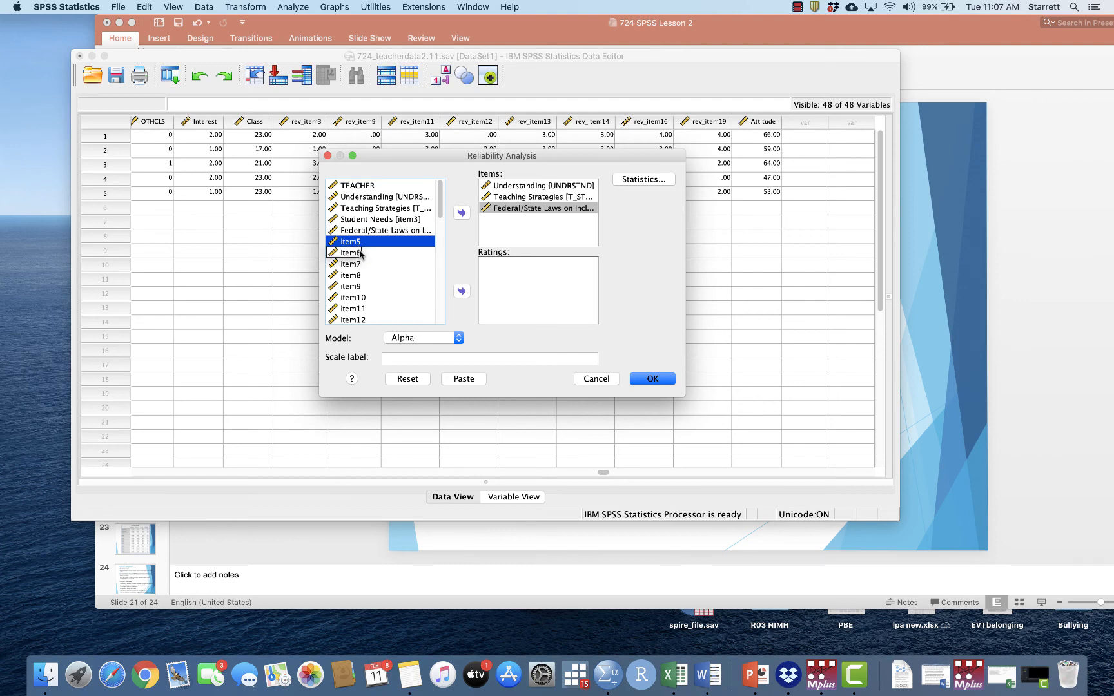
pyautogui.keyDown('shift'); pyautogui.click(359, 253); pyautogui.keyUp('shift')
pyautogui.keyDown('shift'); pyautogui.click(360, 264); pyautogui.keyUp('shift')
pyautogui.keyDown('shift'); pyautogui.click(360, 275); pyautogui.keyUp('shift')
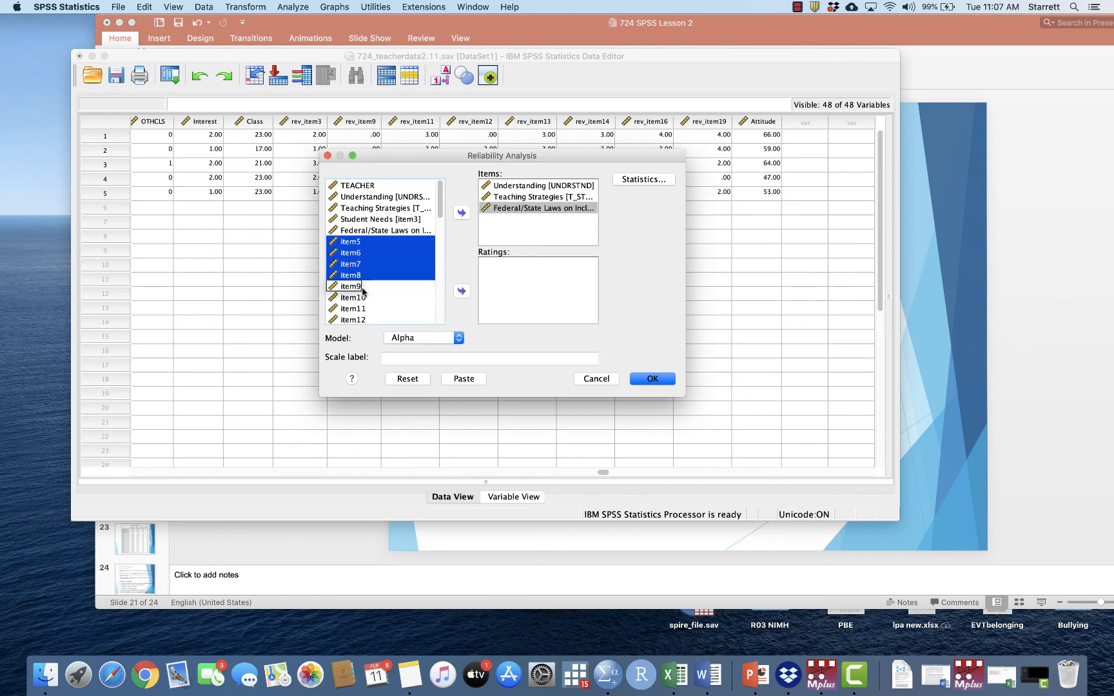
pyautogui.keyDown('super'); pyautogui.click(362, 299); pyautogui.keyUp('super')
pyautogui.scroll(-5, 361, 301)
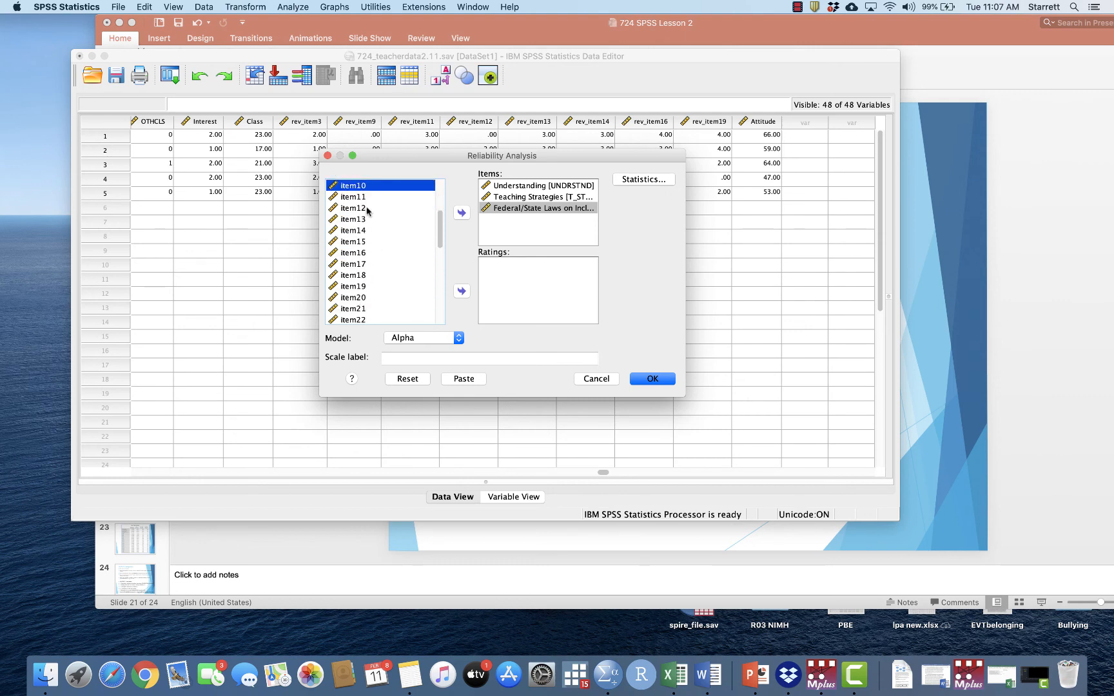
pyautogui.keyDown('super'); pyautogui.click(363, 243); pyautogui.keyUp('super')
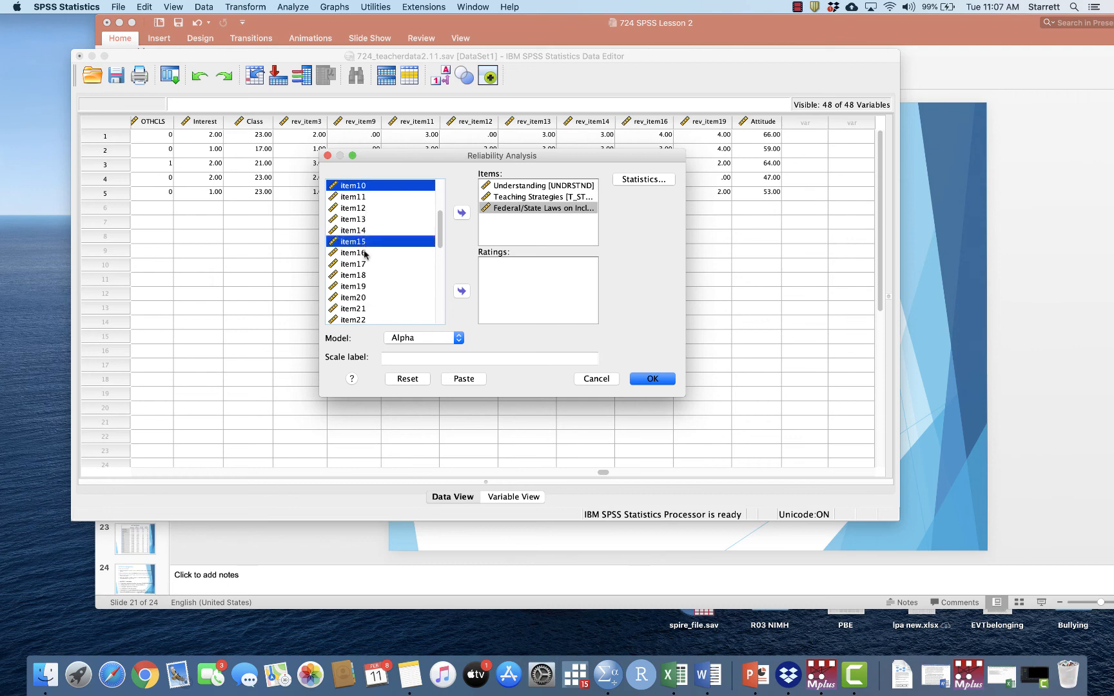
pyautogui.keyDown('super'); pyautogui.click(364, 253); pyautogui.keyUp('super')
pyautogui.keyDown('super'); pyautogui.click(364, 264); pyautogui.keyUp('super')
pyautogui.keyDown('super'); pyautogui.click(364, 276); pyautogui.keyUp('super')
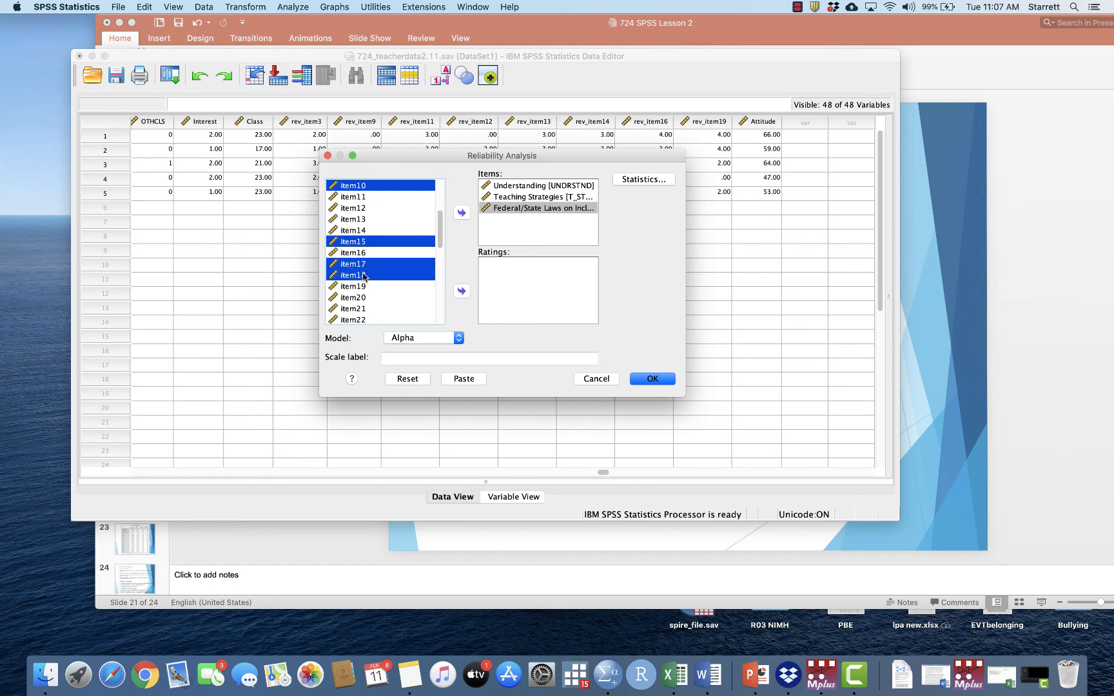
pyautogui.scroll(-2, 366, 284)
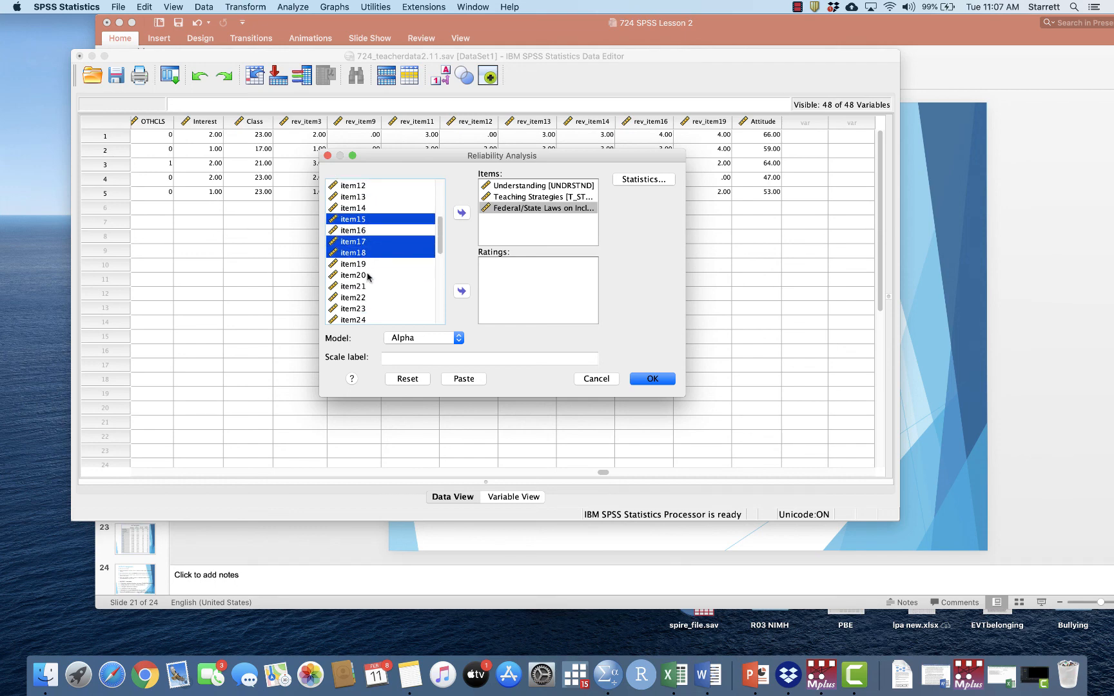
pyautogui.keyDown('super'); pyautogui.click(368, 276); pyautogui.keyUp('super')
pyautogui.keyDown('super'); pyautogui.click(369, 287); pyautogui.keyUp('super')
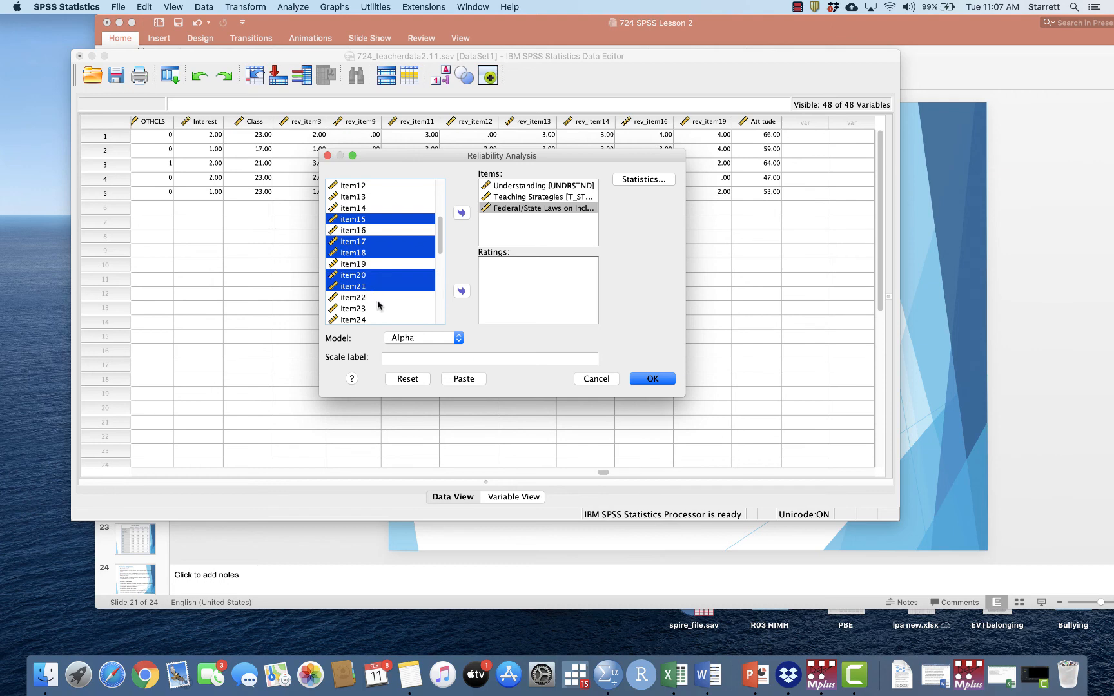
pyautogui.scroll(-10, 379, 296)
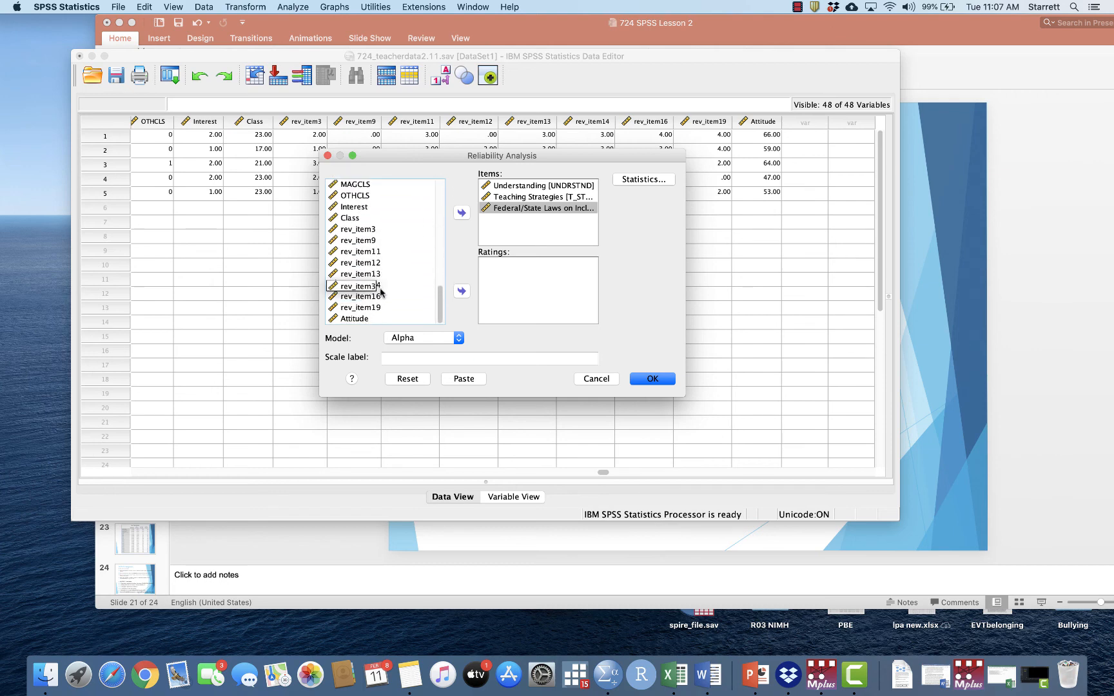
# - Extend the selection with rev_item3, rev_item9, rev_item11 through rev_item14, rev_item16 and rev_item19, and add all selected variables to the reliability items
pyautogui.click(373, 229)
pyautogui.keyDown('super'); pyautogui.click(374, 241); pyautogui.keyUp('super')
pyautogui.keyDown('super'); pyautogui.click(373, 252); pyautogui.keyUp('super')
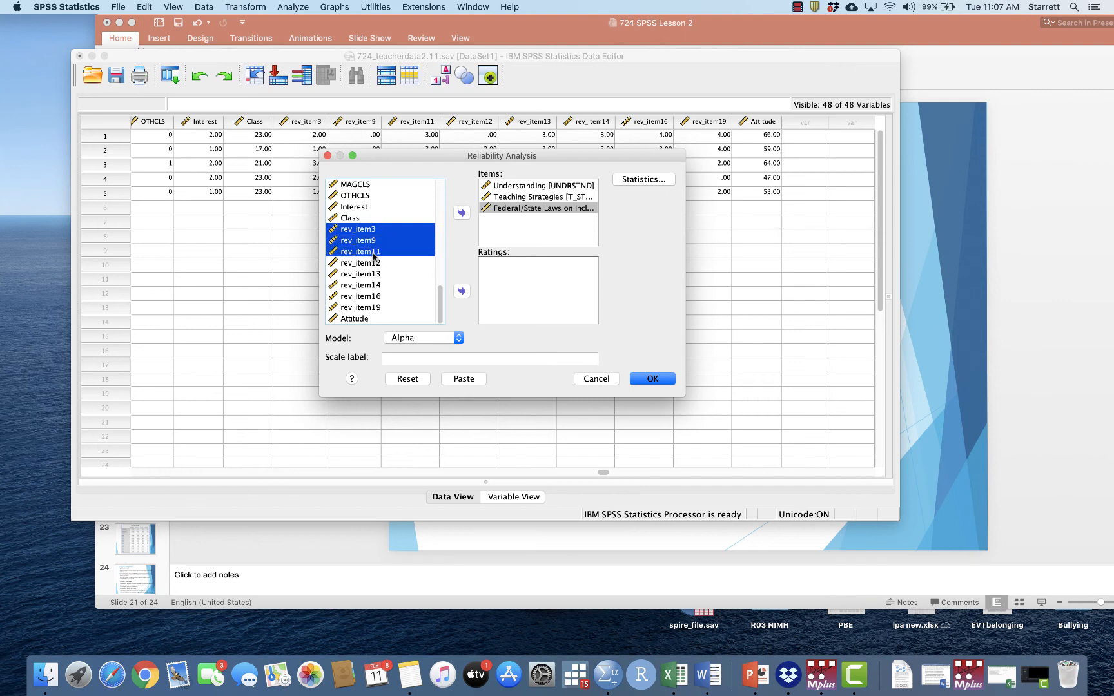
pyautogui.keyDown('super'); pyautogui.click(374, 263); pyautogui.keyUp('super')
pyautogui.keyDown('super'); pyautogui.click(373, 275); pyautogui.keyUp('super')
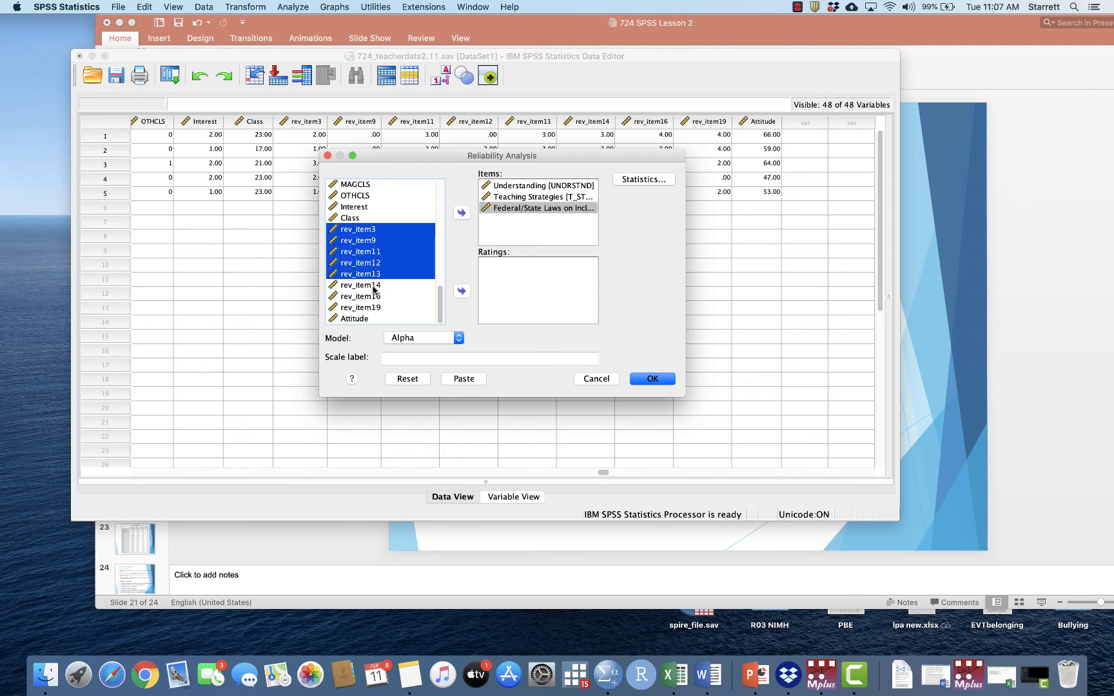
pyautogui.keyDown('super'); pyautogui.click(374, 286); pyautogui.keyUp('super')
pyautogui.keyDown('super'); pyautogui.click(374, 297); pyautogui.keyUp('super')
pyautogui.keyDown('super'); pyautogui.click(373, 307); pyautogui.keyUp('super')
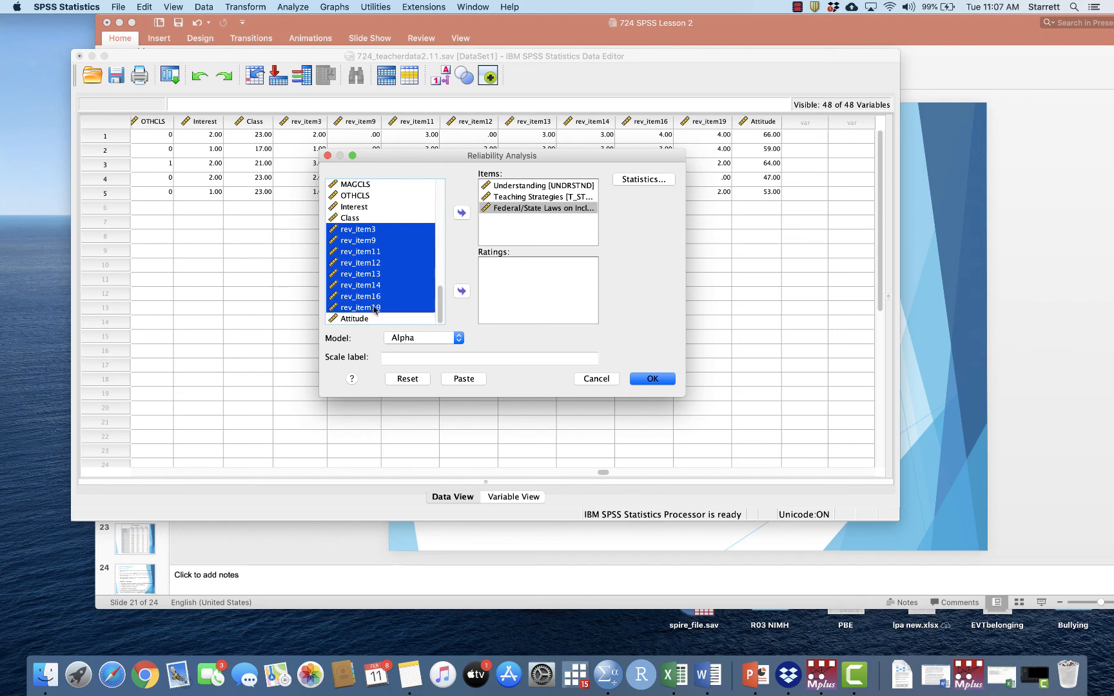
pyautogui.click(460, 213)
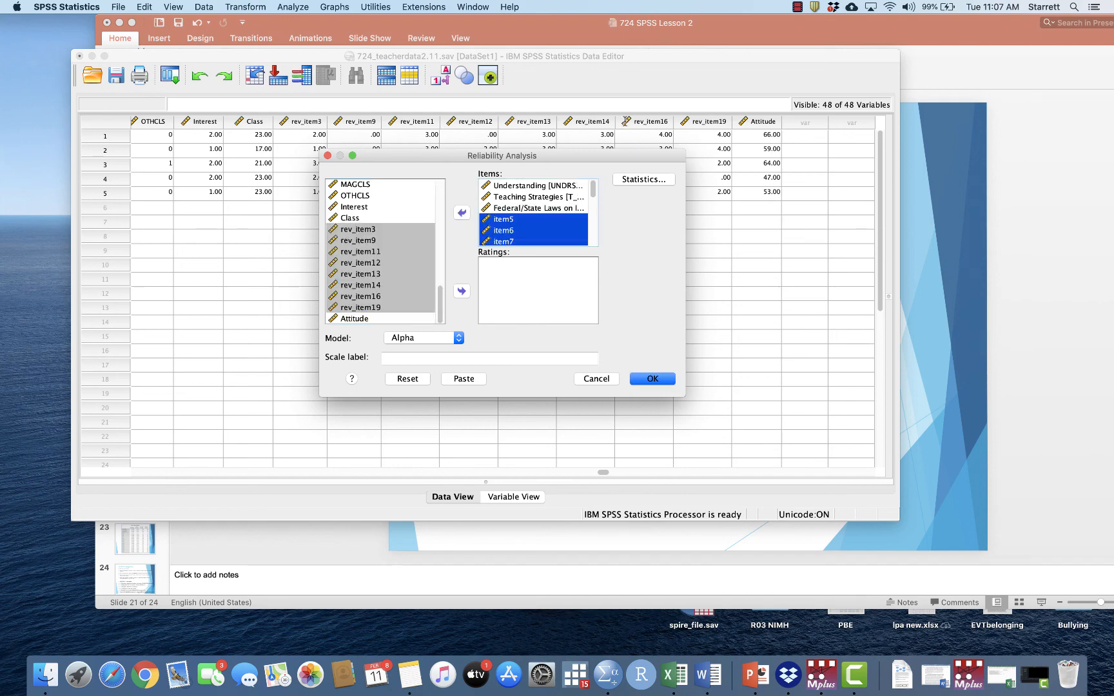
# - Move the windows aside to check the slide's item list, and add item22 to the reliability items
pyautogui.click(776, 55)
pyautogui.moveTo(776, 56); pyautogui.dragTo(486, 202)
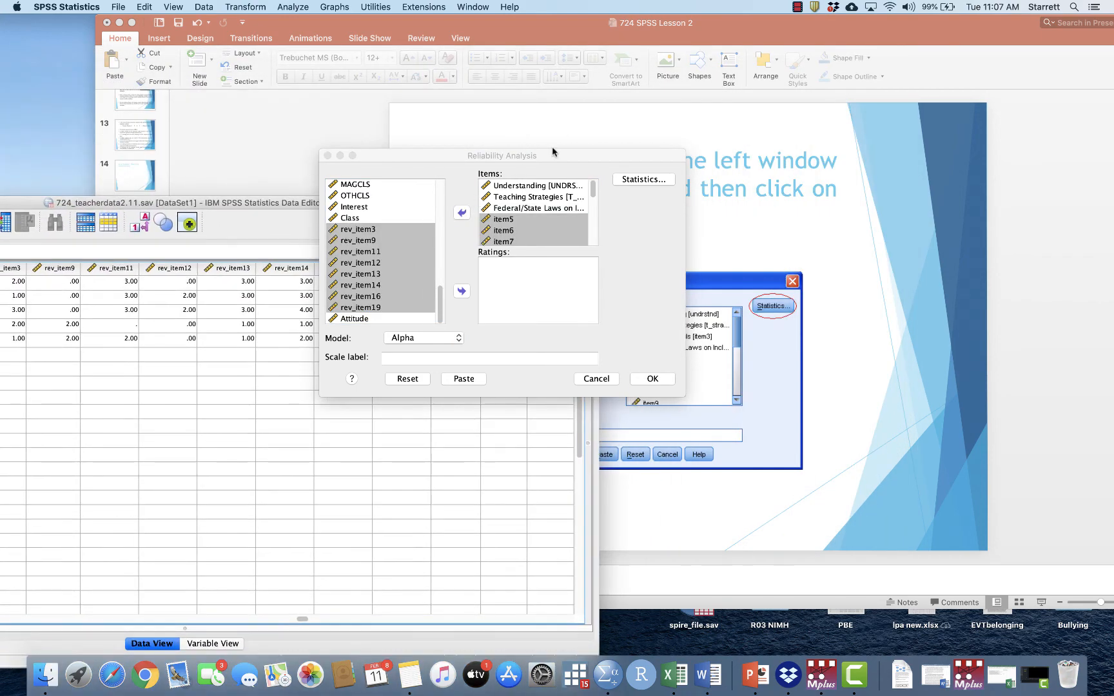
pyautogui.moveTo(606, 154); pyautogui.dragTo(670, 96)
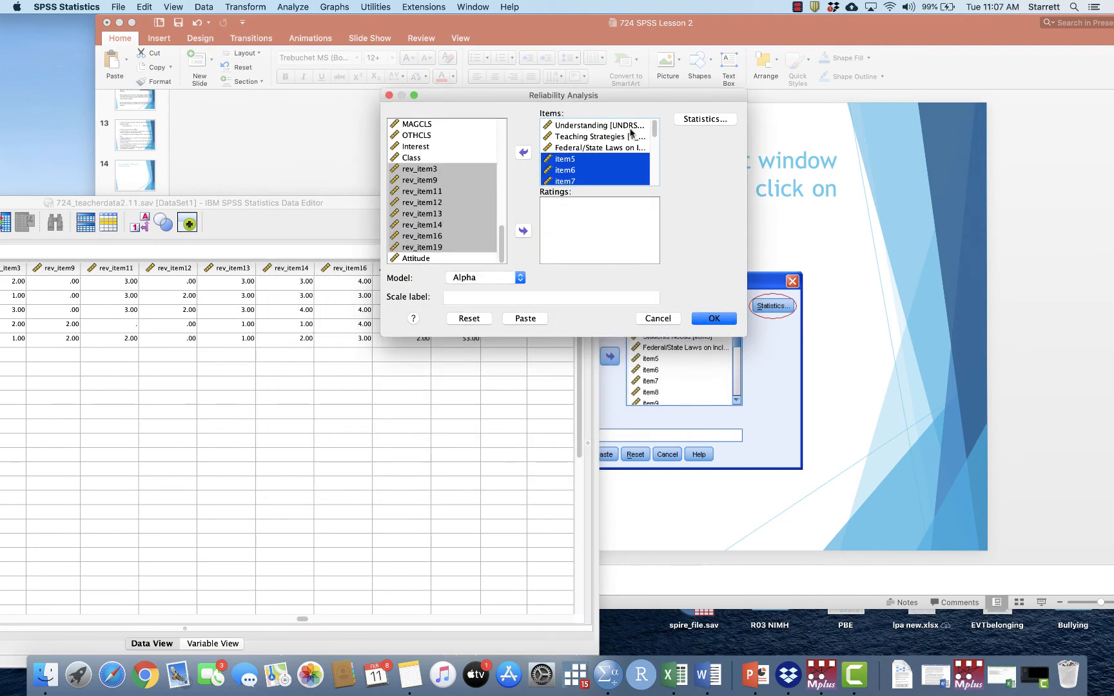
pyautogui.scroll(6, 444, 224)
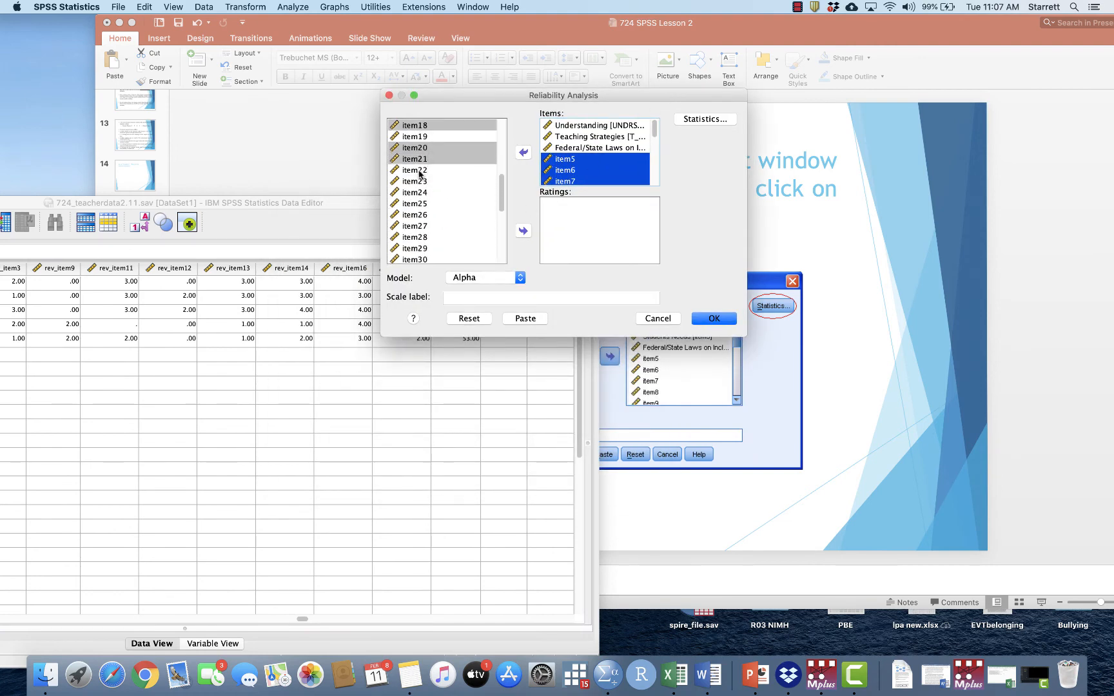
pyautogui.click(423, 169)
pyautogui.click(524, 152)
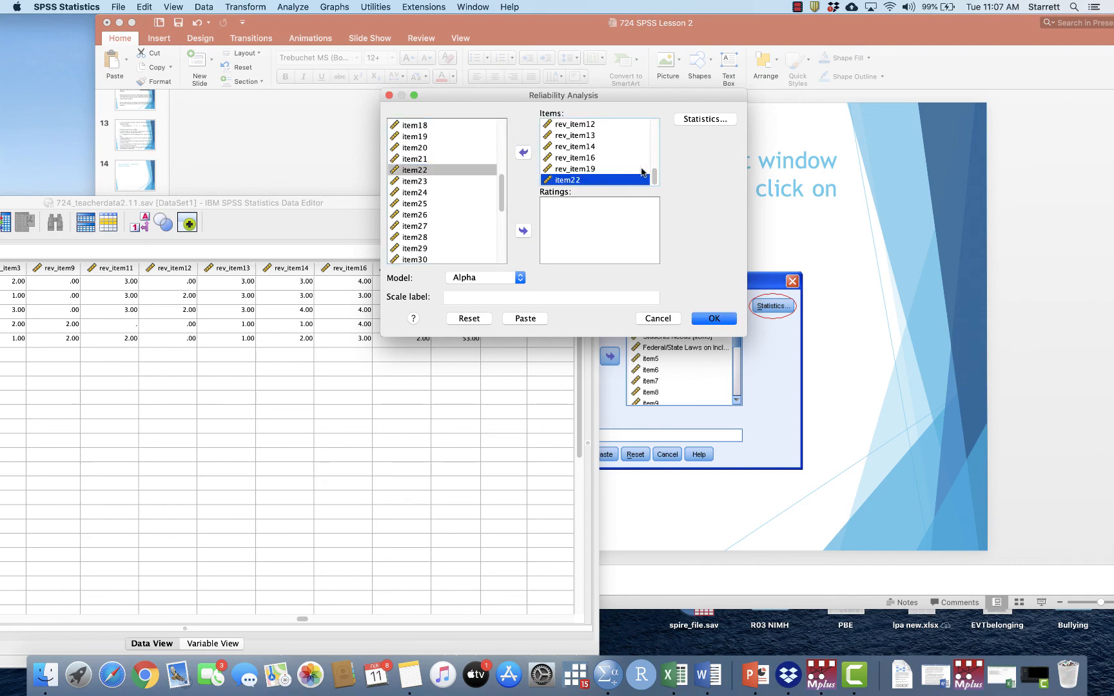
# - Bring the windows back into place and request the Scale if item deleted descriptives in the reliability statistics
pyautogui.moveTo(289, 202); pyautogui.dragTo(590, 21)
pyautogui.moveTo(594, 95); pyautogui.dragTo(489, 144)
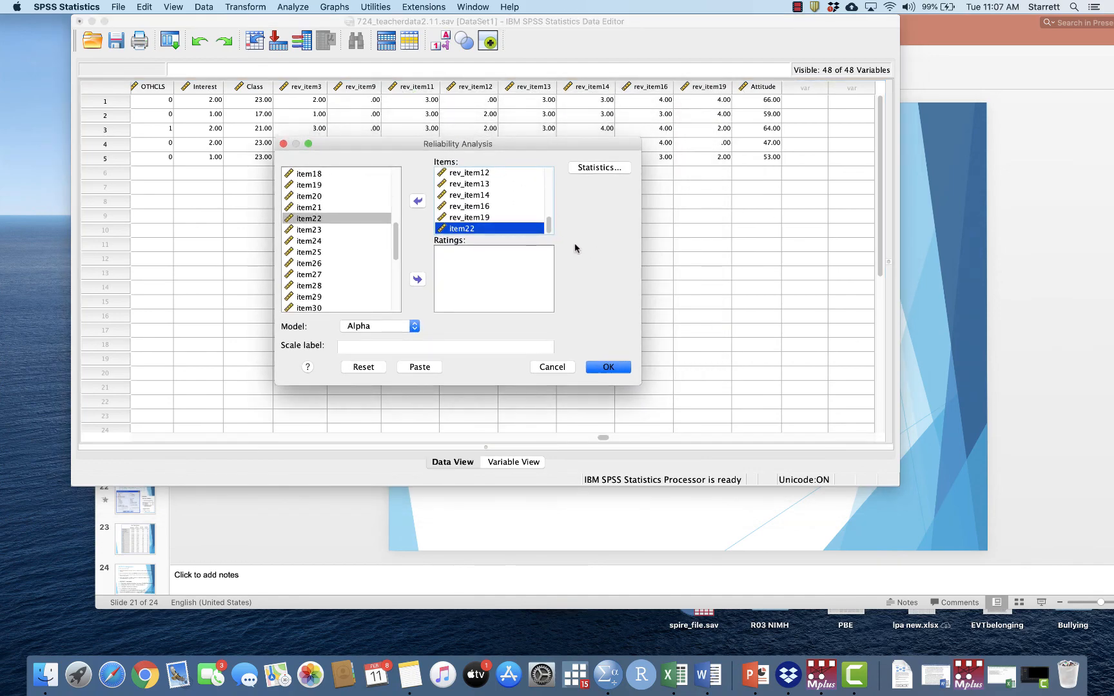
pyautogui.click(598, 168)
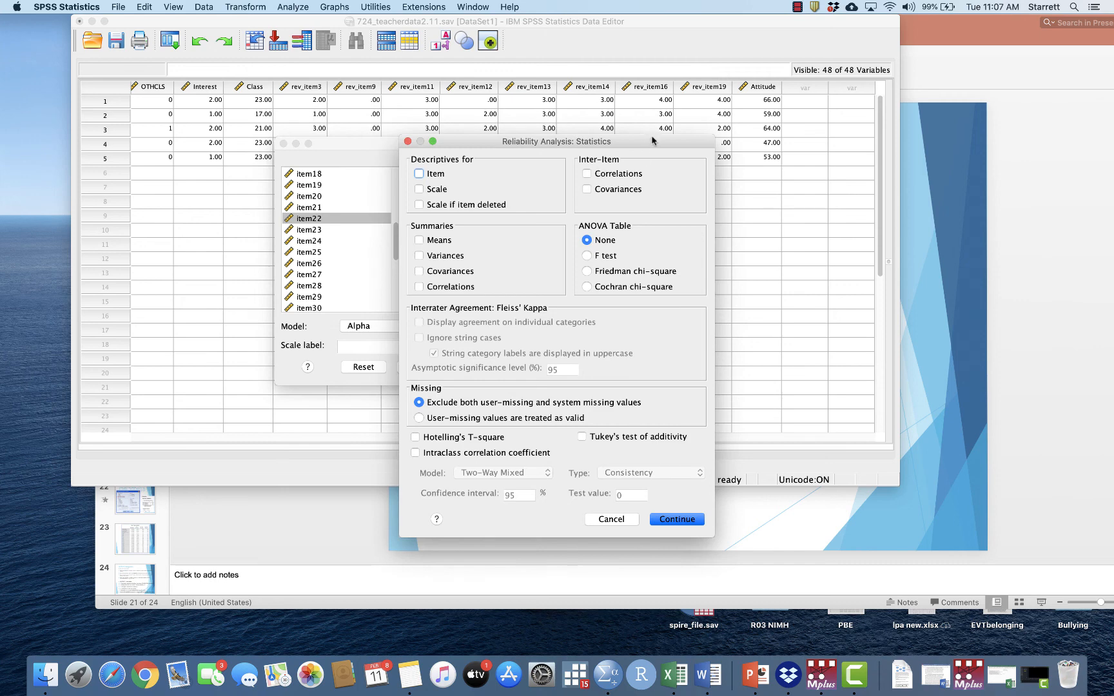
pyautogui.moveTo(652, 141); pyautogui.dragTo(642, 108)
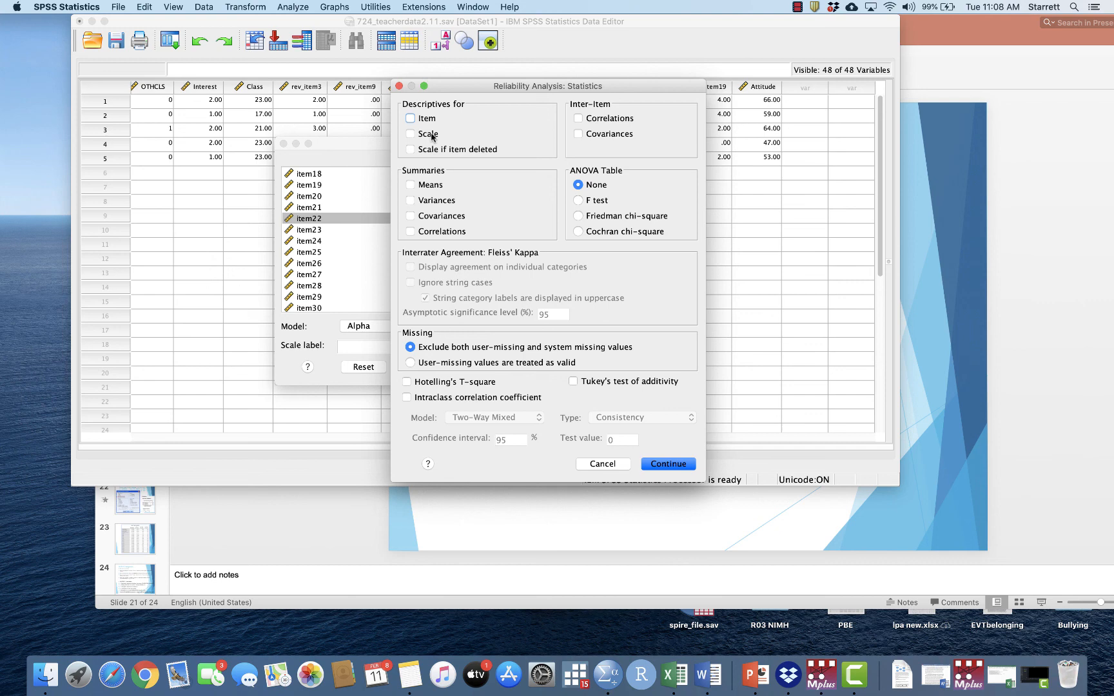
pyautogui.click(410, 149)
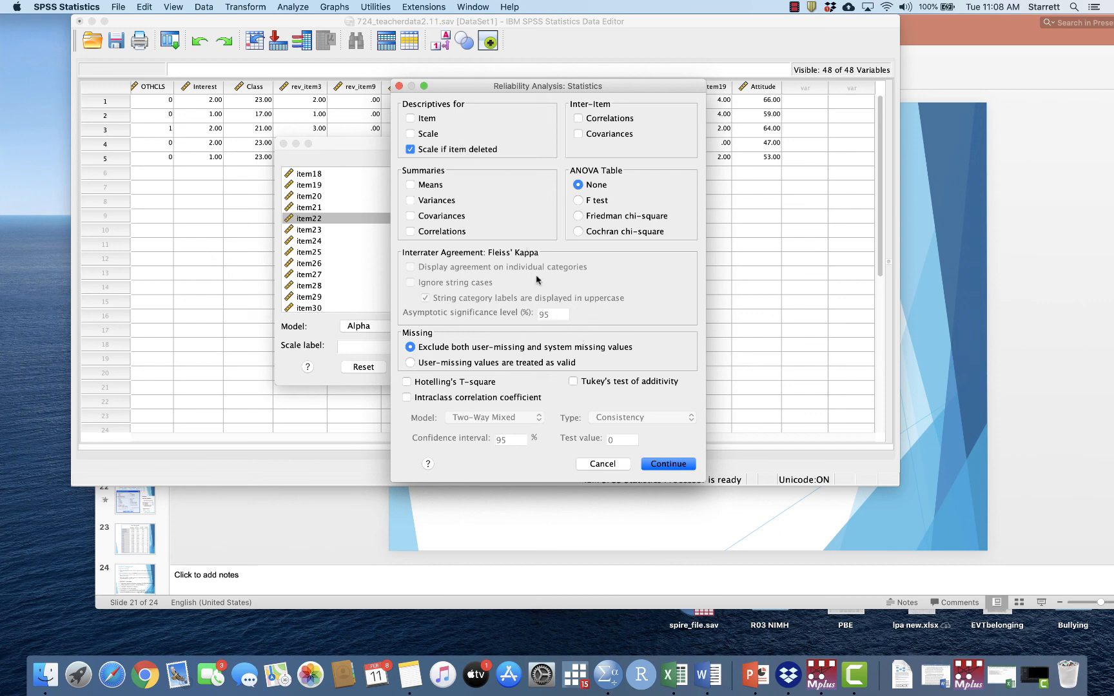
pyautogui.click(668, 463)
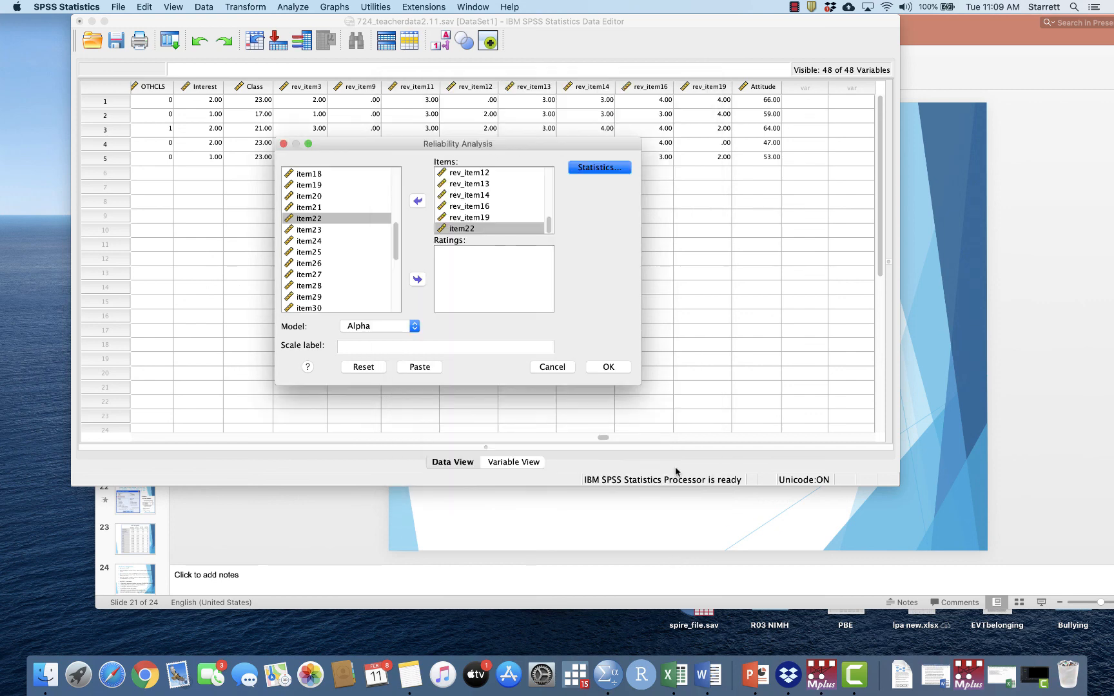
# - Run the reliability analysis on the chosen items and bring its Reliability Statistics table into view in the output
pyautogui.click(609, 368)
pyautogui.scroll(-5, 640, 314)
pyautogui.scroll(-3, 638, 318)
pyautogui.scroll(4, 638, 318)
pyautogui.click(556, 231)
pyautogui.click(342, 167)
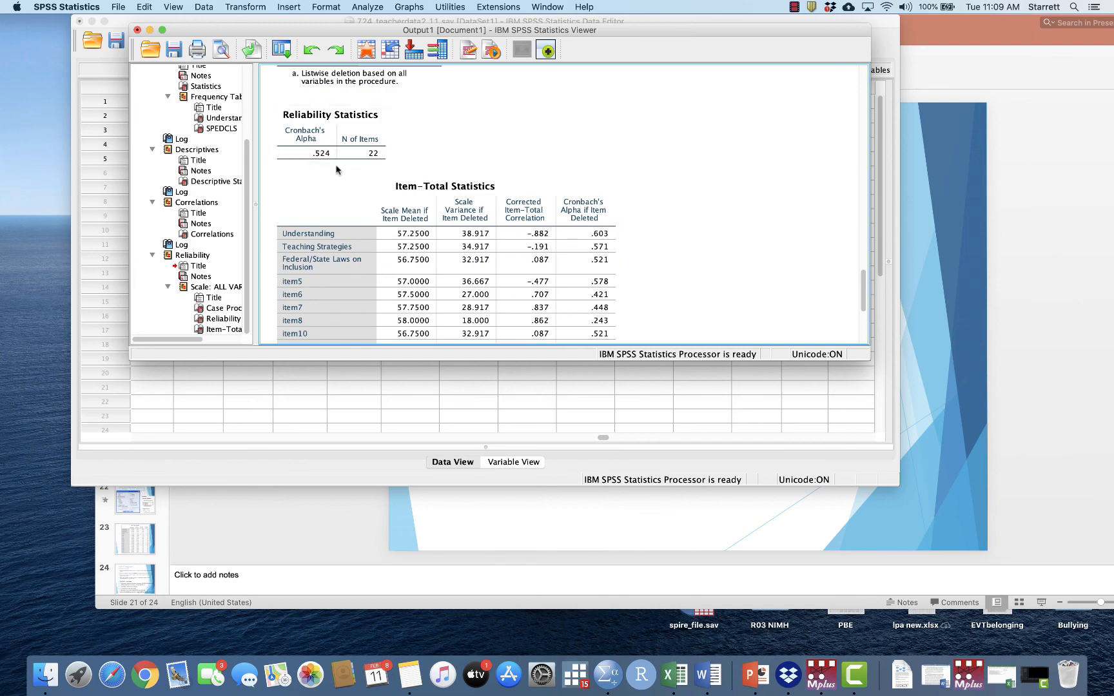
# - Switch to the PowerPoint lesson, show slide 22, and return to the SPSS output to compare the Reliability Statistics table
pyautogui.click(989, 377)
pyautogui.click(138, 507)
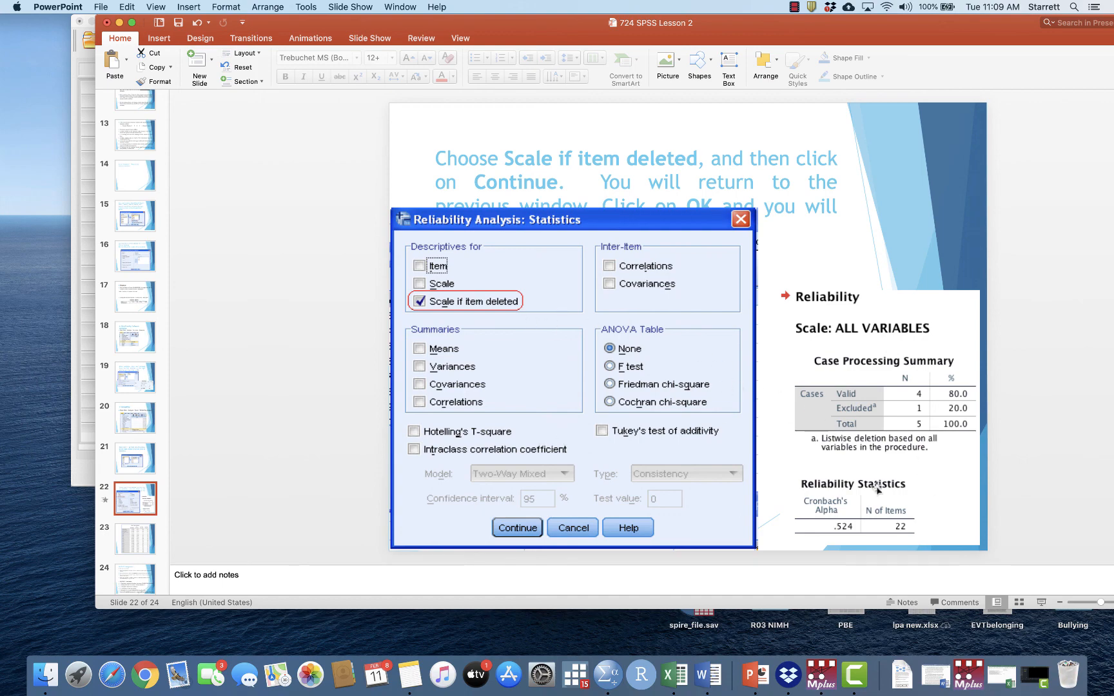
pyautogui.moveTo(331, 25); pyautogui.dragTo(348, 40)
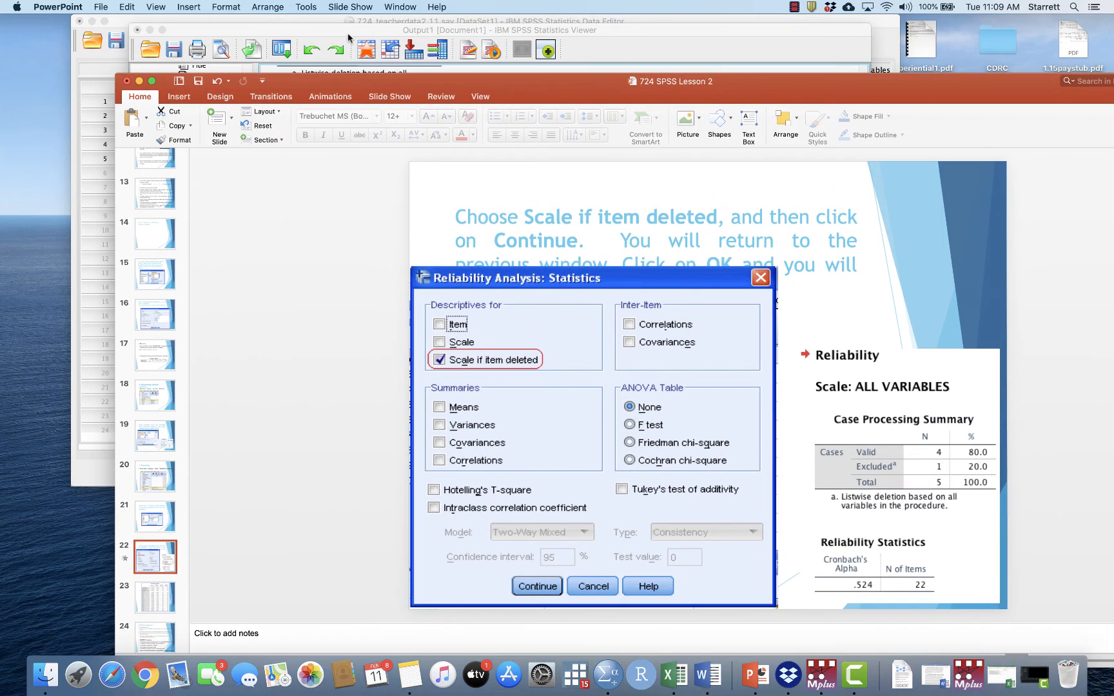
pyautogui.click(348, 40)
pyautogui.click(328, 160)
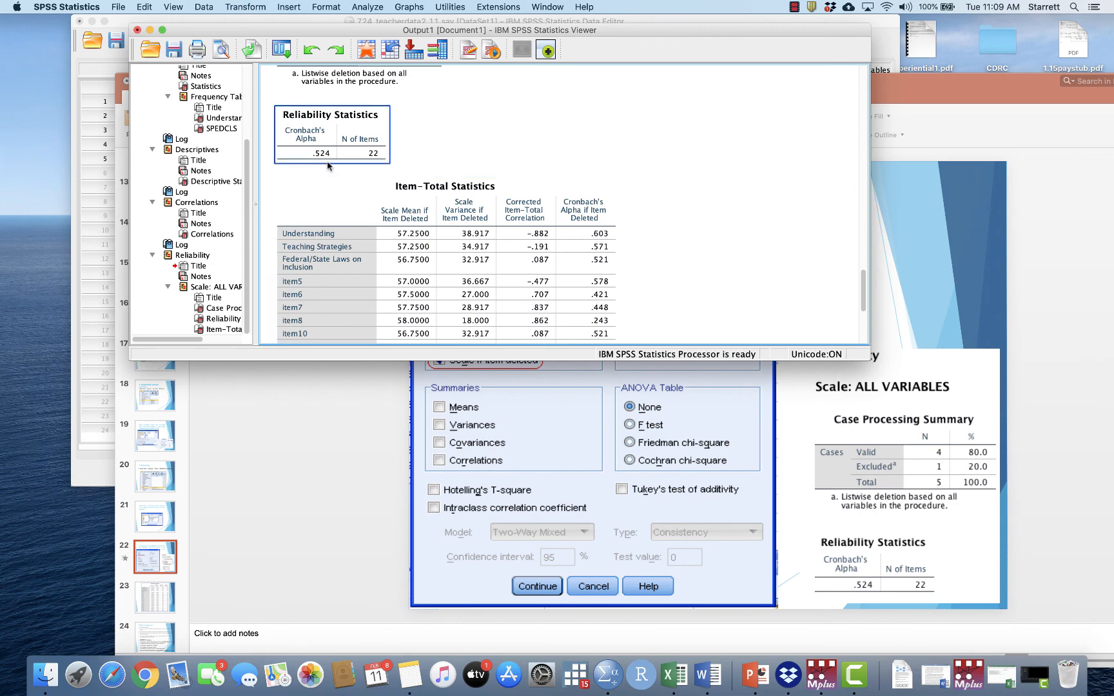
# - Examine the Item-Total Statistics table, checking Cronbach's Alpha if Item Deleted for each item from Understanding through rev_item19
pyautogui.click(445, 193)
pyautogui.click(680, 329)
pyautogui.scroll(-2, 667, 253)
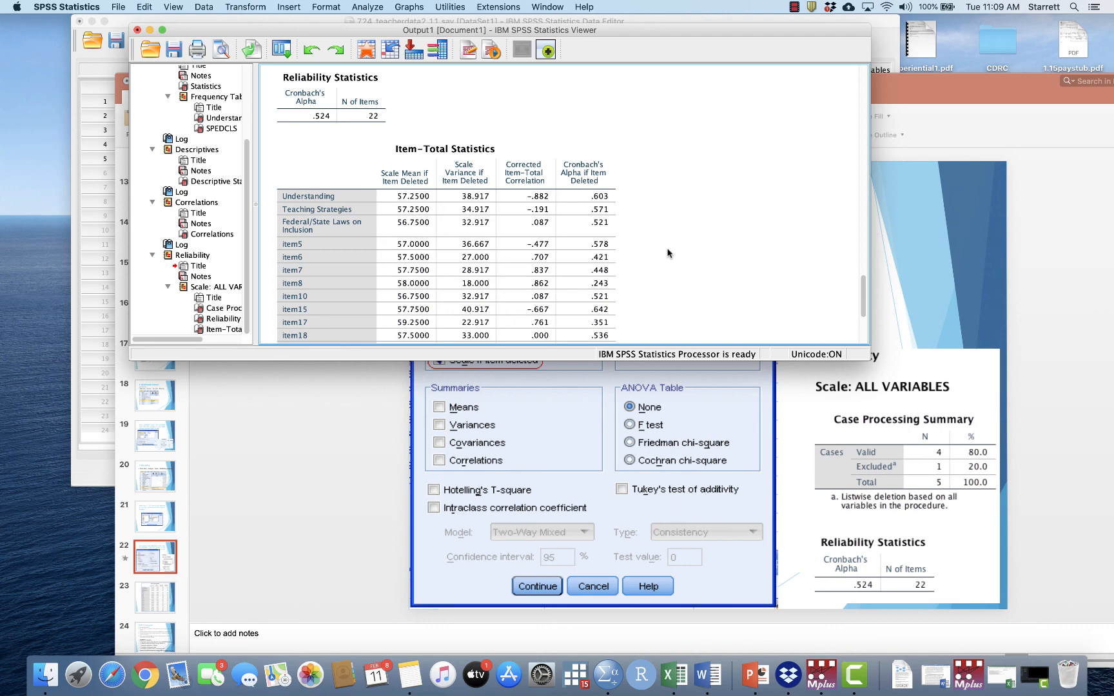
pyautogui.click(373, 212)
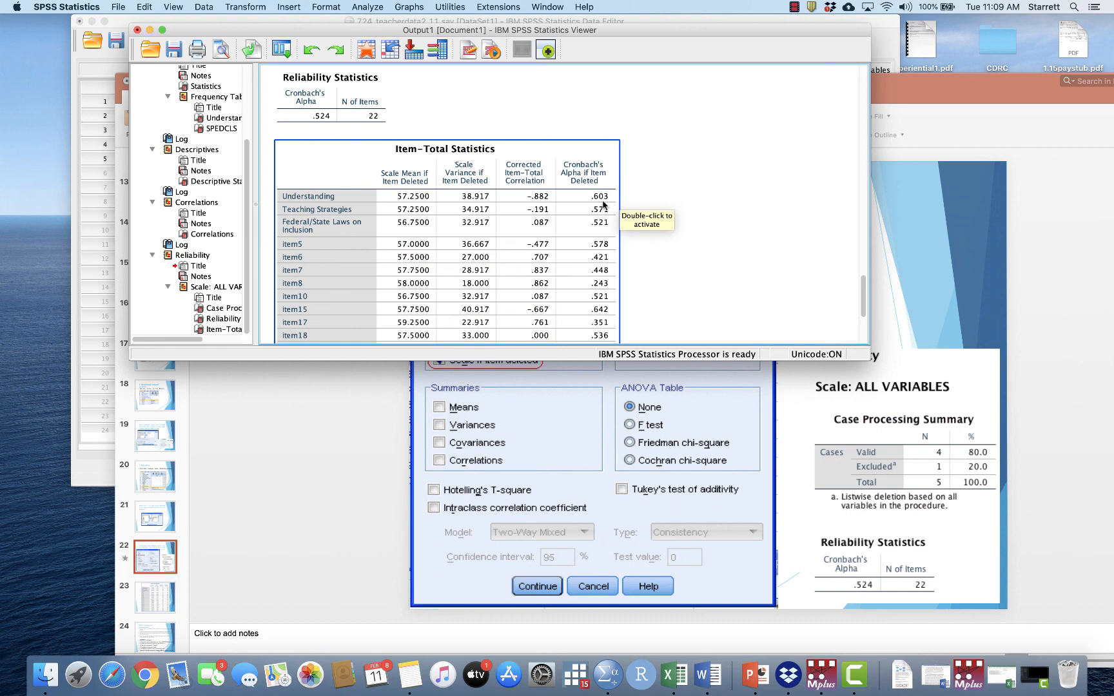
pyautogui.scroll(-2, 665, 270)
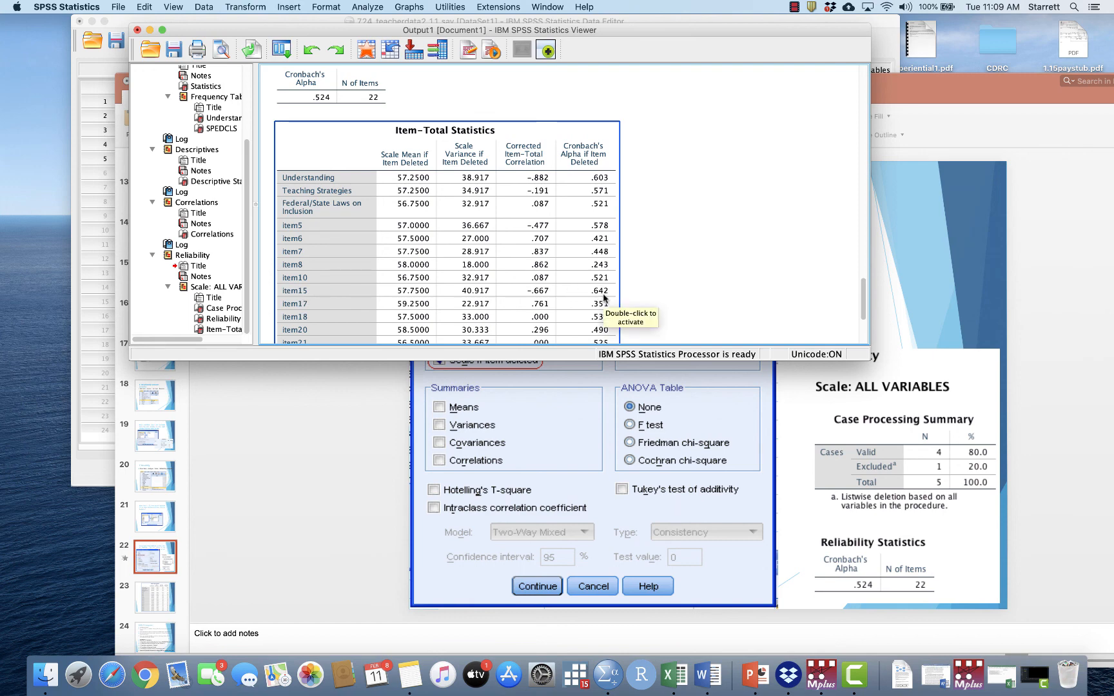
pyautogui.scroll(-3, 648, 318)
pyautogui.scroll(-2, 648, 318)
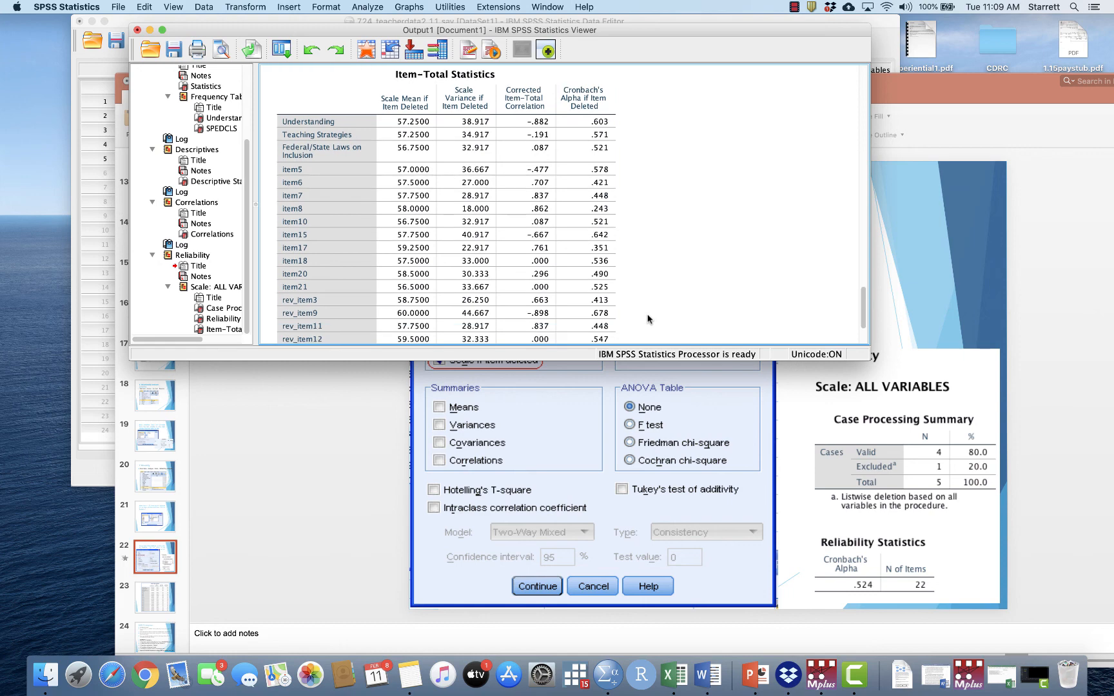
pyautogui.scroll(-3, 648, 318)
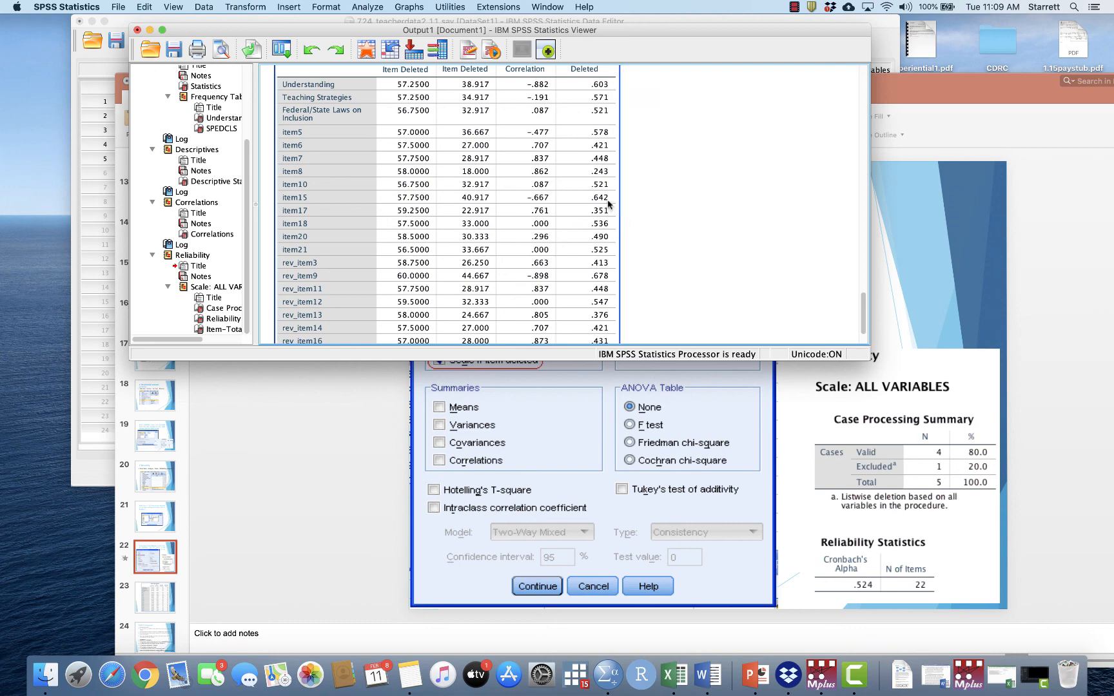
pyautogui.scroll(-1, 609, 285)
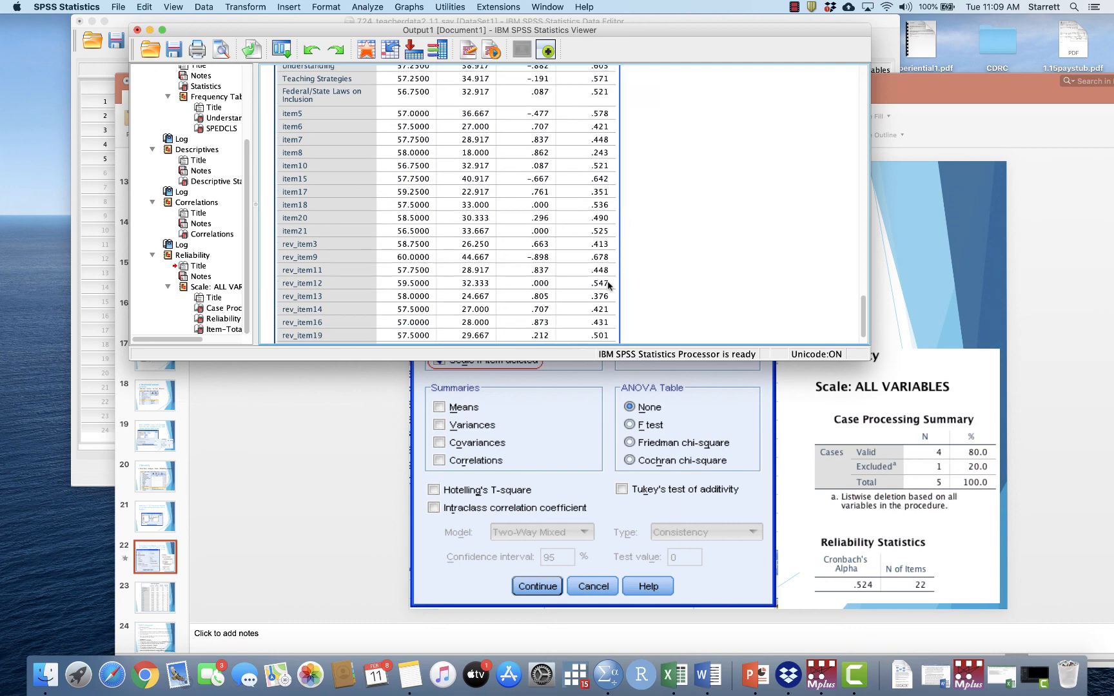